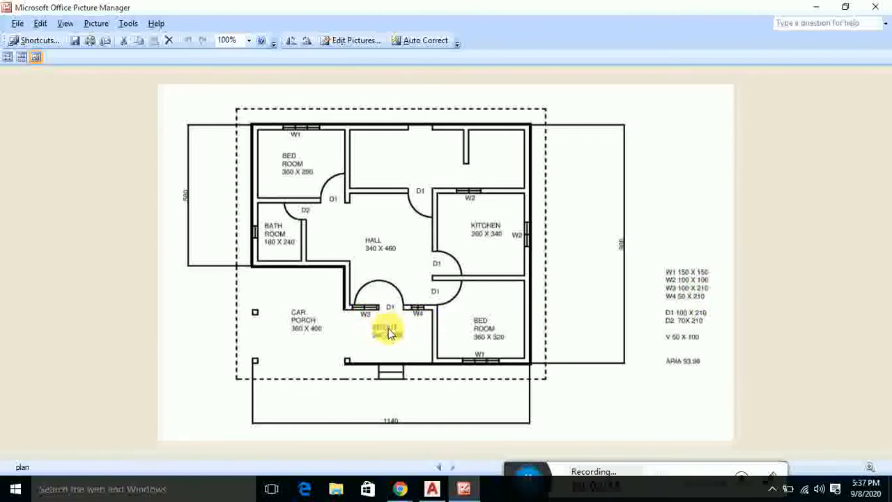
{"action": "left_click", "coordinate": [400, 488]}
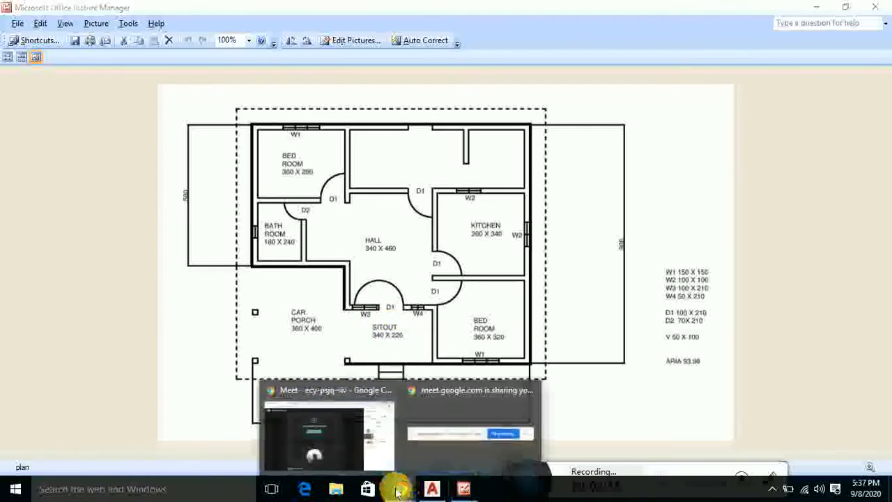
{"action": "left_click", "coordinate": [358, 458]}
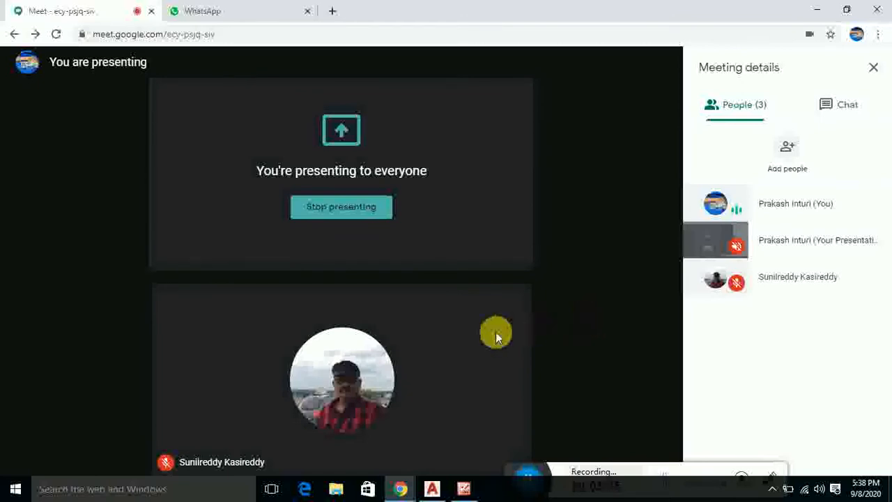
{"action": "left_click", "coordinate": [464, 488]}
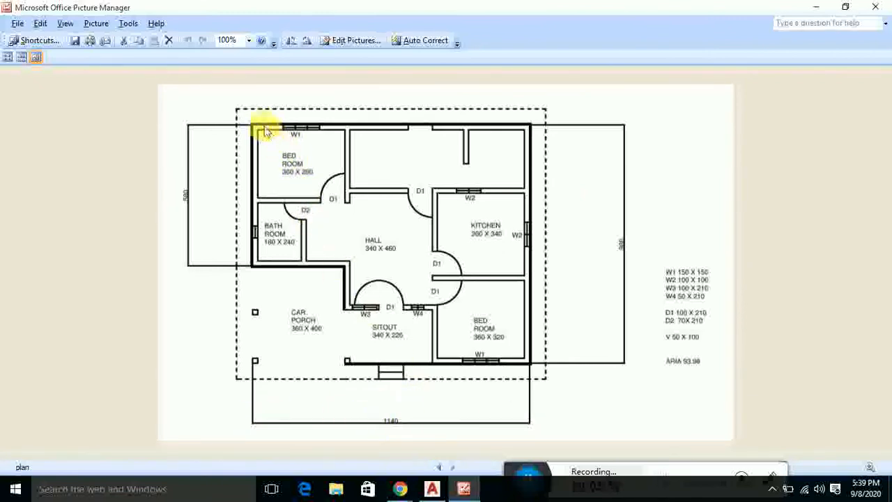
- Switch to AutoCAD and set the drawing's insertion scale units to Meters
{"action": "left_click", "coordinate": [432, 488]}
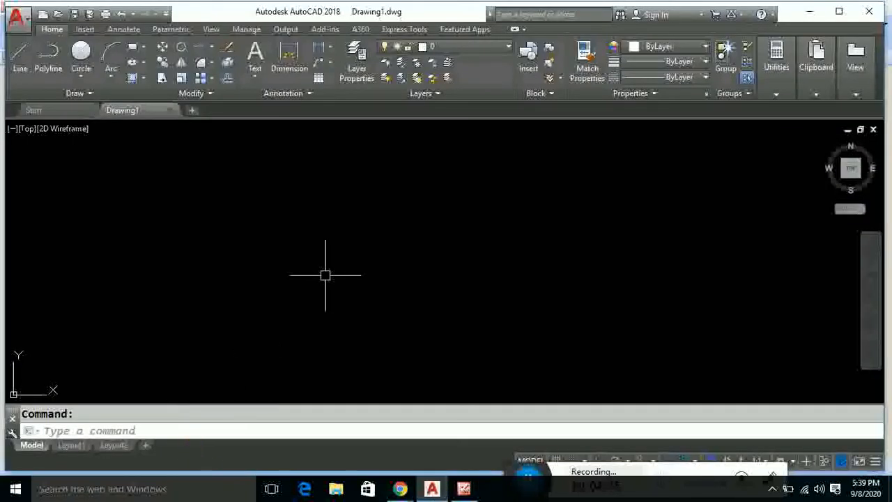
{"action": "type", "text": "units"}
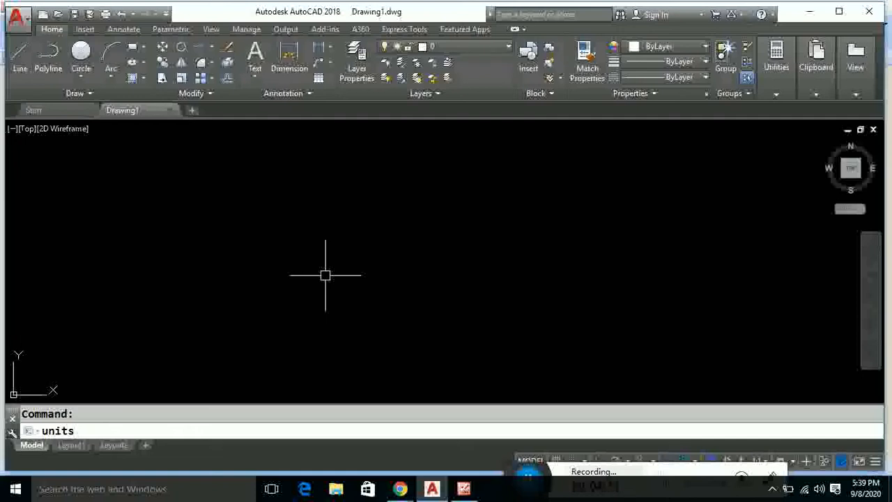
{"action": "key", "text": "Return"}
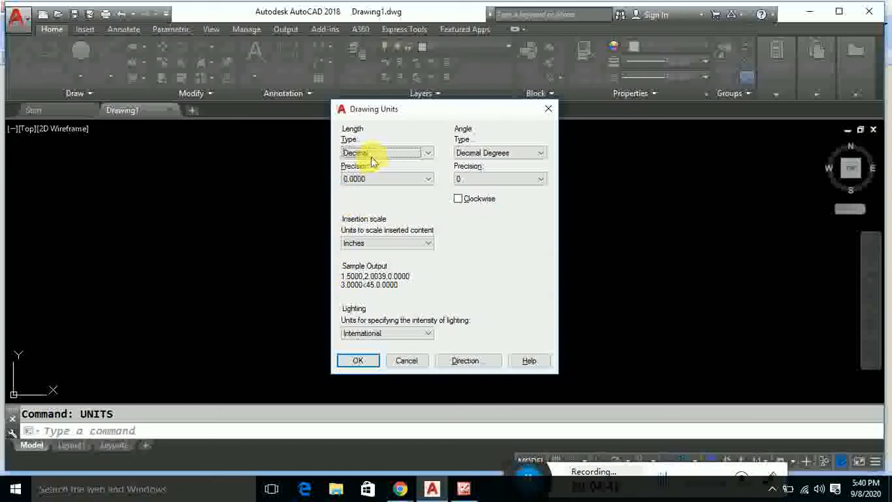
{"action": "left_click", "coordinate": [428, 241]}
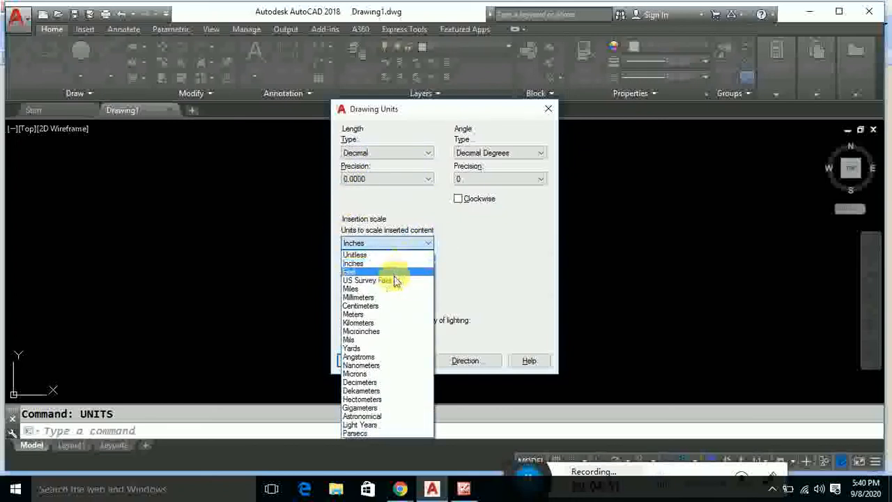
{"action": "left_click", "coordinate": [381, 314]}
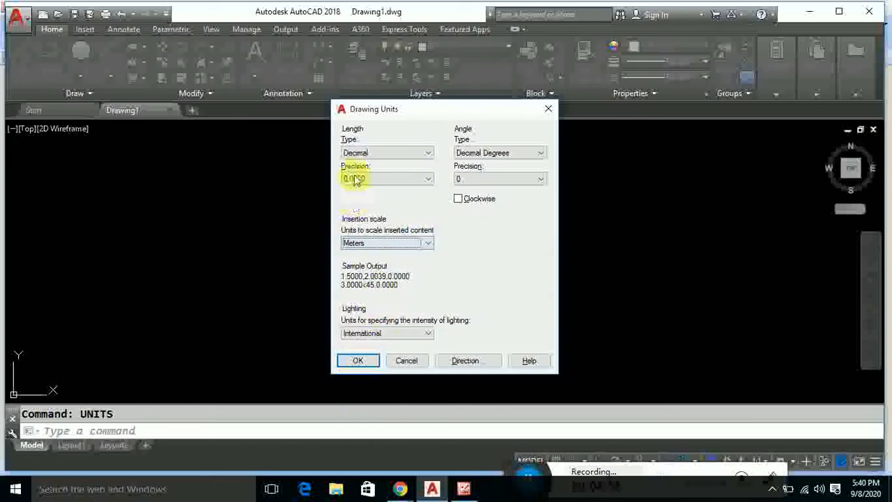
{"action": "left_click", "coordinate": [358, 360]}
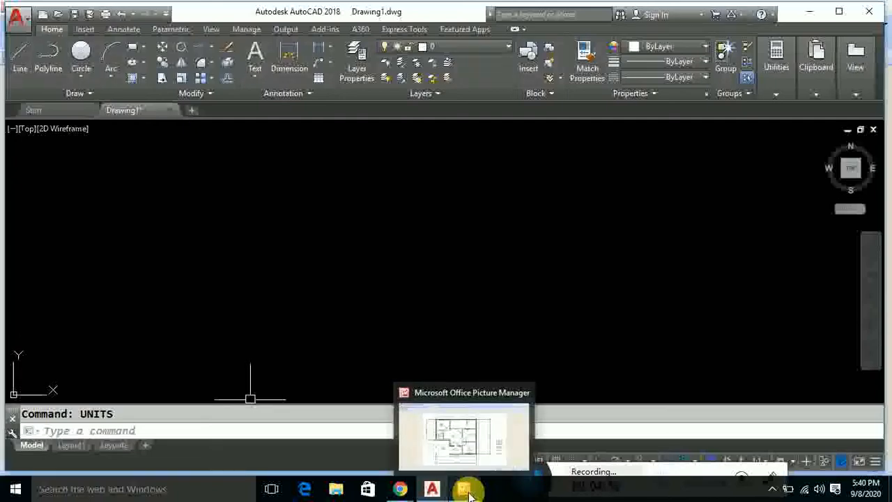
- Check the overall width in the floor plan picture, turn Ortho on in AutoCAD and draw a horizontal line 11.4 long
{"action": "left_click", "coordinate": [465, 490]}
{"action": "left_click", "coordinate": [465, 490]}
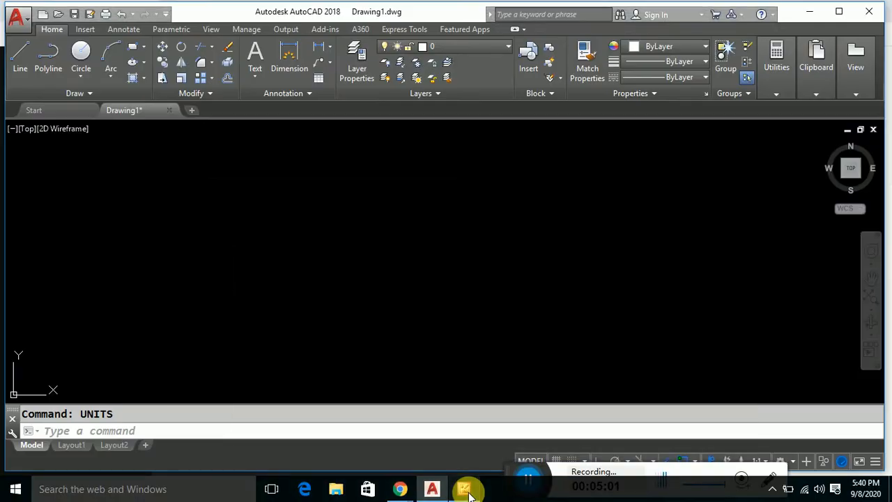
{"action": "left_click", "coordinate": [464, 488]}
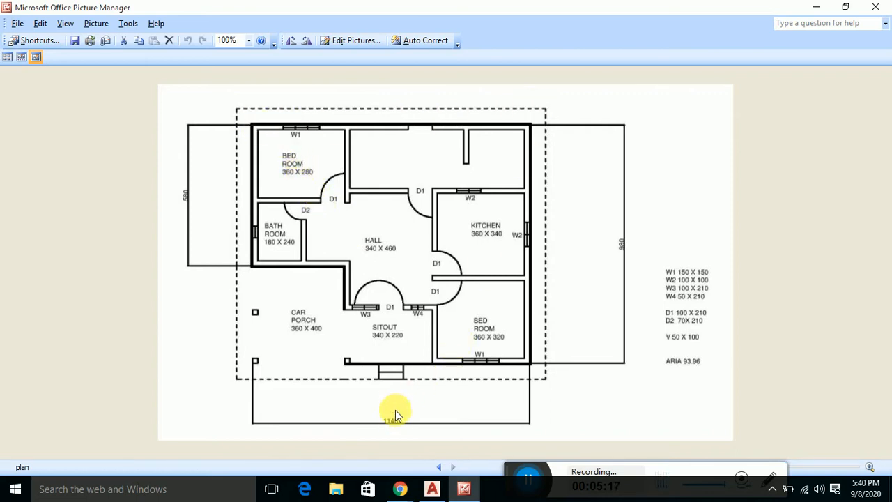
{"action": "left_click", "coordinate": [432, 489]}
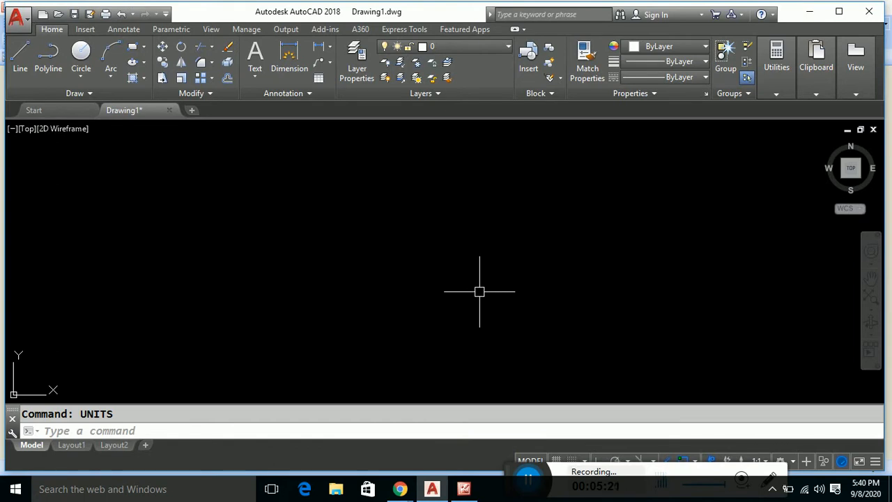
{"action": "key", "text": "F8"}
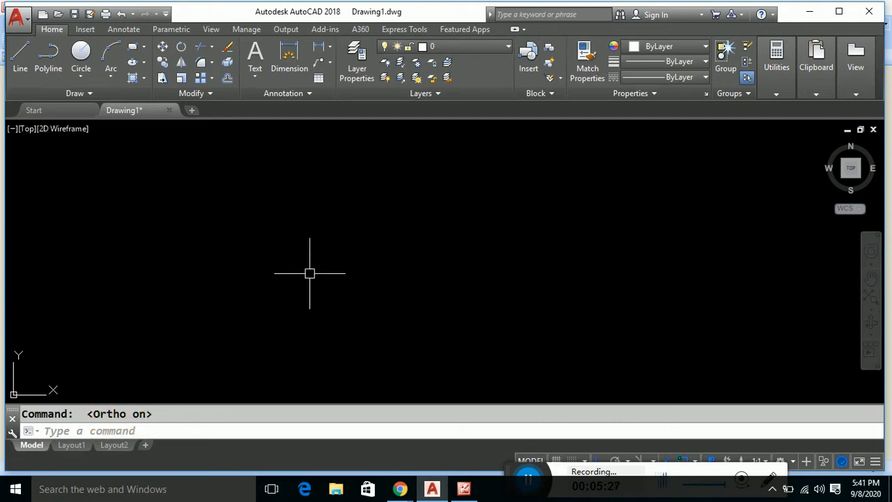
{"action": "type", "text": "1"}
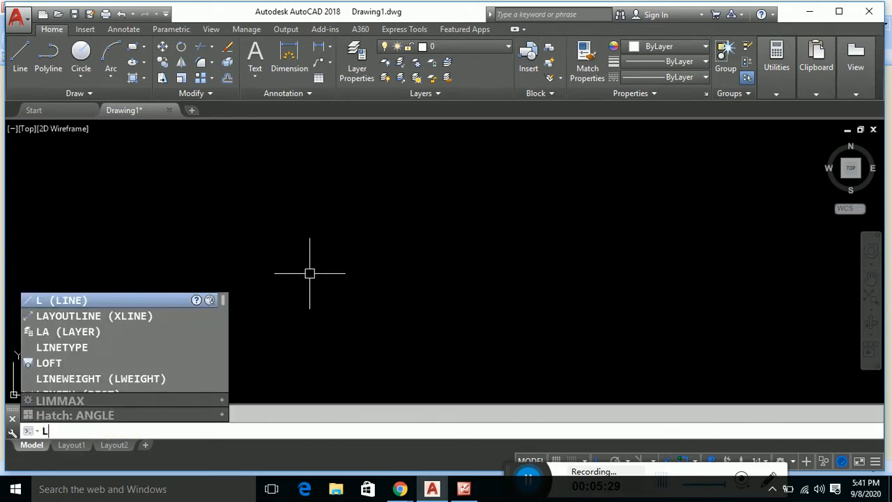
{"action": "key", "text": "Return"}
{"action": "left_click", "coordinate": [236, 200]}
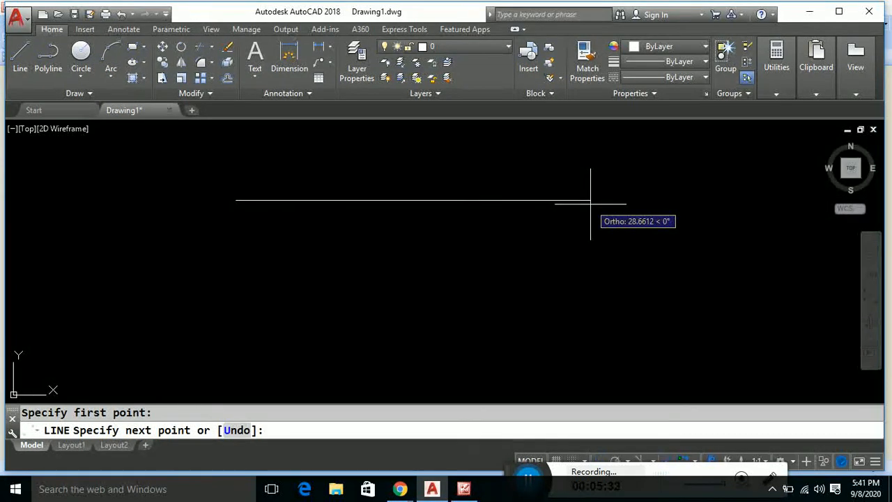
{"action": "type", "text": "11.4"}
{"action": "key", "text": "Return"}
{"action": "key", "text": "Escape"}
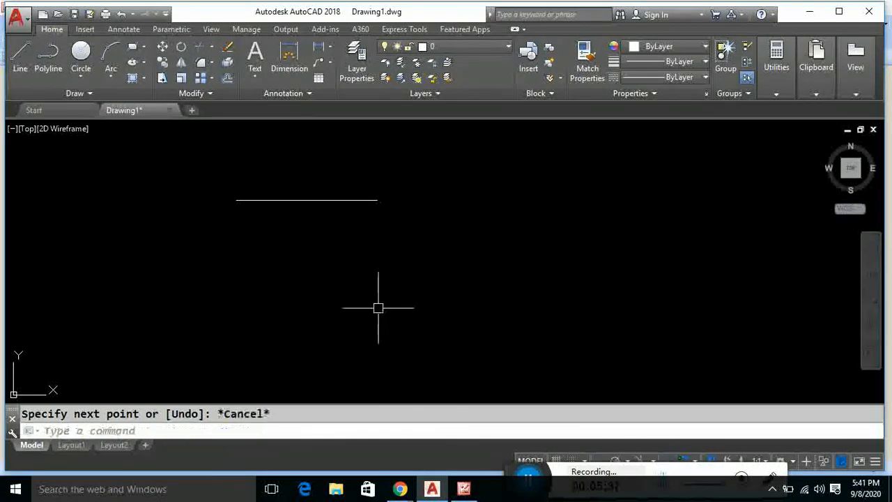
- Consult the floor plan picture and offset the horizontal line 0.15 downward in AutoCAD to form the top outer wall
{"action": "scroll", "coordinate": [286, 202], "scroll_direction": "up", "scroll_amount": 5}
{"action": "scroll", "coordinate": [286, 202], "scroll_direction": "down", "scroll_amount": 2}
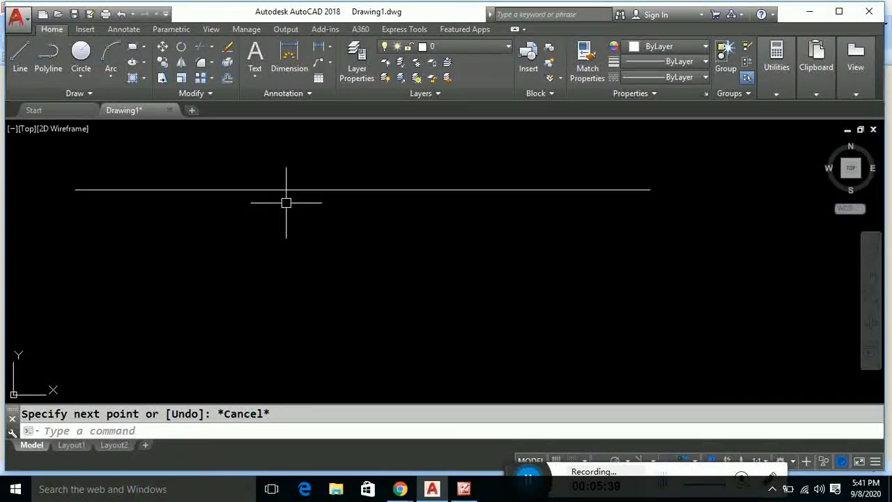
{"action": "middle_click_drag", "start_coordinate": [286, 201], "coordinate": [397, 189]}
{"action": "scroll", "coordinate": [396, 189], "scroll_direction": "down", "scroll_amount": 2}
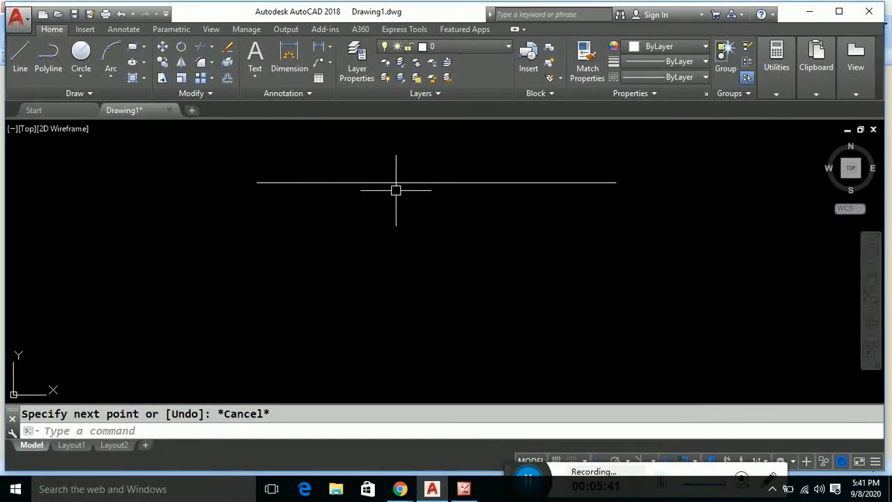
{"action": "scroll", "coordinate": [395, 189], "scroll_direction": "up", "scroll_amount": 2}
{"action": "scroll", "coordinate": [396, 189], "scroll_direction": "down", "scroll_amount": 2}
{"action": "scroll", "coordinate": [396, 189], "scroll_direction": "up", "scroll_amount": 2}
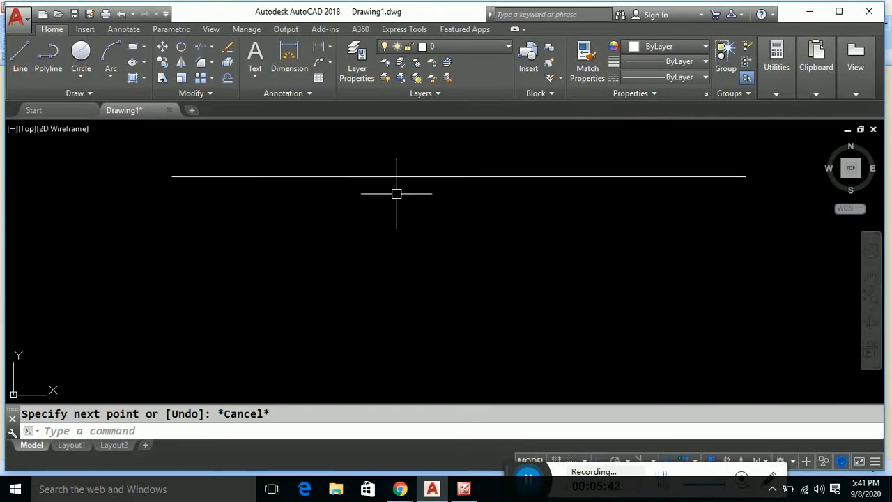
{"action": "mouse_move", "coordinate": [464, 497]}
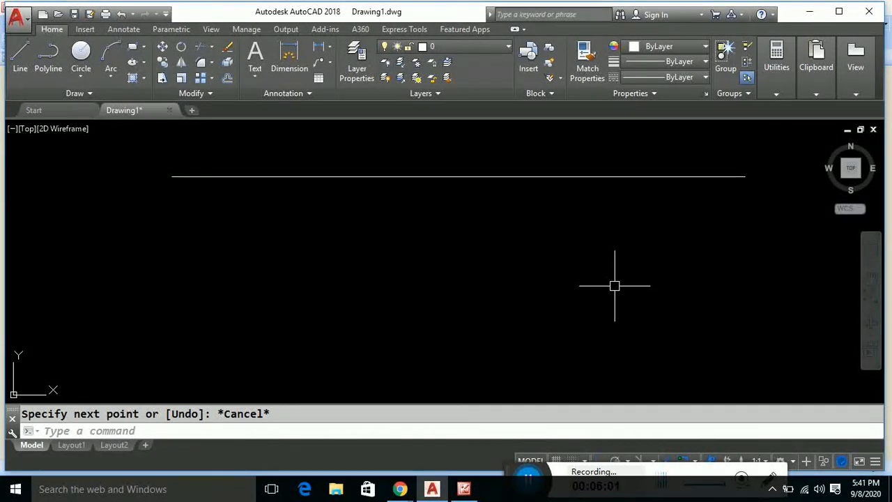
{"action": "left_click", "coordinate": [463, 489]}
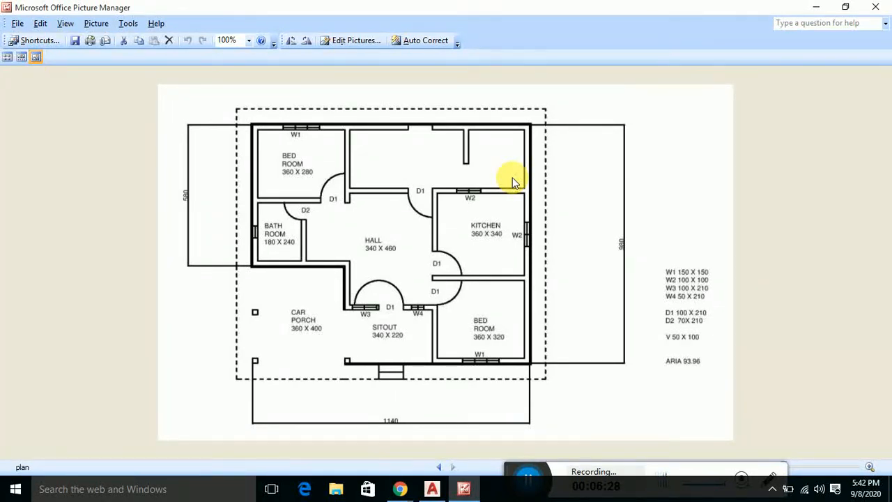
{"action": "left_click", "coordinate": [816, 7]}
{"action": "type", "text": "o"}
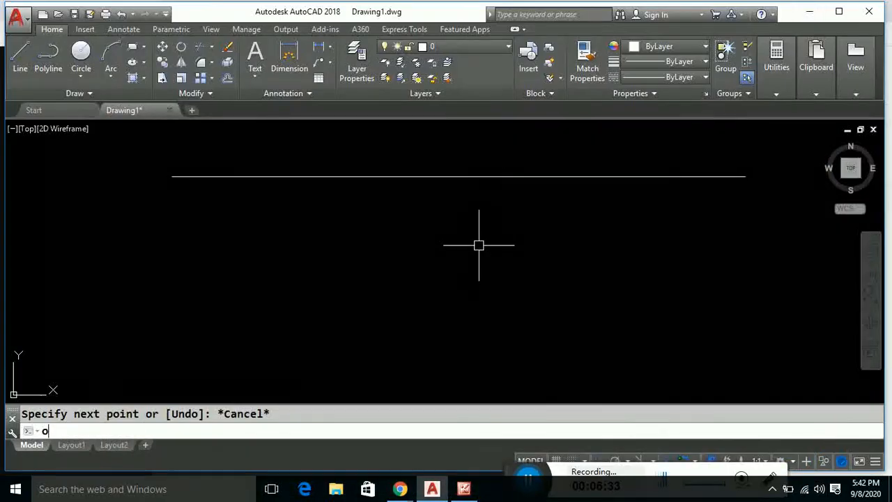
{"action": "key", "text": "Return"}
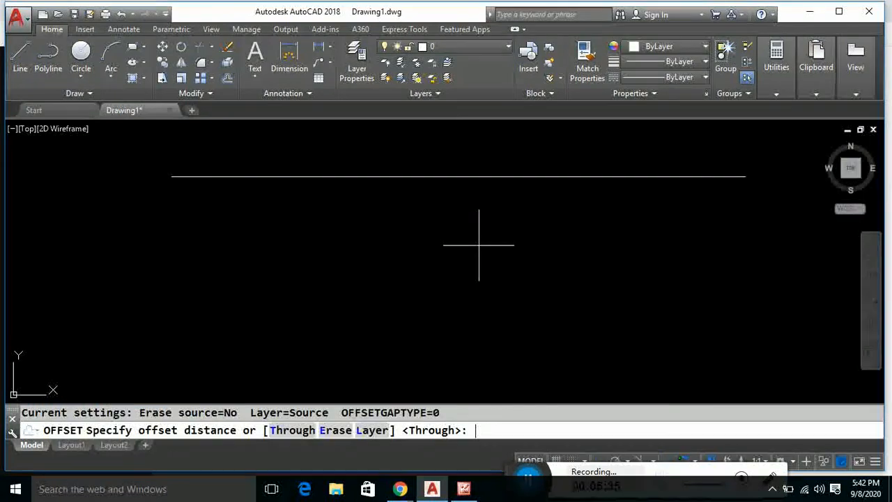
{"action": "type", "text": "0.15"}
{"action": "key", "text": "Return"}
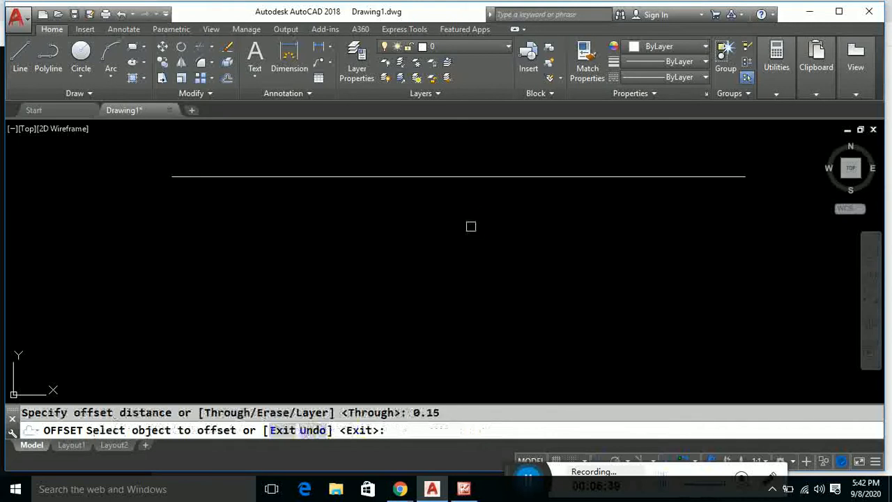
{"action": "left_click", "coordinate": [471, 181]}
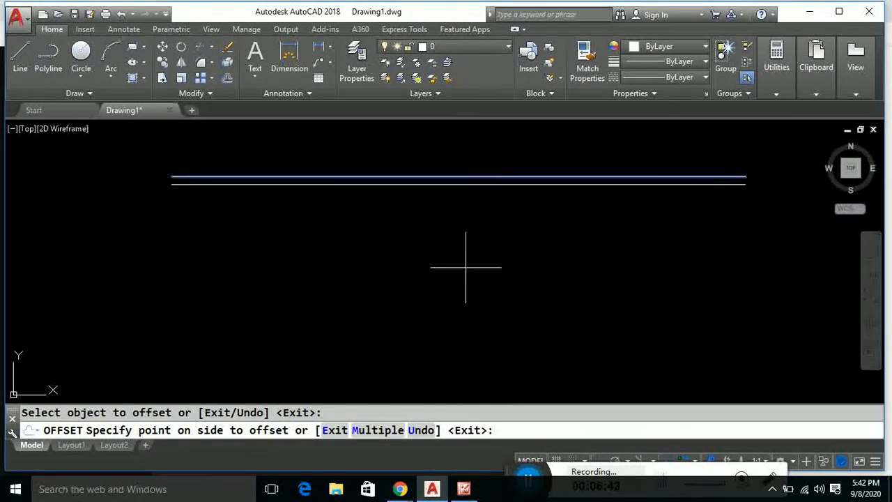
{"action": "left_click", "coordinate": [463, 316]}
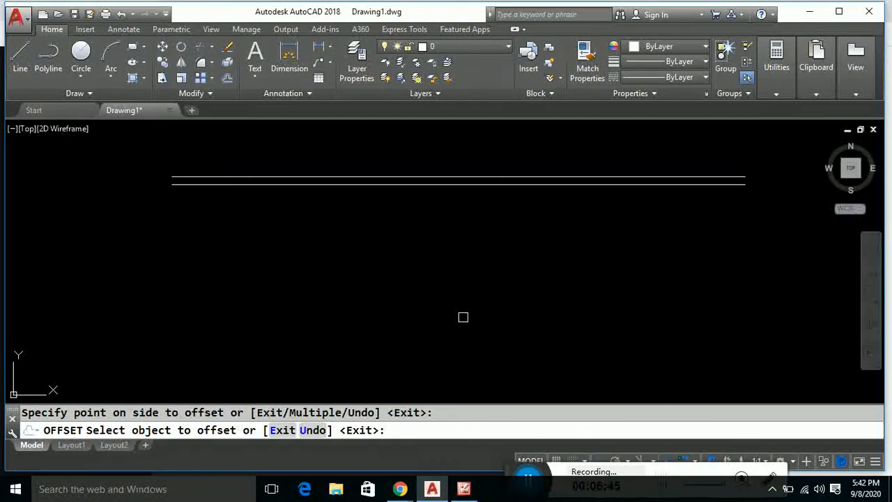
{"action": "key", "text": "Escape"}
- Check the upper bedroom's size in the plan picture and offset the wall's inner line 2.8 downward in AutoCAD
{"action": "left_click", "coordinate": [463, 489]}
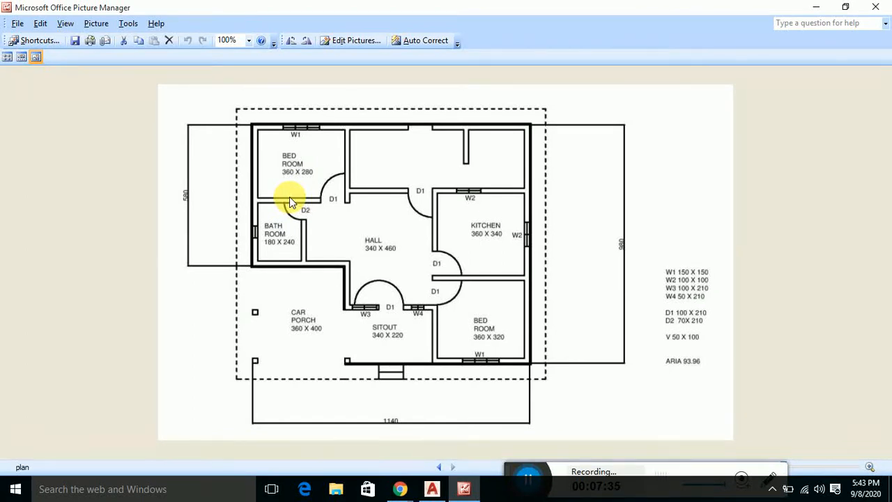
{"action": "left_click", "coordinate": [432, 489]}
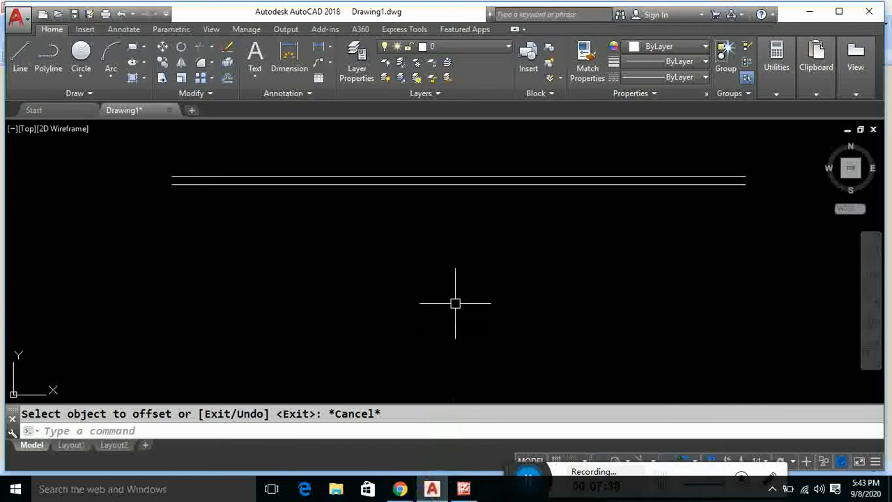
{"action": "type", "text": "o"}
{"action": "key", "text": "Return"}
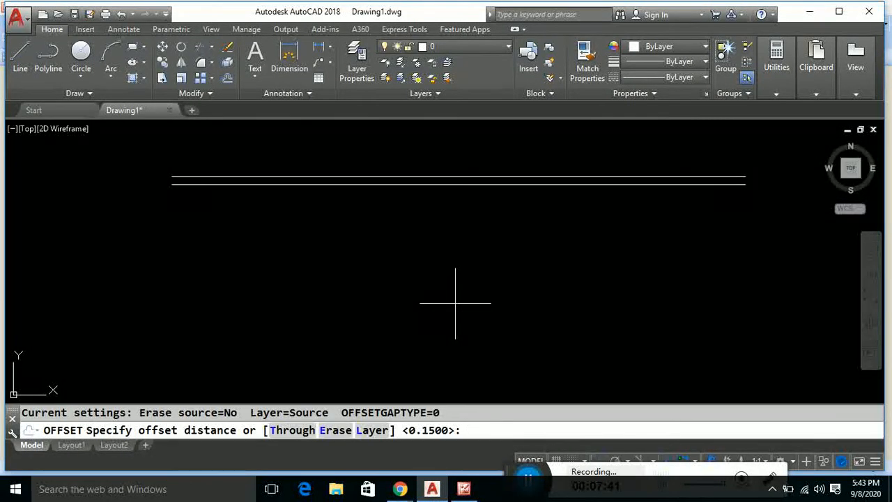
{"action": "type", "text": "2.8"}
{"action": "key", "text": "Return"}
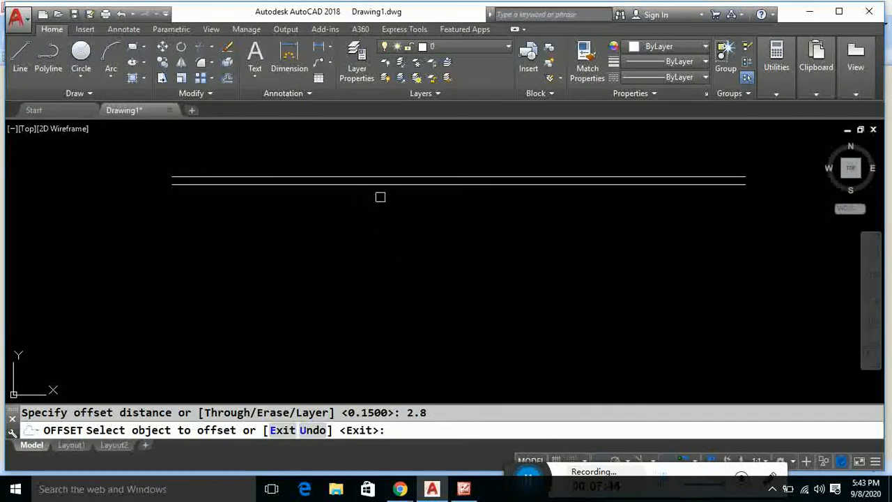
{"action": "left_click", "coordinate": [380, 185]}
{"action": "left_click", "coordinate": [379, 279]}
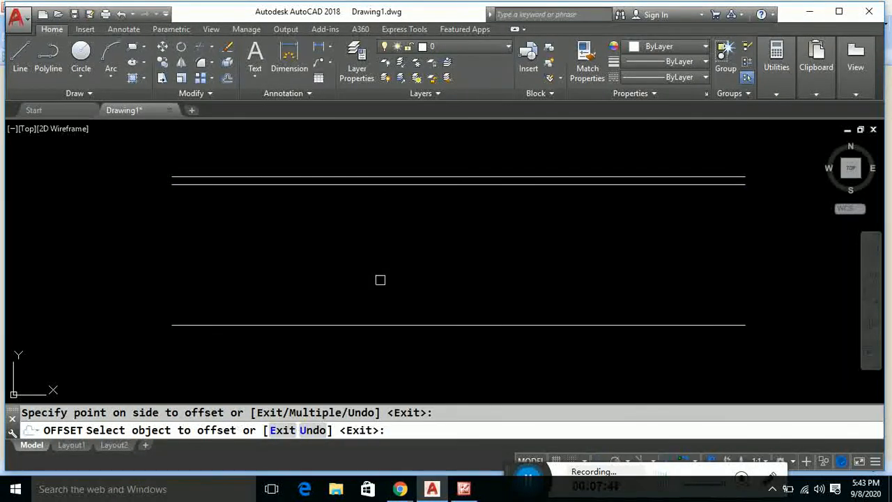
{"action": "key", "text": "Escape"}
- Check the wall below the upper bedroom in the plan picture and offset the lower line 0.15 downward in AutoCAD
{"action": "scroll", "coordinate": [378, 277], "scroll_direction": "down", "scroll_amount": 2}
{"action": "middle_click_drag", "start_coordinate": [379, 277], "coordinate": [397, 219]}
{"action": "left_click", "coordinate": [463, 488]}
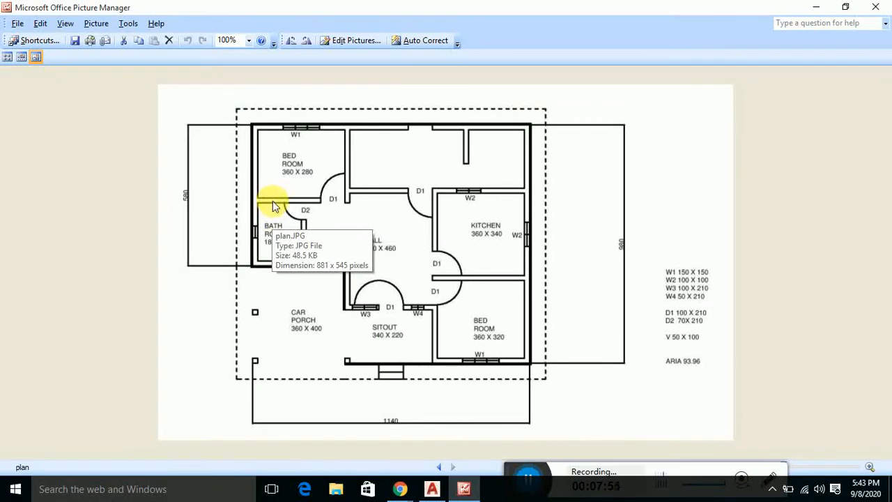
{"action": "left_click", "coordinate": [432, 489]}
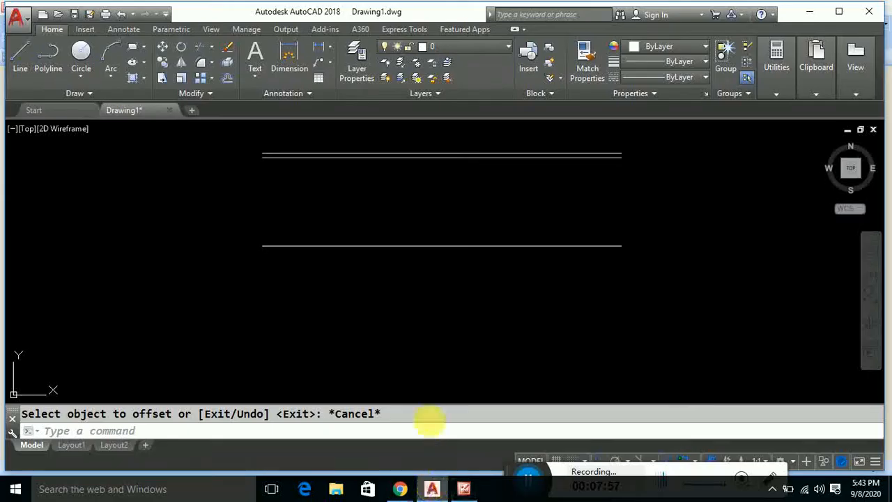
{"action": "type", "text": "o"}
{"action": "key", "text": "Return"}
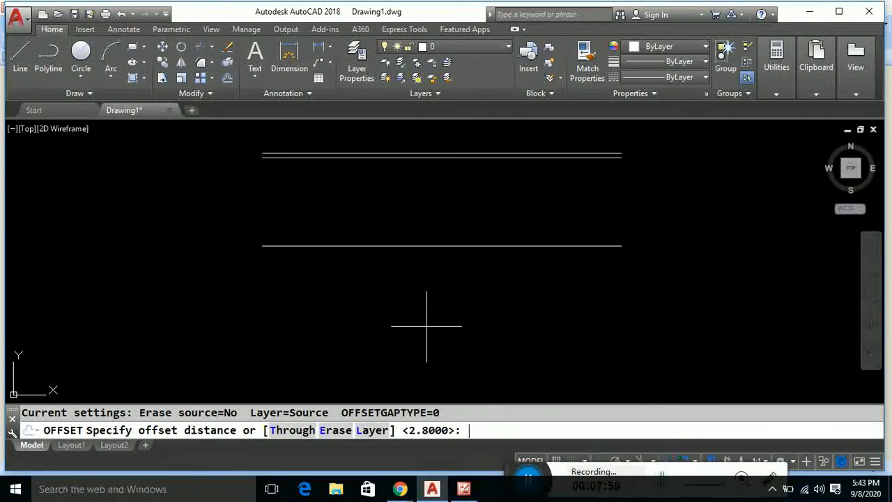
{"action": "type", "text": "0.15"}
{"action": "key", "text": "Return"}
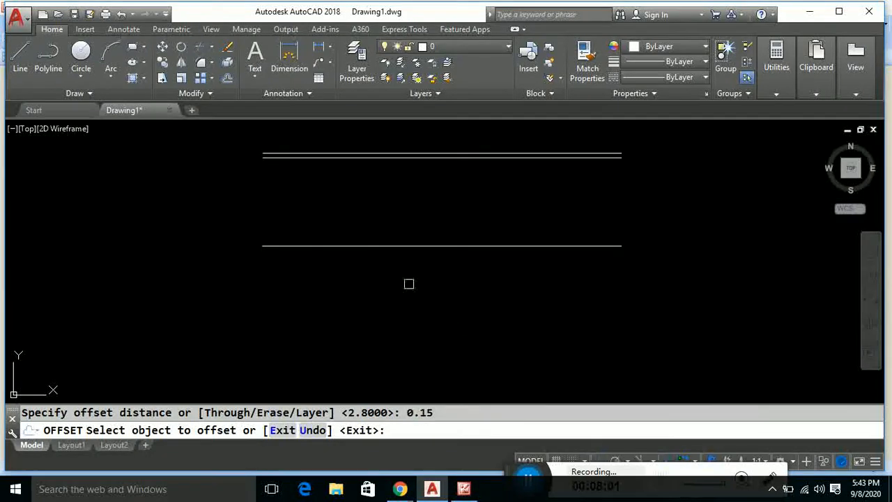
{"action": "left_click", "coordinate": [387, 243]}
{"action": "left_click", "coordinate": [382, 285]}
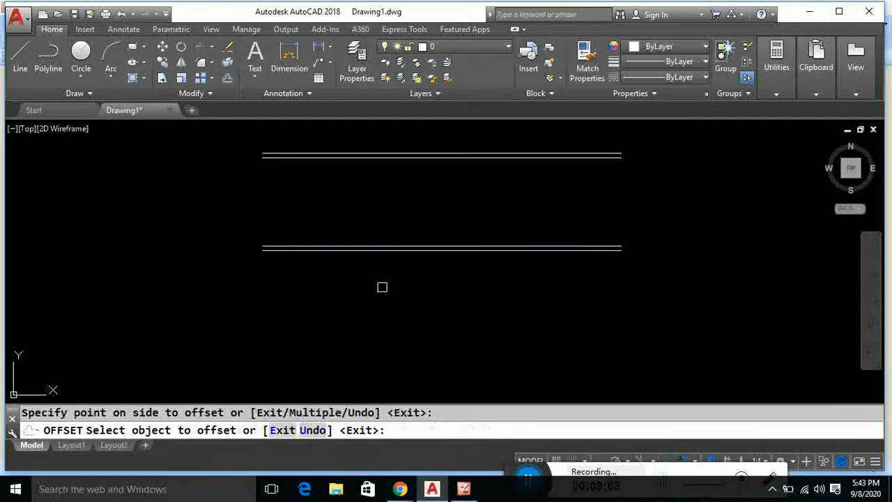
{"action": "key", "text": "Escape"}
- Review the floor plan picture and erase all the horizontal wall lines drawn so far in AutoCAD
{"action": "left_click", "coordinate": [462, 489]}
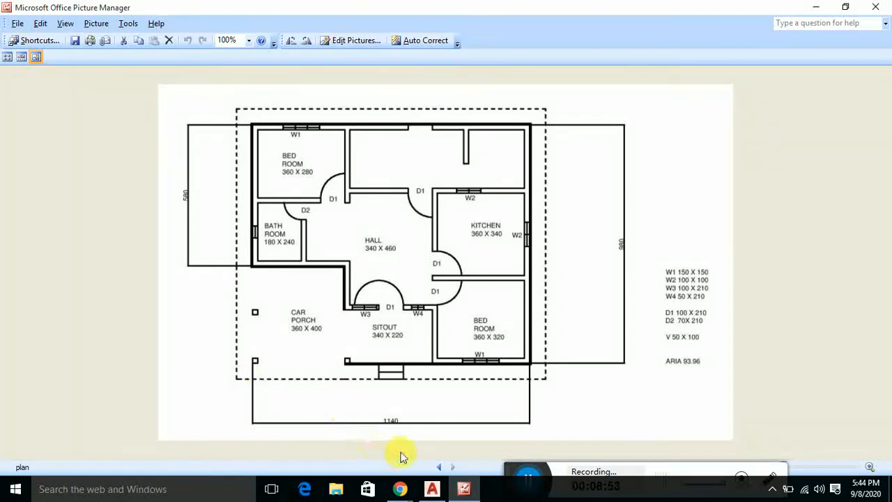
{"action": "left_click", "coordinate": [433, 489]}
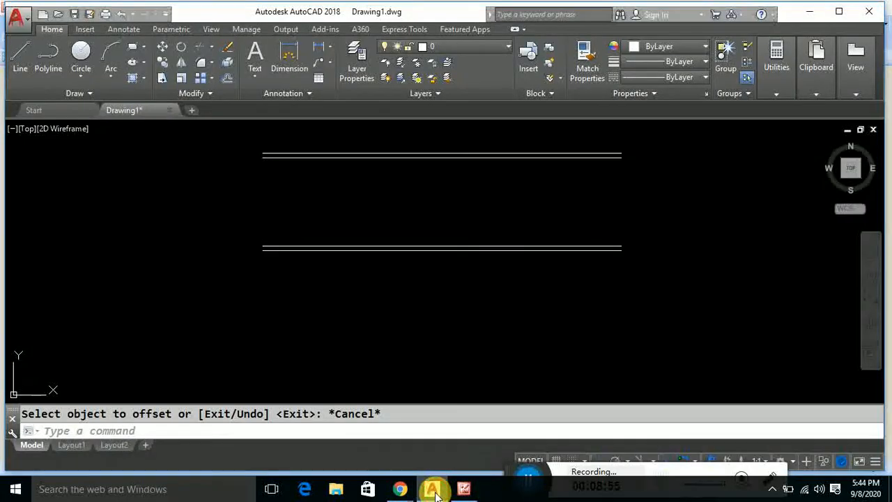
{"action": "left_click", "coordinate": [434, 490]}
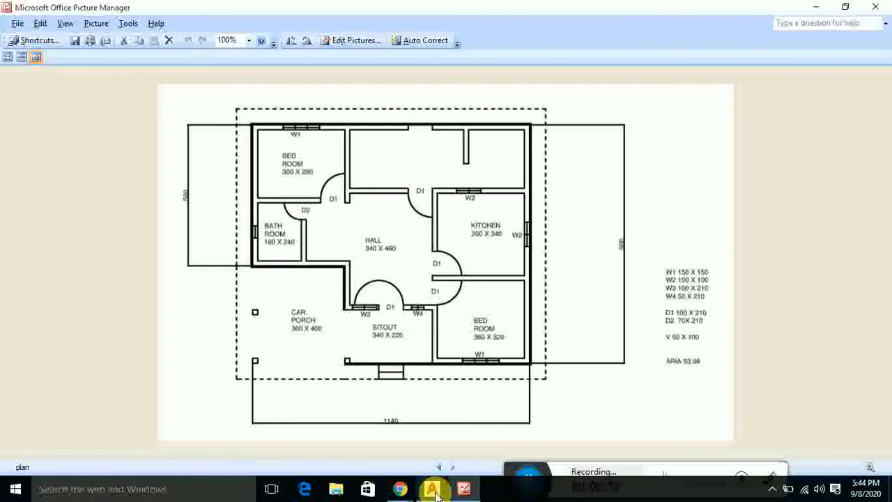
{"action": "left_click", "coordinate": [433, 490]}
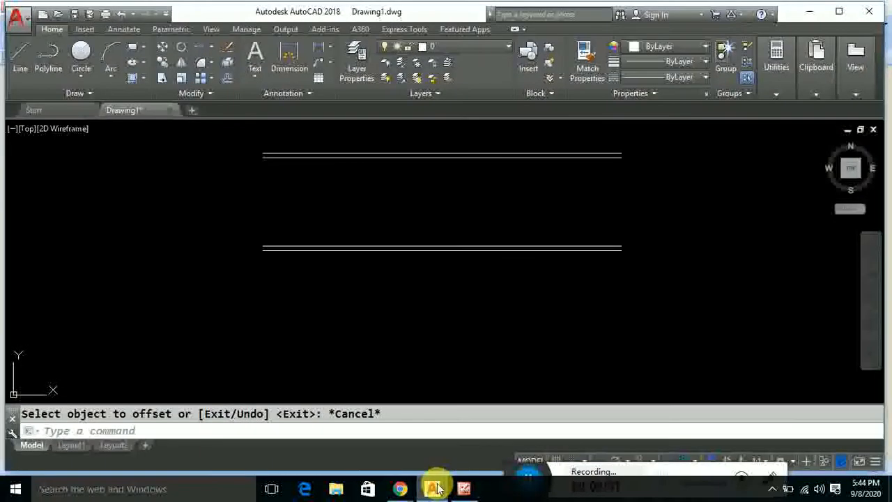
{"action": "left_click", "coordinate": [433, 490]}
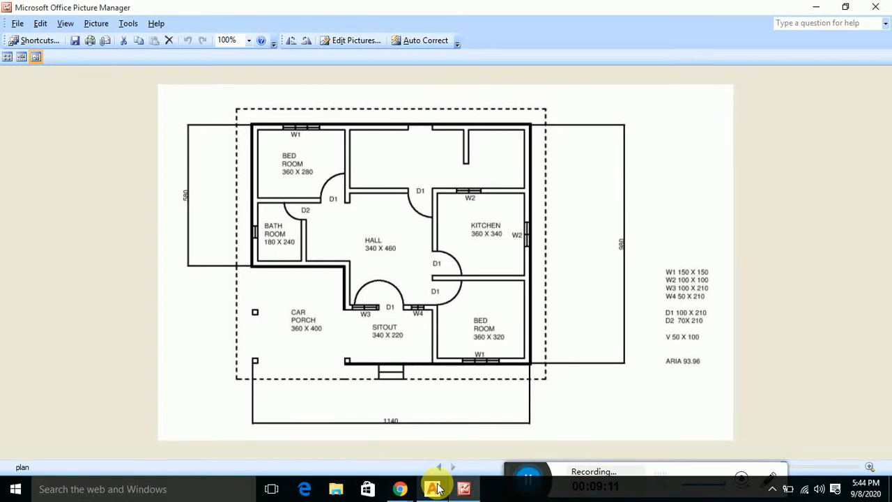
{"action": "left_click", "coordinate": [433, 489]}
{"action": "left_click", "coordinate": [229, 142]}
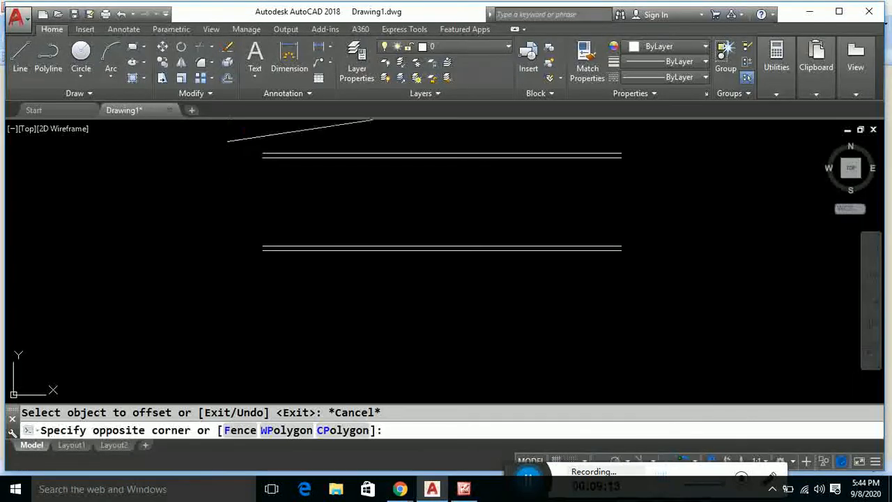
{"action": "mouse_move", "coordinate": [373, 120]}
{"action": "left_mouse_down"}
{"action": "mouse_move", "coordinate": [618, 123]}
{"action": "mouse_move", "coordinate": [687, 255]}
{"action": "mouse_move", "coordinate": [241, 318]}
{"action": "left_mouse_up"}
{"action": "key", "text": "Delete"}
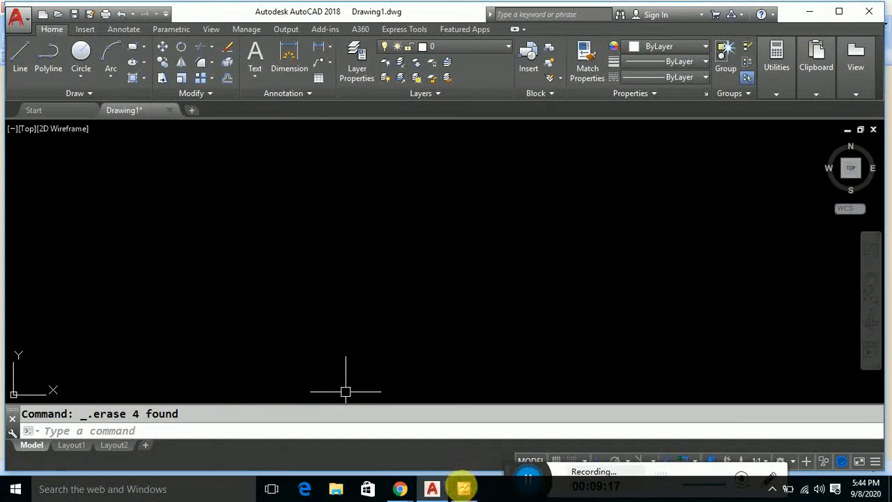
{"action": "left_click", "coordinate": [463, 487]}
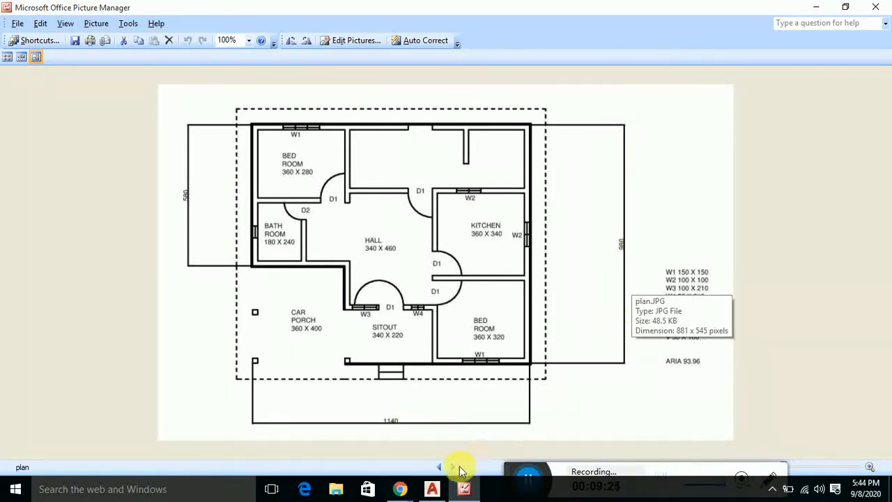
{"action": "left_click", "coordinate": [432, 489]}
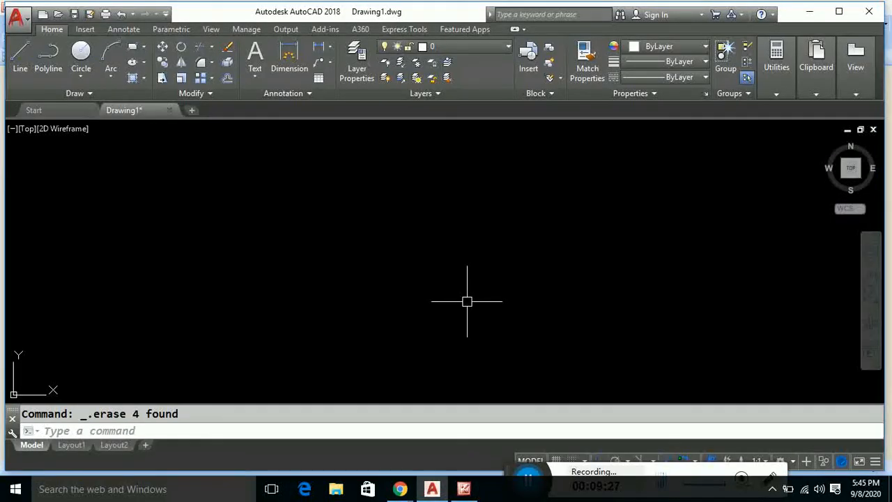
{"action": "type", "text": "REC"}
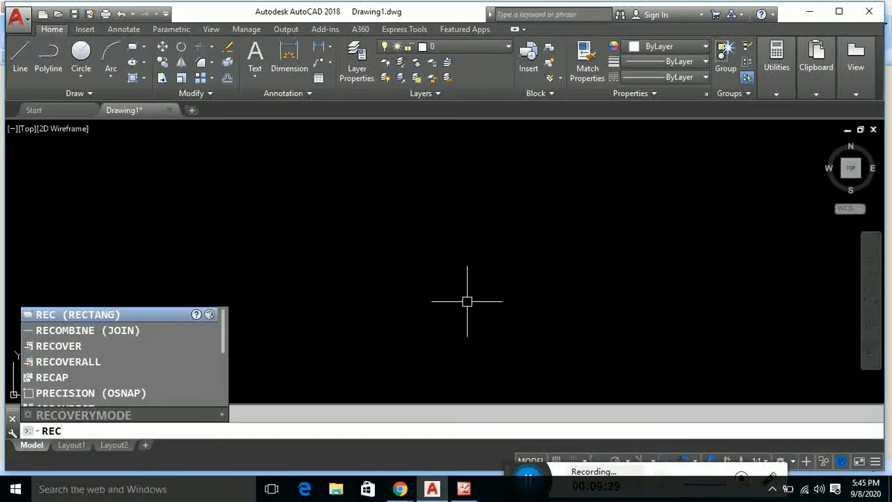
{"action": "key", "text": "Return"}
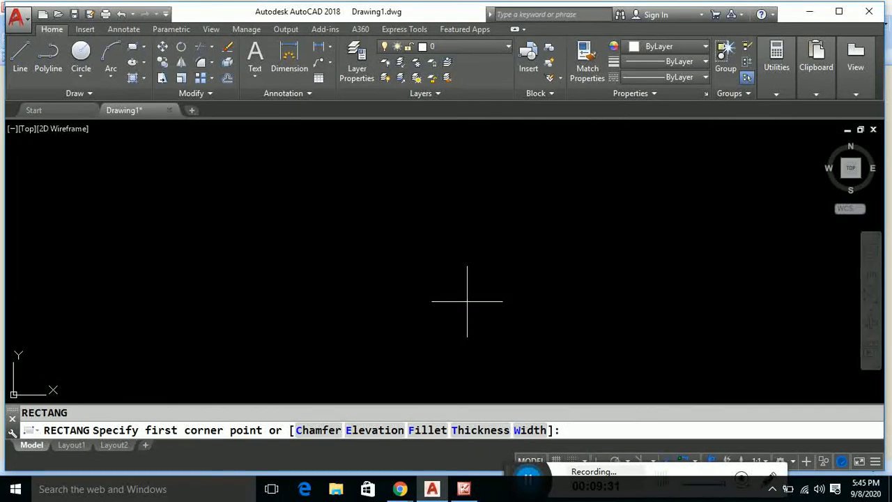
{"action": "key", "text": "Escape"}
- Arrange the floor plan picture and the AutoCAD drawing side by side on the screen
{"action": "left_click_drag", "start_coordinate": [318, 15], "coordinate": [891, 390]}
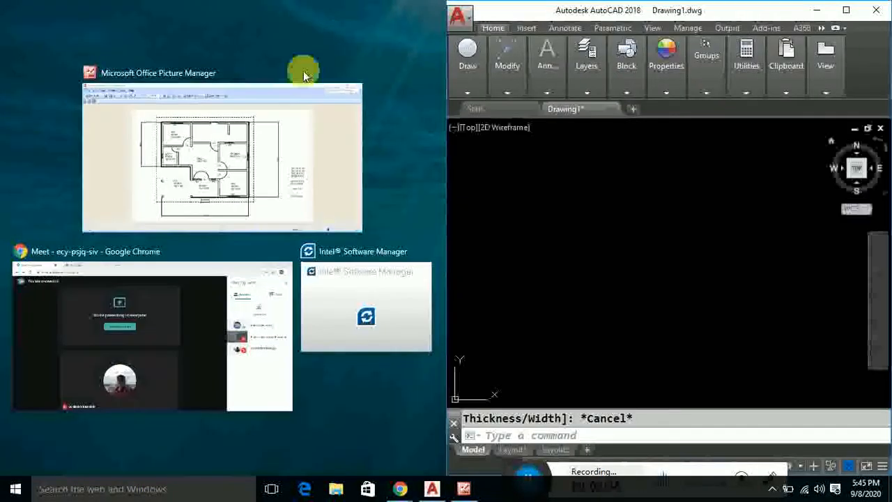
{"action": "left_click", "coordinate": [234, 135]}
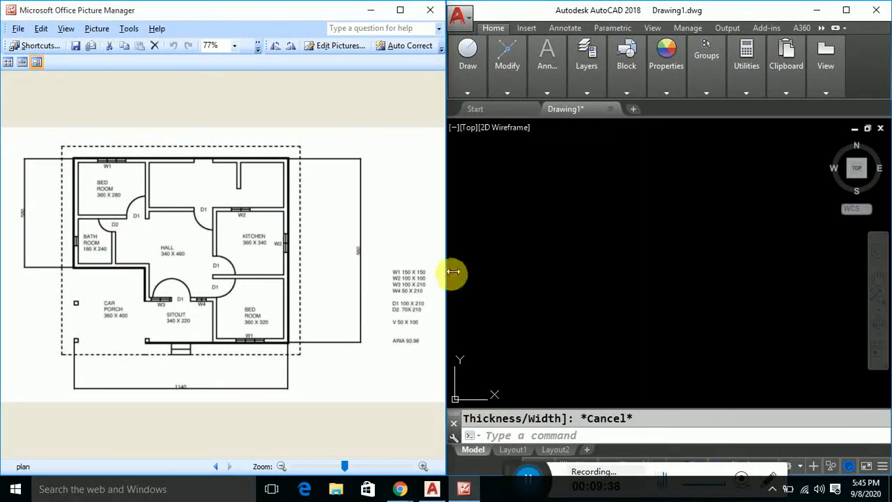
{"action": "mouse_move", "coordinate": [453, 272]}
{"action": "left_mouse_down"}
{"action": "mouse_move", "coordinate": [481, 275]}
{"action": "mouse_move", "coordinate": [452, 279]}
{"action": "left_mouse_up"}
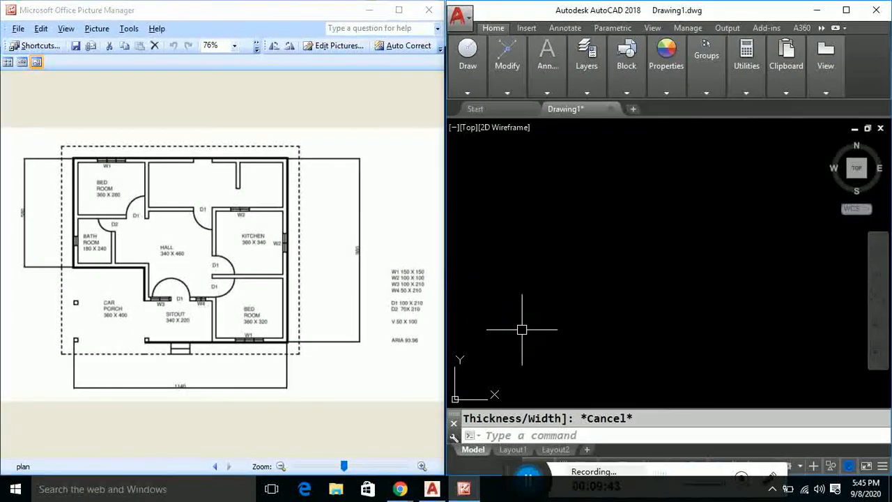
- Draw the house outline in AutoCAD as a rectangle 11.4 wide and 9.8 high, using relative coordinates for the opposite corner
{"action": "left_click", "coordinate": [515, 434]}
{"action": "type", "text": "rec"}
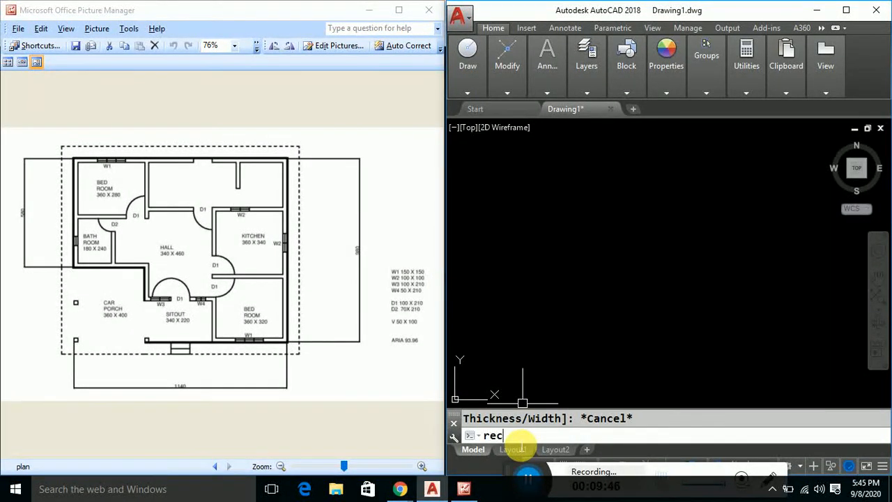
{"action": "key", "text": "Return"}
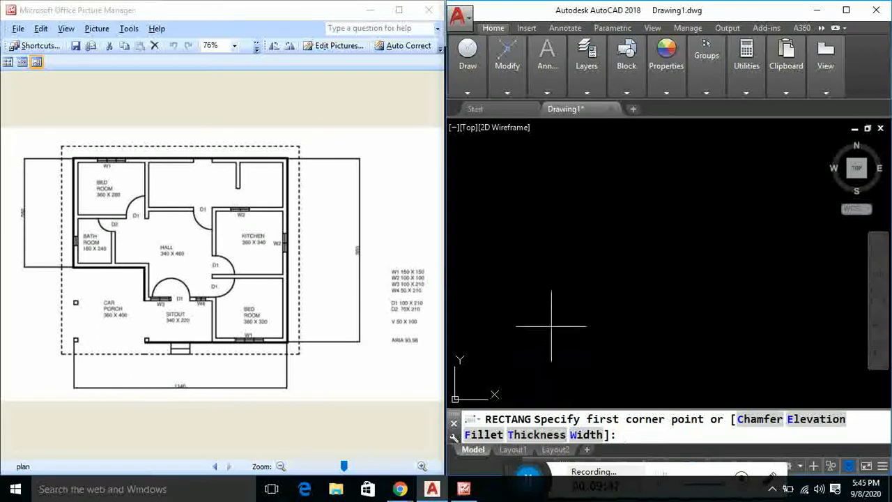
{"action": "left_click", "coordinate": [546, 351]}
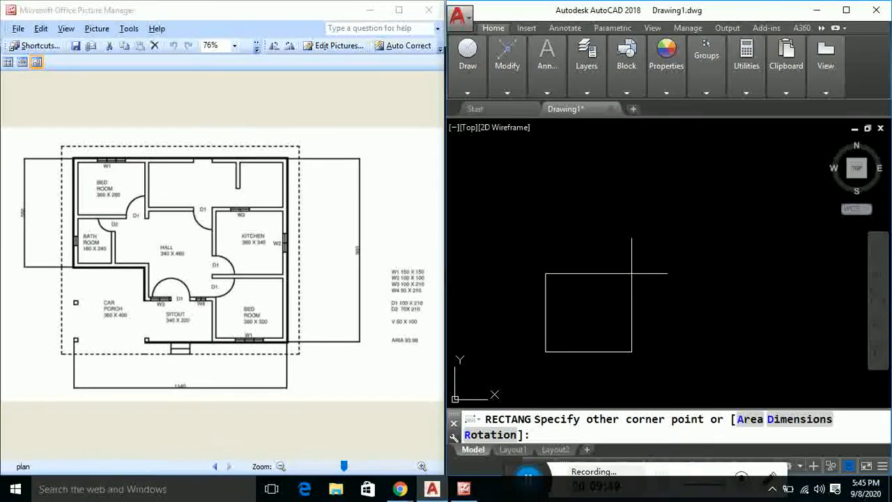
{"action": "type", "text": "@"}
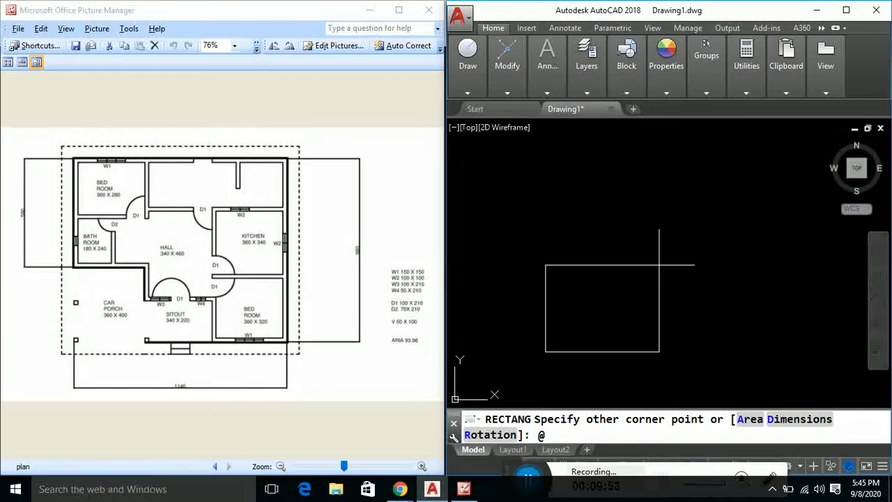
{"action": "type", "text": "11.4,9.8"}
{"action": "key", "text": "Return"}
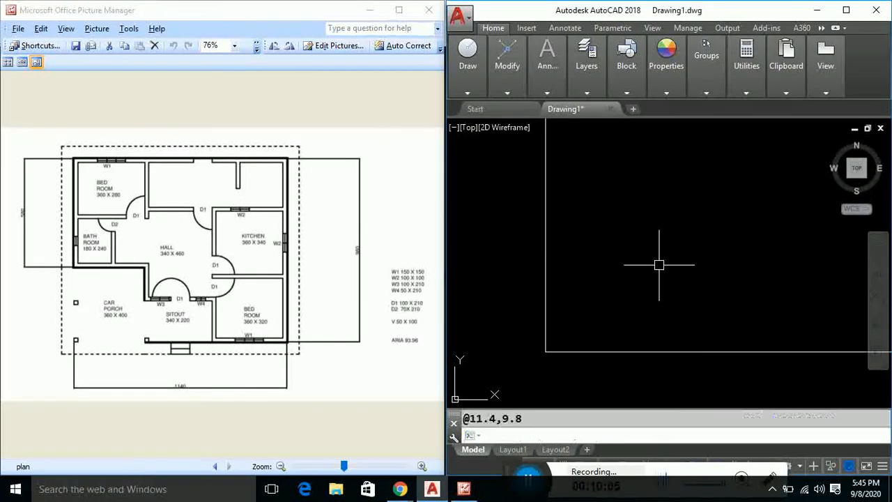
{"action": "scroll", "coordinate": [668, 263], "scroll_direction": "down", "scroll_amount": 2}
{"action": "middle_click_drag", "start_coordinate": [667, 263], "coordinate": [650, 293]}
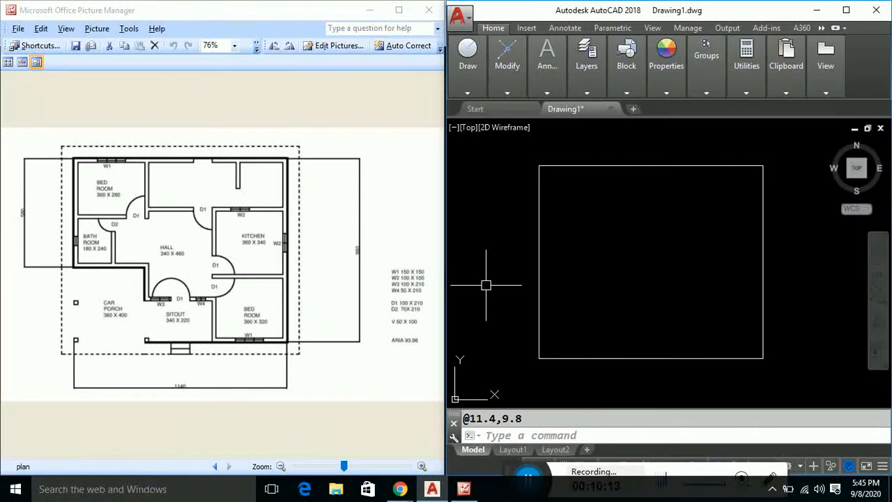
- Offset the outline rectangle 0.15 inward to form the outer walls
{"action": "type", "text": "o"}
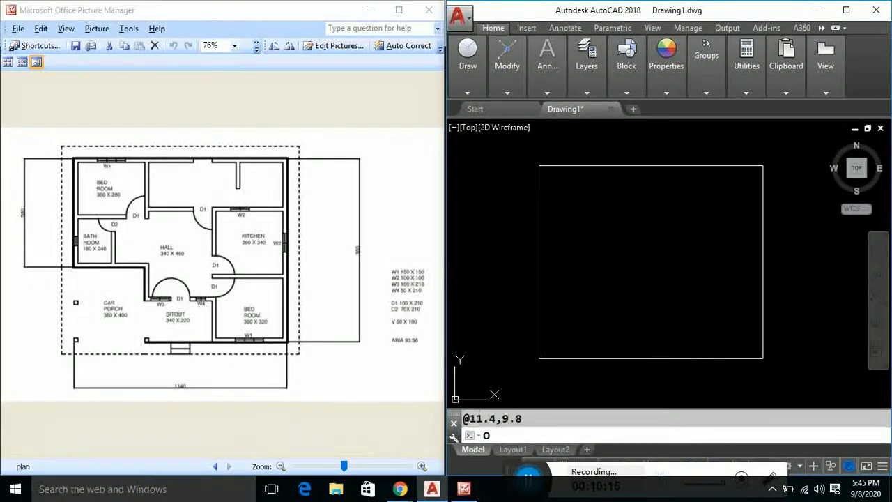
{"action": "key", "text": "Return"}
{"action": "type", "text": "0."}
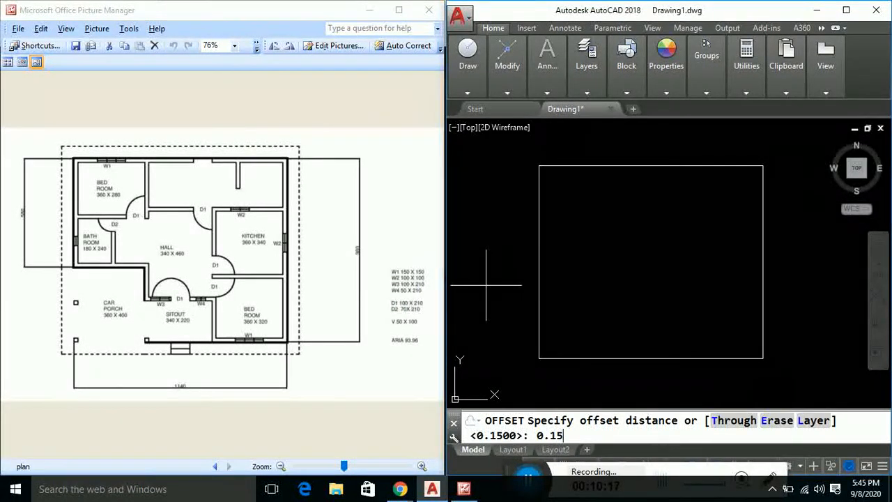
{"action": "type", "text": "15"}
{"action": "key", "text": "Return"}
{"action": "left_click", "coordinate": [620, 167]}
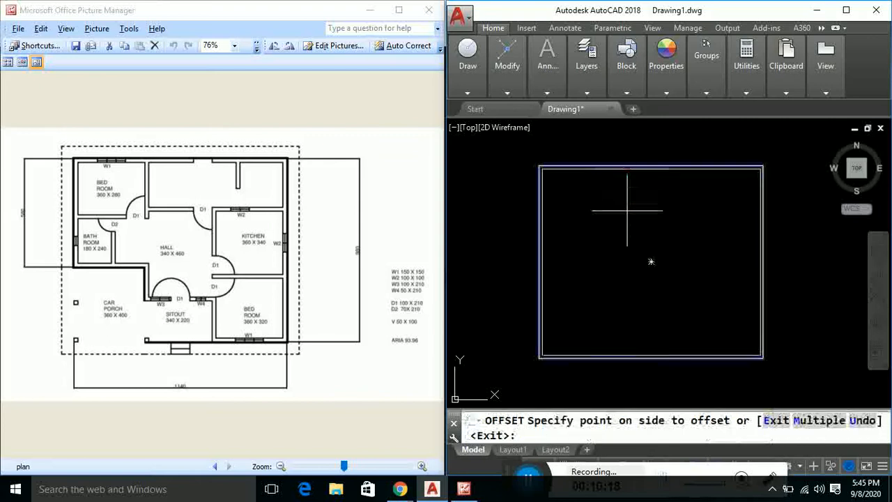
{"action": "left_click", "coordinate": [627, 209]}
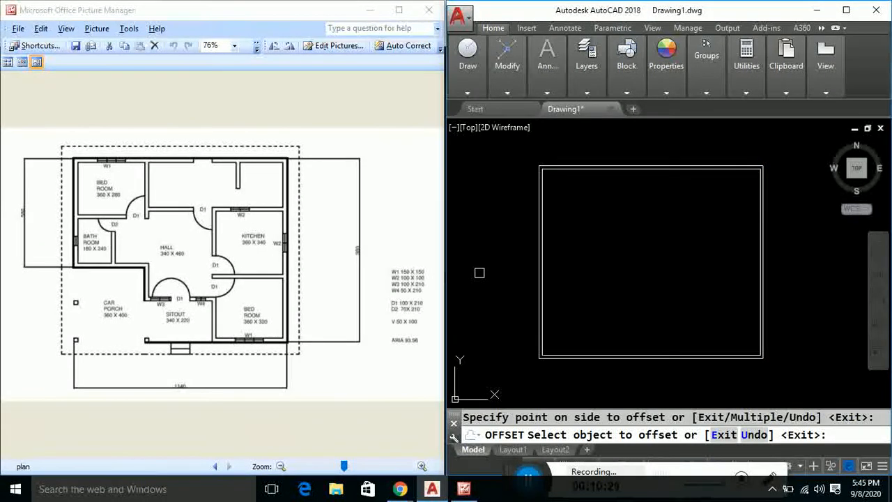
{"action": "key", "text": "Escape"}
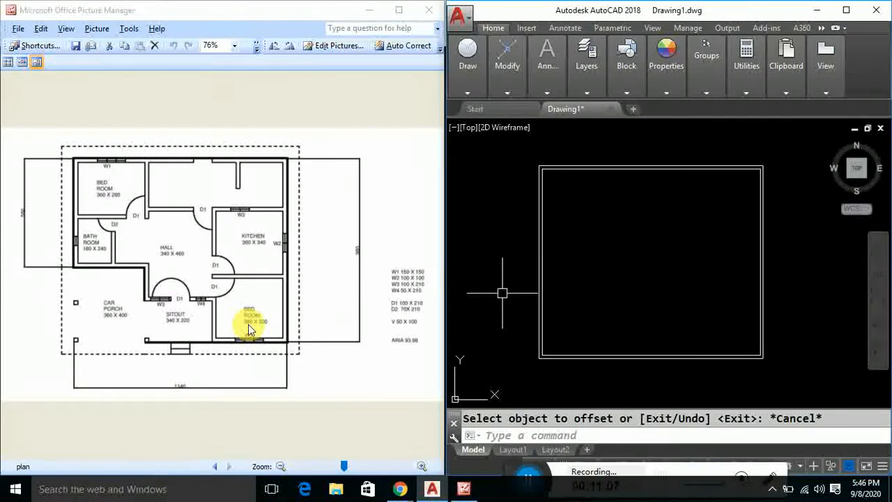
- Explode the inner outline rectangle into separate lines and check that its right and bottom sides can be selected individually
{"action": "left_click", "coordinate": [759, 292]}
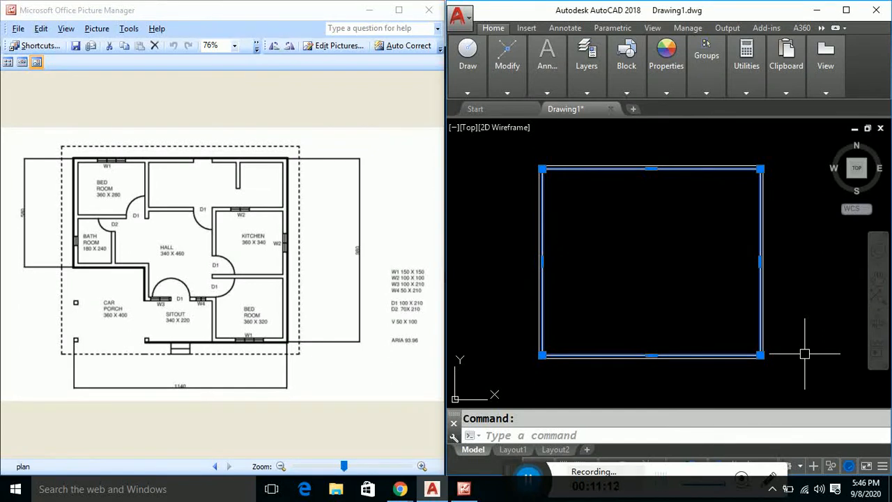
{"action": "key", "text": "Escape"}
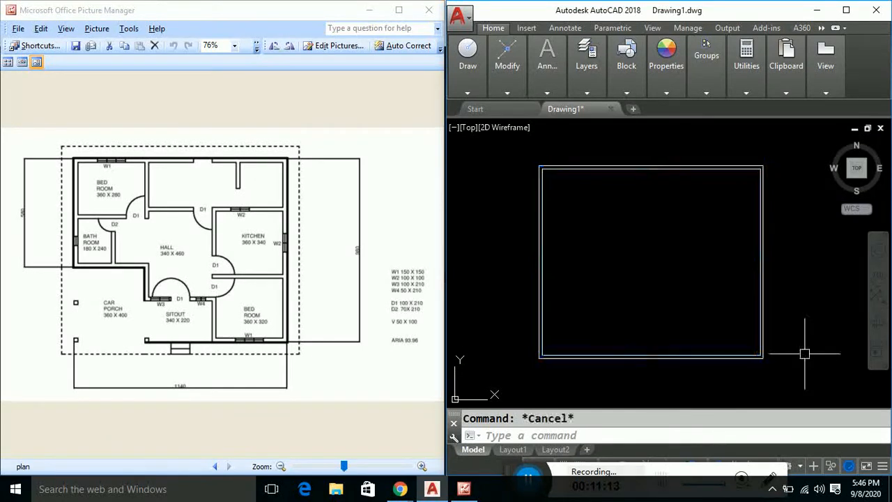
{"action": "left_click", "coordinate": [760, 273]}
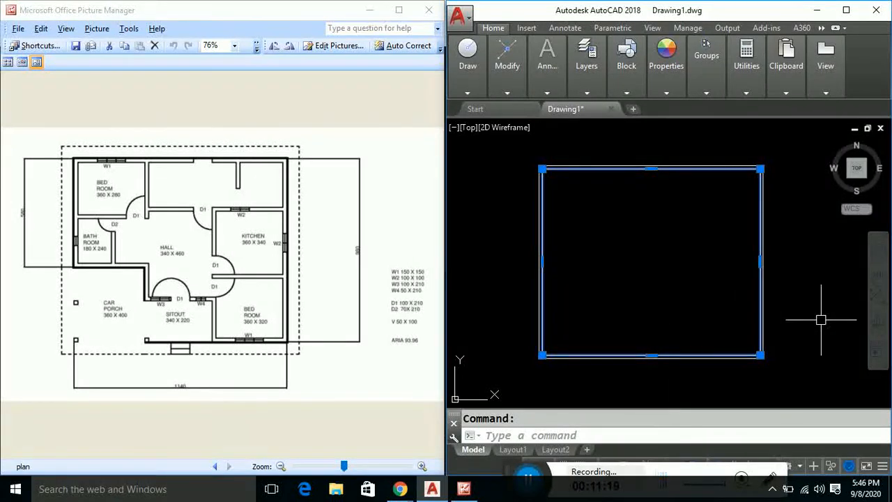
{"action": "key", "text": "Escape"}
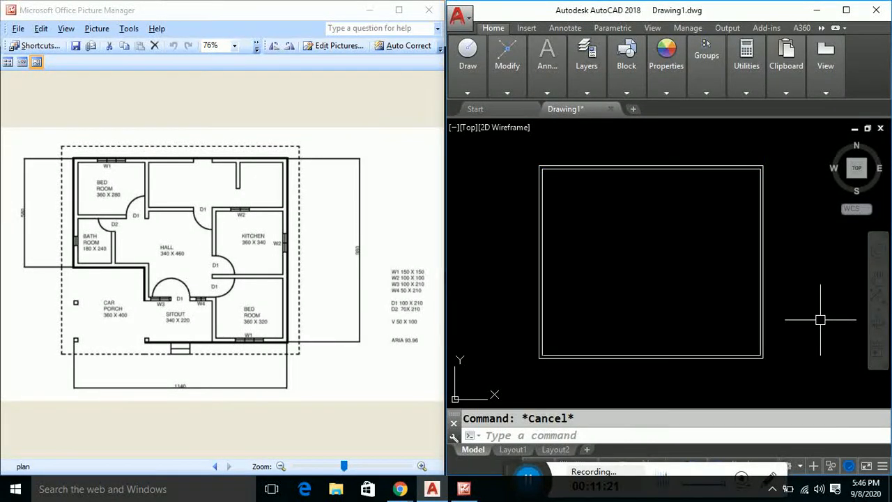
{"action": "type", "text": "x"}
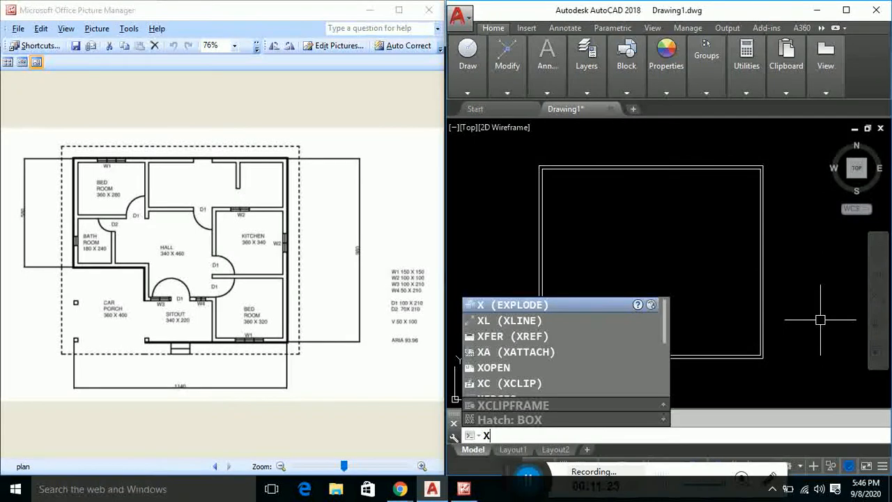
{"action": "key", "text": "Return"}
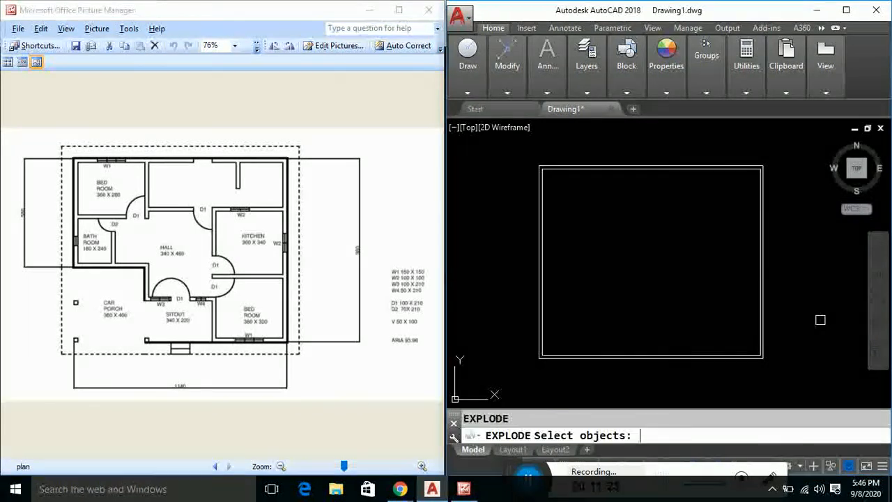
{"action": "left_click", "coordinate": [743, 351]}
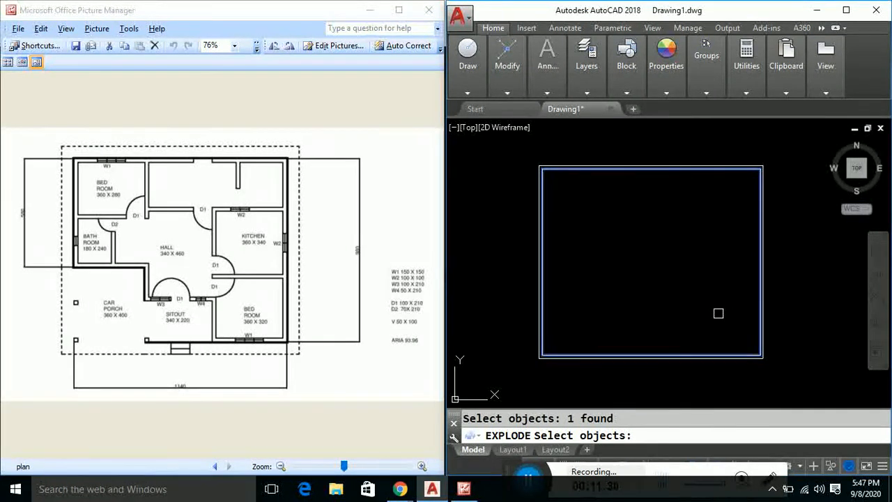
{"action": "key", "text": "Return"}
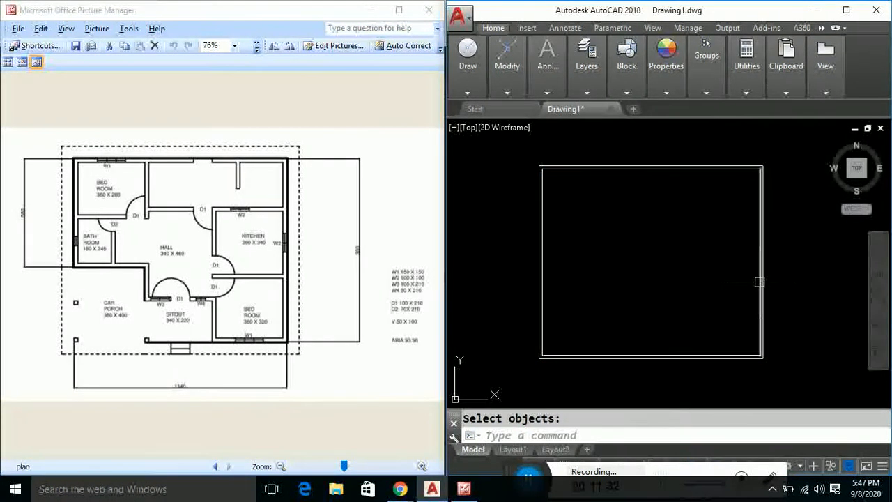
{"action": "left_click", "coordinate": [763, 286]}
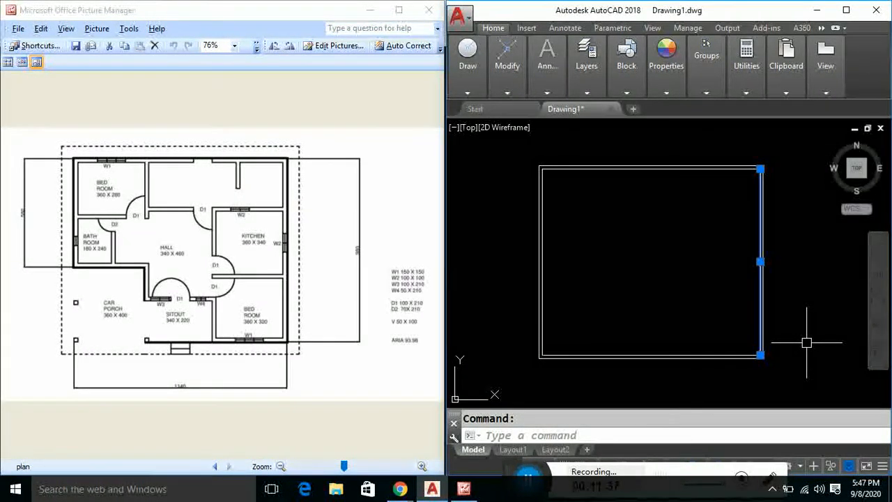
{"action": "key", "text": "Escape"}
{"action": "left_click", "coordinate": [718, 356]}
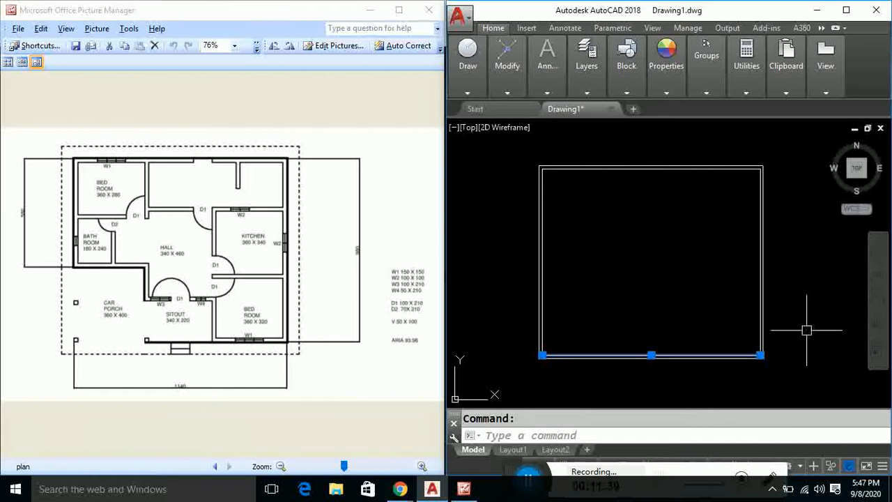
{"action": "key", "text": "Escape"}
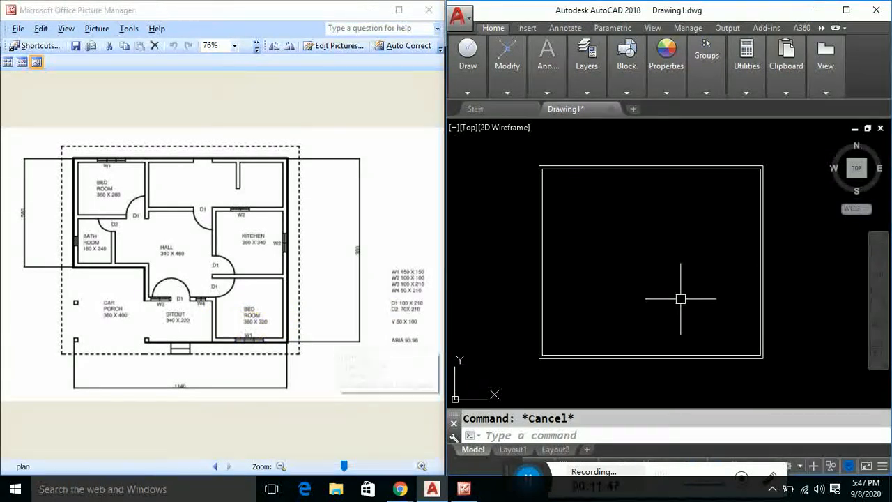
- Offset the inner line of the right outer wall 3.6 to the left to mark the bedroom and kitchen width
{"action": "type", "text": "o"}
{"action": "key", "text": "Return"}
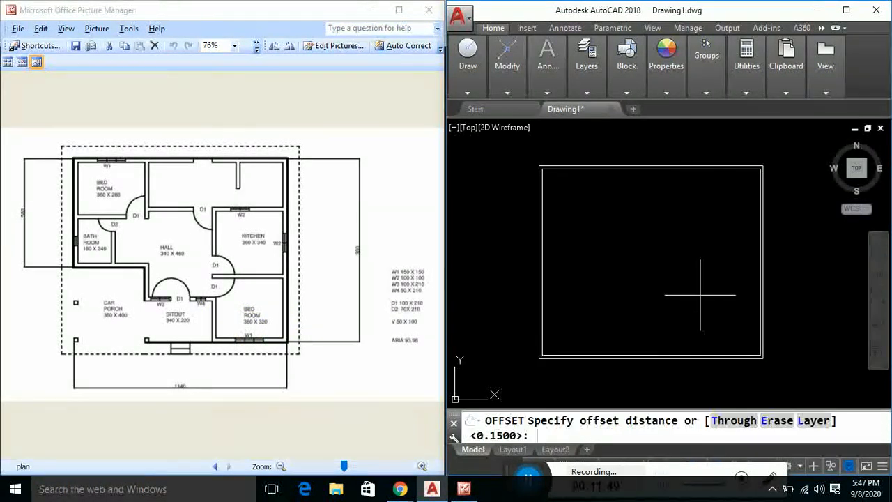
{"action": "type", "text": "3.6"}
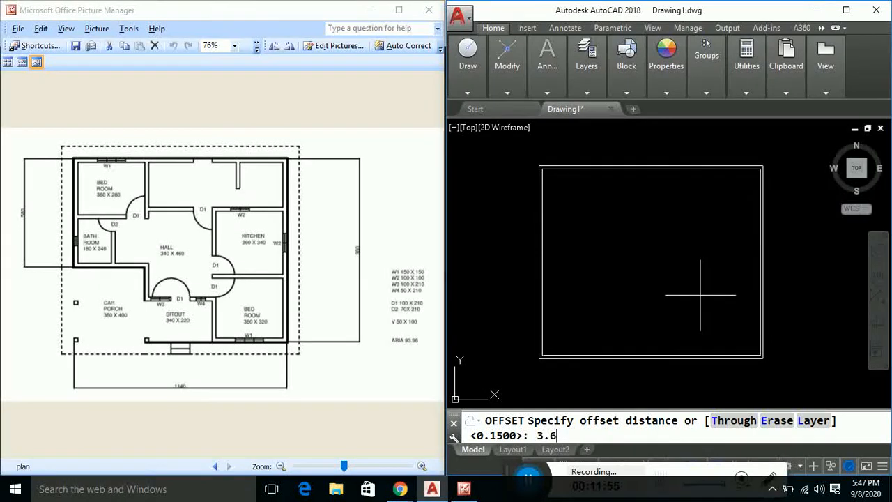
{"action": "key", "text": "Return"}
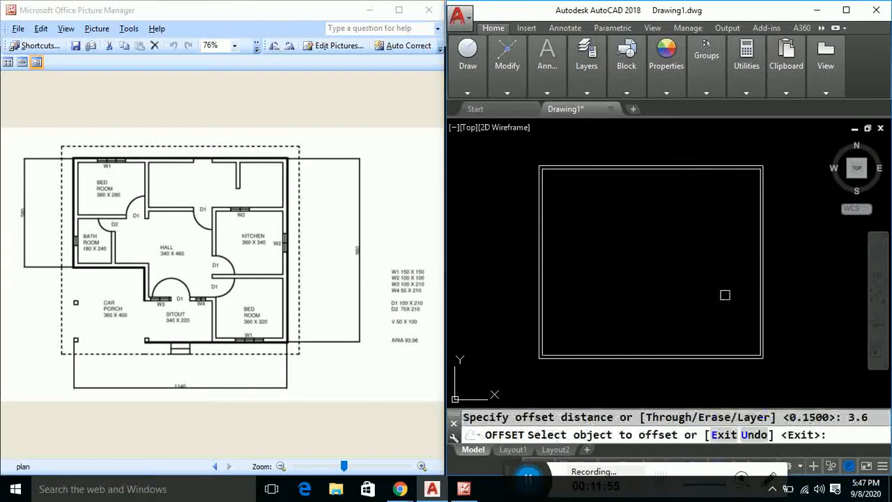
{"action": "left_click", "coordinate": [759, 281]}
{"action": "left_click", "coordinate": [681, 294]}
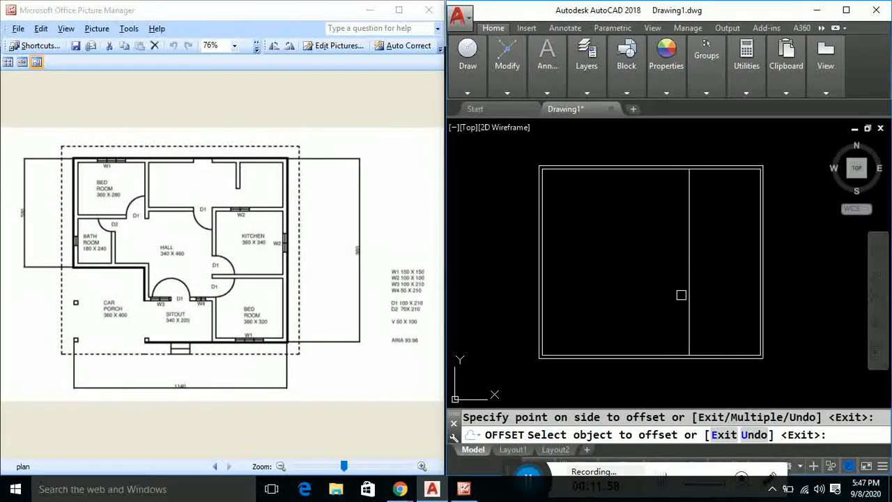
{"action": "key", "text": "Escape"}
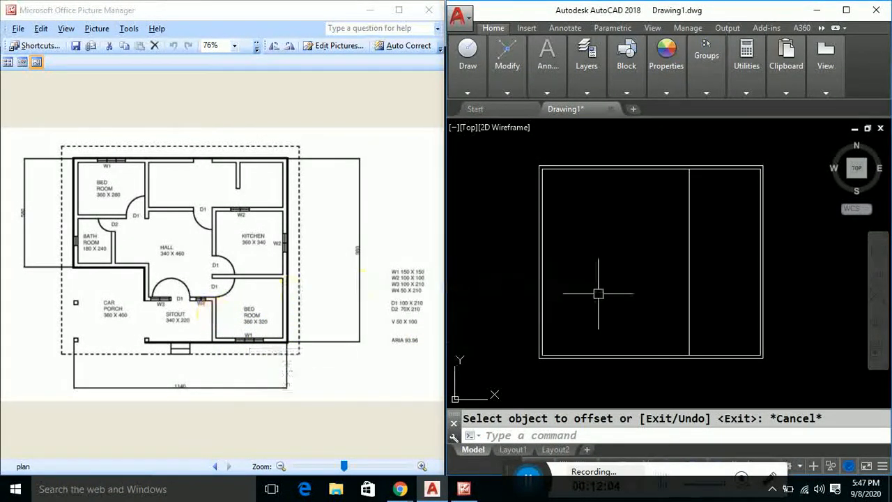
- Offset the new vertical line 0.15 to the left to give the partition wall its thickness
{"action": "type", "text": "o"}
{"action": "key", "text": "Return"}
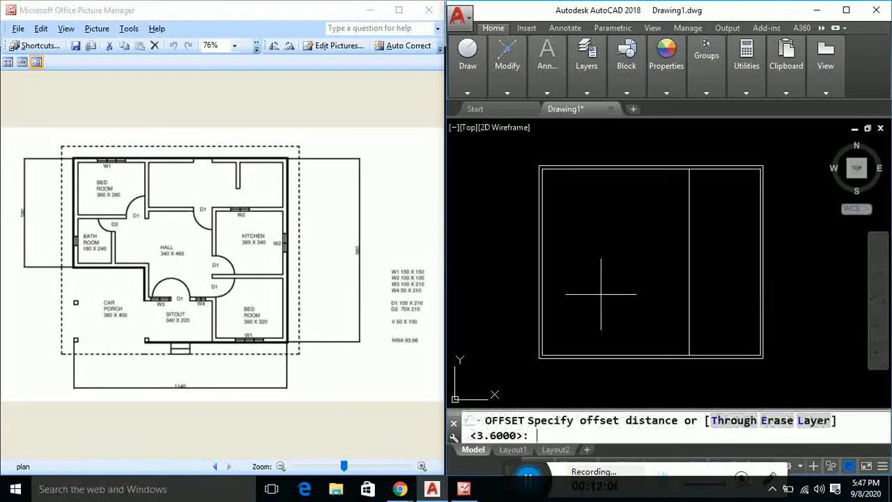
{"action": "type", "text": "0.1"}
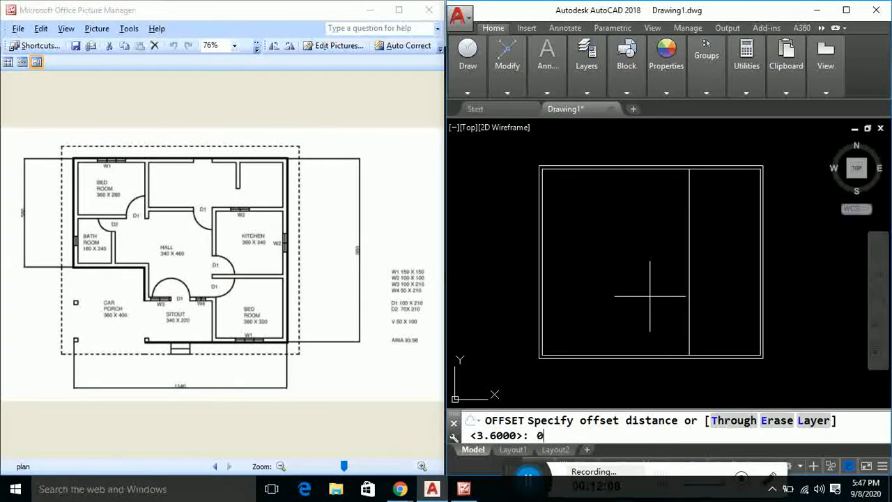
{"action": "type", "text": "5"}
{"action": "key", "text": "Return"}
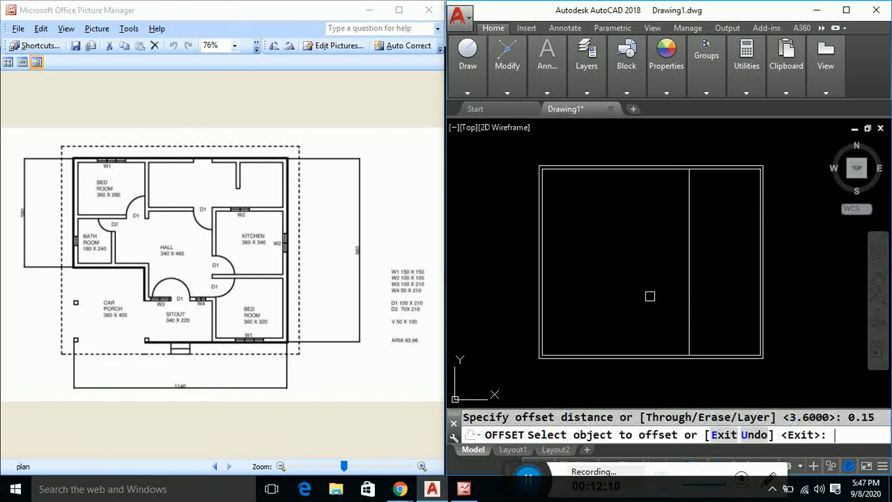
{"action": "left_click", "coordinate": [688, 275]}
{"action": "left_click", "coordinate": [648, 284]}
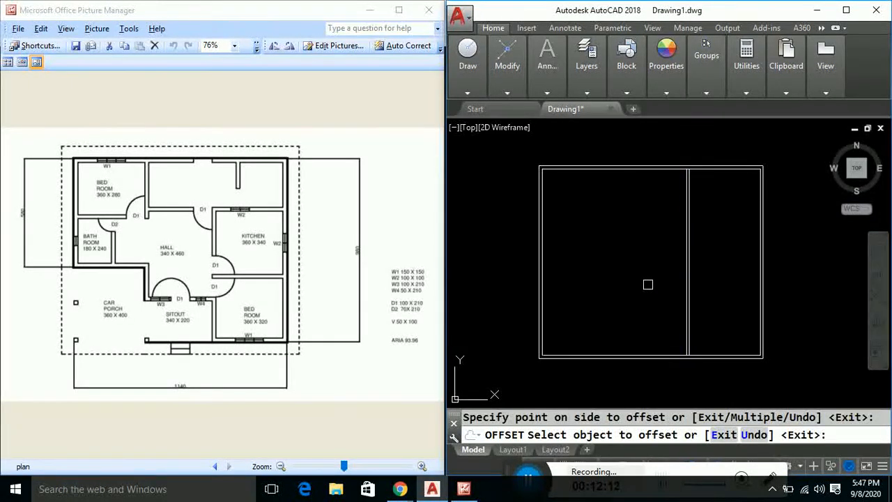
{"action": "key", "text": "Escape"}
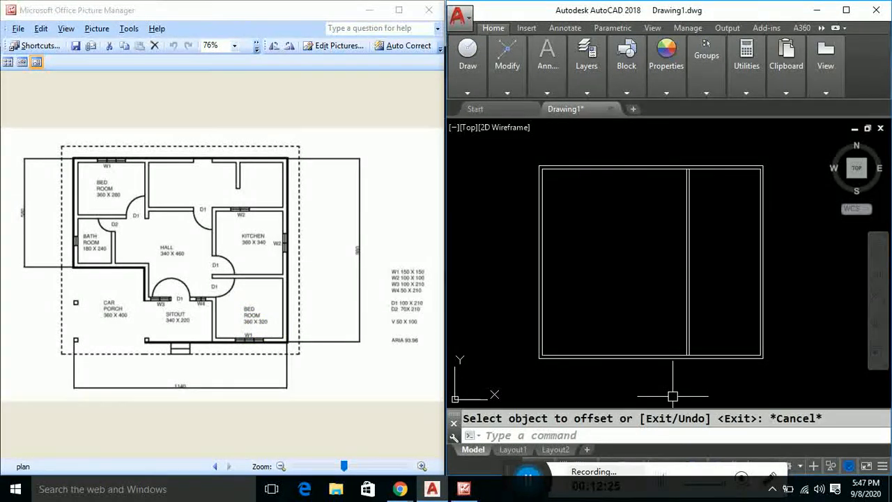
- Offset the inner line of the bottom outer wall 3.2 upward to mark the lower bedroom's depth
{"action": "type", "text": "o"}
{"action": "key", "text": "Return"}
{"action": "type", "text": "3.2"}
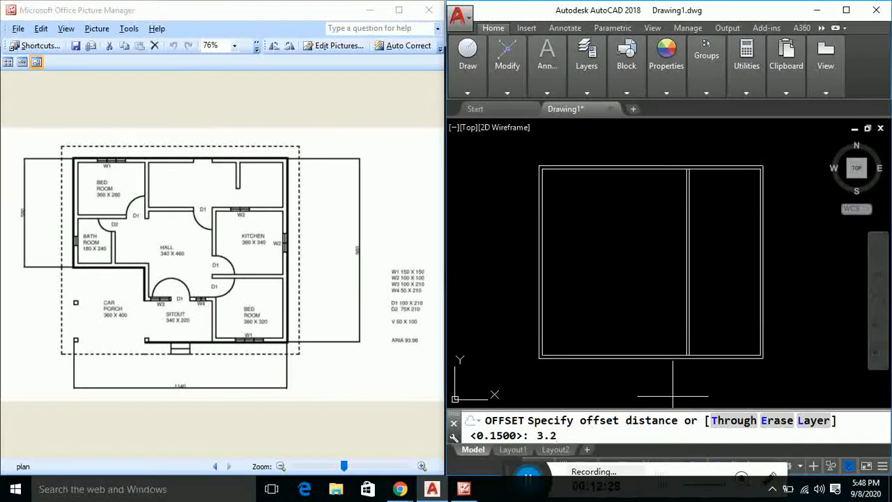
{"action": "key", "text": "Return"}
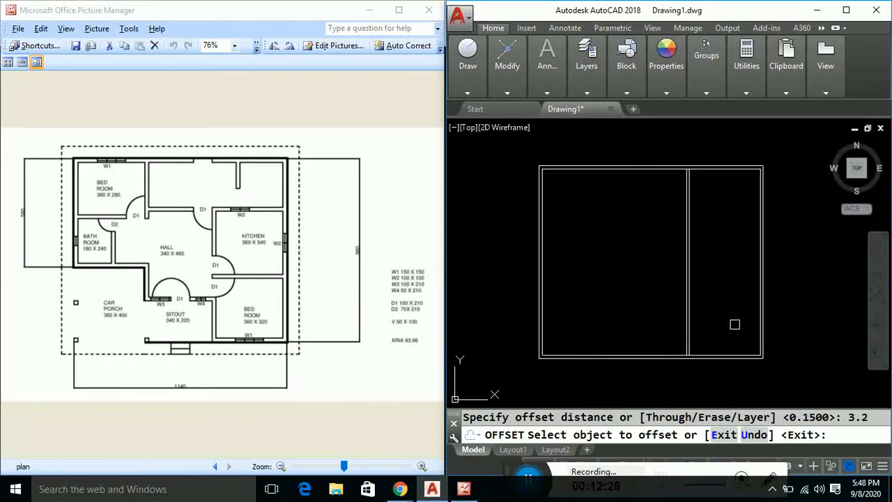
{"action": "left_click", "coordinate": [727, 350]}
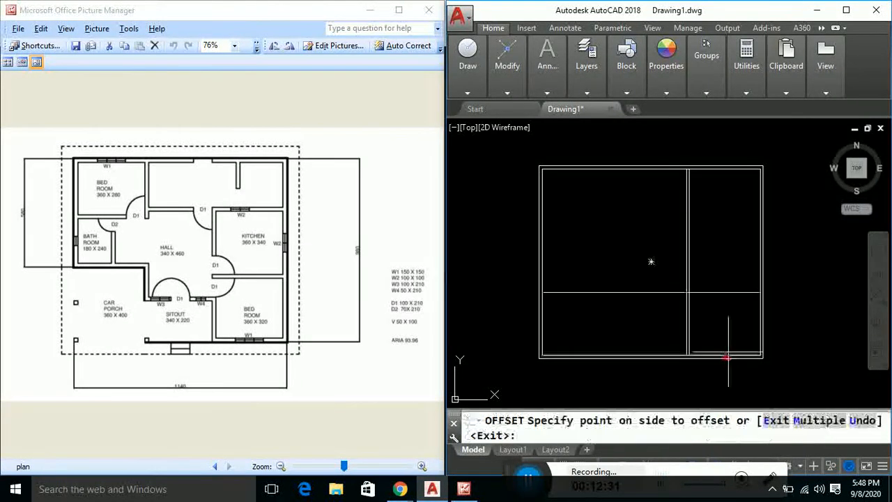
{"action": "left_click", "coordinate": [723, 312]}
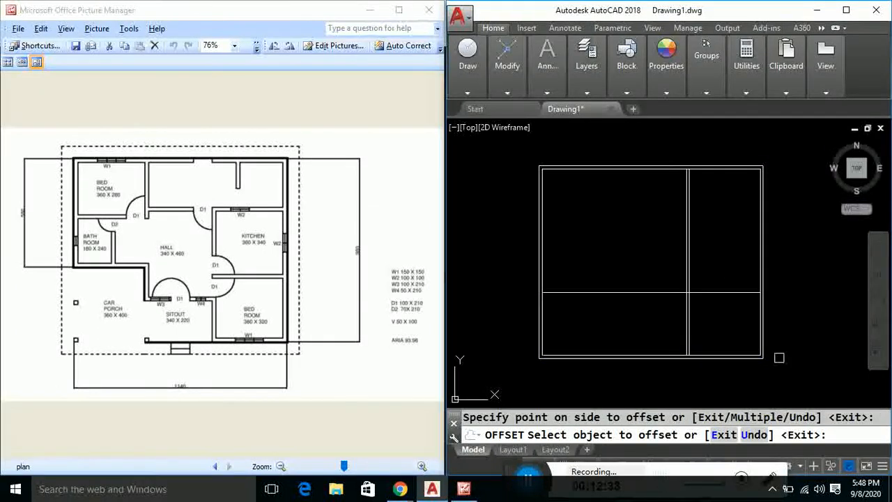
{"action": "key", "text": "Escape"}
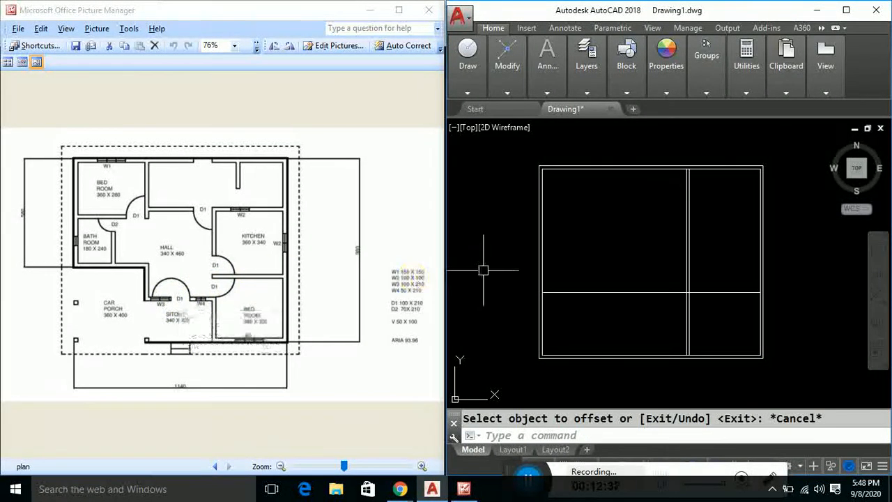
- Offset the new horizontal line 0.15 upward to form the wall between the bedroom and the kitchen
{"action": "type", "text": "o"}
{"action": "key", "text": "Return"}
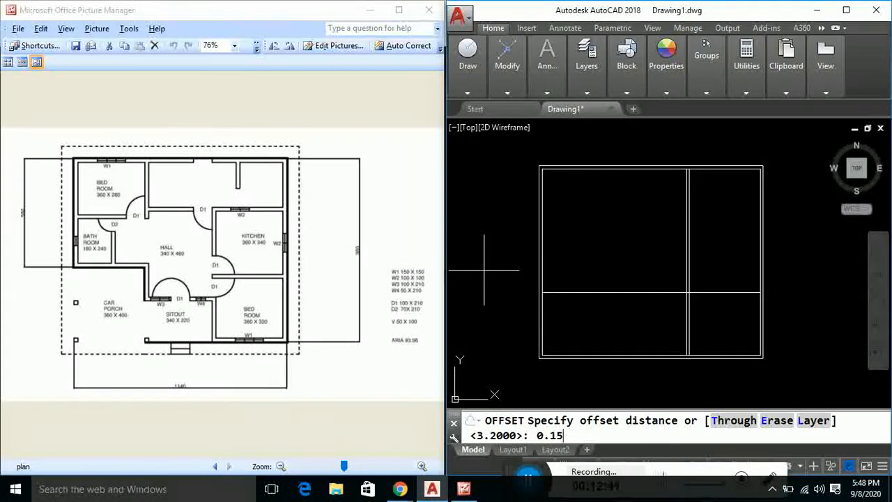
{"action": "type", "text": "0.15"}
{"action": "key", "text": "Return"}
{"action": "left_click", "coordinate": [716, 292]}
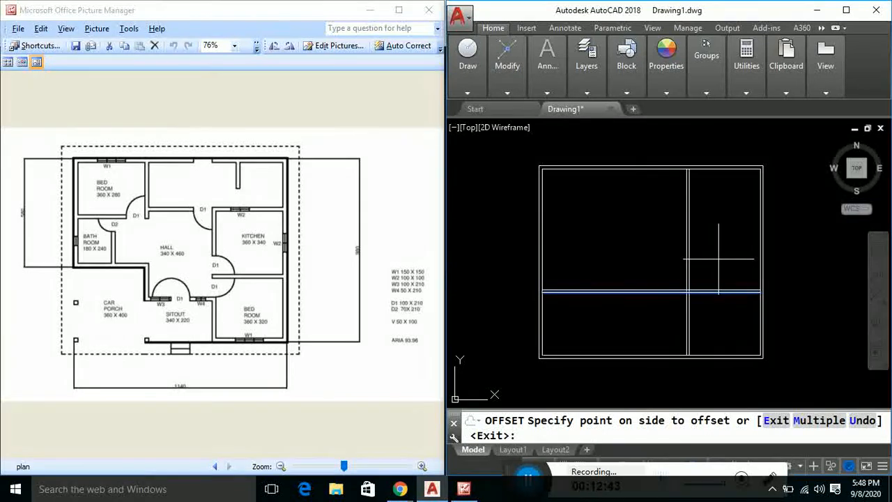
{"action": "left_click", "coordinate": [719, 259]}
{"action": "key", "text": "Escape"}
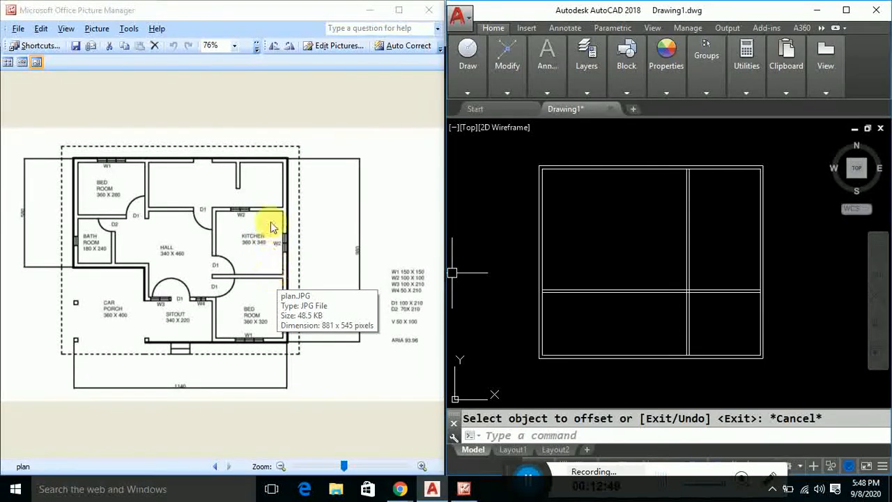
- Offset the upper line of the horizontal partition wall 3.4 upward to mark the kitchen's depth
{"action": "type", "text": "o"}
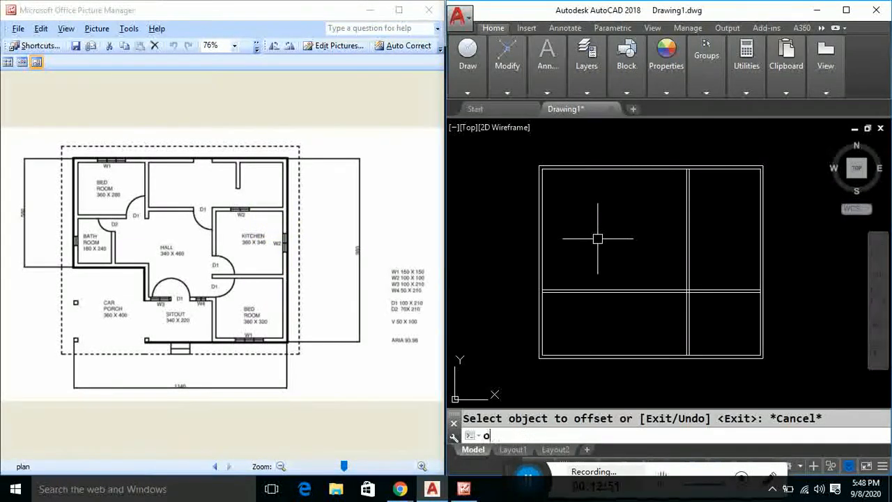
{"action": "key", "text": "Return"}
{"action": "type", "text": "3"}
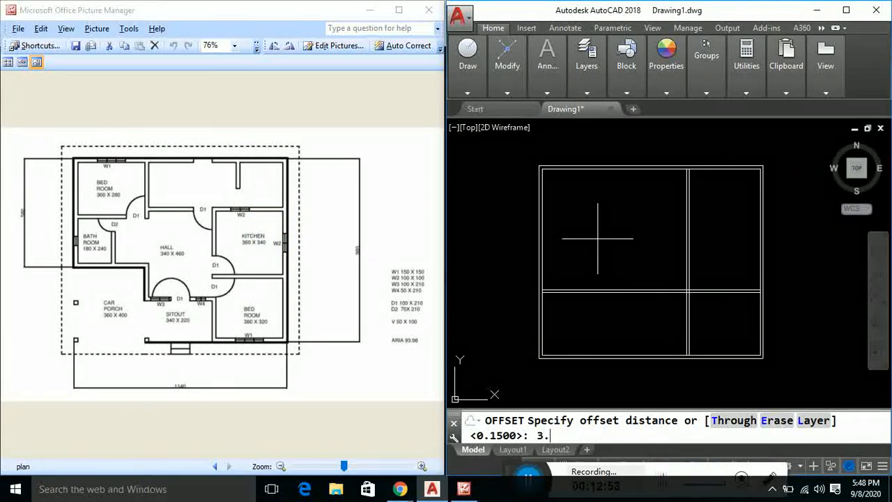
{"action": "type", "text": ".4"}
{"action": "key", "text": "Return"}
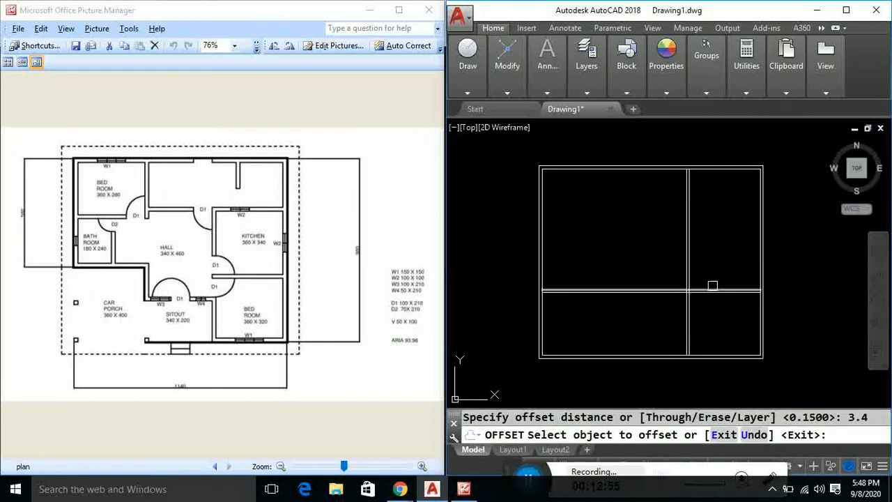
{"action": "left_click", "coordinate": [710, 291]}
{"action": "left_click", "coordinate": [711, 237]}
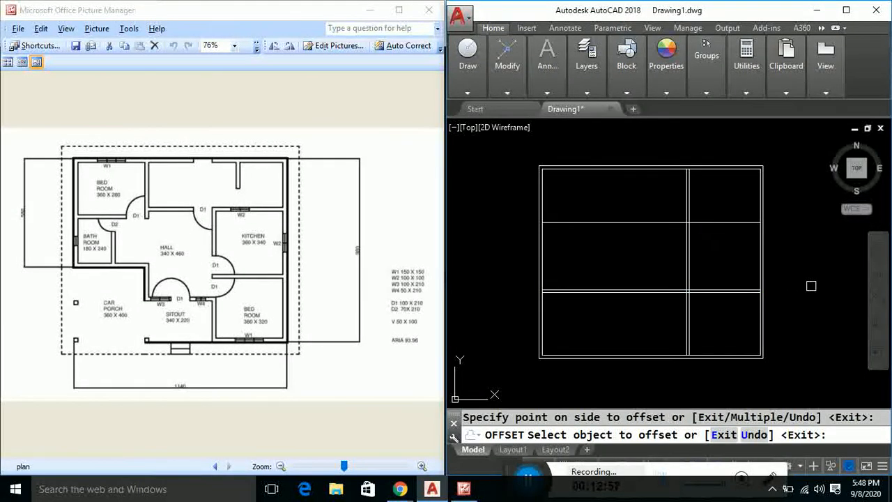
{"action": "key", "text": "Escape"}
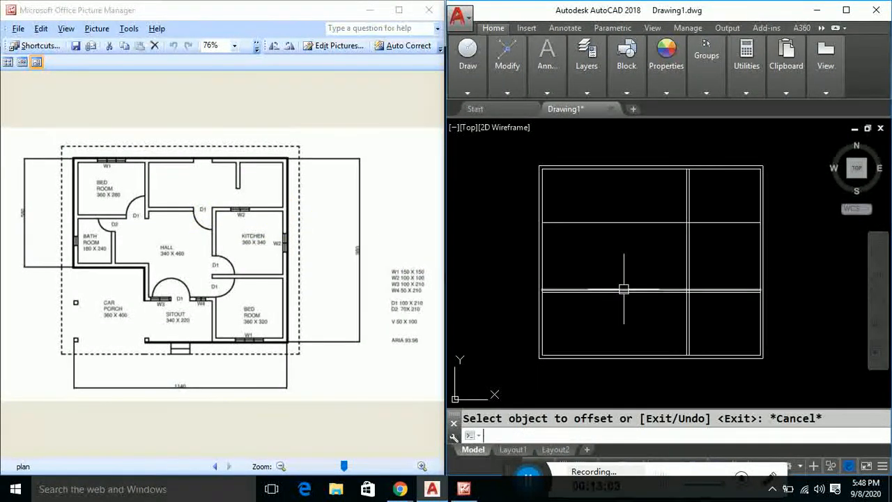
- Offset the kitchen's upper boundary line 0.15 upward to give that horizontal partition wall its thickness
{"action": "type", "text": "o"}
{"action": "key", "text": "Return"}
{"action": "type", "text": "0"}
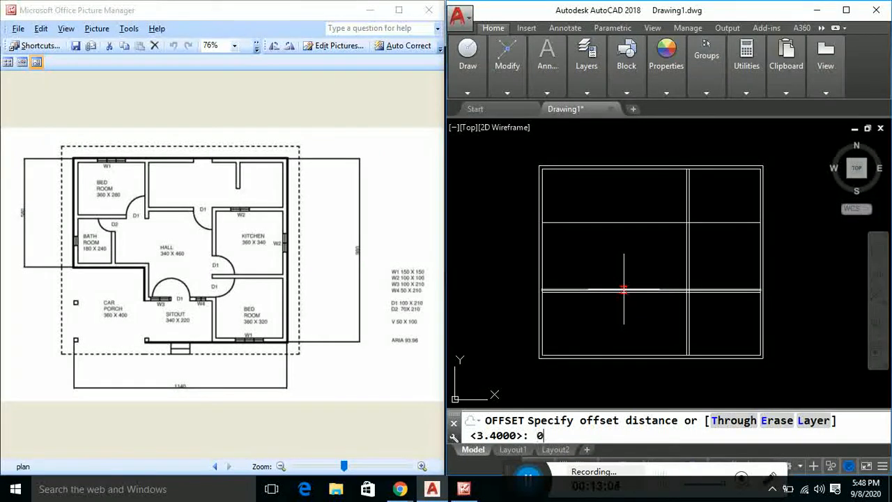
{"action": "type", "text": ".15"}
{"action": "key", "text": "Return"}
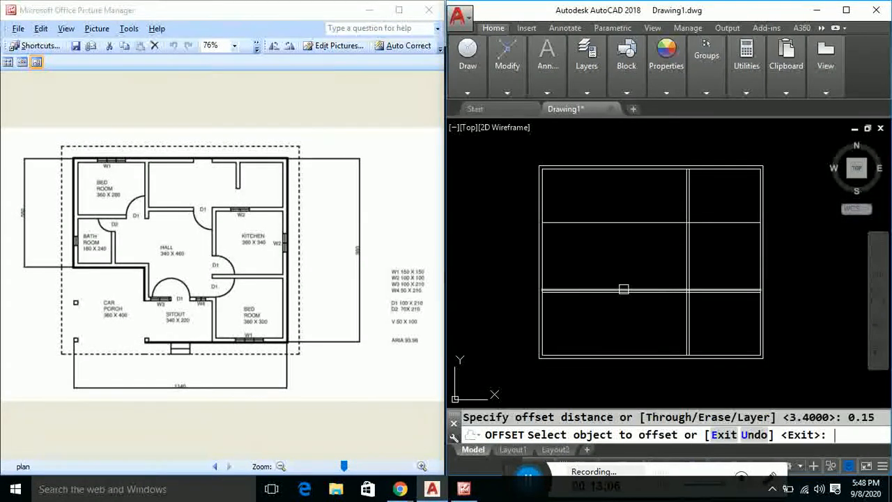
{"action": "left_click", "coordinate": [723, 222]}
{"action": "left_click", "coordinate": [724, 195]}
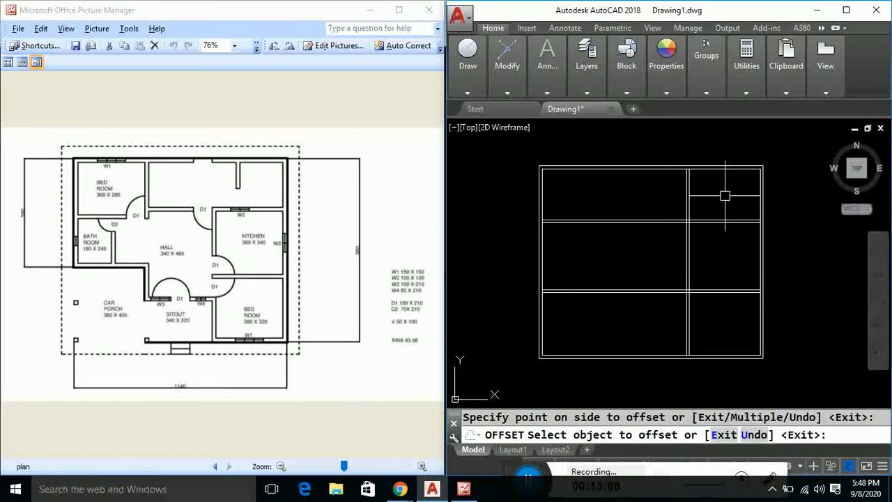
{"action": "key", "text": "Escape"}
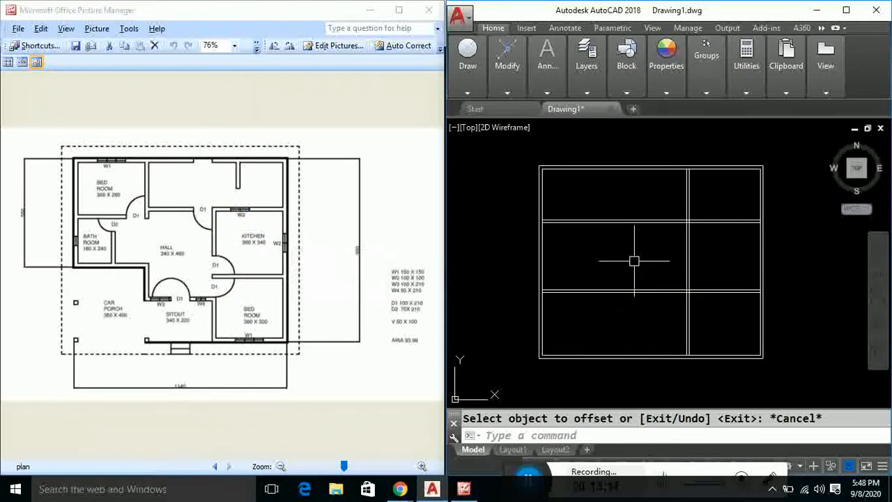
- Trim both lines of the bedroom-kitchen wall to the left of the vertical partition wall, using that partition as the cutting edge
{"action": "type", "text": "t"}
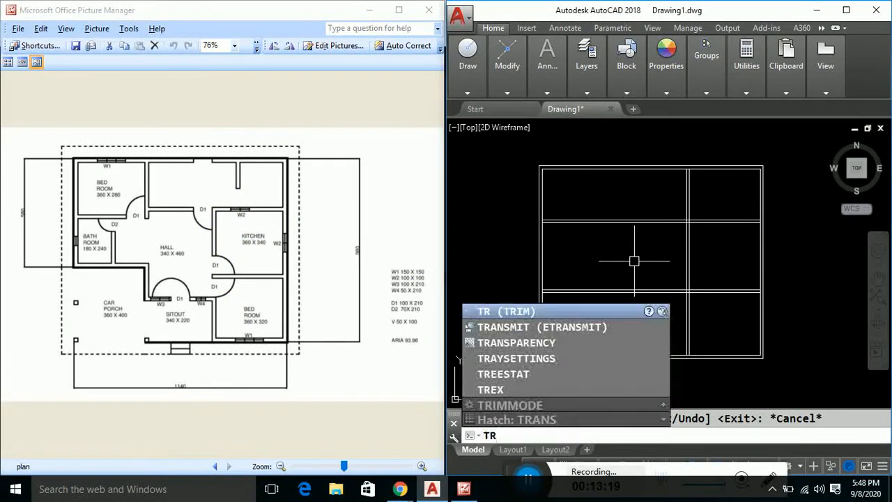
{"action": "key", "text": "Return"}
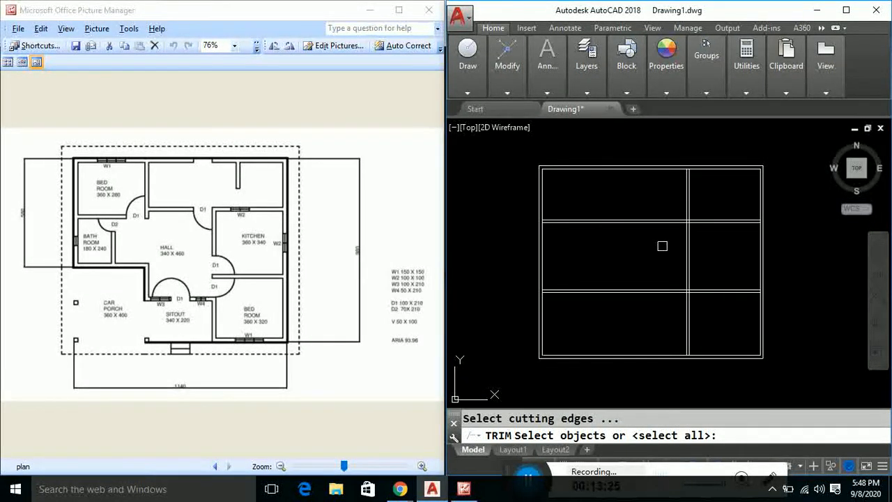
{"action": "left_click", "coordinate": [686, 242]}
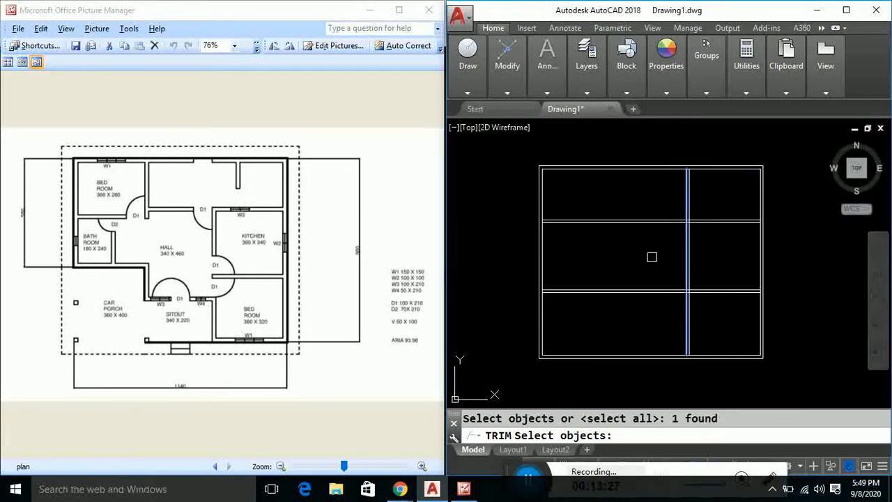
{"action": "key", "text": "Return"}
{"action": "left_click", "coordinate": [650, 290]}
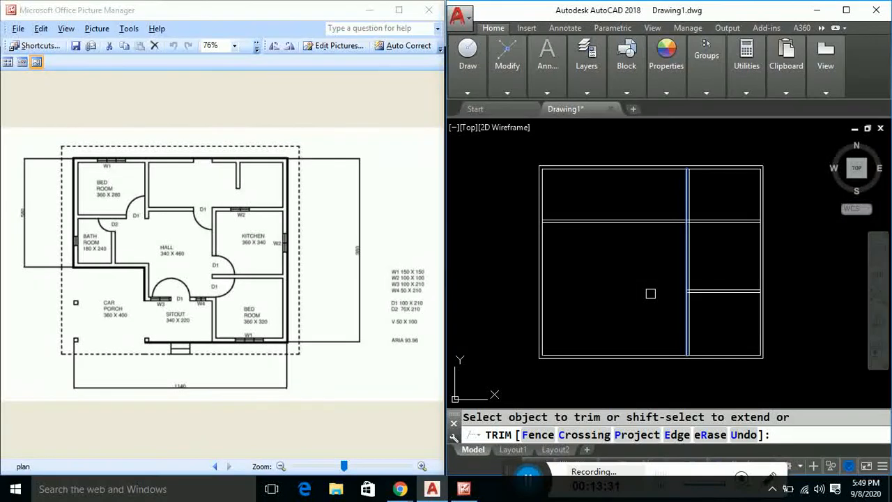
{"action": "key", "text": "Escape"}
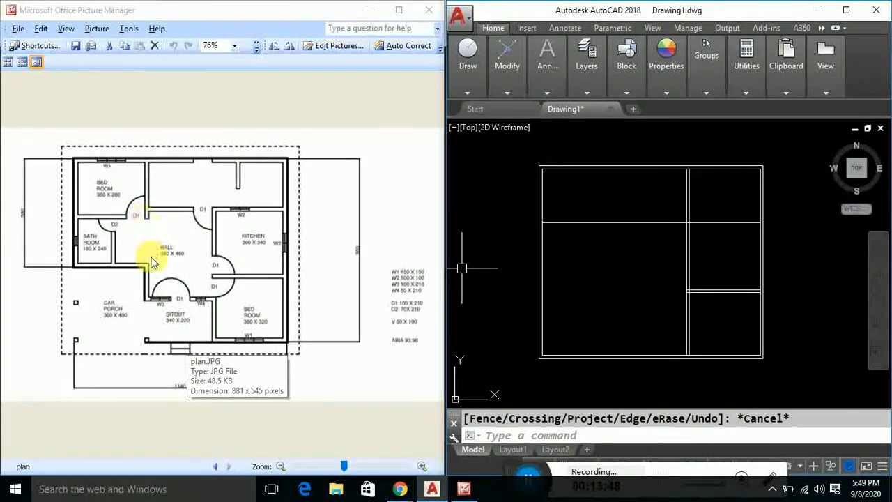
- Offset the left line of the vertical partition wall 3.4 to the left to mark the width of the hall and sitout
{"action": "type", "text": "o"}
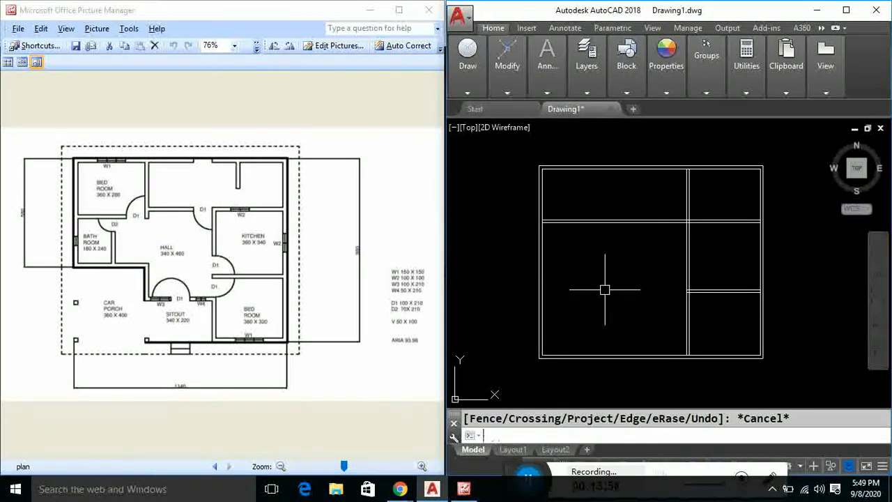
{"action": "key", "text": "Return"}
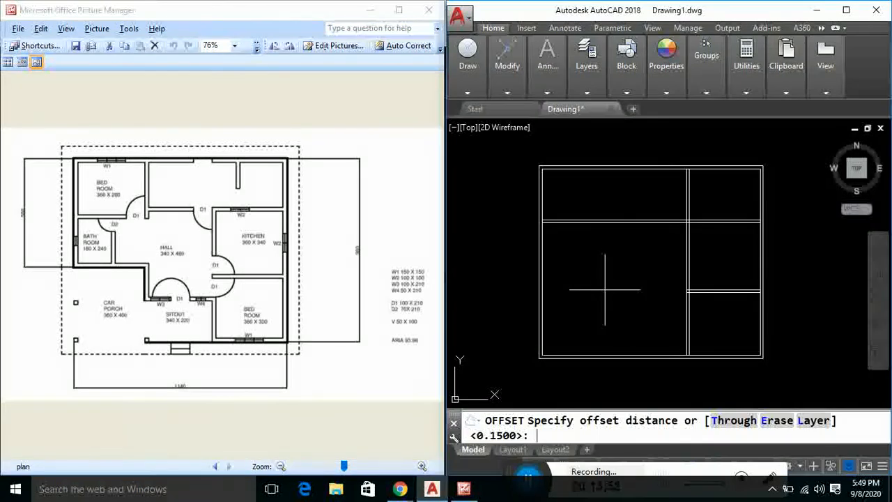
{"action": "type", "text": "3.4"}
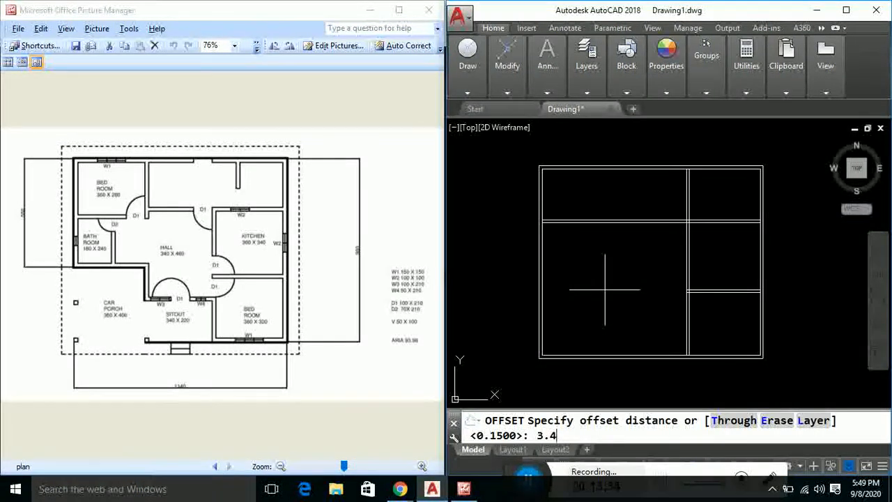
{"action": "key", "text": "Return"}
{"action": "left_click", "coordinate": [685, 258]}
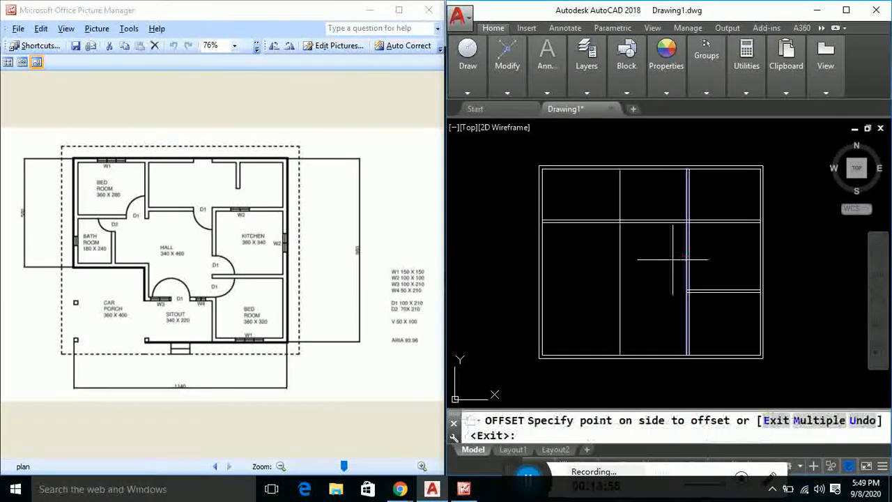
{"action": "left_click", "coordinate": [596, 280]}
{"action": "key", "text": "Escape"}
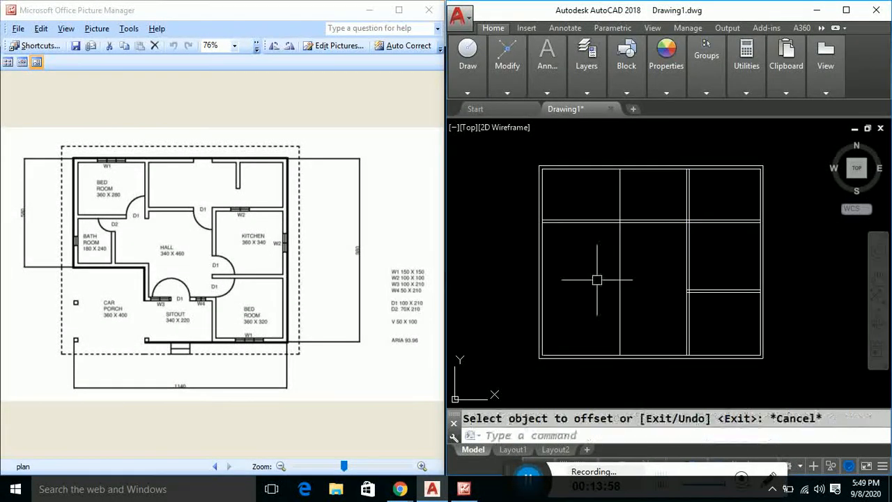
- Offset the hall's new left boundary line 0.15 to the left to form the second vertical partition wall
{"action": "type", "text": "o"}
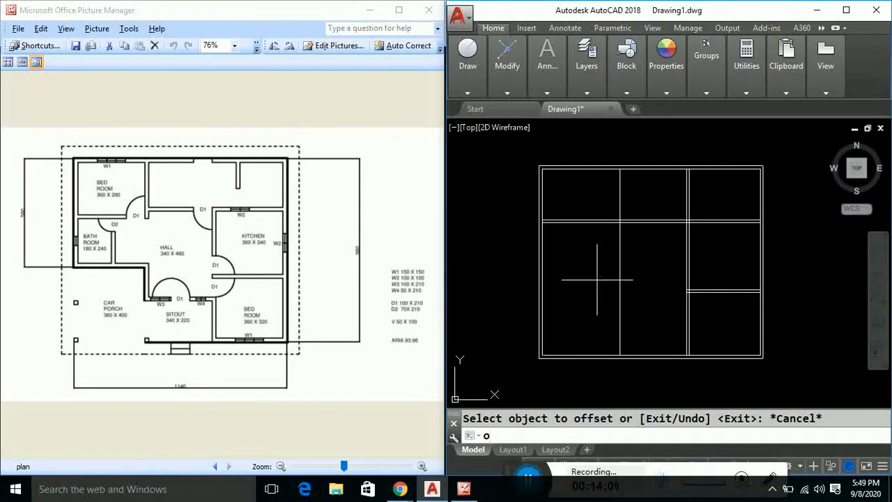
{"action": "key", "text": "Return"}
{"action": "type", "text": "0.15"}
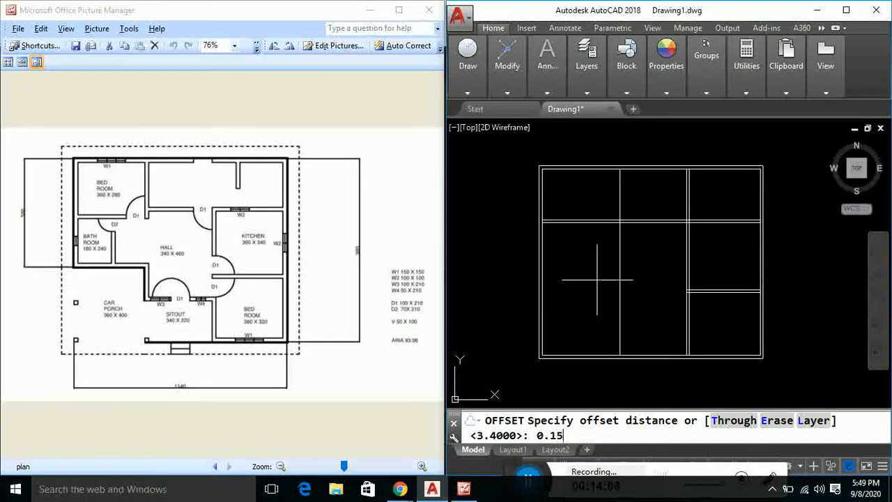
{"action": "key", "text": "Return"}
{"action": "left_click", "coordinate": [619, 277]}
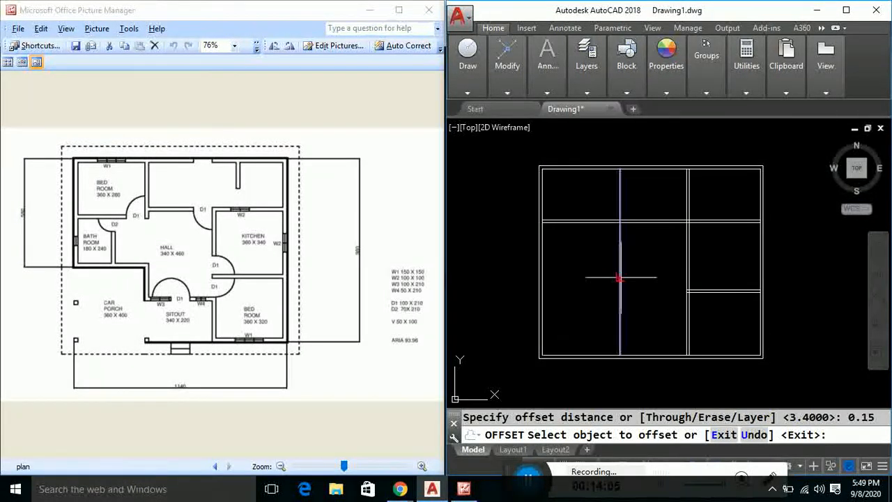
{"action": "left_click", "coordinate": [601, 281]}
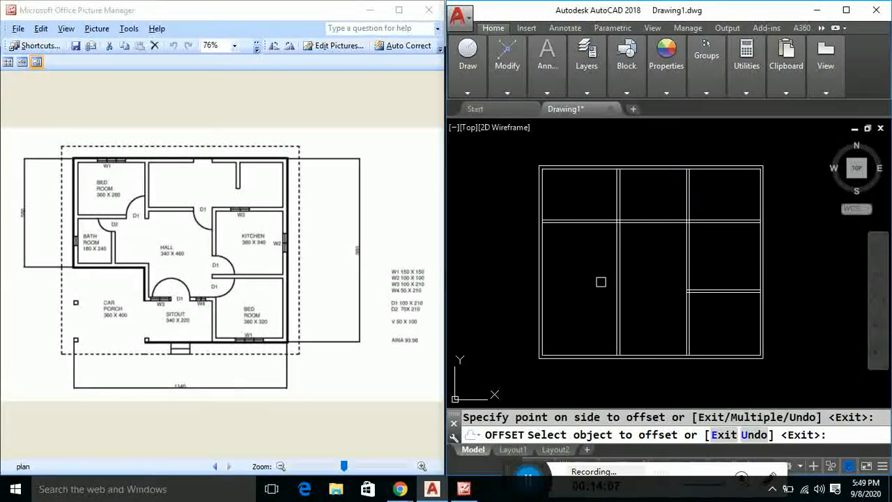
{"action": "key", "text": "Escape"}
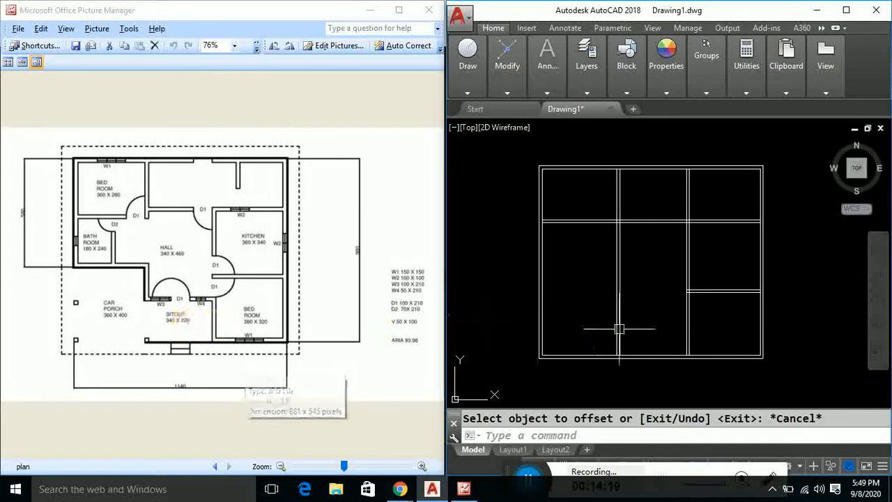
- Offset the inner line of the bottom outer wall 2.2 upward to mark the sitout's depth
{"action": "type", "text": "o"}
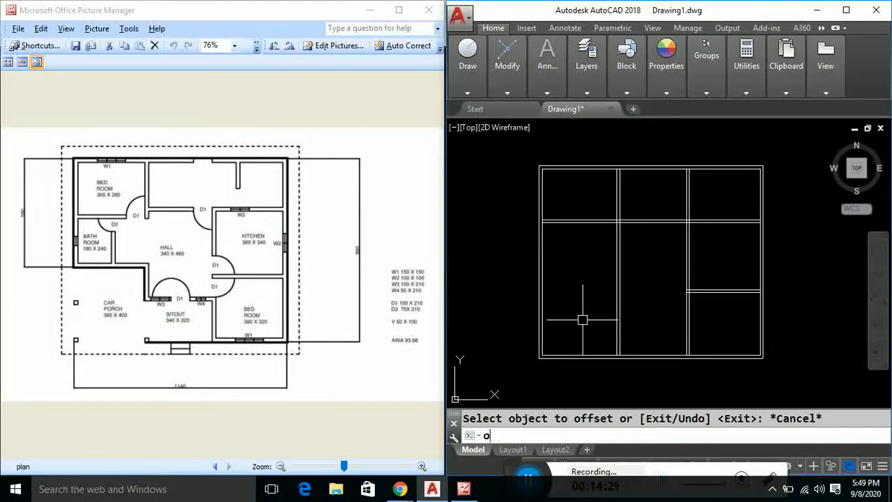
{"action": "key", "text": "Return"}
{"action": "type", "text": "2.2"}
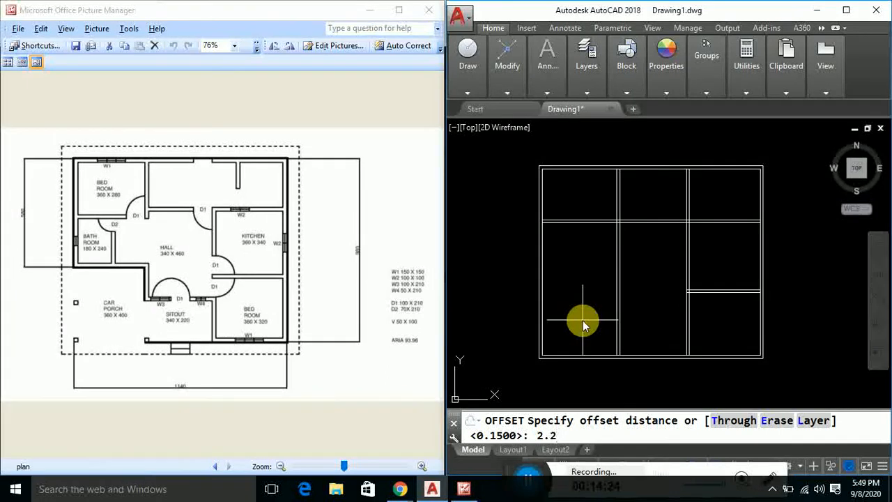
{"action": "key", "text": "Return"}
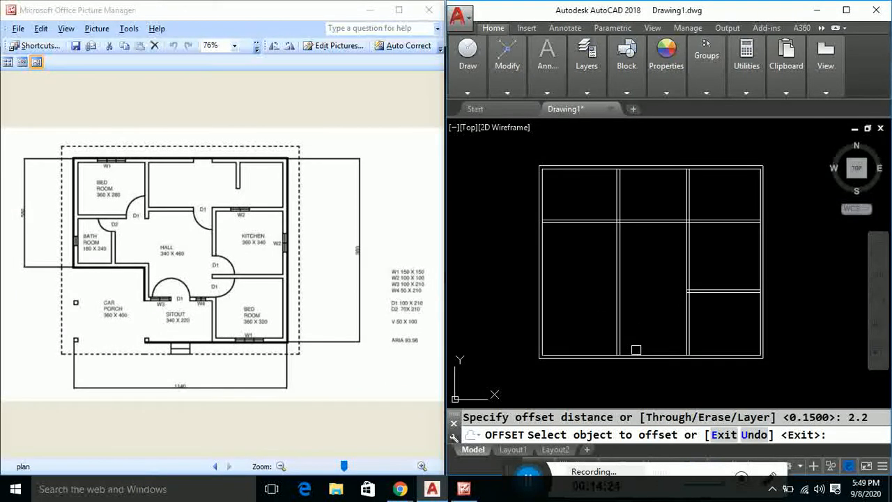
{"action": "left_click", "coordinate": [636, 355]}
{"action": "left_click", "coordinate": [636, 323]}
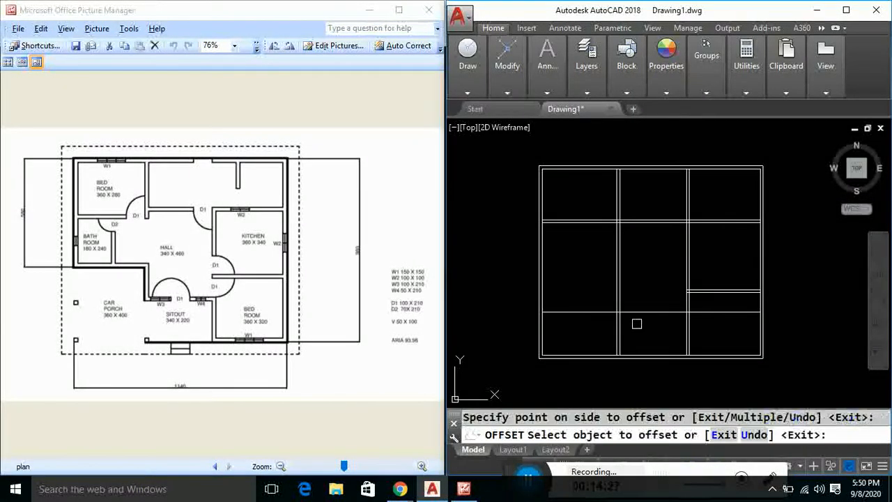
{"action": "key", "text": "Escape"}
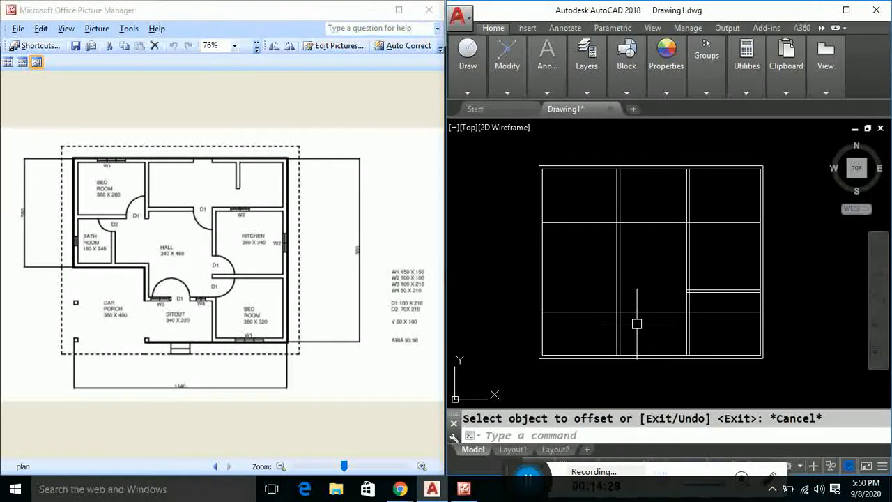
- Offset the sitout's upper boundary line 0.15 upward to form the wall between the sitout and the hall
{"action": "type", "text": "o"}
{"action": "key", "text": "Return"}
{"action": "type", "text": "0"}
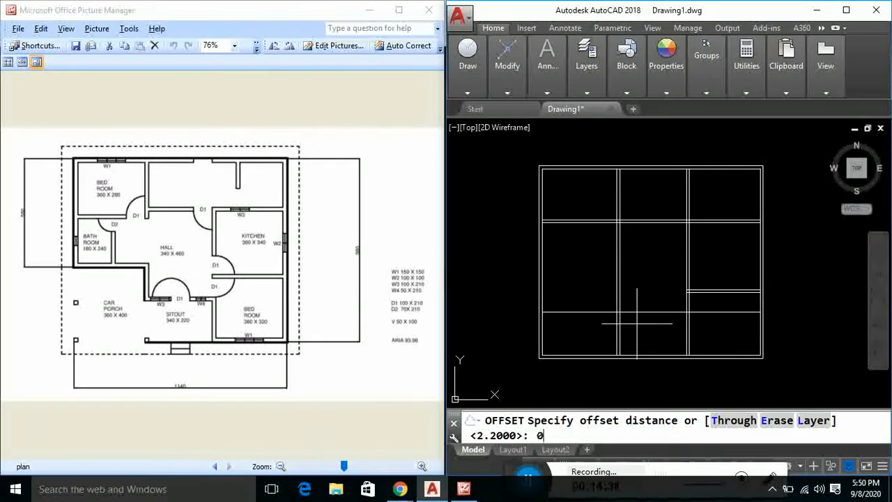
{"action": "type", "text": ".15"}
{"action": "key", "text": "Return"}
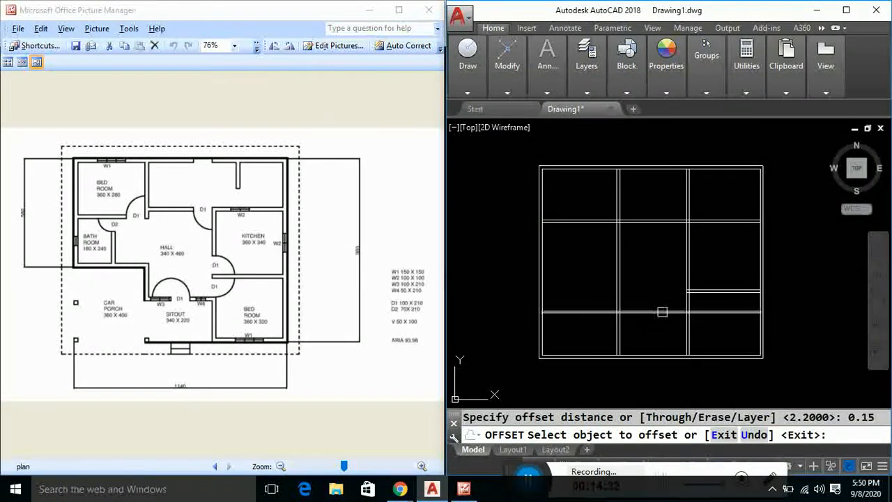
{"action": "left_click", "coordinate": [657, 313]}
{"action": "left_click", "coordinate": [657, 292]}
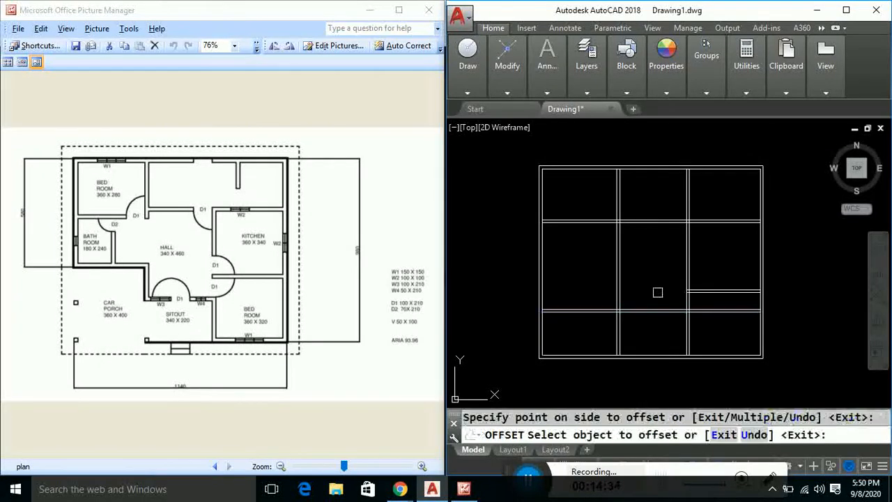
{"action": "key", "text": "Escape"}
- Trim the sitout-hall wall lines outside the two vertical partition walls, using the partitions' outer lines as cutting edges
{"action": "type", "text": "t"}
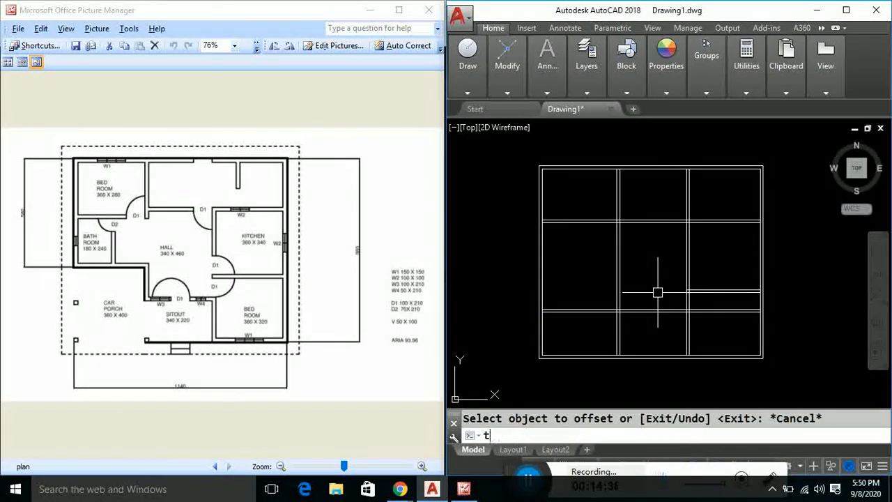
{"action": "type", "text": "s or"}
{"action": "key", "text": "Return"}
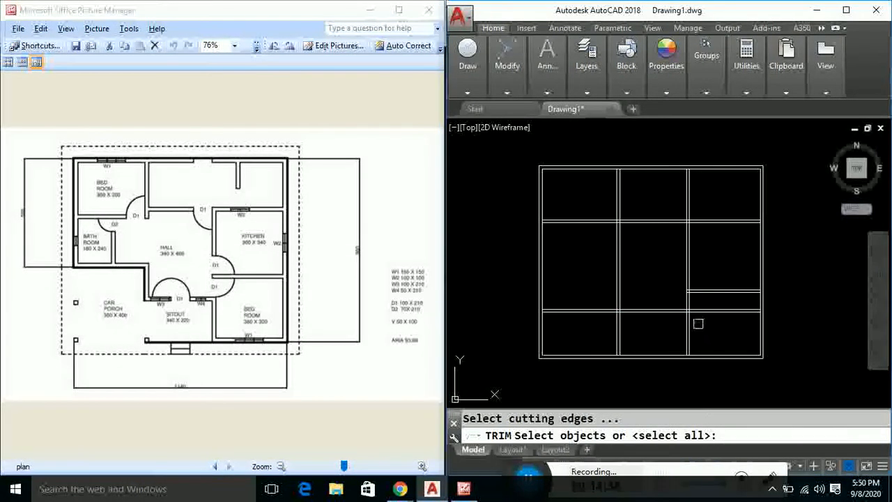
{"action": "left_click", "coordinate": [691, 318]}
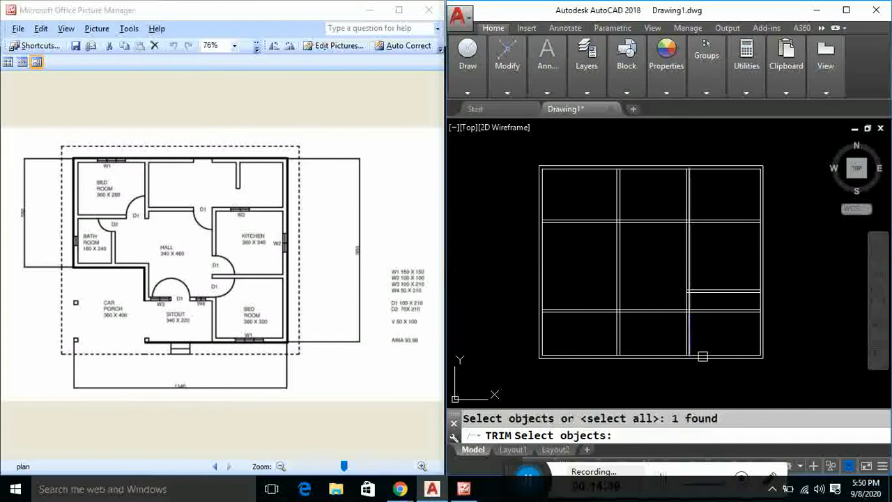
{"action": "left_click", "coordinate": [614, 321]}
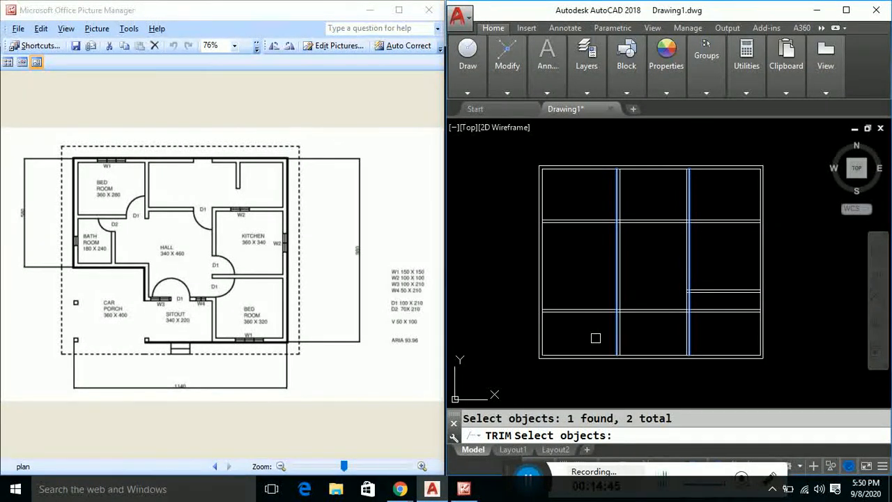
{"action": "key", "text": "Return"}
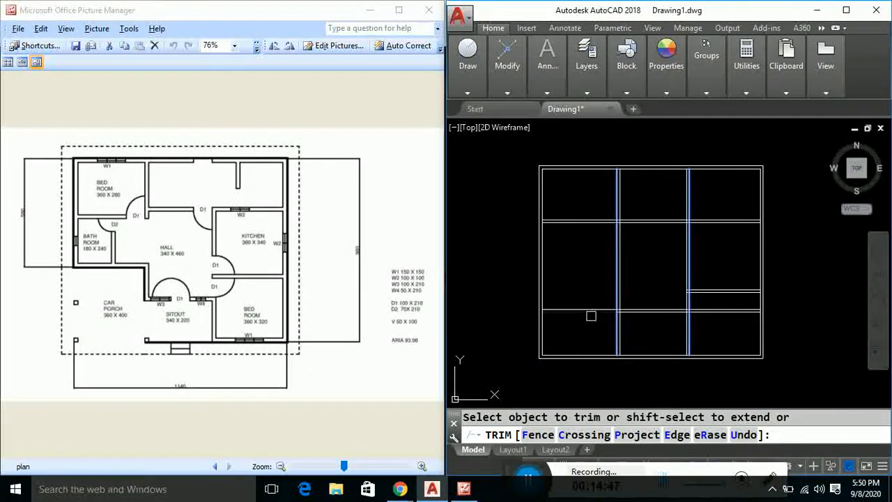
{"action": "left_click", "coordinate": [592, 308]}
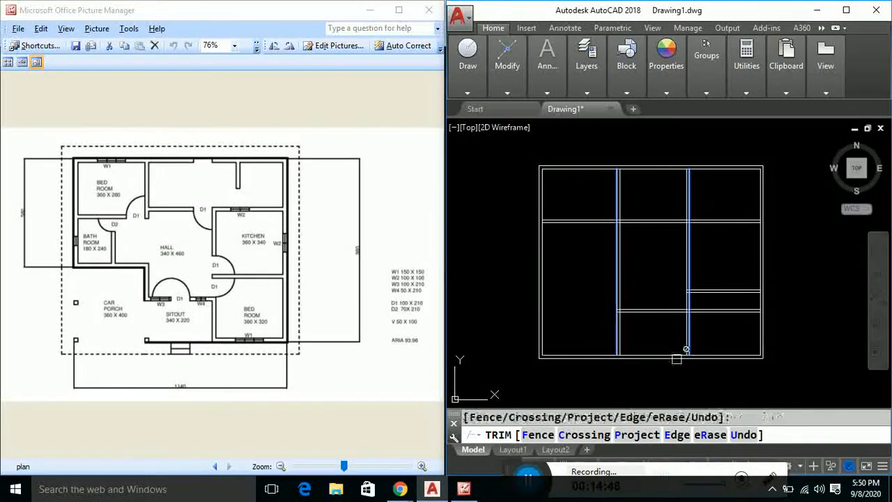
{"action": "left_click", "coordinate": [712, 307]}
{"action": "key", "text": "Return"}
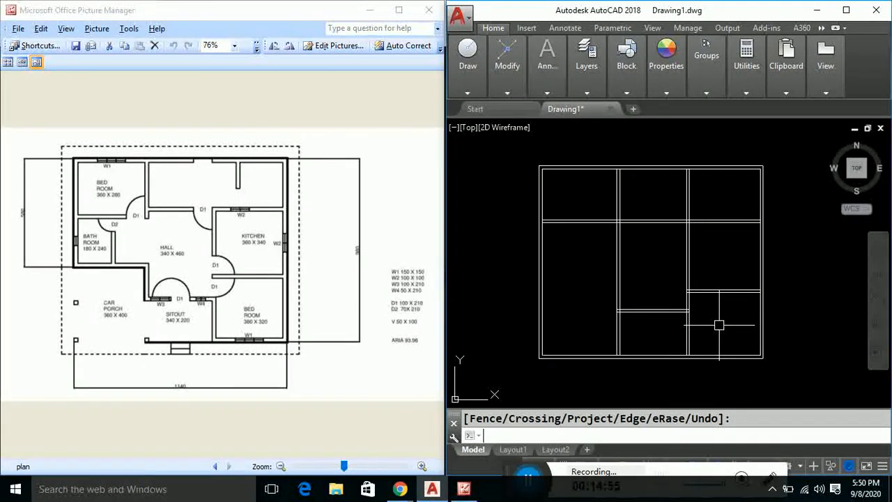
{"action": "type", "text": "tr"}
{"action": "key", "text": "Return"}
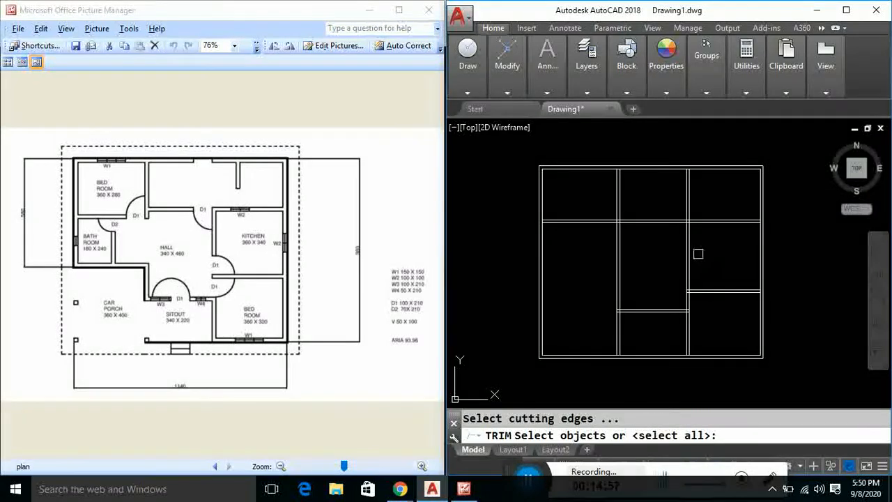
{"action": "key", "text": "Escape"}
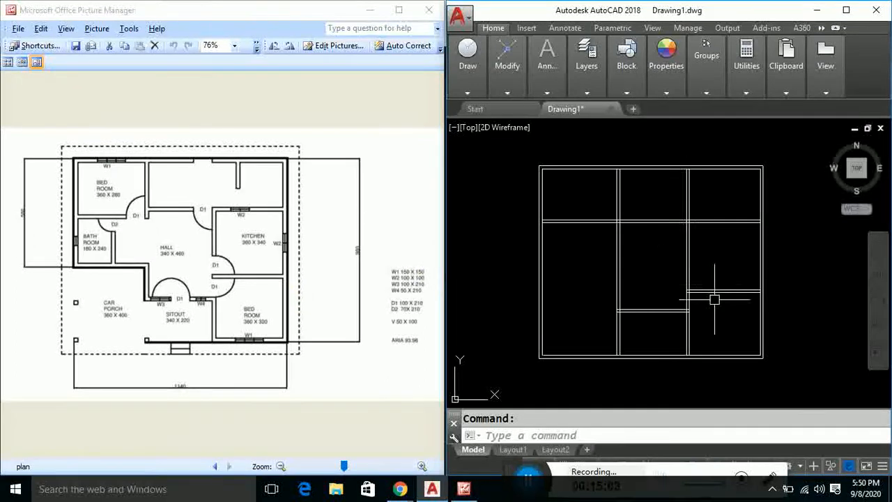
- Trim the right vertical partition's lines above the upper horizontal wall, using that wall's upper line as the cutting edge
{"action": "type", "text": "tr"}
{"action": "key", "text": "Return"}
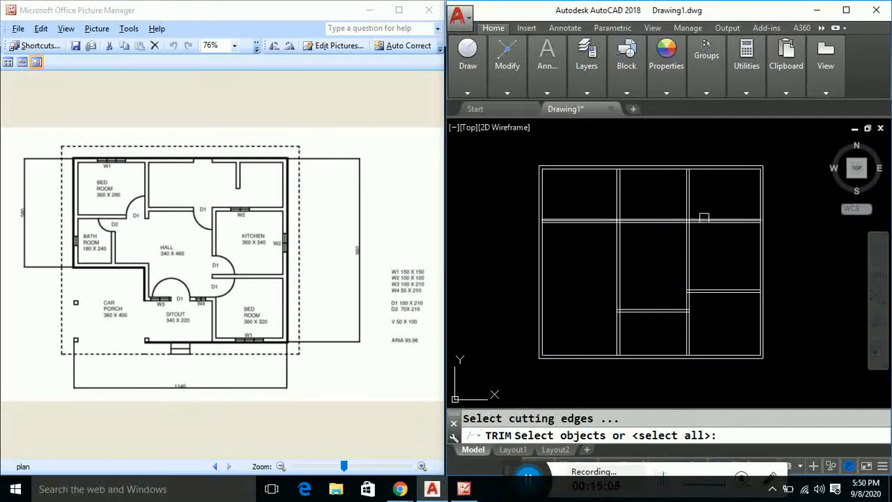
{"action": "left_click", "coordinate": [702, 221]}
{"action": "key", "text": "Return"}
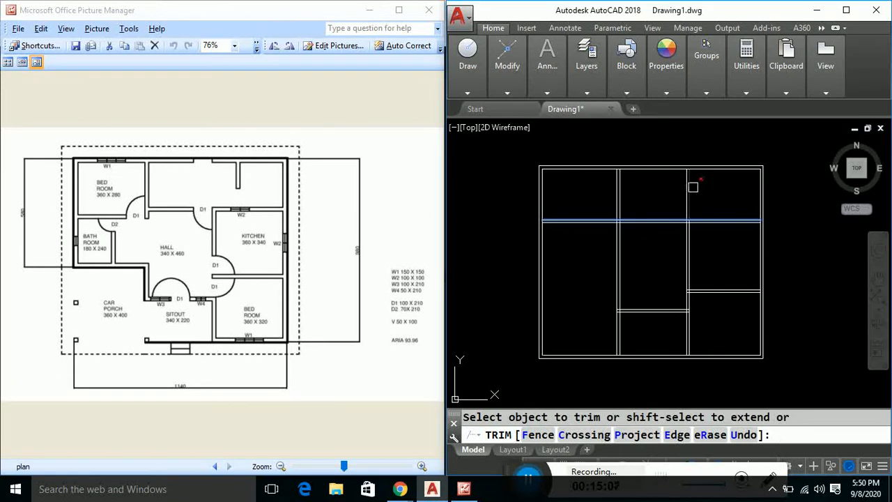
{"action": "key", "text": "Escape"}
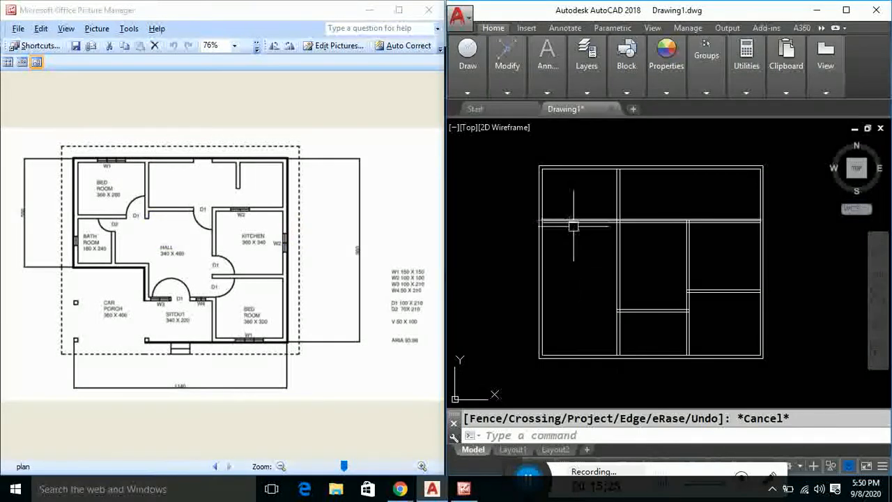
- Trim the upper horizontal wall's two lines left of the left vertical partition, using the partition's left line as the cutting edge
{"action": "type", "text": "tr"}
{"action": "key", "text": "Return"}
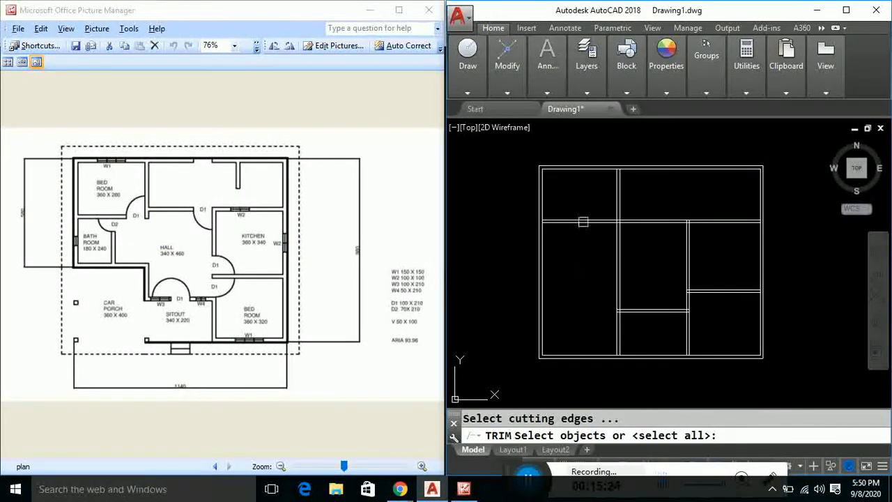
{"action": "left_click", "coordinate": [615, 194]}
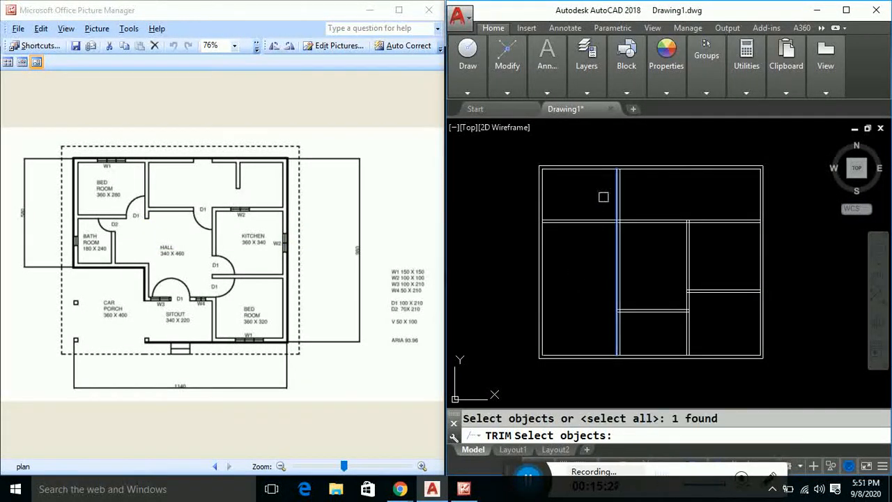
{"action": "key", "text": "Return"}
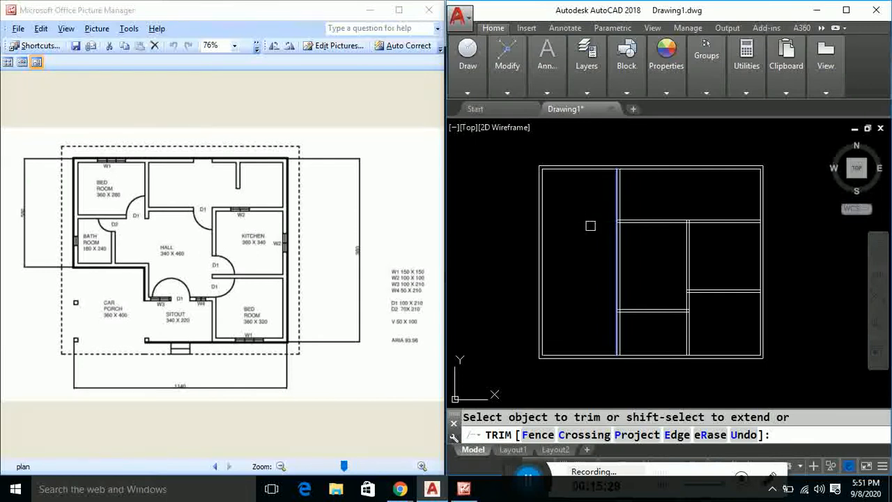
{"action": "left_click", "coordinate": [590, 225]}
{"action": "key", "text": "Return"}
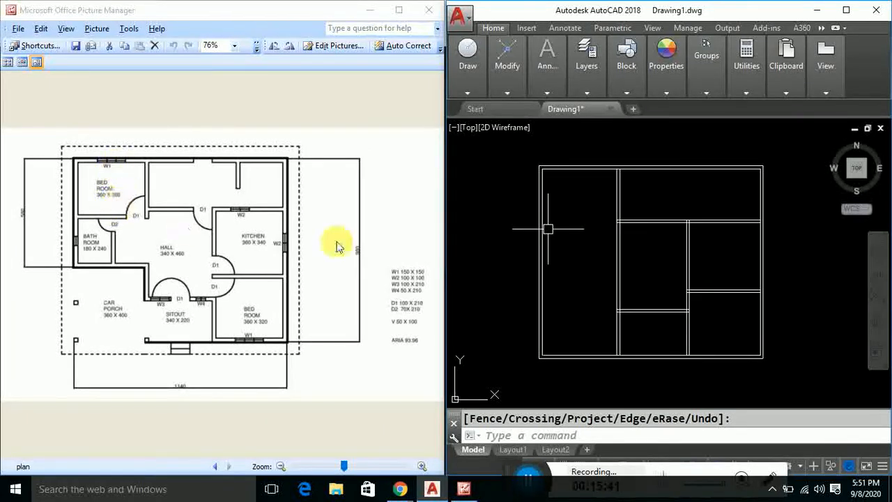
- Offset the inner line of the top outer wall 2.8 downward to mark the upper-left bedroom's depth
{"action": "type", "text": "o"}
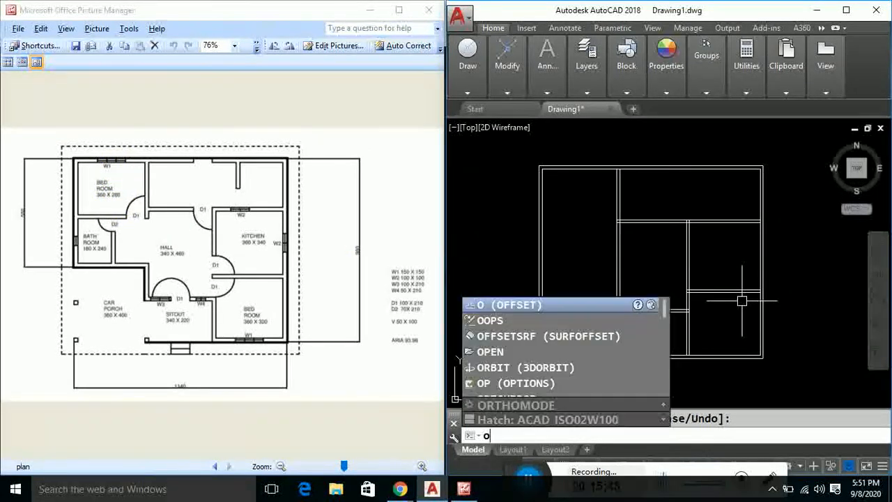
{"action": "key", "text": "Return"}
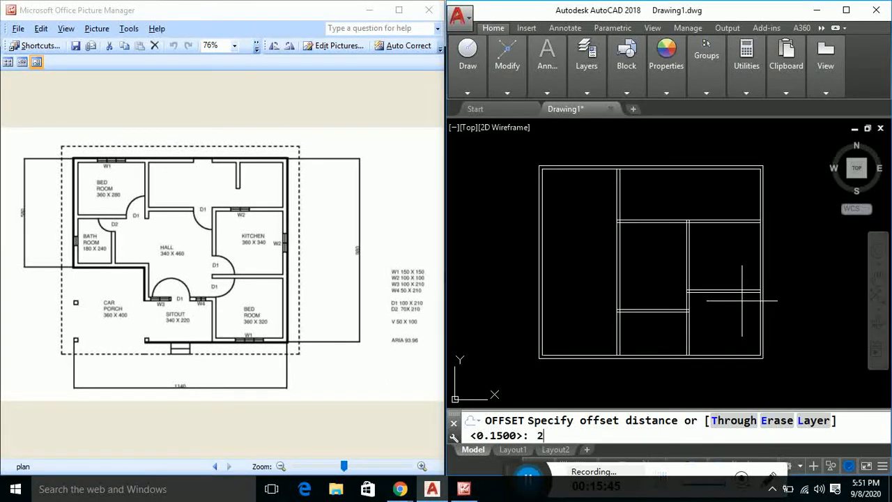
{"action": "key", "text": "Return"}
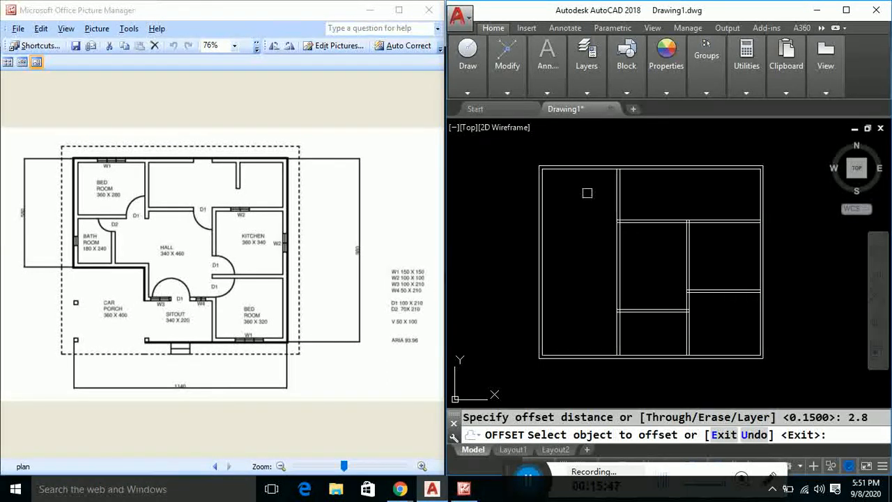
{"action": "left_click", "coordinate": [579, 170]}
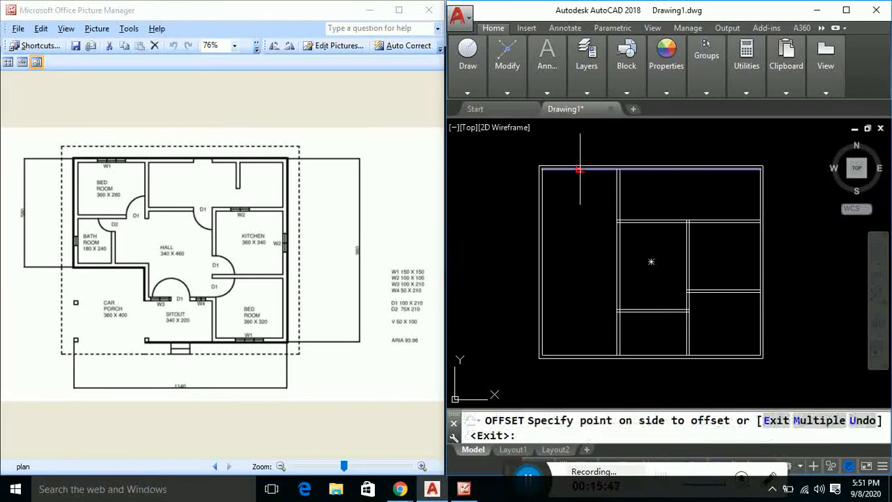
{"action": "left_click", "coordinate": [589, 254]}
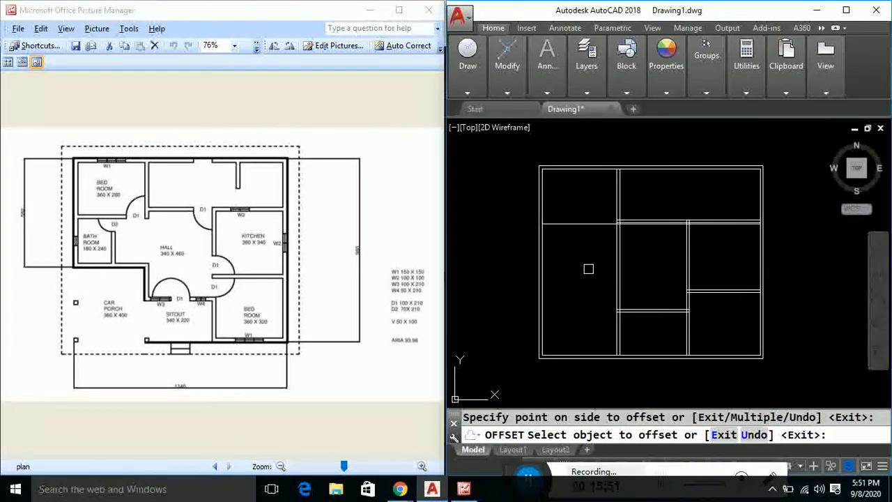
{"action": "key", "text": "Escape"}
- Offset the upper-left bedroom's lower boundary line 0.15 downward to form the wall between the bedroom and the bathroom
{"action": "type", "text": "o"}
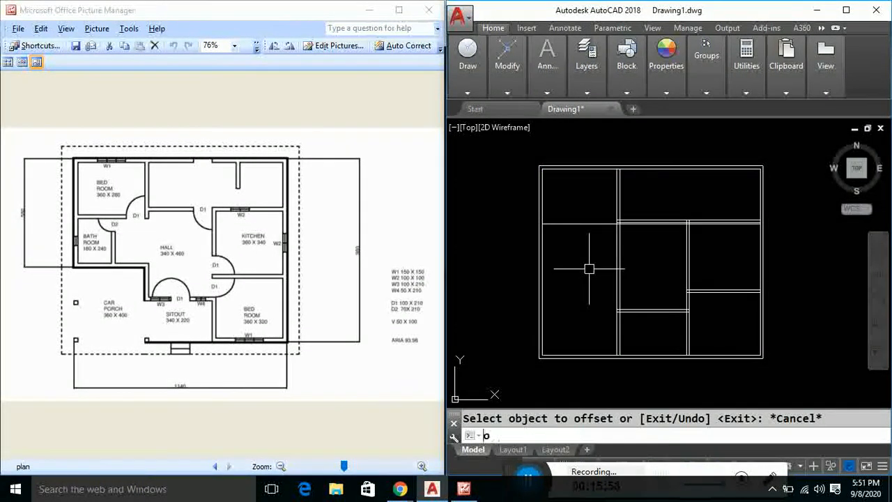
{"action": "key", "text": "Return"}
{"action": "type", "text": "0.15"}
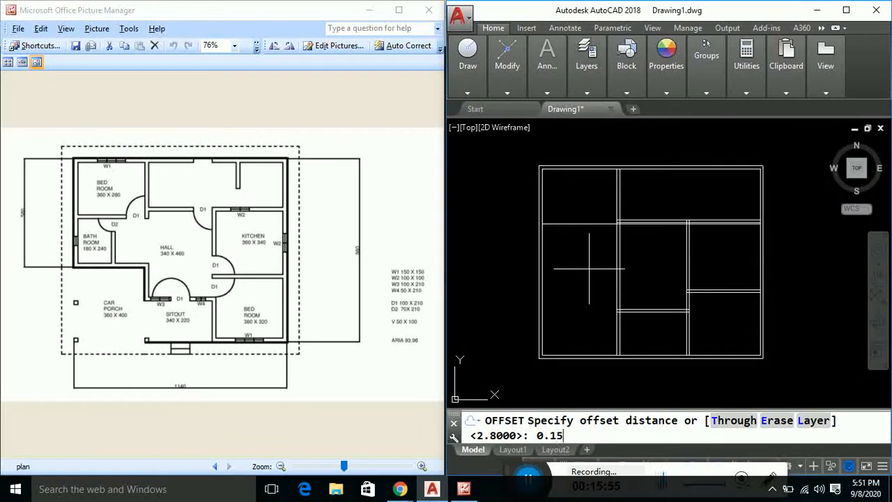
{"action": "key", "text": "Return"}
{"action": "left_click", "coordinate": [589, 224]}
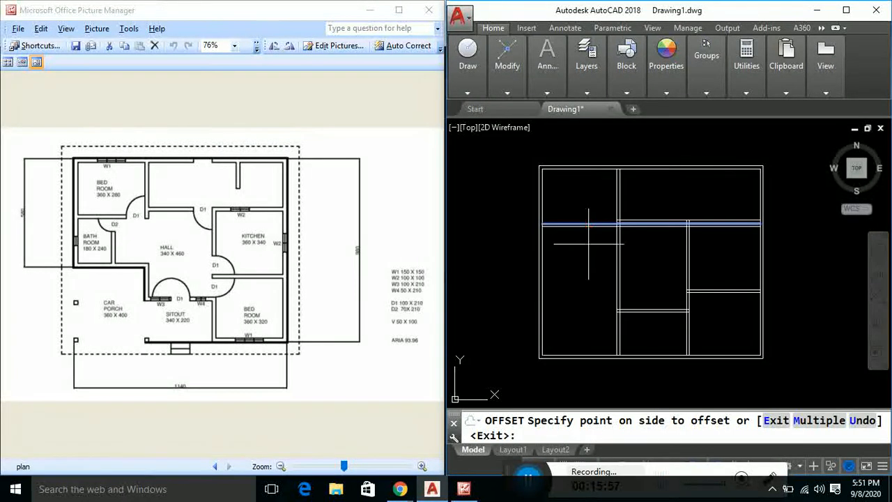
{"action": "left_click", "coordinate": [589, 264]}
{"action": "key", "text": "Escape"}
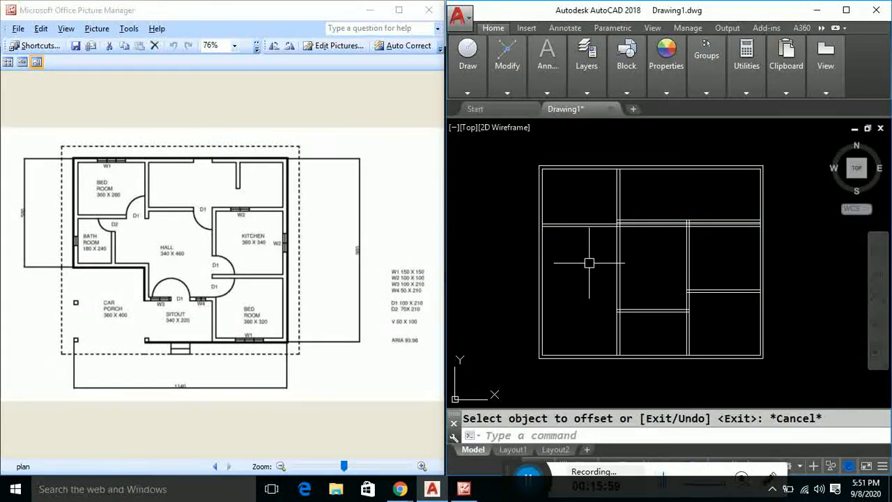
- Trim the bedroom-bathroom wall lines right of the left vertical partition, using the partition's right line as the cutting edge
{"action": "type", "text": "ts o"}
{"action": "type", "text": "r"}
{"action": "key", "text": "Return"}
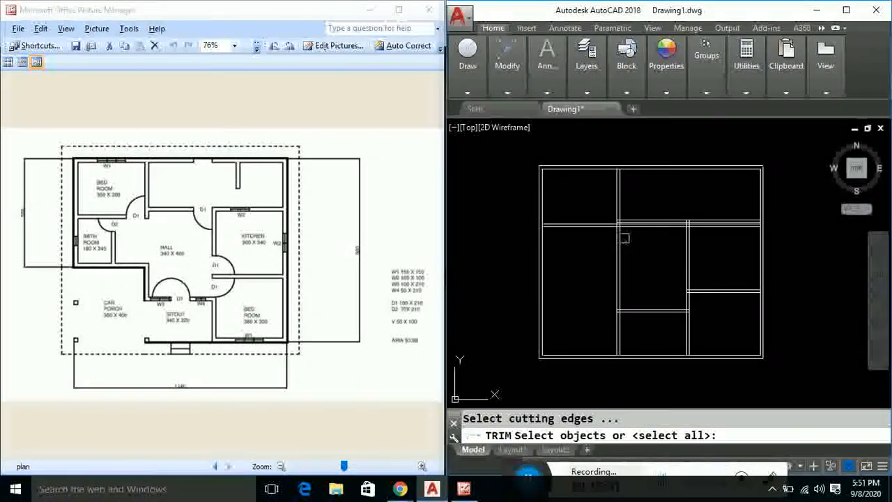
{"action": "scroll", "coordinate": [620, 230], "scroll_direction": "up", "scroll_amount": 3}
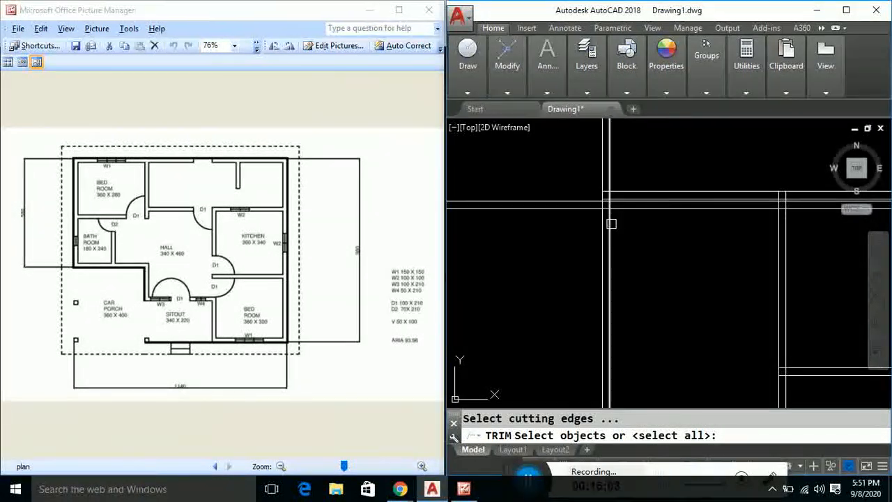
{"action": "left_click", "coordinate": [611, 223]}
{"action": "key", "text": "Return"}
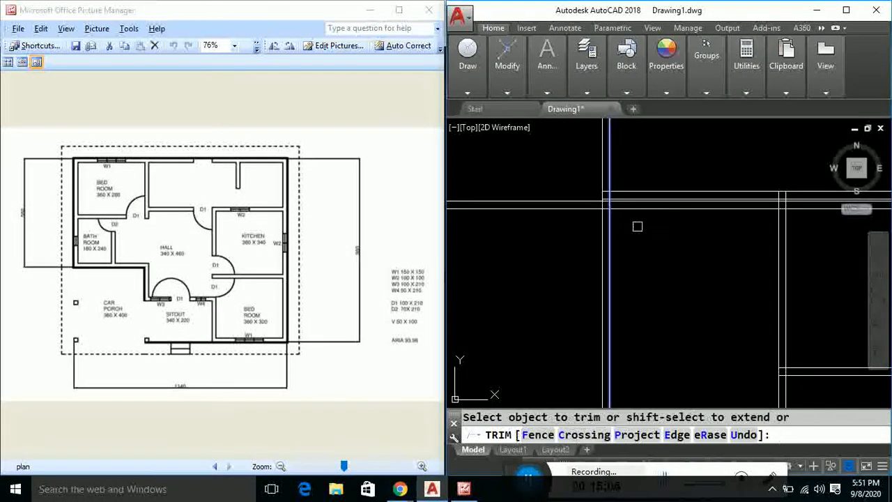
{"action": "left_click", "coordinate": [628, 203]}
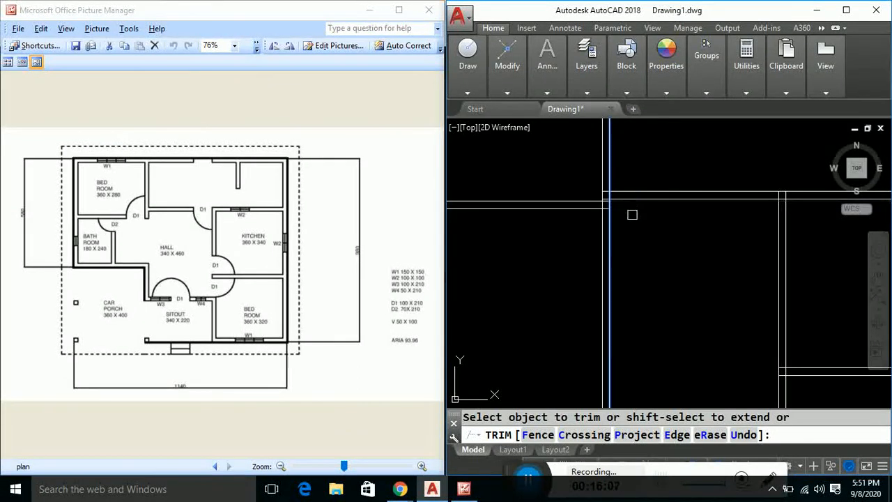
{"action": "scroll", "coordinate": [647, 243], "scroll_direction": "down", "scroll_amount": 4}
{"action": "key", "text": "Escape"}
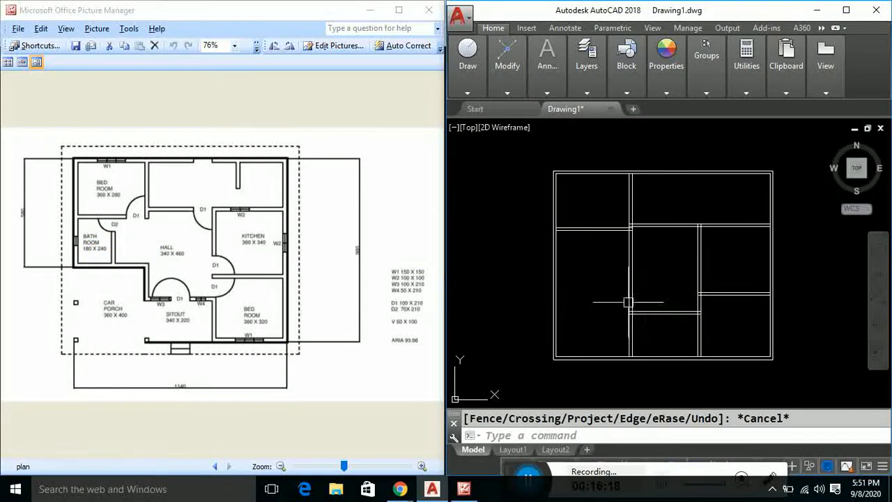
- Offset the lower line of the bedroom-bathroom wall 2.4 downward to mark the bathroom's depth
{"action": "type", "text": "o"}
{"action": "left_click", "coordinate": [611, 253]}
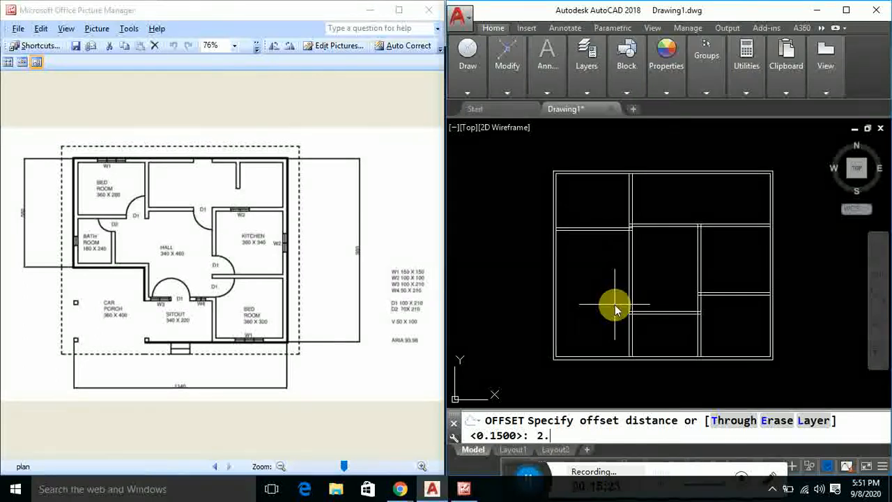
{"action": "key", "text": "Return"}
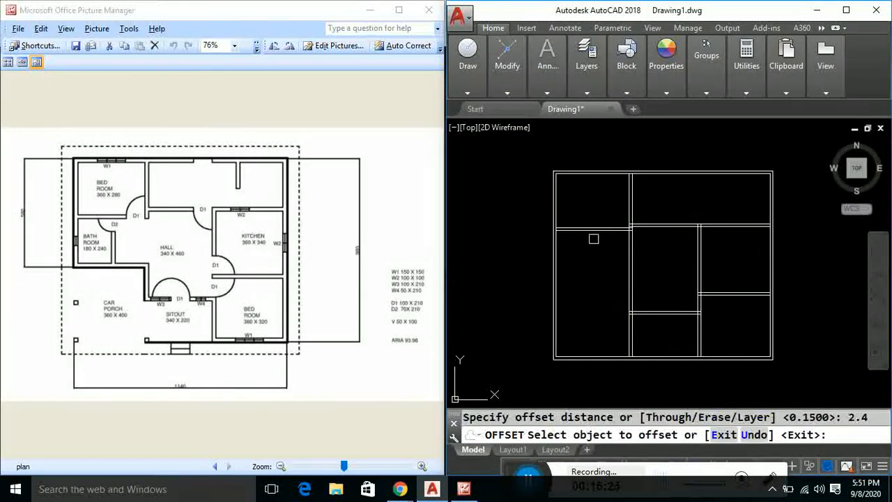
{"action": "left_click", "coordinate": [593, 229]}
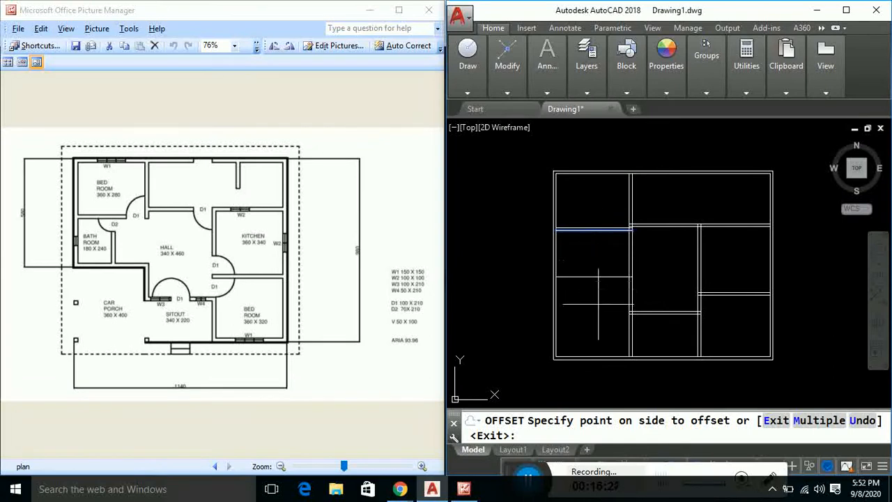
{"action": "key", "text": "Escape"}
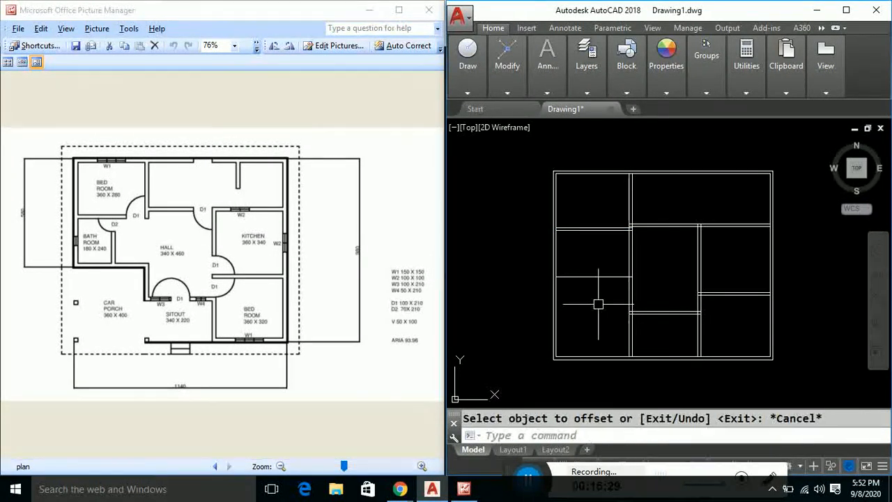
- Offset the bathroom's lower boundary line 0.15 downward to form the wall between the bathroom and the car porch
{"action": "type", "text": "o"}
{"action": "key", "text": "Return"}
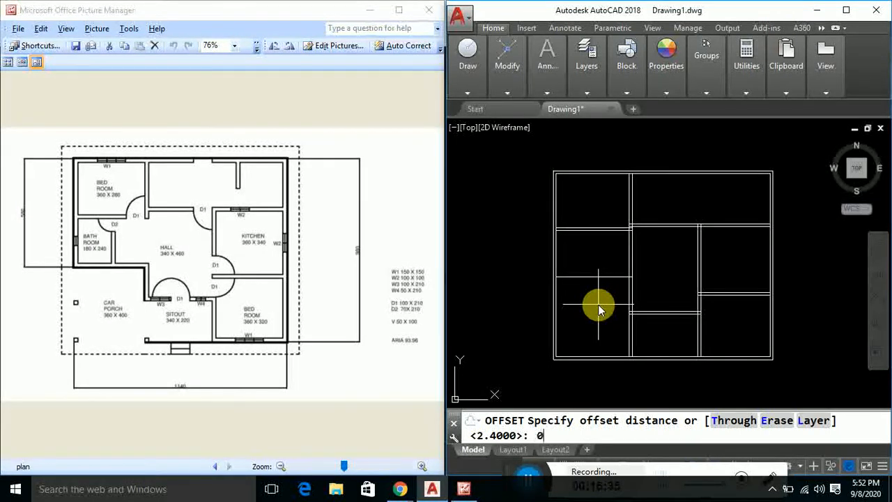
{"action": "key", "text": "Return"}
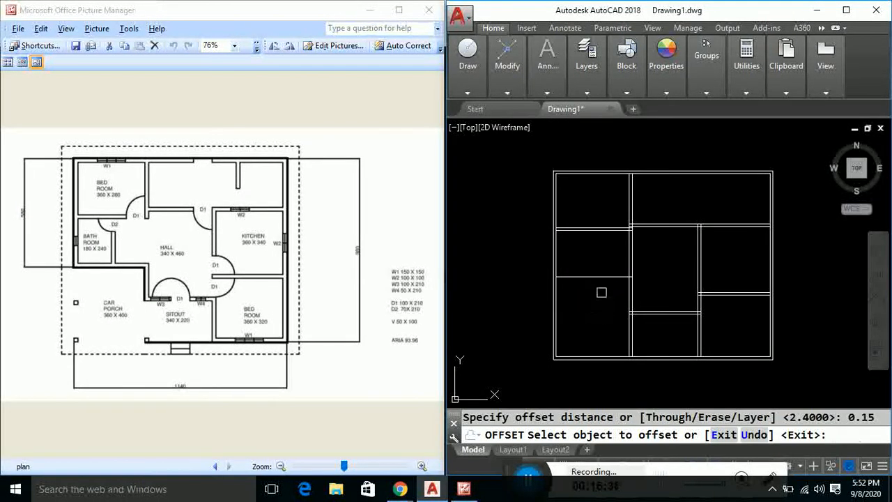
{"action": "left_click", "coordinate": [598, 277]}
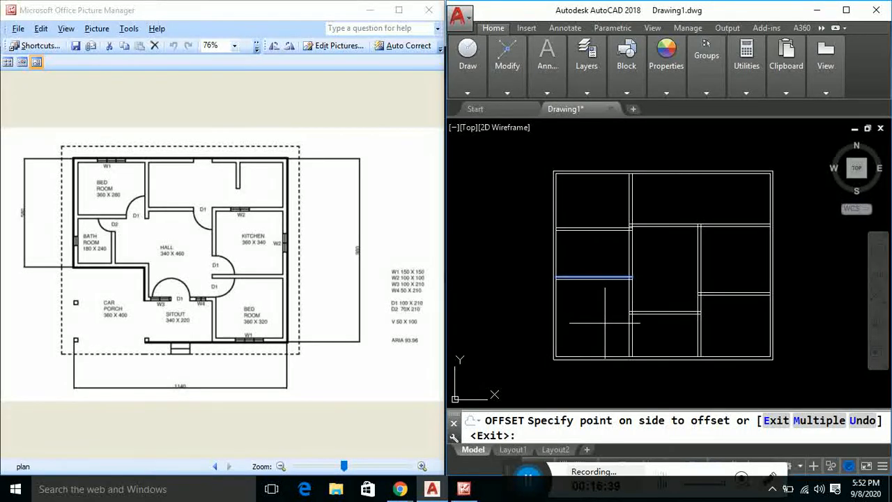
{"action": "left_click", "coordinate": [605, 322]}
{"action": "key", "text": "Escape"}
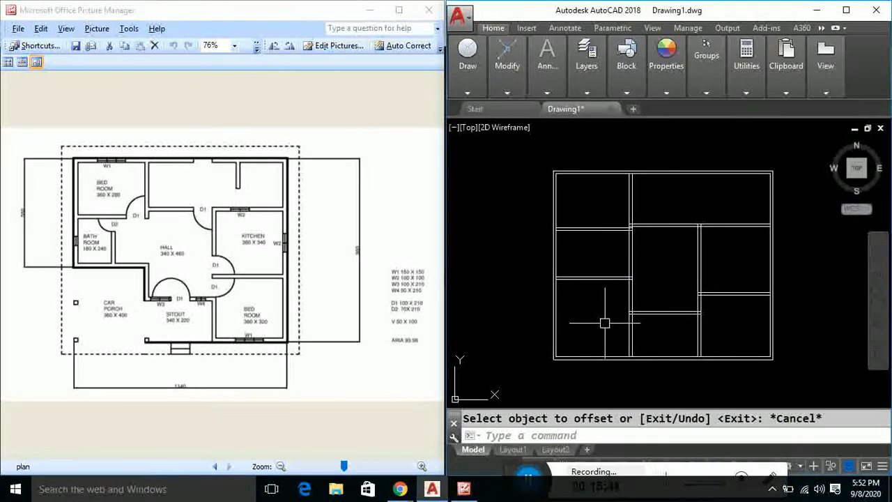
- Offset the inner line of the left exterior wall 1.8 to the right to mark the bathroom's width
{"action": "type", "text": "o"}
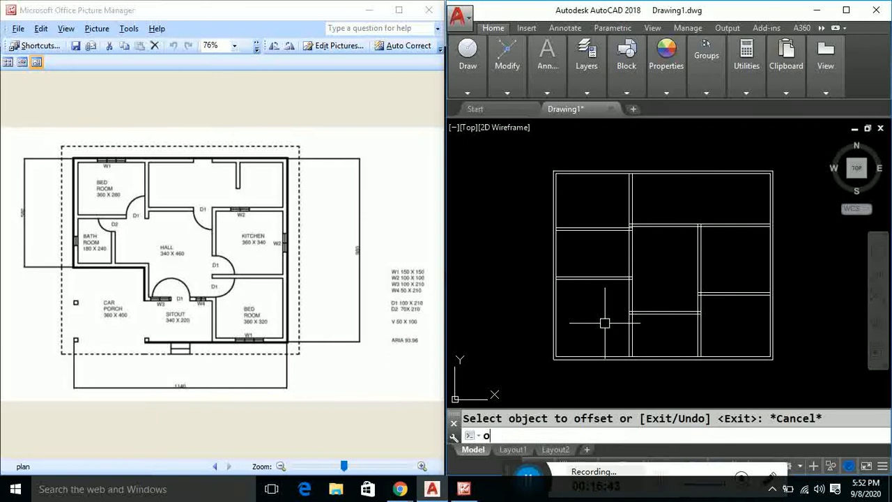
{"action": "key", "text": "Return"}
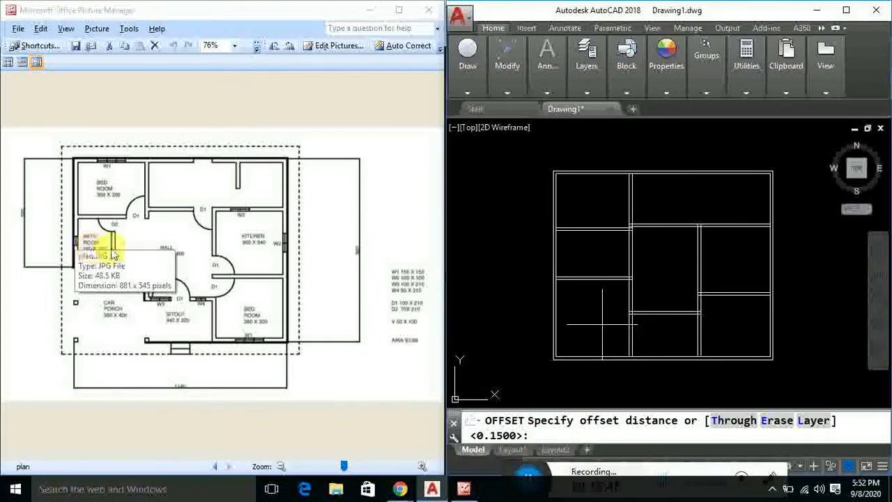
{"action": "type", "text": "1.8"}
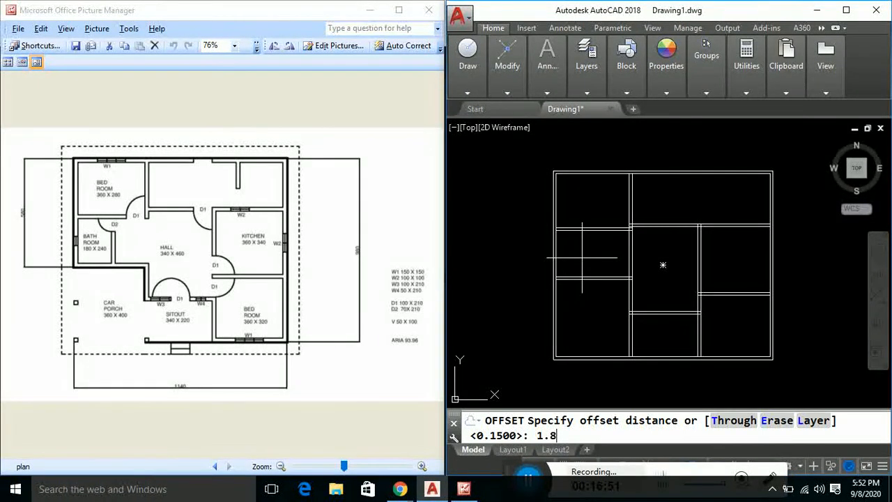
{"action": "key", "text": "Return"}
{"action": "left_click", "coordinate": [558, 250]}
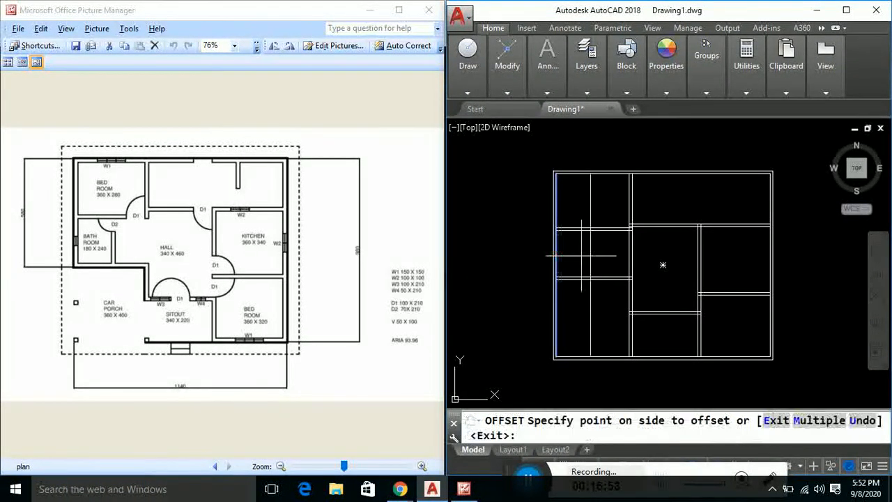
{"action": "left_click", "coordinate": [607, 266]}
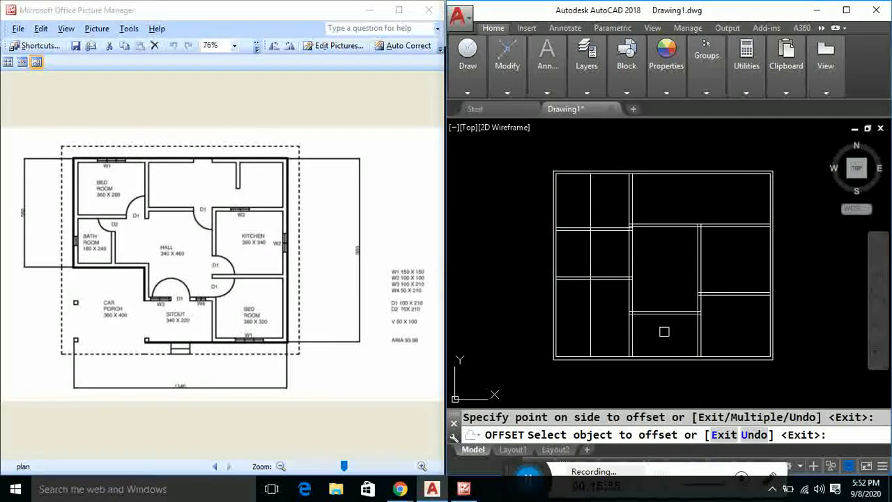
{"action": "key", "text": "Escape"}
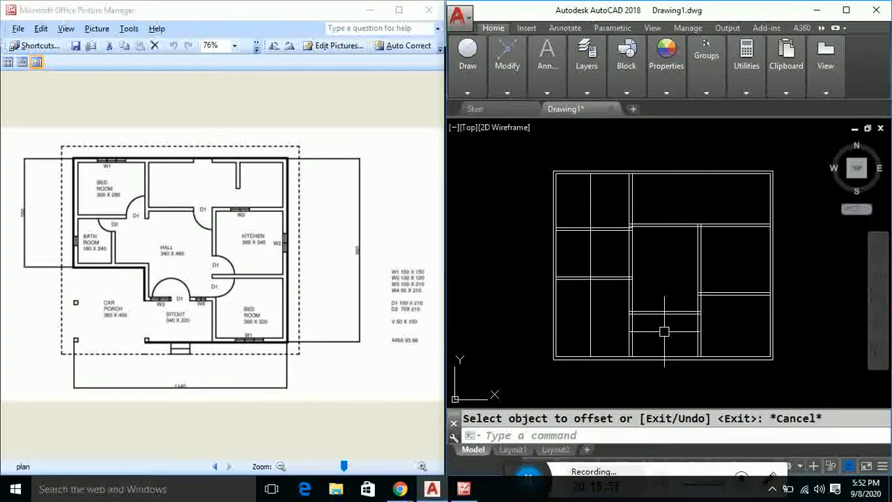
- Offset the bathroom's right boundary line 0.15 to the right to form the bathroom's side wall
{"action": "type", "text": "o"}
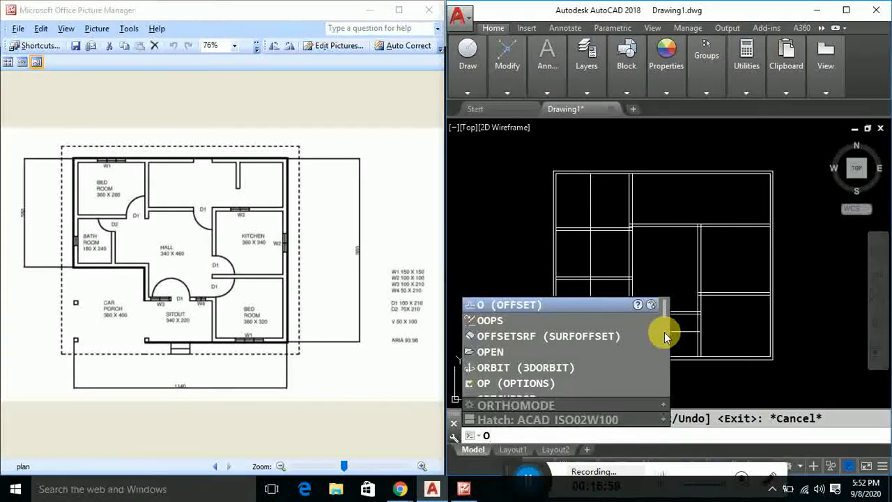
{"action": "key", "text": "Return"}
{"action": "type", "text": "0."}
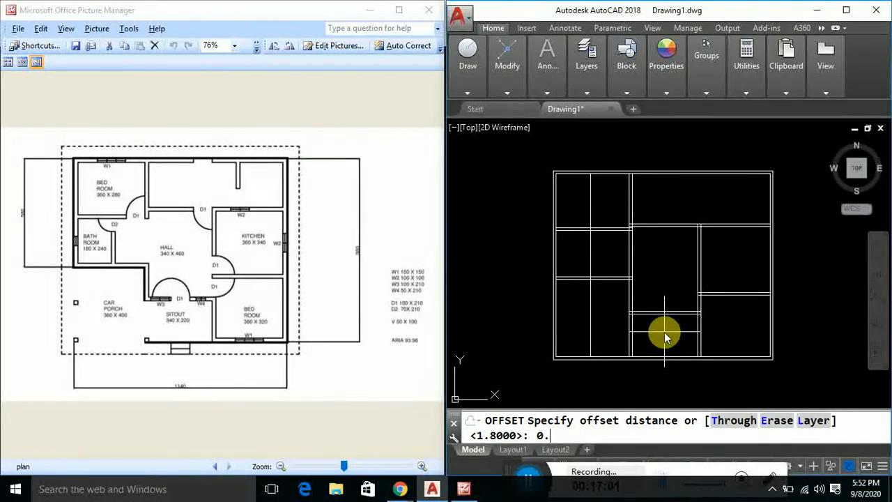
{"action": "type", "text": "15"}
{"action": "key", "text": "Return"}
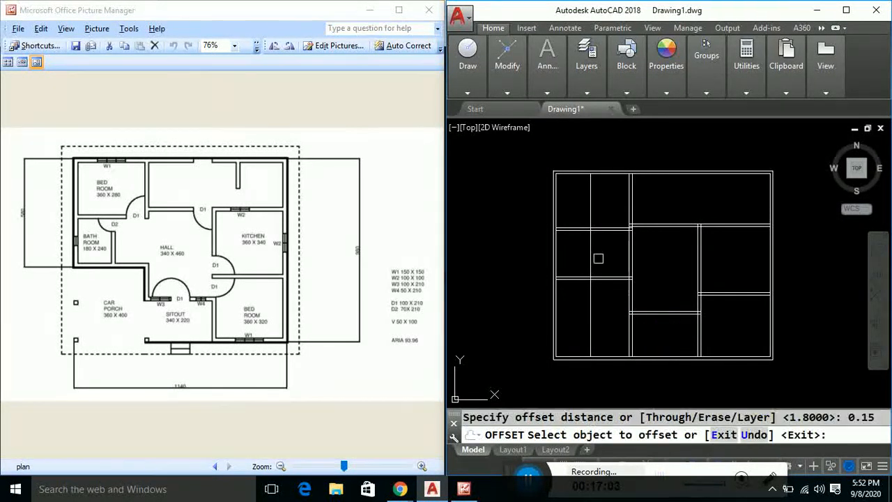
{"action": "left_click", "coordinate": [591, 254]}
{"action": "left_click", "coordinate": [616, 253]}
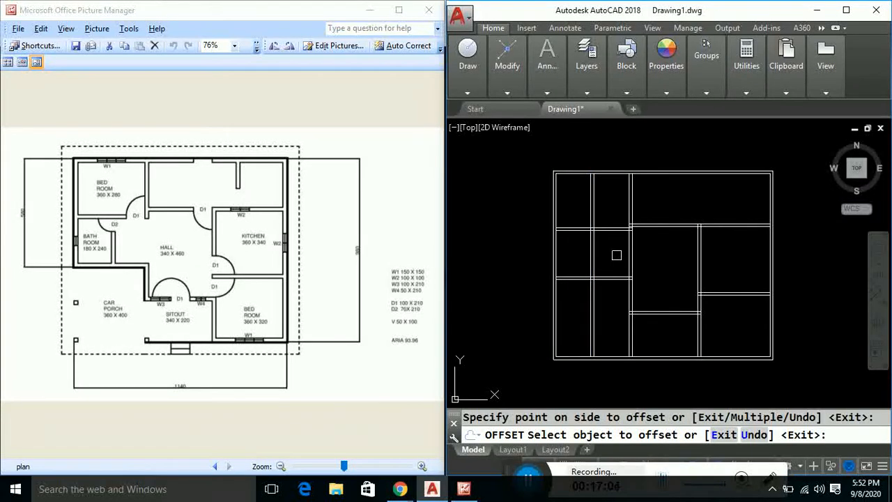
{"action": "key", "text": "Escape"}
- Trim the bathroom side wall lines above the bedroom-bathroom wall and below the bathroom-porch wall, using those walls' outer lines as cutting edges
{"action": "type", "text": "tr"}
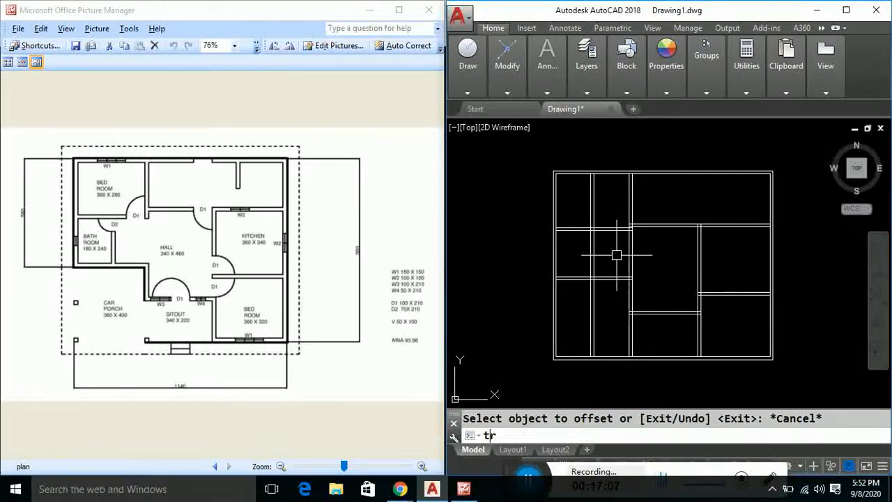
{"action": "key", "text": "Return"}
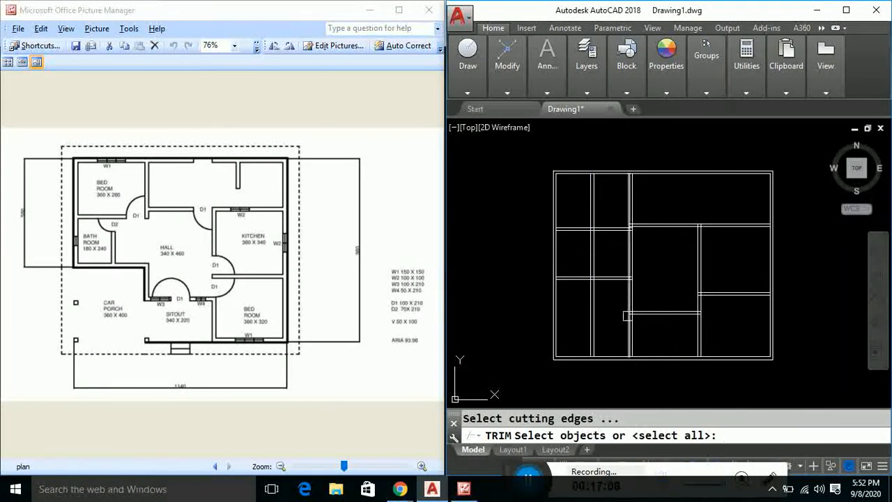
{"action": "left_click", "coordinate": [600, 280]}
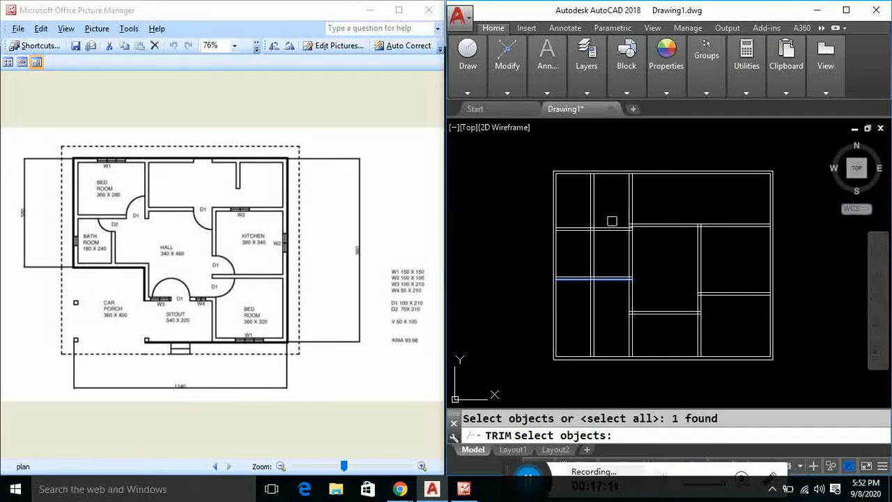
{"action": "left_click", "coordinate": [609, 226]}
{"action": "key", "text": "Return"}
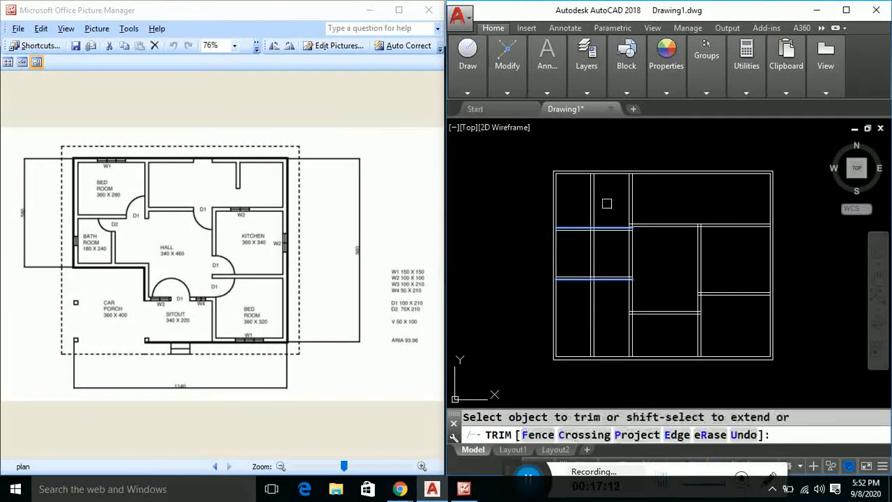
{"action": "left_click", "coordinate": [594, 196]}
{"action": "left_click", "coordinate": [591, 197]}
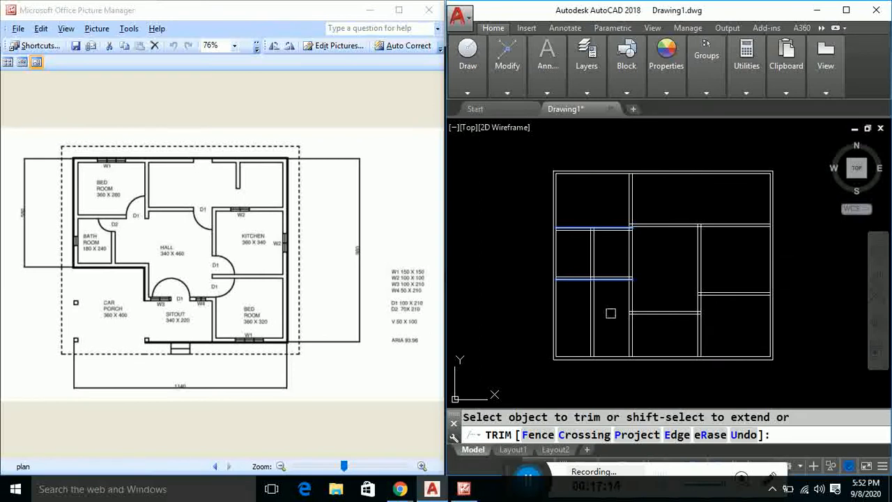
{"action": "left_click", "coordinate": [596, 313]}
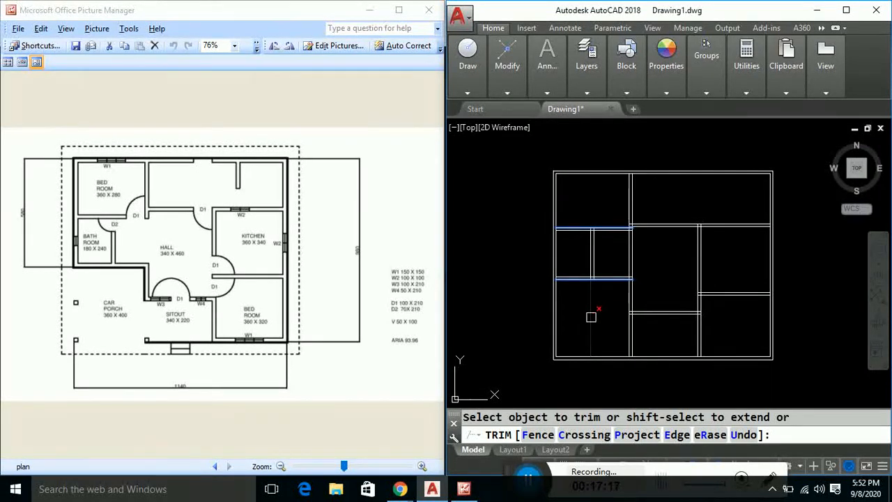
{"action": "key", "text": "Return"}
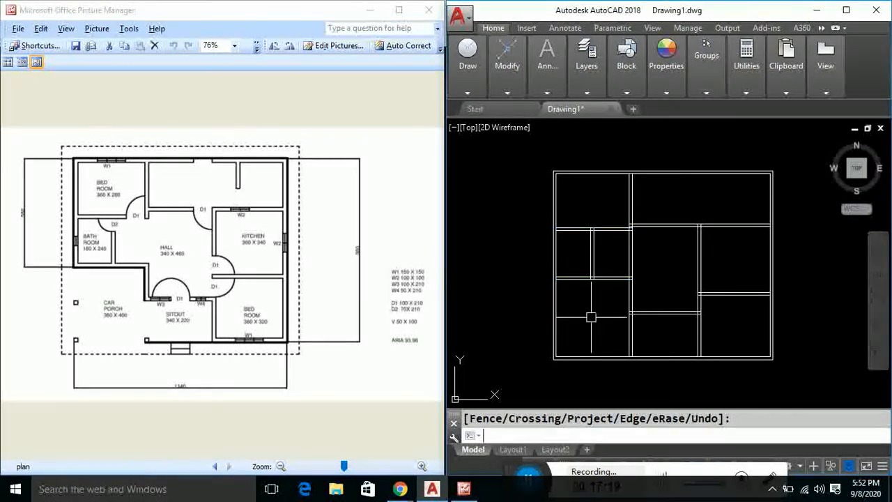
- Trim the left vertical partition between the bedroom-bathroom wall and the bathroom-porch wall to open the passage to the hall
{"action": "key", "text": "Return"}
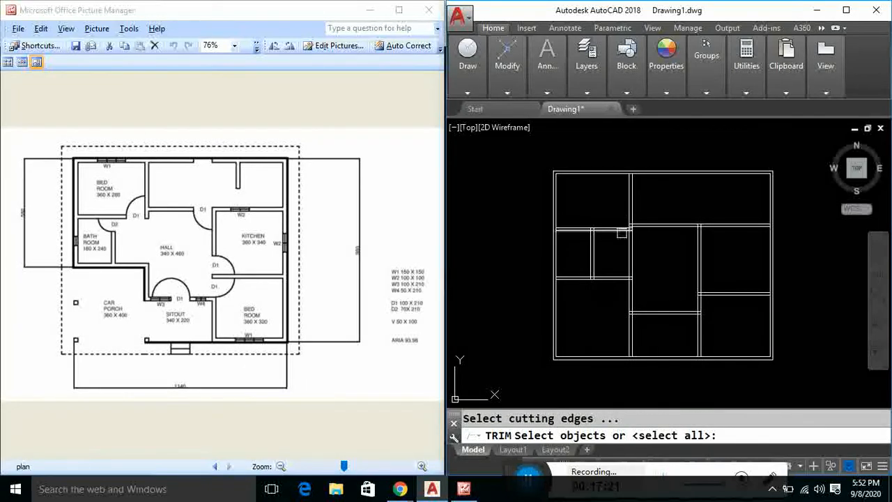
{"action": "left_click", "coordinate": [613, 230]}
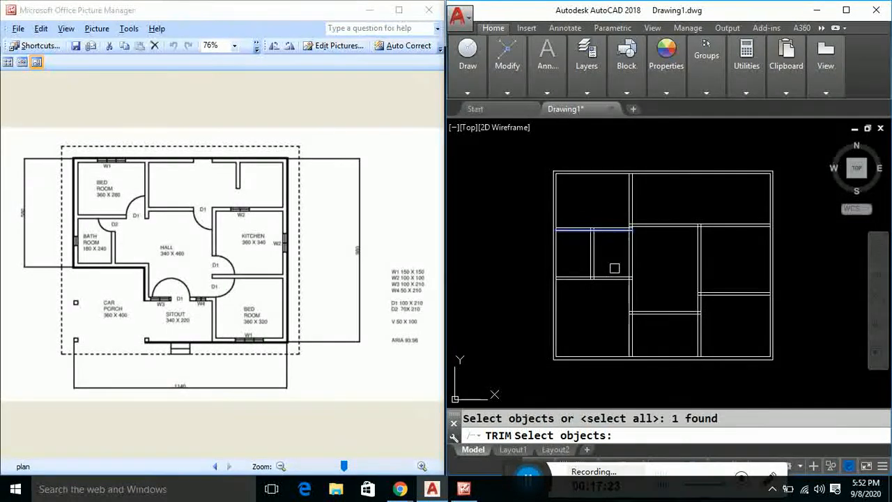
{"action": "left_click", "coordinate": [614, 276]}
{"action": "key", "text": "Return"}
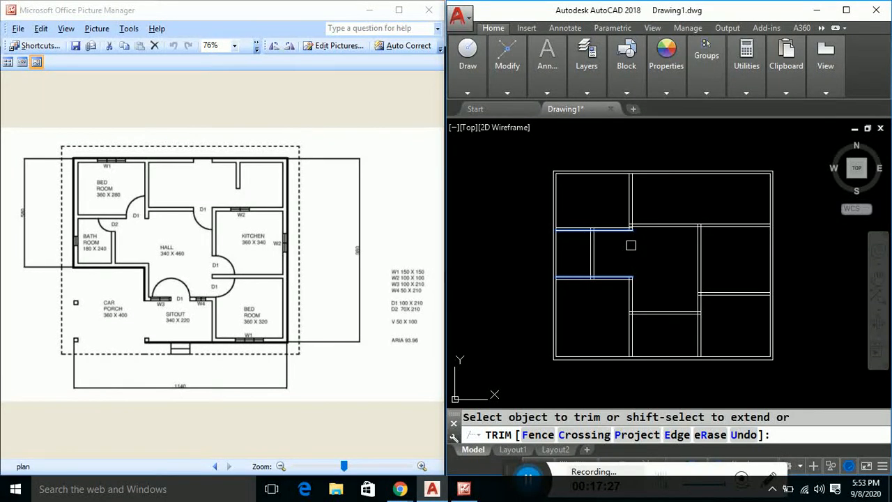
{"action": "key", "text": "Return"}
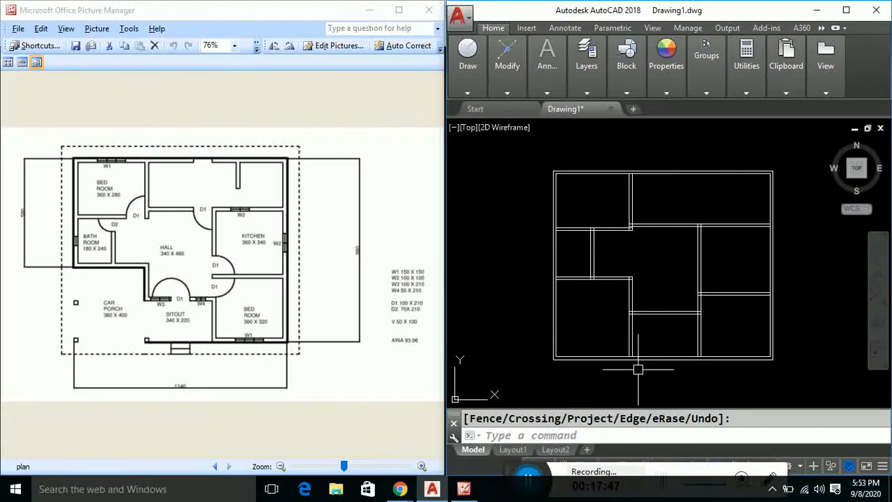
- Extend the left partition's lines down to the outer bottom line and the porch's lower-left inner wall lines to the outer outline
{"action": "type", "text": "ex"}
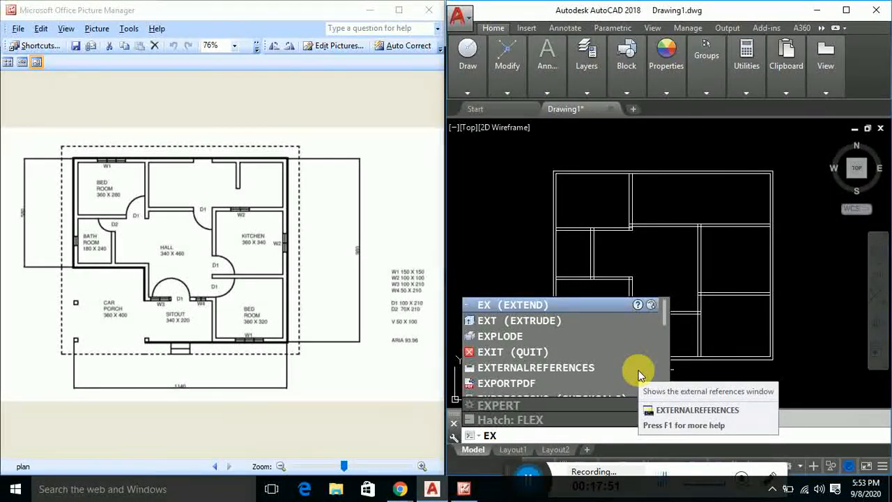
{"action": "key", "text": "Return"}
{"action": "key", "text": "Return"}
{"action": "scroll", "coordinate": [637, 371], "scroll_direction": "up", "scroll_amount": 3}
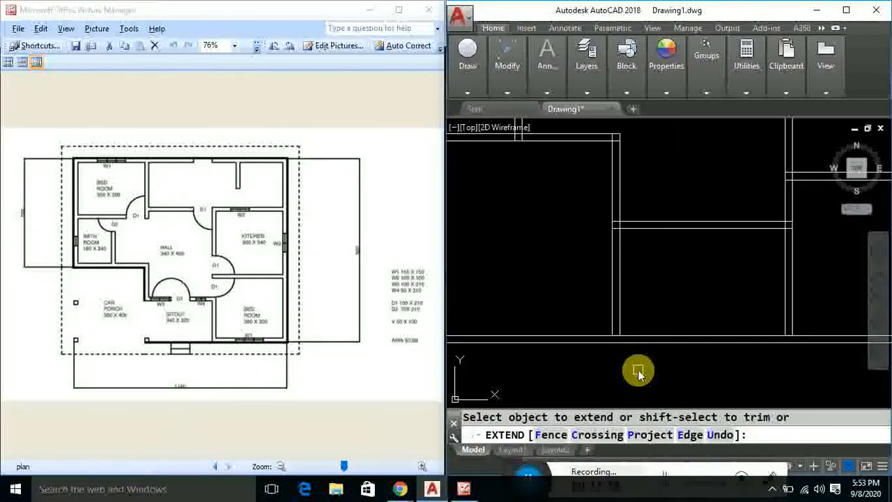
{"action": "left_click", "coordinate": [618, 320]}
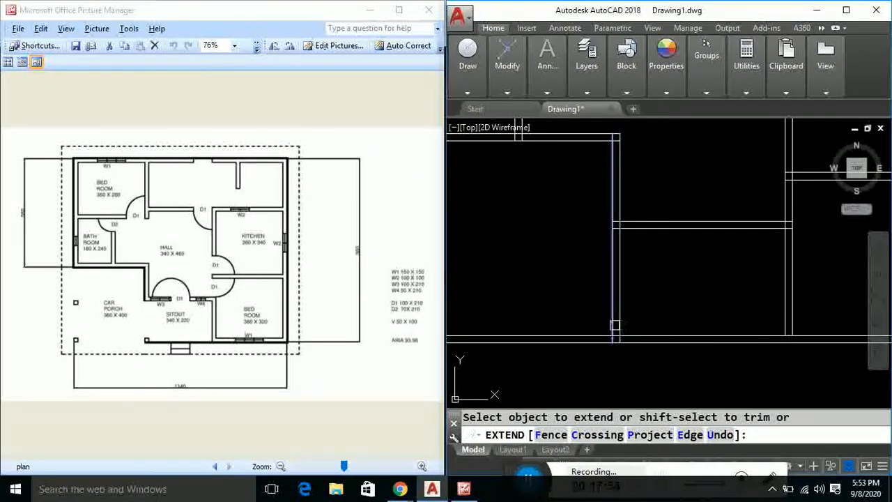
{"action": "scroll", "coordinate": [680, 378], "scroll_direction": "down", "scroll_amount": 2}
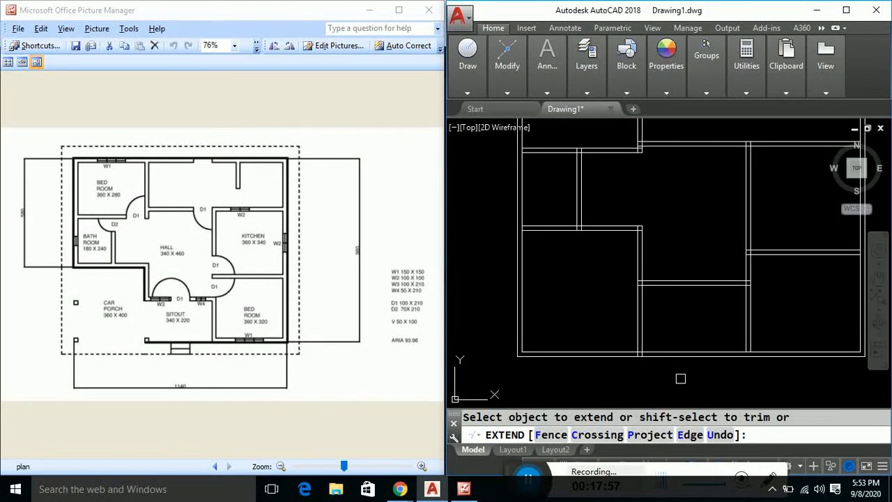
{"action": "scroll", "coordinate": [526, 370], "scroll_direction": "up", "scroll_amount": 2}
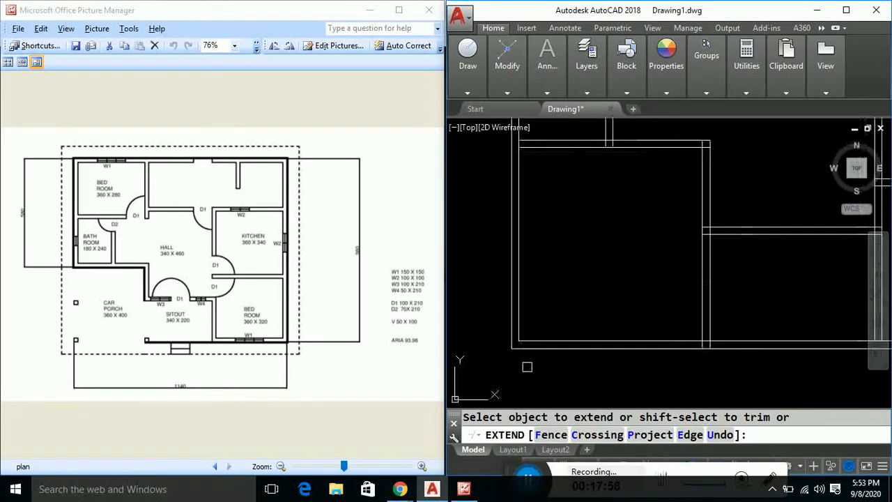
{"action": "left_click", "coordinate": [518, 331]}
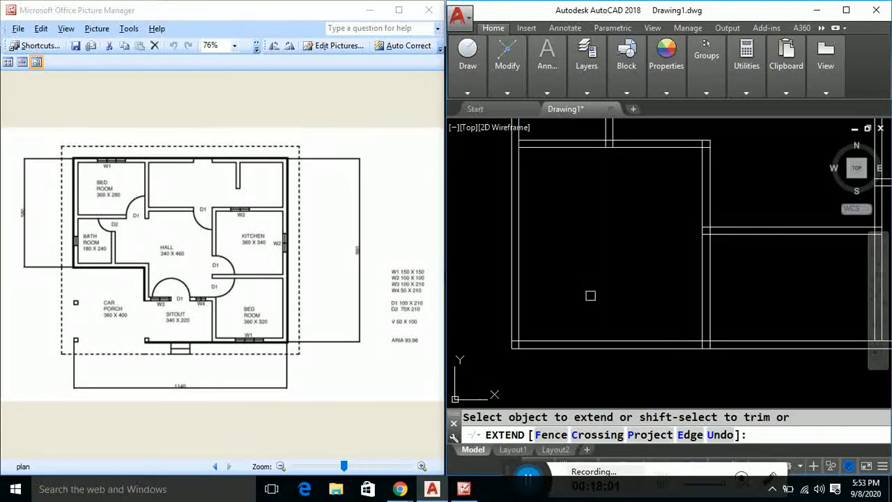
- Extend both lines of the wall between hall and sitout leftward across the car porch to the outer left line
{"action": "middle_click_drag", "start_coordinate": [603, 276], "coordinate": [631, 308]}
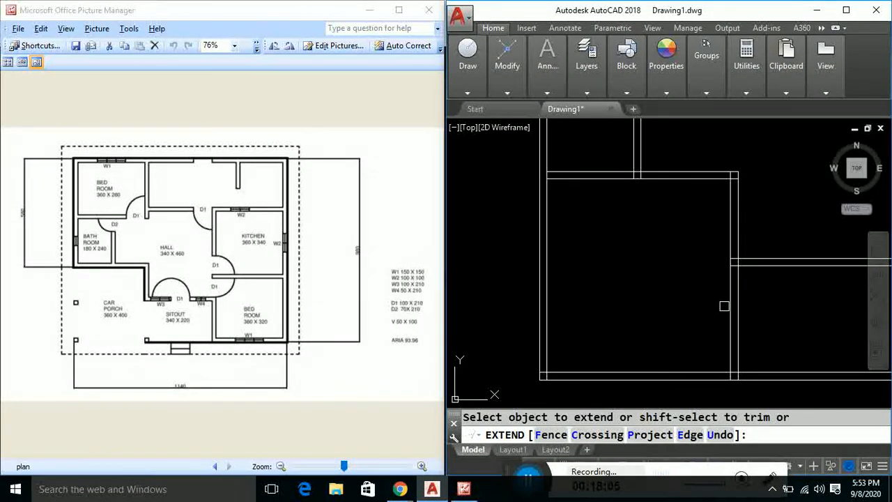
{"action": "left_click", "coordinate": [754, 266]}
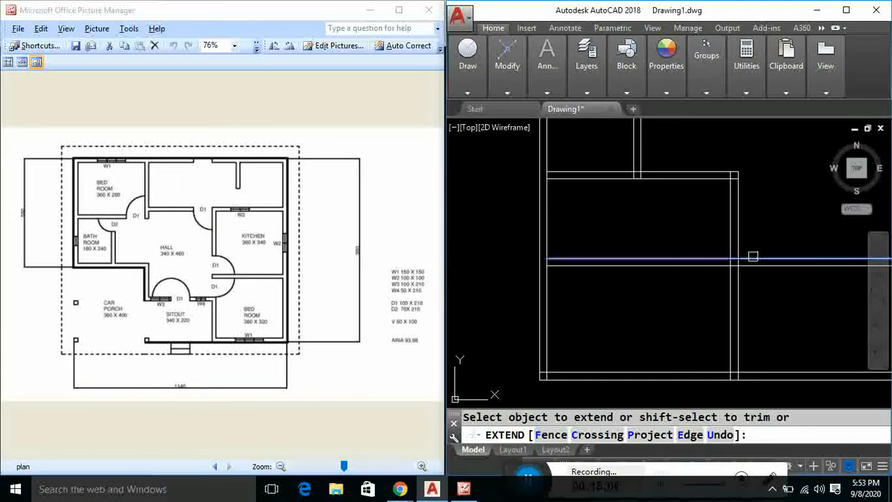
{"action": "left_click", "coordinate": [754, 254]}
{"action": "left_click", "coordinate": [584, 266]}
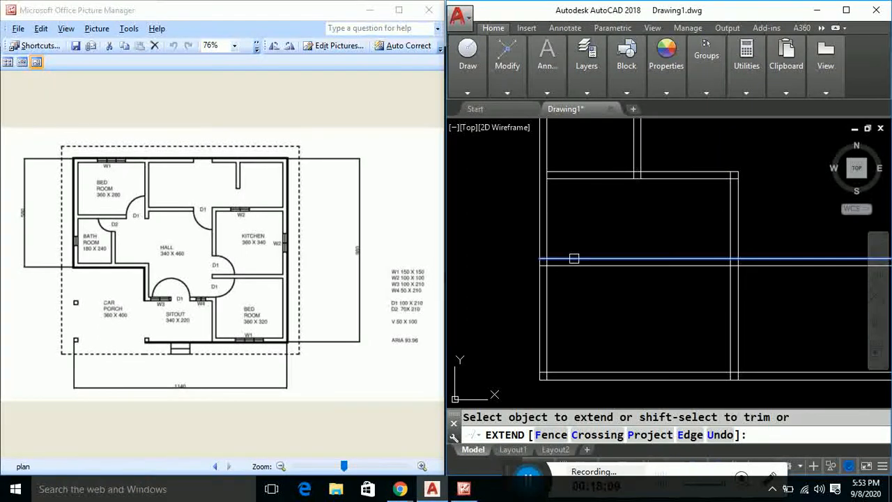
{"action": "scroll", "coordinate": [581, 303], "scroll_direction": "down", "scroll_amount": 1}
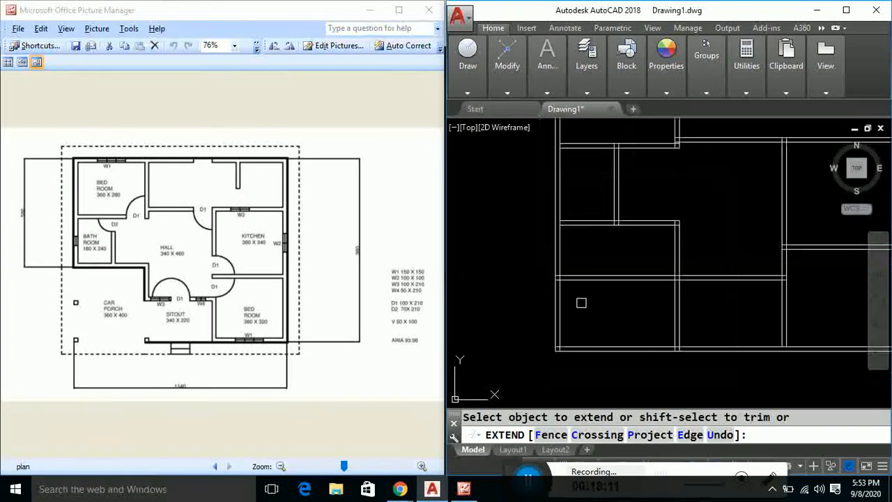
{"action": "key", "text": "Escape"}
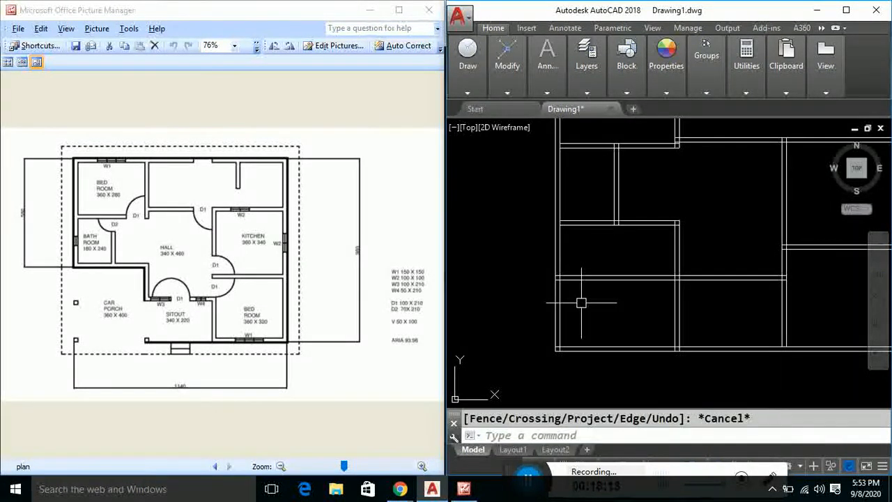
- Trim the hall-sitout wall lines and the bottom outer wall lines across the car porch, between the left outer wall and the left partition
{"action": "type", "text": "t"}
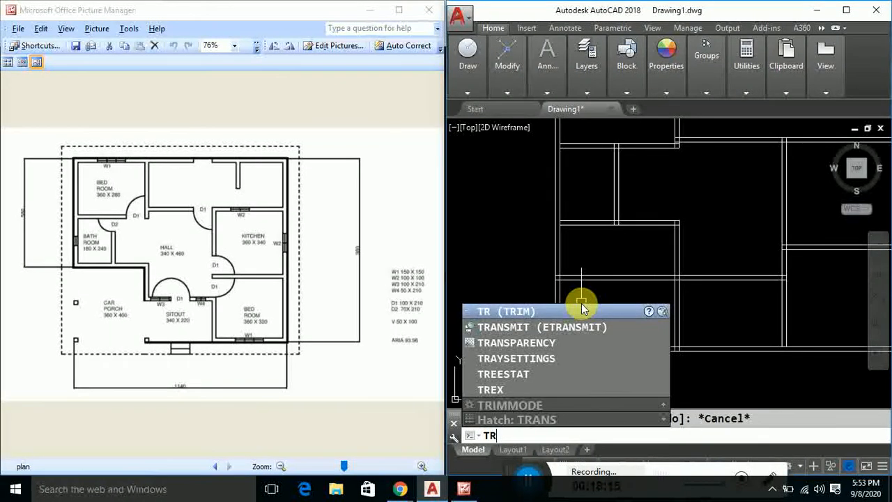
{"action": "key", "text": "Return"}
{"action": "left_click", "coordinate": [561, 302]}
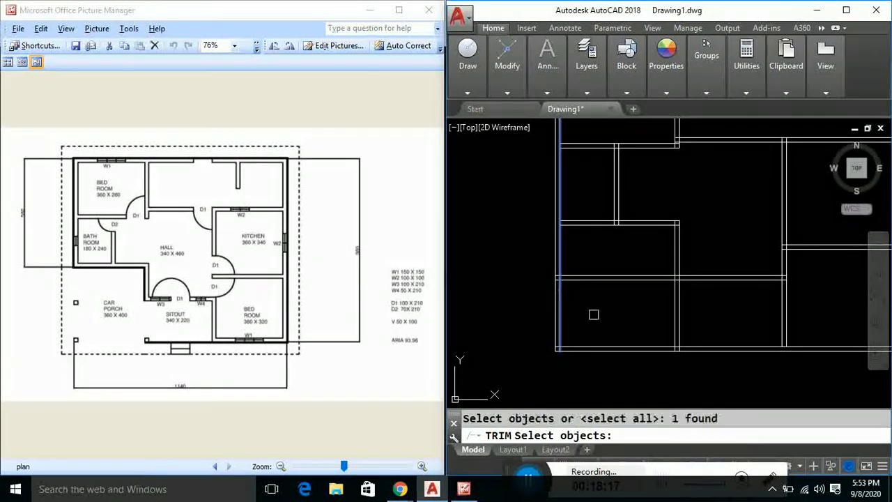
{"action": "left_click", "coordinate": [675, 293]}
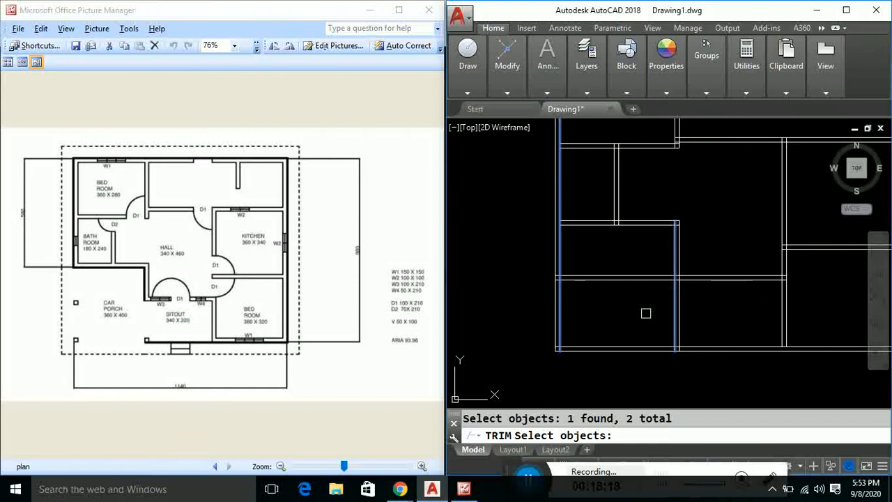
{"action": "key", "text": "Return"}
{"action": "left_click", "coordinate": [629, 279]}
{"action": "left_click", "coordinate": [629, 275]}
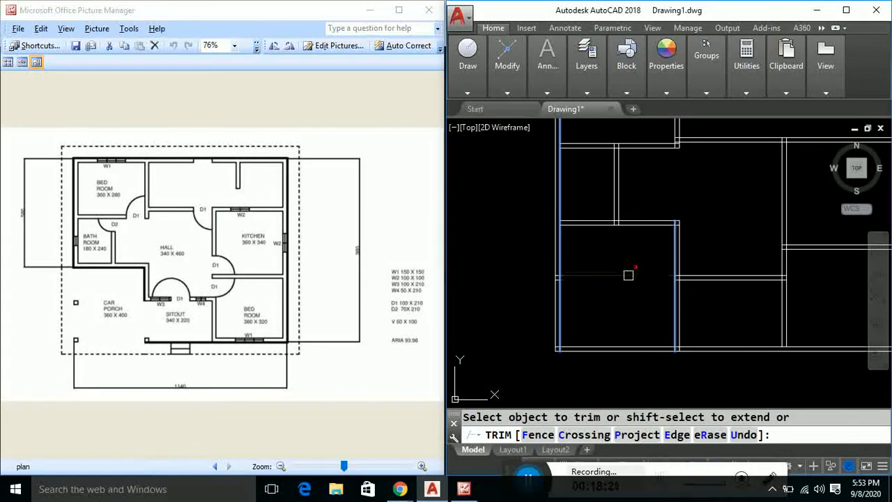
{"action": "left_click", "coordinate": [625, 344]}
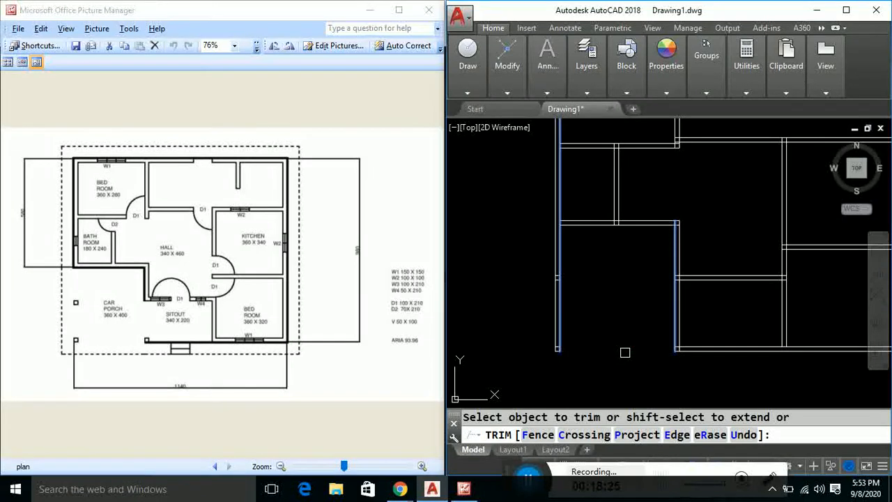
{"action": "key", "text": "Return"}
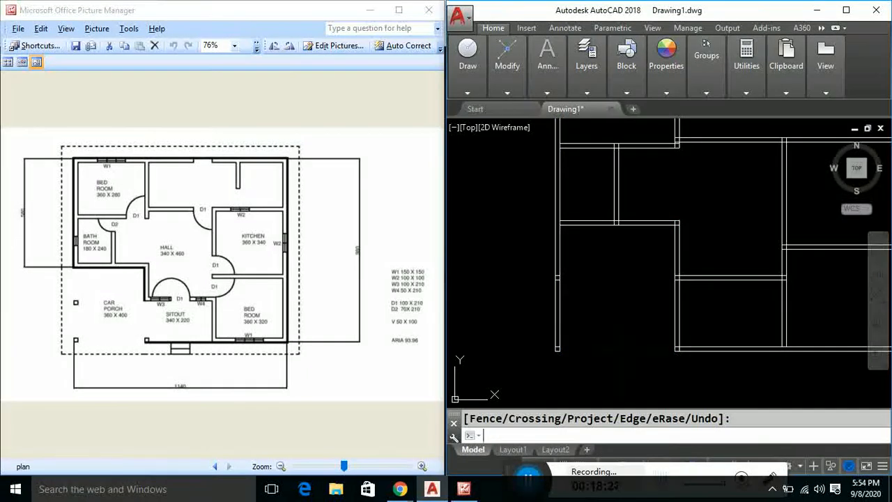
- Trim the left outer wall and the left partition between the hall-sitout wall level and the bottom wall, leaving square porch pillars
{"action": "key", "text": "Return"}
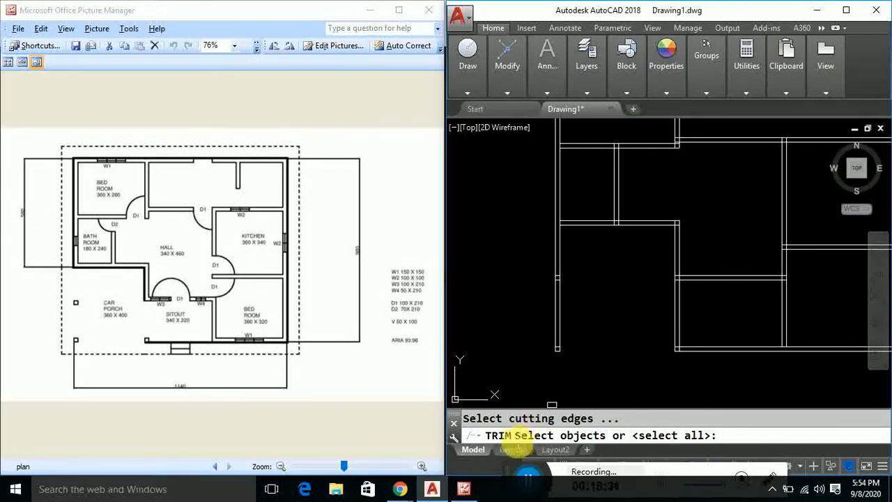
{"action": "key", "text": "Return"}
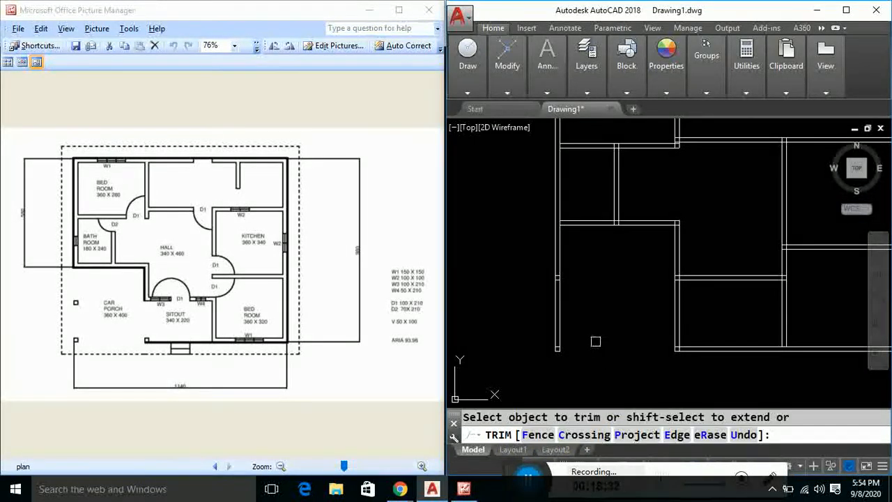
{"action": "left_click", "coordinate": [557, 310]}
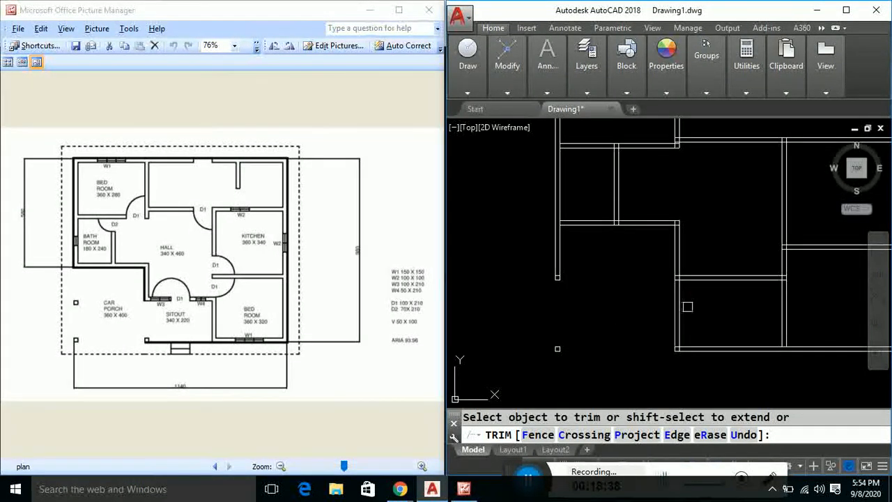
{"action": "left_click", "coordinate": [675, 310]}
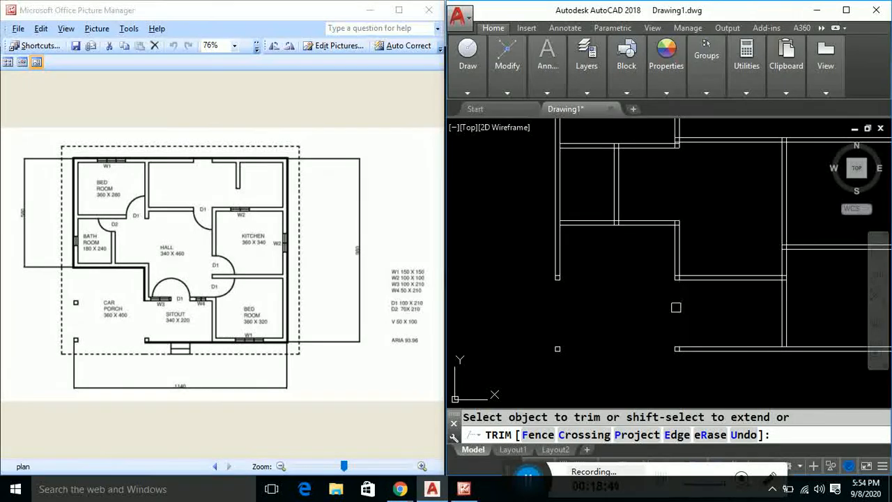
{"action": "scroll", "coordinate": [675, 307], "scroll_direction": "down", "scroll_amount": 2}
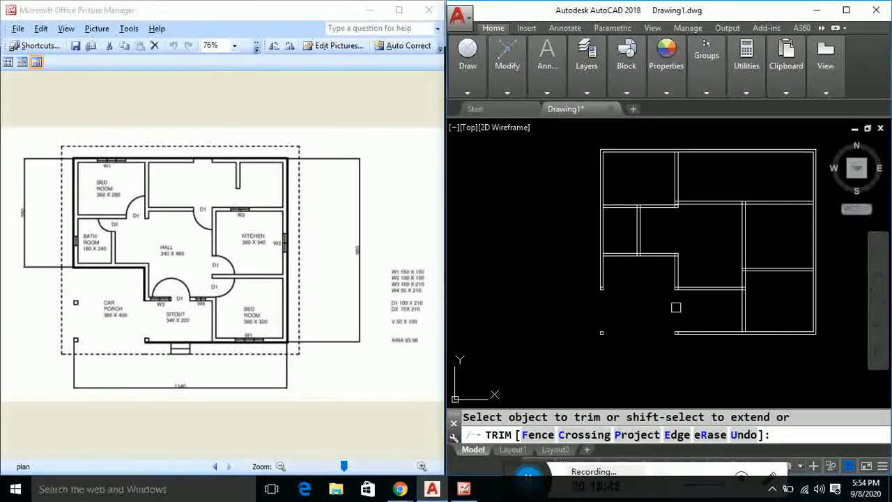
{"action": "middle_click_drag", "start_coordinate": [707, 304], "coordinate": [676, 326]}
{"action": "key", "text": "Escape"}
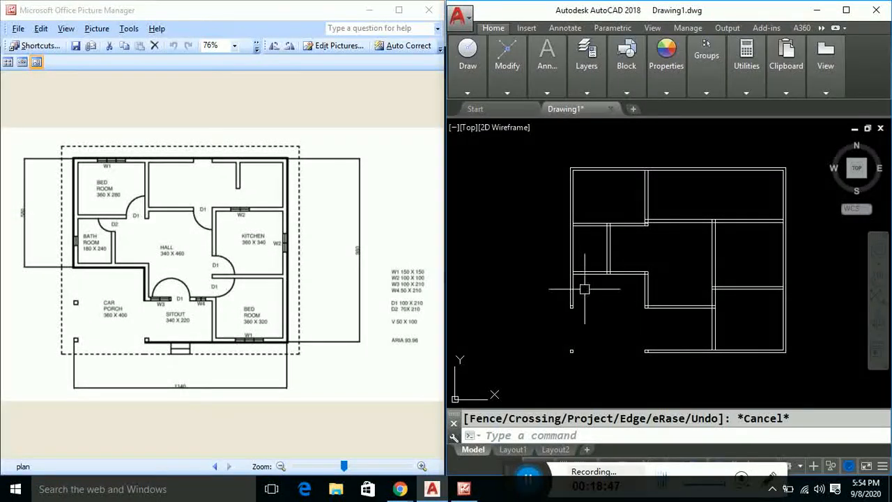
- Extend the lower line of the bathroom-porch wall leftward to the house's outer left line
{"action": "scroll", "coordinate": [584, 289], "scroll_direction": "up", "scroll_amount": 2}
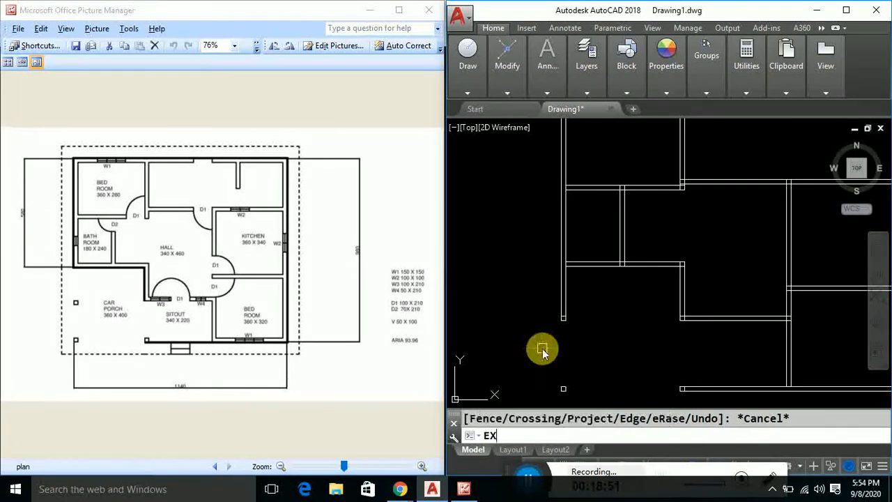
{"action": "key", "text": "Return"}
{"action": "key", "text": "Return"}
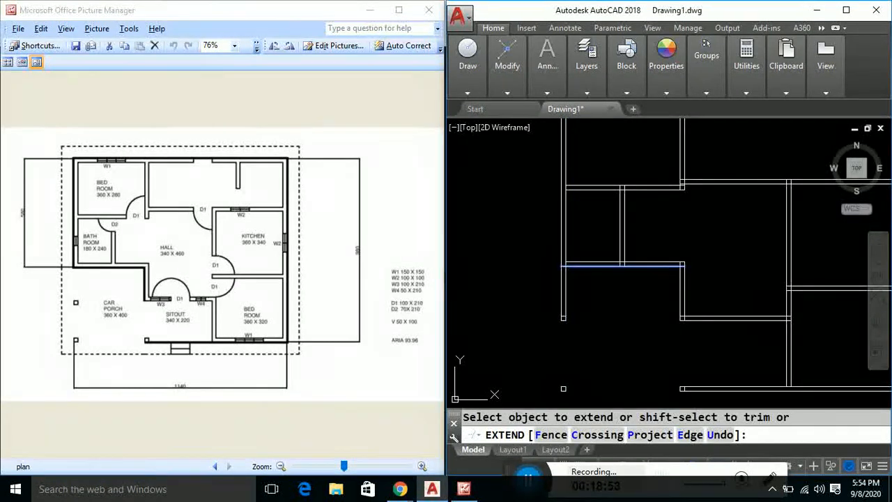
{"action": "key", "text": "Escape"}
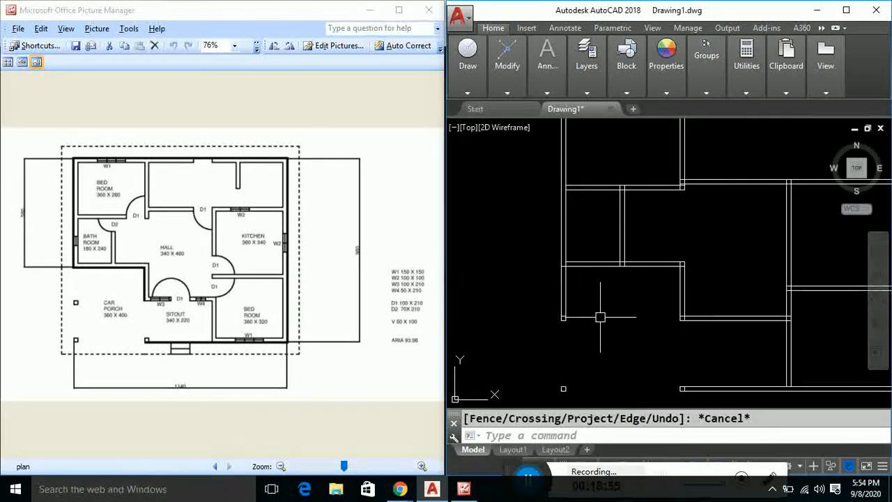
- Trim the left outer wall lines between the bathroom-porch wall and the upper porch pillar
{"action": "type", "text": "tr"}
{"action": "key", "text": "Return"}
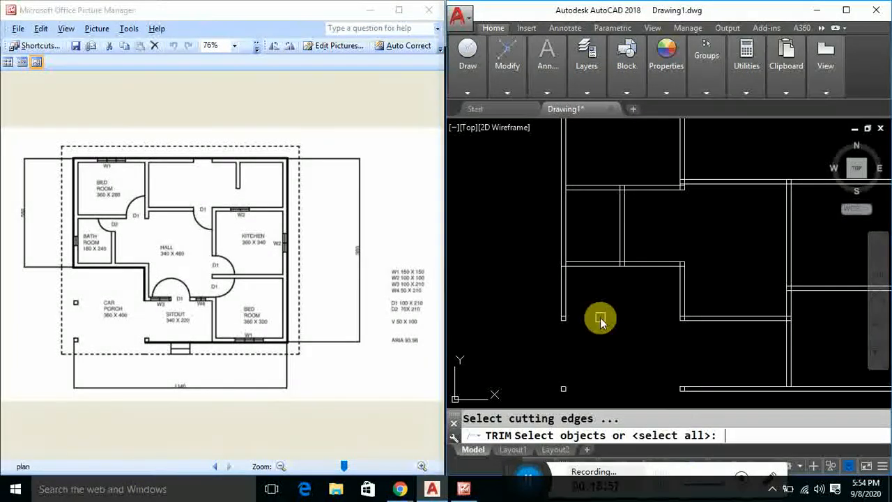
{"action": "right_click", "coordinate": [601, 319]}
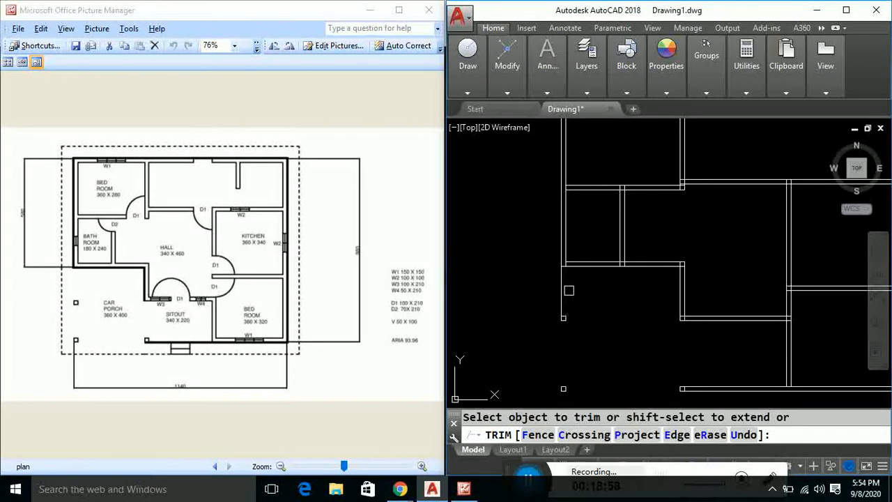
{"action": "scroll", "coordinate": [596, 321], "scroll_direction": "down", "scroll_amount": 2}
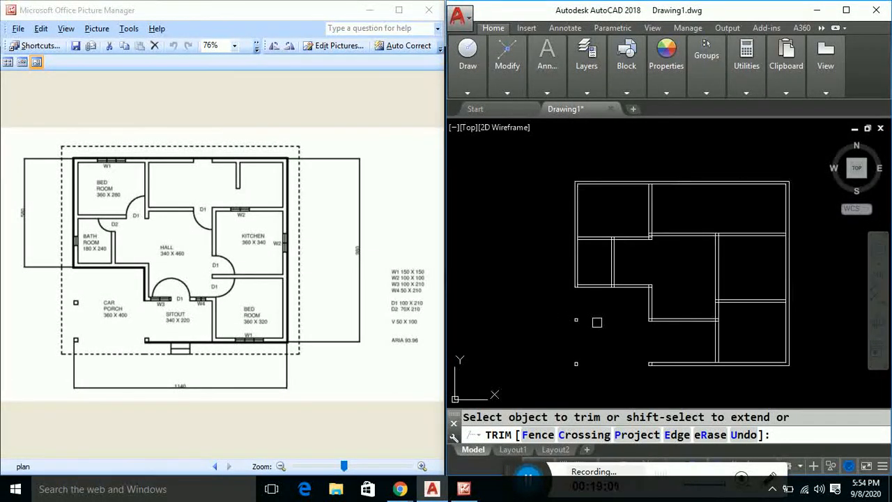
{"action": "key", "text": "Escape"}
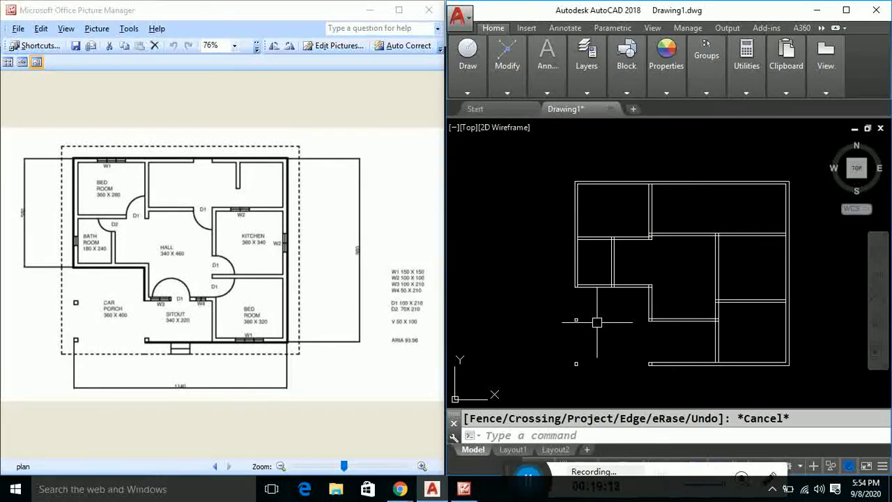
- Extend the left line of the sitout-bedroom partition down to the outer bottom line
{"action": "middle_click_drag", "start_coordinate": [623, 335], "coordinate": [603, 304]}
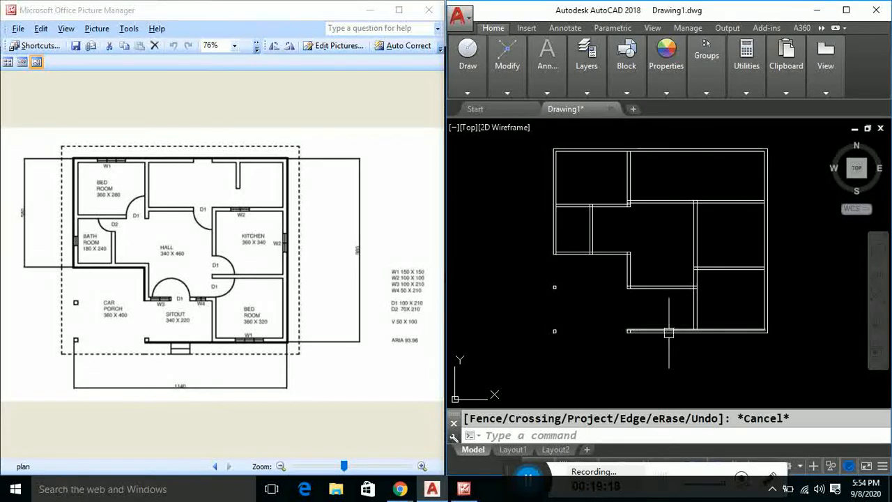
{"action": "scroll", "coordinate": [696, 341], "scroll_direction": "up", "scroll_amount": 2}
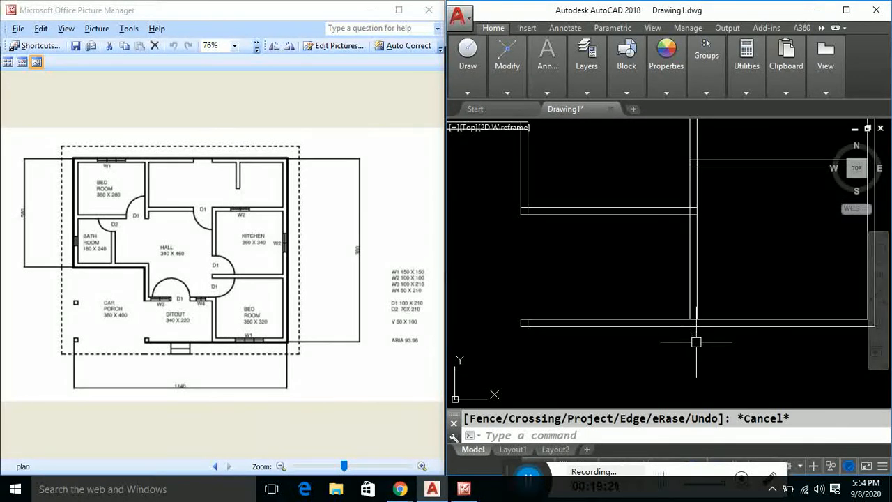
{"action": "type", "text": "ex"}
{"action": "key", "text": "Return"}
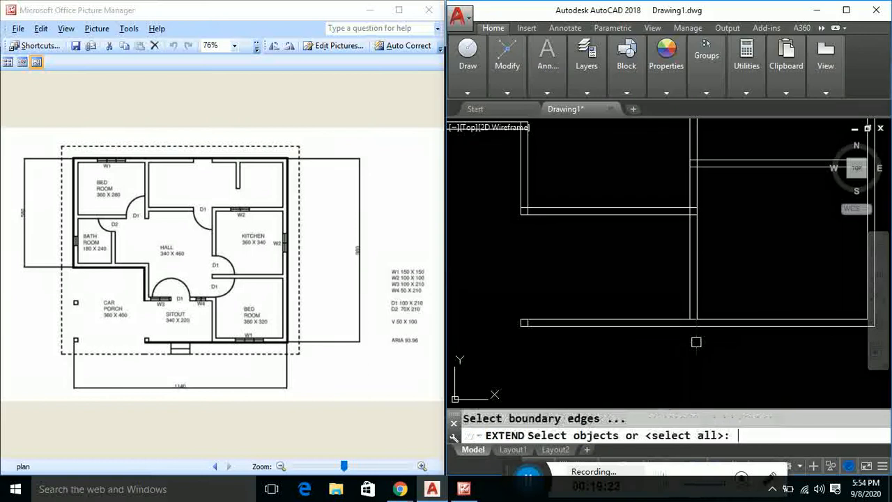
{"action": "key", "text": "Return"}
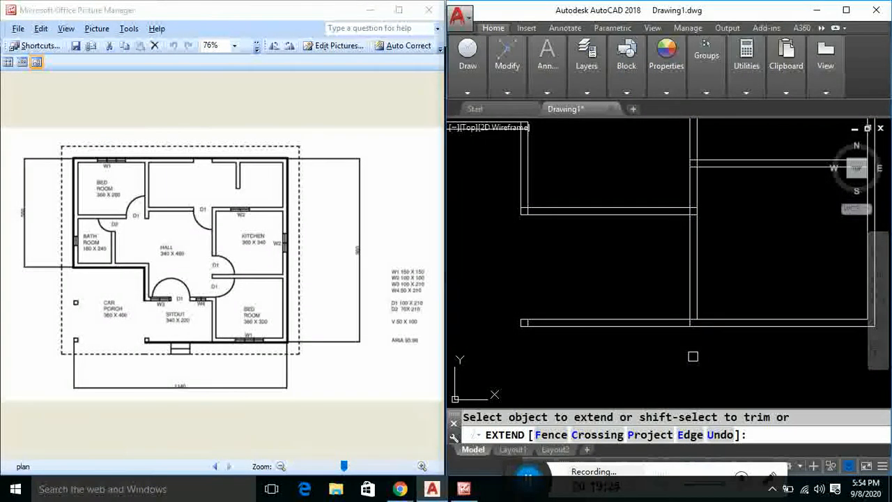
{"action": "key", "text": "Escape"}
- Trim the inner line of the bottom wall across the sitout front, between the corner pillar and the bedroom partition
{"action": "type", "text": "t"}
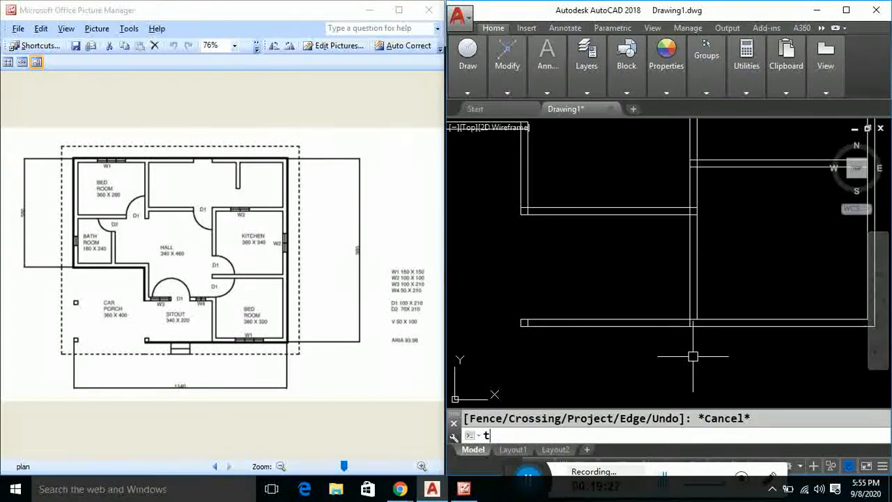
{"action": "key", "text": "Return"}
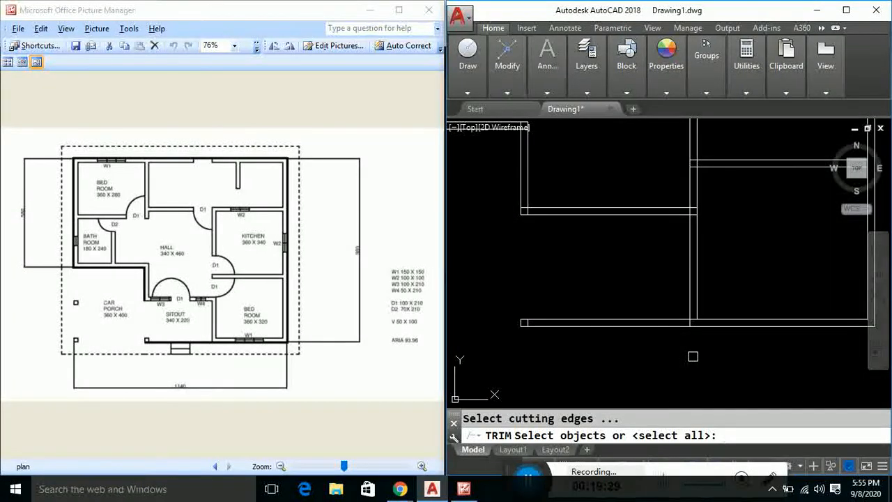
{"action": "key", "text": "Return"}
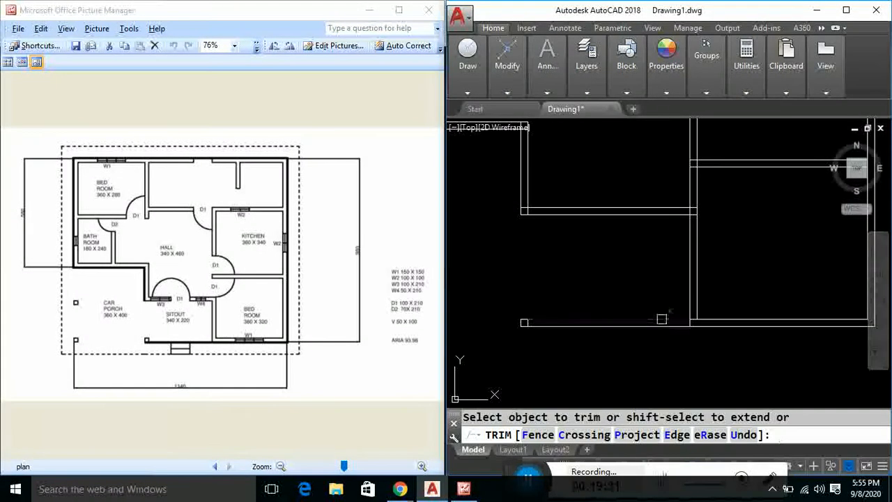
{"action": "left_click", "coordinate": [657, 319]}
{"action": "scroll", "coordinate": [661, 343], "scroll_direction": "down", "scroll_amount": 2}
{"action": "scroll", "coordinate": [663, 347], "scroll_direction": "down", "scroll_amount": 2}
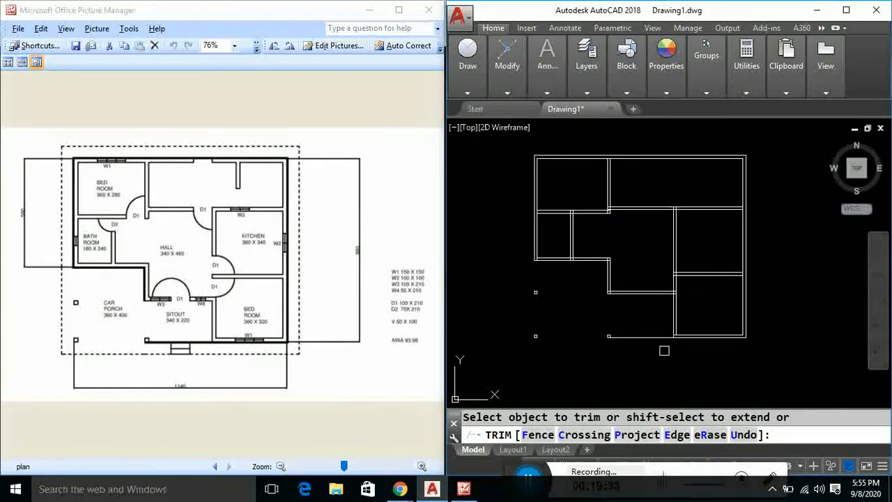
{"action": "key", "text": "Escape"}
{"action": "middle_click_drag", "start_coordinate": [664, 356], "coordinate": [672, 372]}
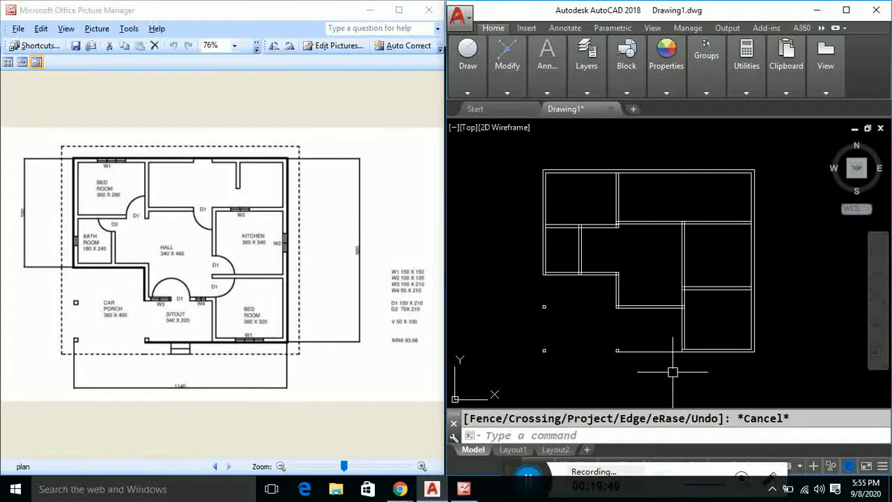
- Trim the inner line of the right outer wall where the kitchen-bedroom wall meets it
{"action": "type", "text": "tr"}
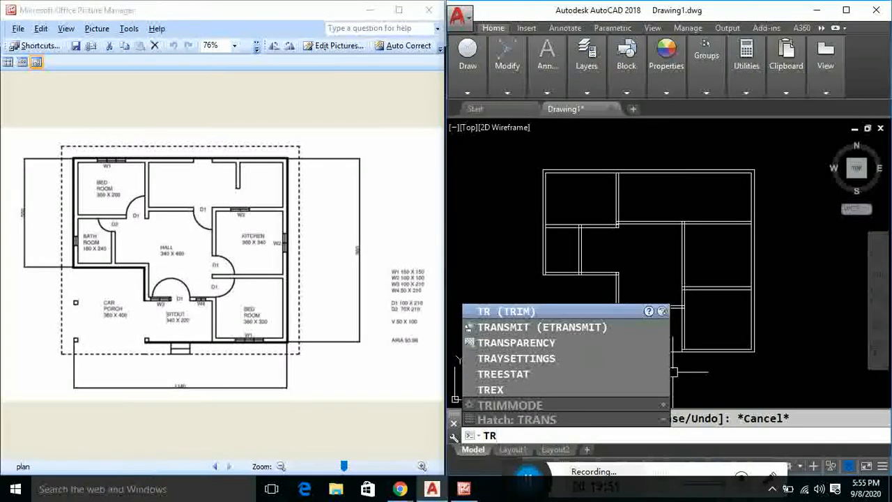
{"action": "key", "text": "Return"}
{"action": "key", "text": "Return"}
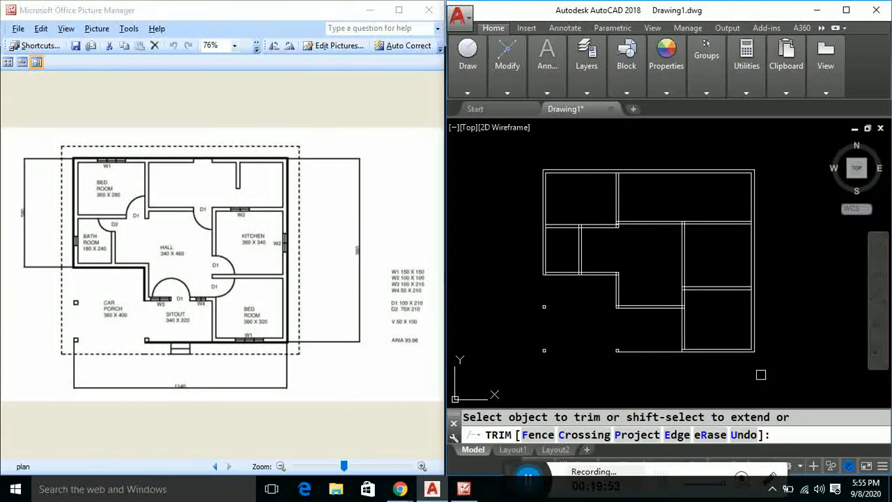
{"action": "scroll", "coordinate": [777, 298], "scroll_direction": "up", "scroll_amount": 4}
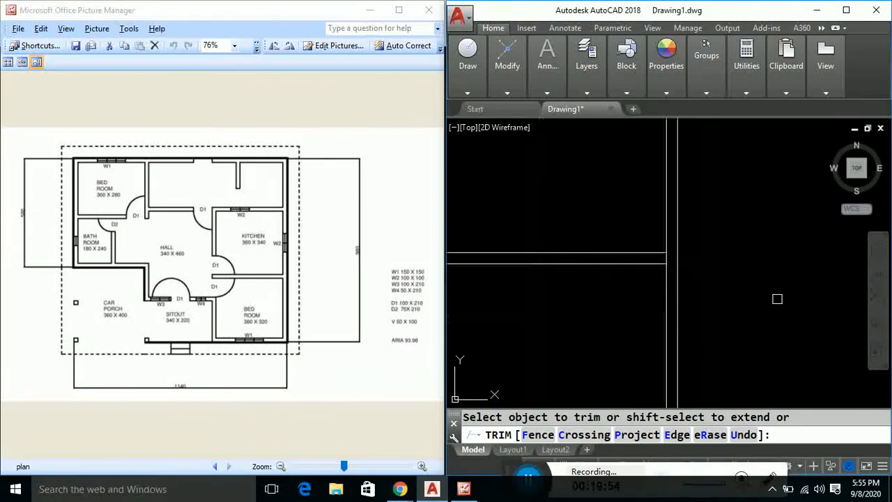
{"action": "scroll", "coordinate": [660, 261], "scroll_direction": "up", "scroll_amount": 3}
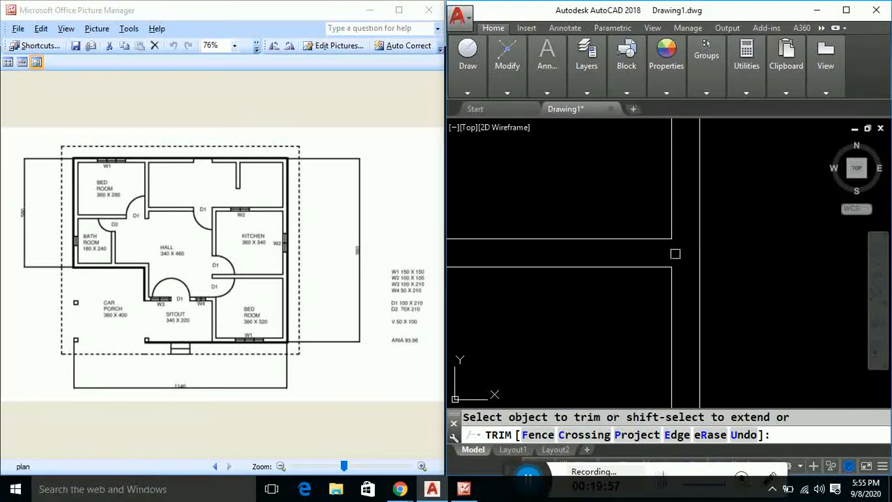
{"action": "scroll", "coordinate": [743, 273], "scroll_direction": "down", "scroll_amount": 6}
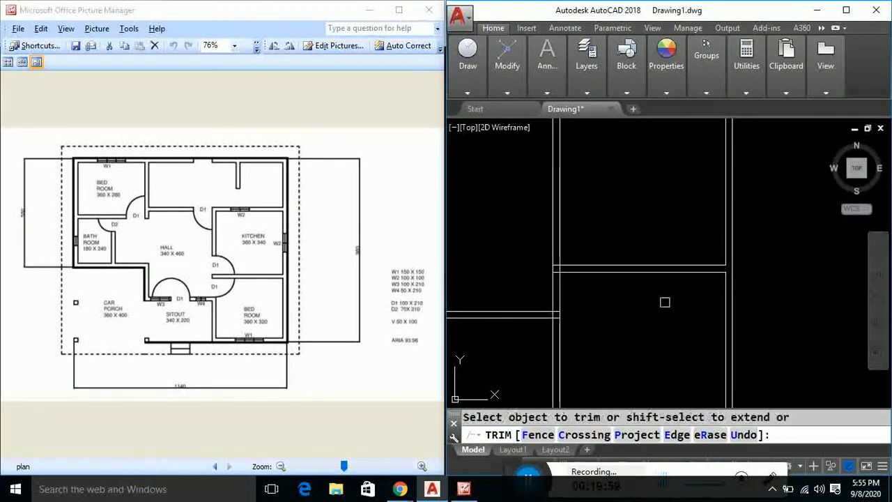
- Trim the crossing lines of the long partition beside the hall at its junctions with the kitchen-bedroom wall and the hall-sitout wall
{"action": "scroll", "coordinate": [550, 294], "scroll_direction": "up", "scroll_amount": 3}
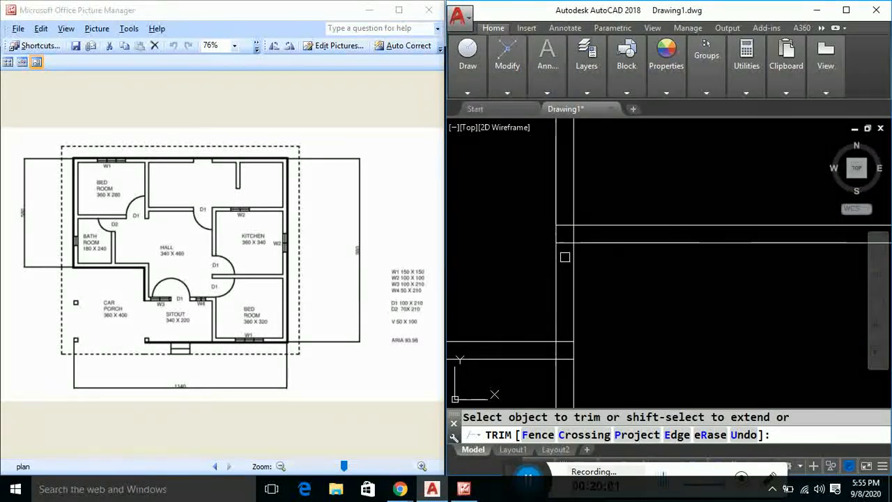
{"action": "scroll", "coordinate": [568, 237], "scroll_direction": "up", "scroll_amount": 1}
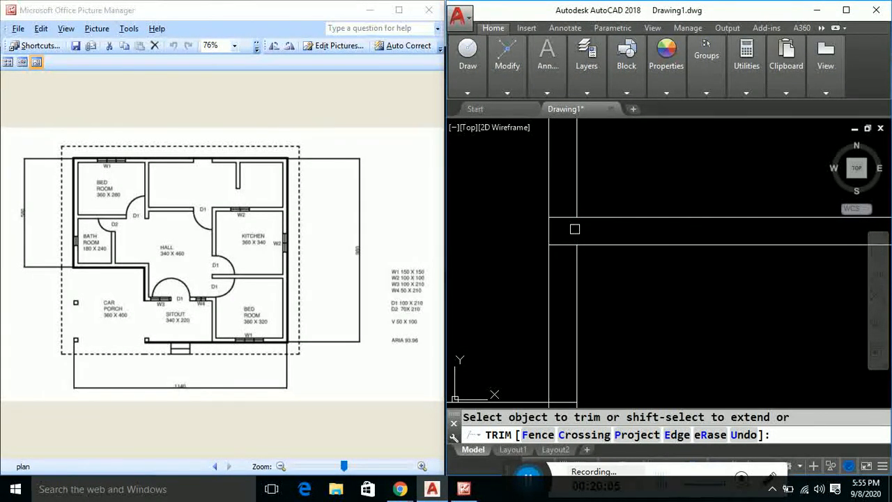
{"action": "scroll", "coordinate": [574, 228], "scroll_direction": "down", "scroll_amount": 4}
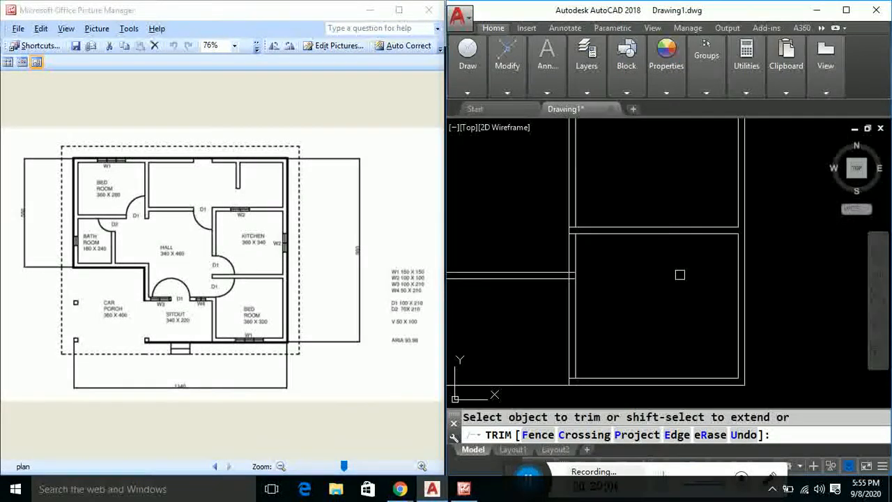
{"action": "scroll", "coordinate": [571, 276], "scroll_direction": "up", "scroll_amount": 4}
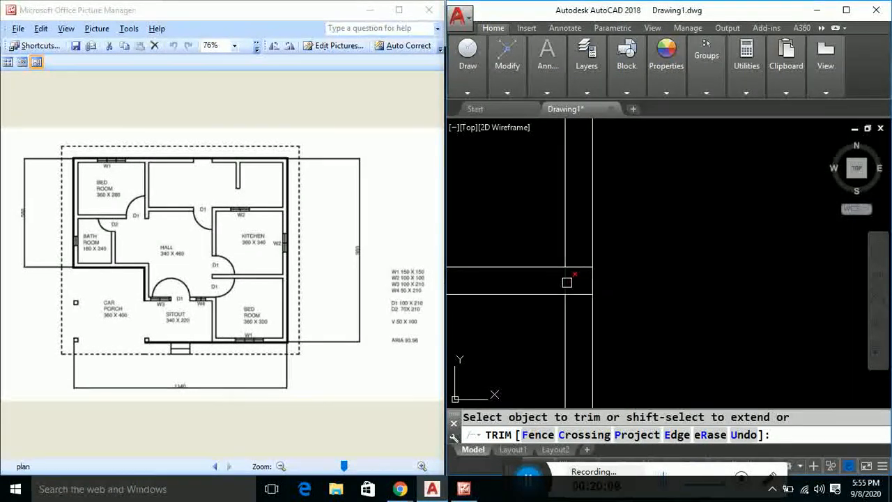
{"action": "left_click", "coordinate": [567, 282]}
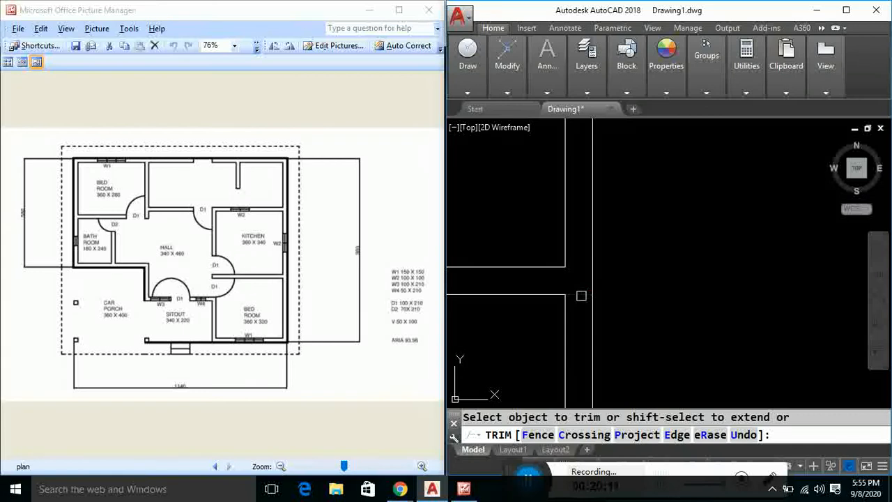
- Trim the crossing lines where the wall above the kitchen meets the right outer wall and the kitchen's left partition
{"action": "scroll", "coordinate": [581, 295], "scroll_direction": "down", "scroll_amount": 3}
{"action": "scroll", "coordinate": [627, 293], "scroll_direction": "up", "scroll_amount": 3}
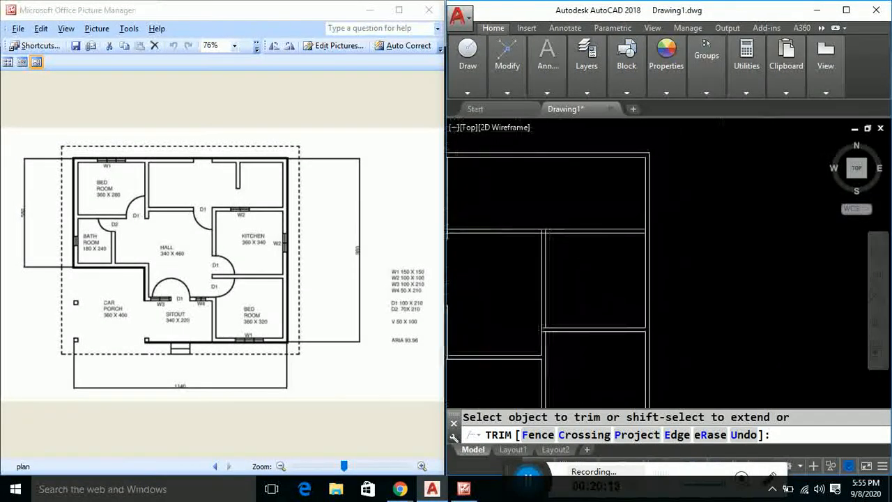
{"action": "scroll", "coordinate": [646, 228], "scroll_direction": "up", "scroll_amount": 3}
{"action": "left_click", "coordinate": [652, 256]}
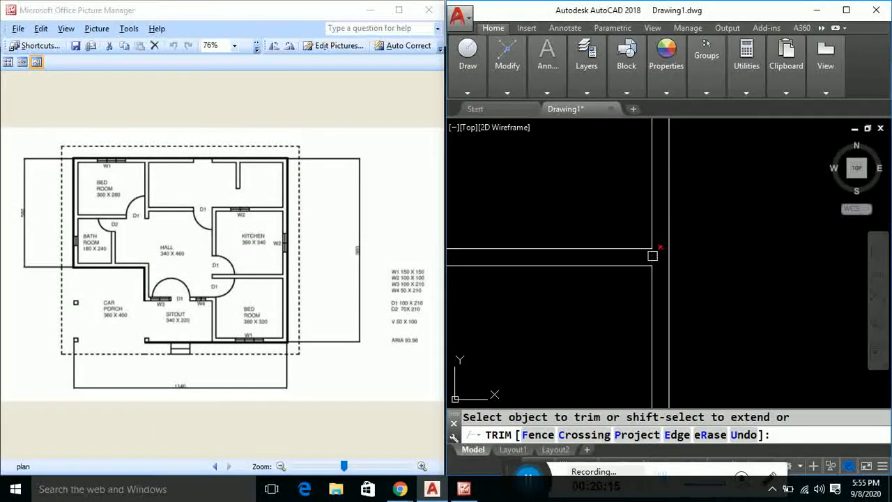
{"action": "scroll", "coordinate": [549, 308], "scroll_direction": "down", "scroll_amount": 2}
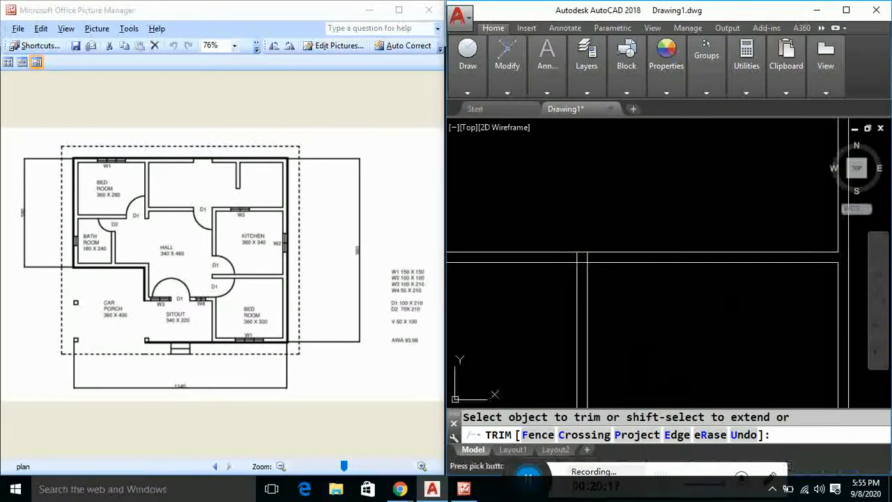
{"action": "scroll", "coordinate": [578, 262], "scroll_direction": "up", "scroll_amount": 5}
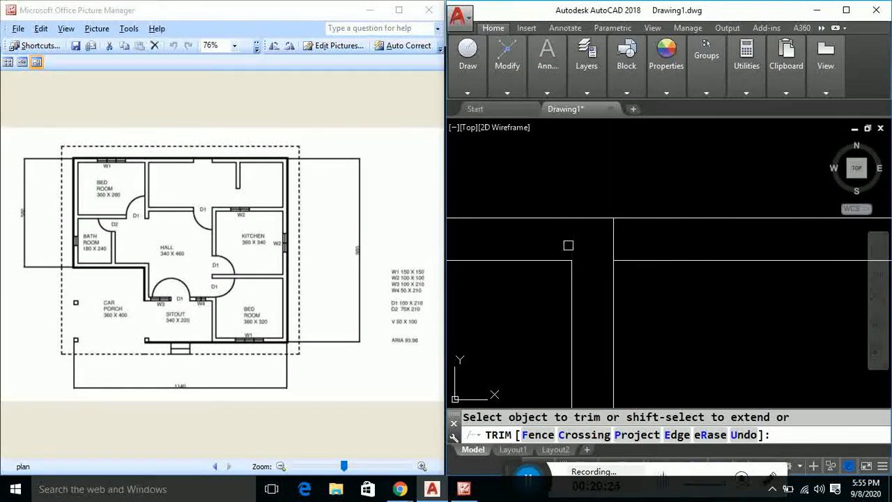
{"action": "scroll", "coordinate": [676, 309], "scroll_direction": "down", "scroll_amount": 3}
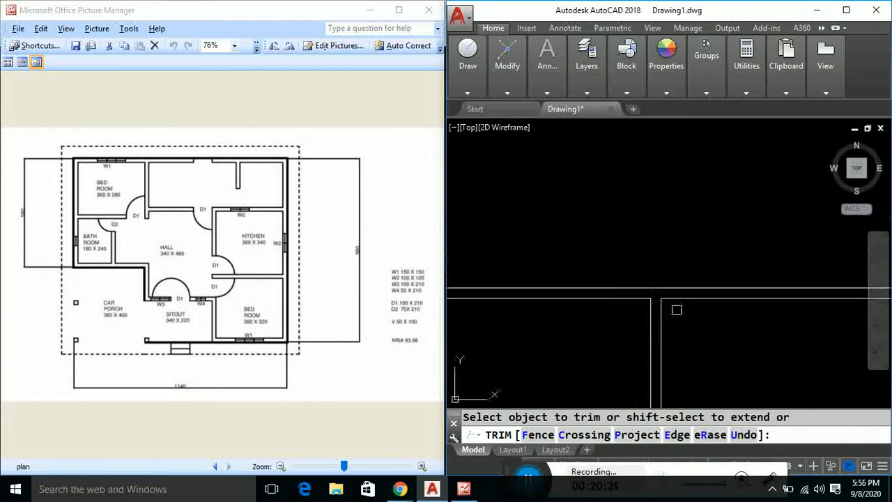
- Trim the overlapping lines where the upper-left bedroom's lower right corner meets the wall above the hall
{"action": "middle_click_drag", "start_coordinate": [545, 338], "coordinate": [614, 308]}
{"action": "scroll", "coordinate": [594, 296], "scroll_direction": "up", "scroll_amount": 6}
{"action": "left_click", "coordinate": [538, 203]}
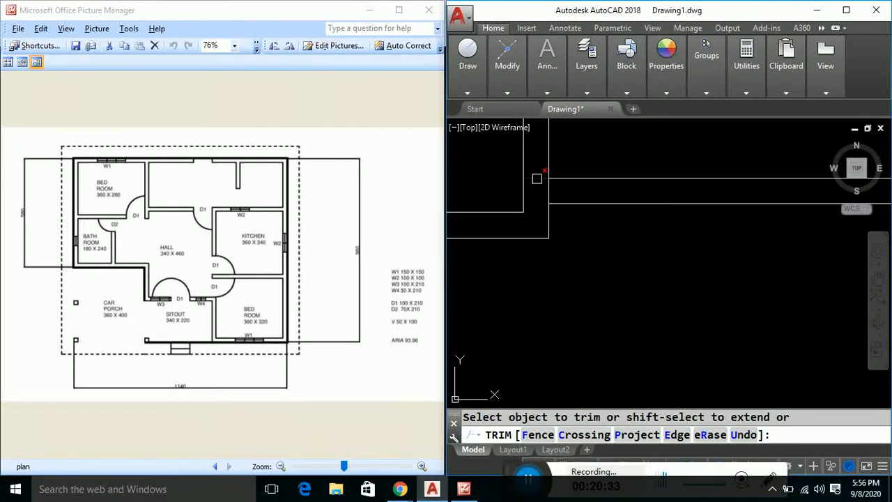
- Trim the inner line of the top outer wall between the two lines of the upper-left bedroom's right wall
{"action": "scroll", "coordinate": [634, 261], "scroll_direction": "down", "scroll_amount": 10}
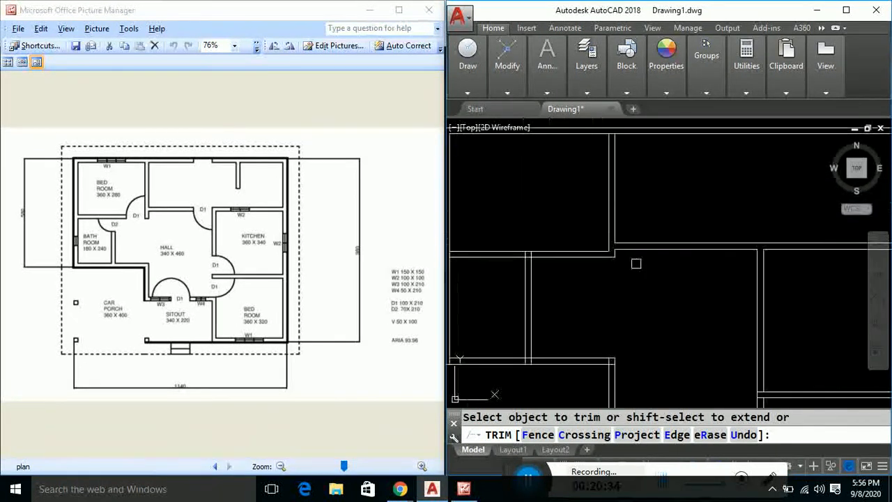
{"action": "scroll", "coordinate": [642, 227], "scroll_direction": "up", "scroll_amount": 6}
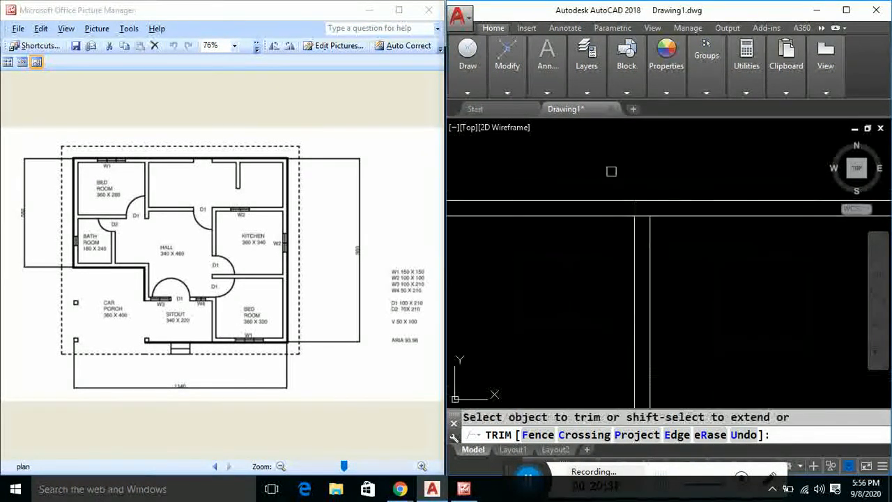
{"action": "scroll", "coordinate": [591, 325], "scroll_direction": "down", "scroll_amount": 3}
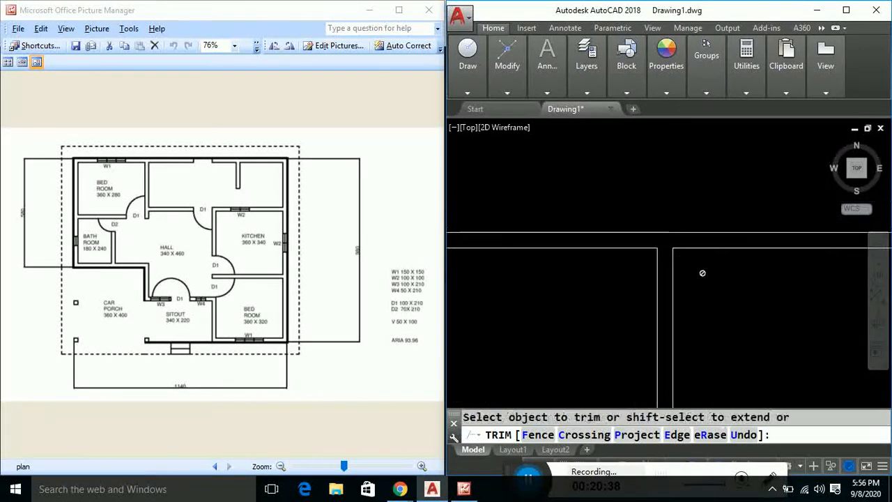
{"action": "scroll", "coordinate": [591, 325], "scroll_direction": "down", "scroll_amount": 3}
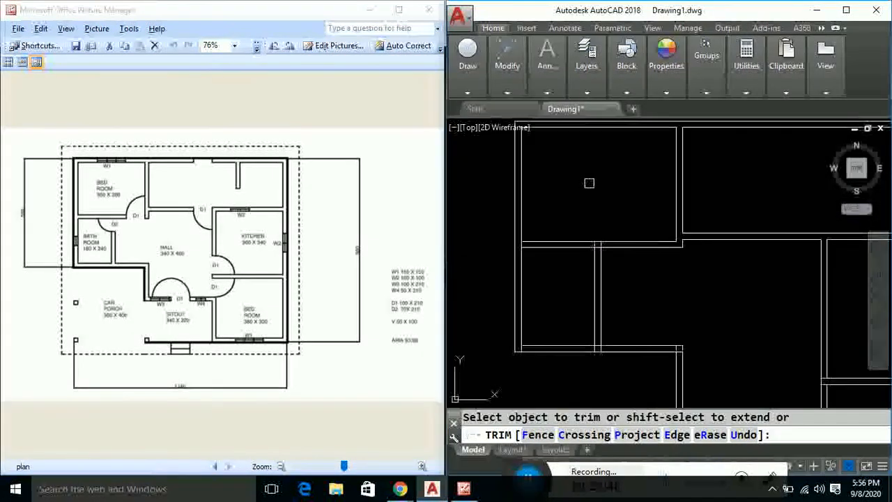
- Trim the crossing lines where the bedroom-bathroom wall meets the bathroom's right partition and the left outer wall
{"action": "scroll", "coordinate": [599, 259], "scroll_direction": "up", "scroll_amount": 5}
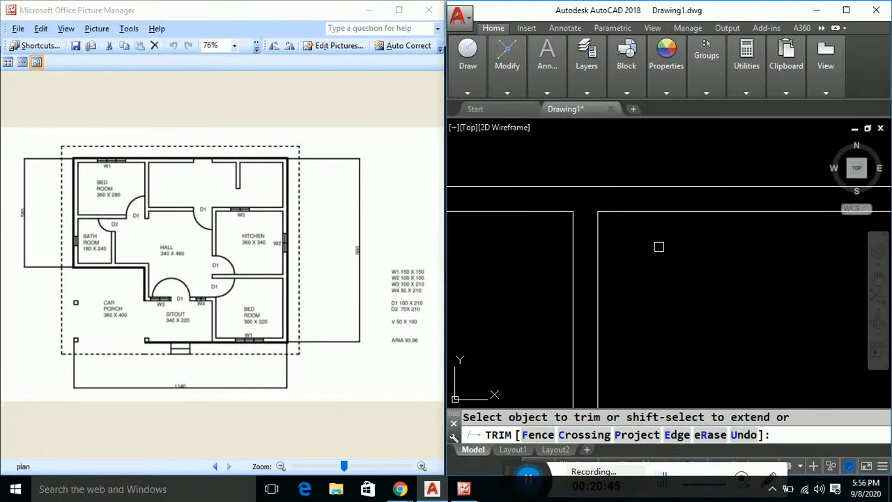
{"action": "scroll", "coordinate": [671, 263], "scroll_direction": "down", "scroll_amount": 2}
{"action": "scroll", "coordinate": [512, 241], "scroll_direction": "up", "scroll_amount": 3}
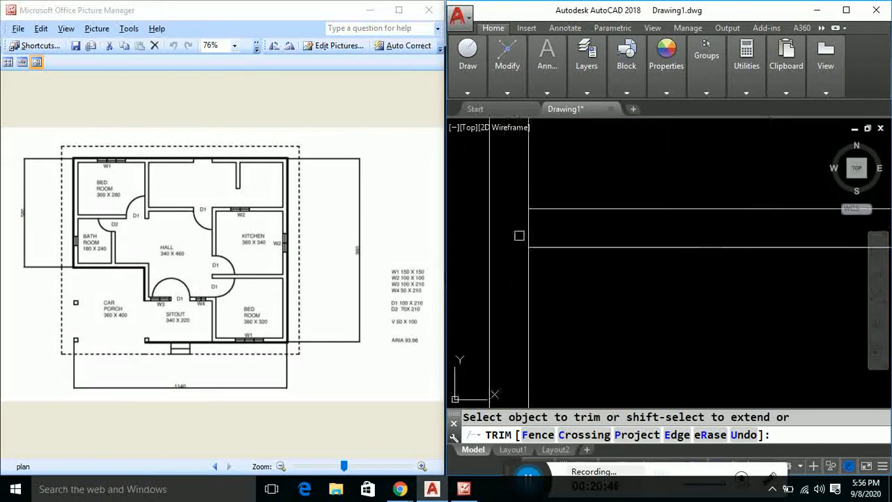
{"action": "scroll", "coordinate": [568, 286], "scroll_direction": "down", "scroll_amount": 3}
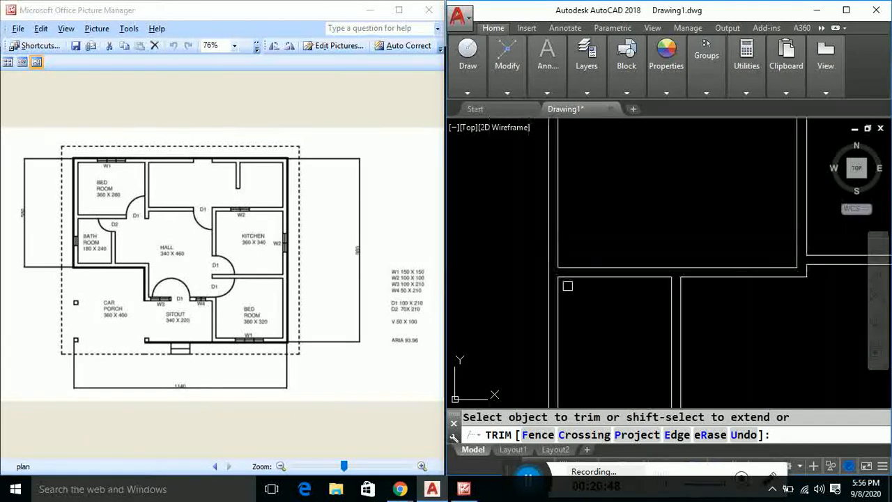
- Trim the bathroom's lower wall junctions at the left outer corner and at the bathroom's right partition
{"action": "middle_click_drag", "start_coordinate": [587, 328], "coordinate": [558, 199]}
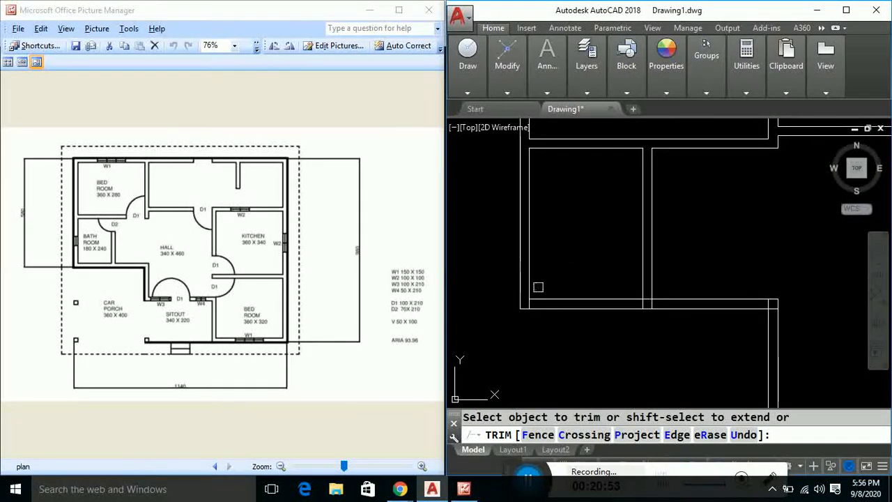
{"action": "scroll", "coordinate": [523, 309], "scroll_direction": "up", "scroll_amount": 4}
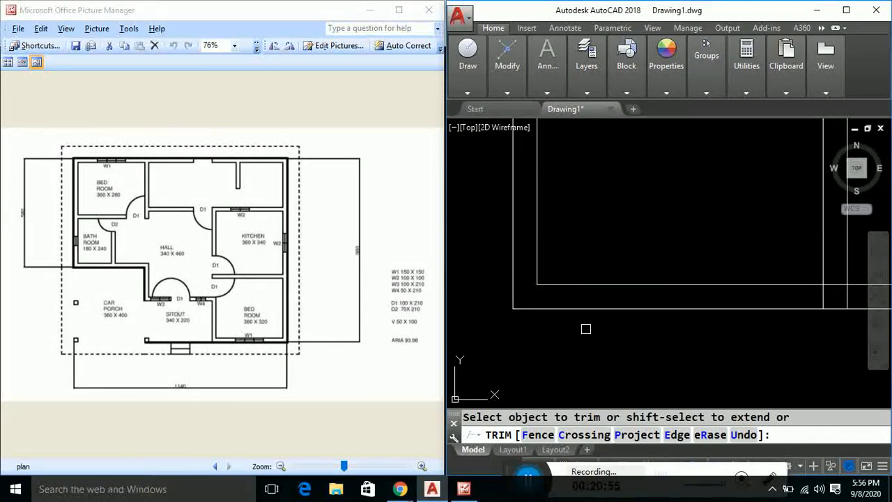
{"action": "scroll", "coordinate": [585, 328], "scroll_direction": "down", "scroll_amount": 2}
{"action": "middle_click_drag", "start_coordinate": [682, 337], "coordinate": [553, 344]}
{"action": "scroll", "coordinate": [618, 318], "scroll_direction": "up", "scroll_amount": 4}
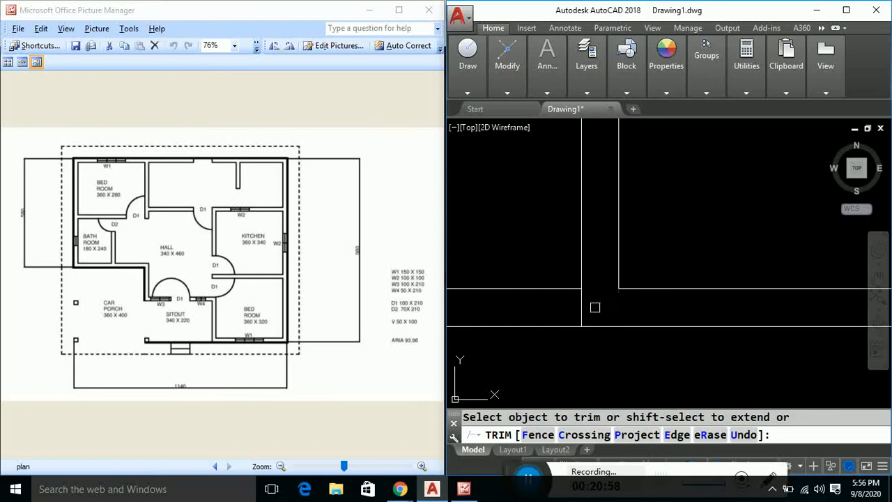
{"action": "left_click", "coordinate": [579, 308]}
- Trim the overlapping lines at both corners of the hall-porch wall, where it meets the bathroom-porch wall and the hall-sitout wall
{"action": "scroll", "coordinate": [597, 331], "scroll_direction": "down", "scroll_amount": 4}
{"action": "middle_click_drag", "start_coordinate": [691, 345], "coordinate": [592, 303]}
{"action": "scroll", "coordinate": [662, 293], "scroll_direction": "up", "scroll_amount": 4}
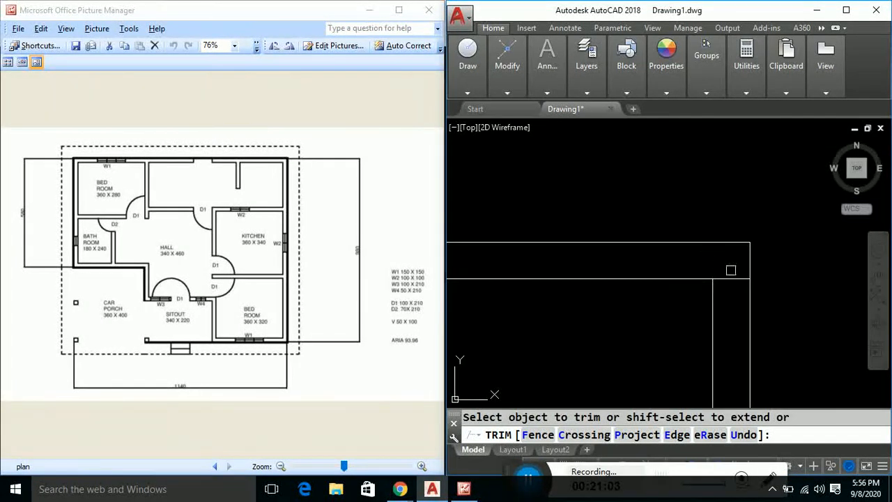
{"action": "scroll", "coordinate": [733, 277], "scroll_direction": "down", "scroll_amount": 5}
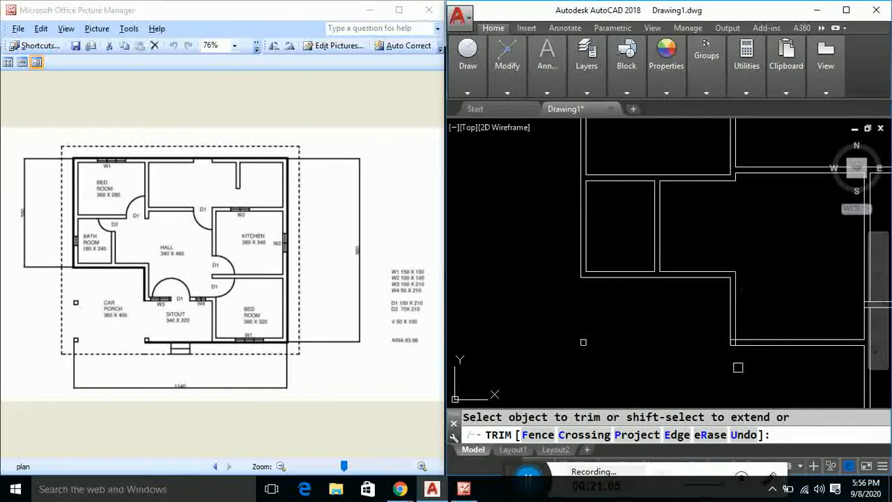
{"action": "scroll", "coordinate": [739, 359], "scroll_direction": "up", "scroll_amount": 4}
{"action": "scroll", "coordinate": [740, 359], "scroll_direction": "up", "scroll_amount": 2}
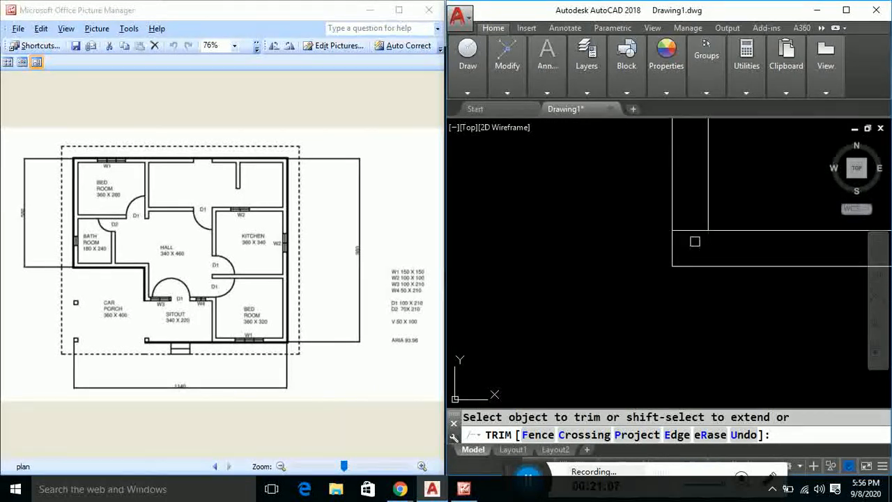
{"action": "scroll", "coordinate": [690, 265], "scroll_direction": "down", "scroll_amount": 5}
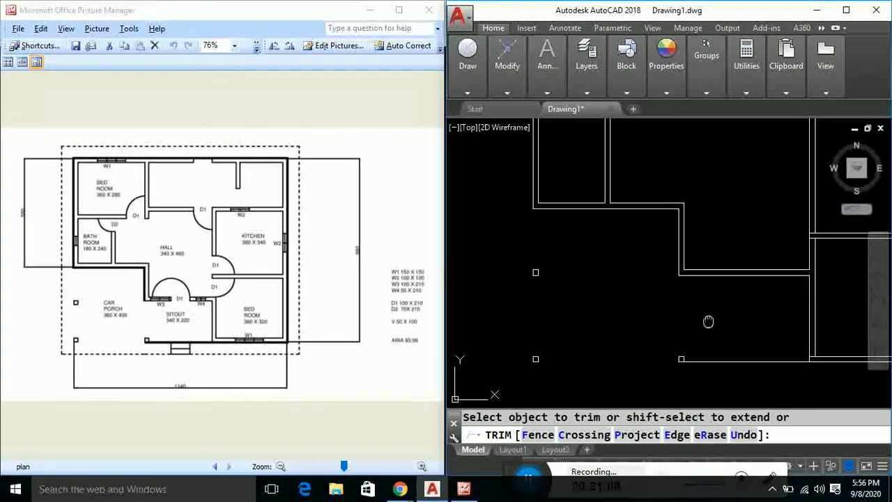
- Trim the leftover lines where the kitchen-bedroom wall meets the hall partition and where that partition meets the bottom wall
{"action": "scroll", "coordinate": [690, 279], "scroll_direction": "up", "scroll_amount": 4}
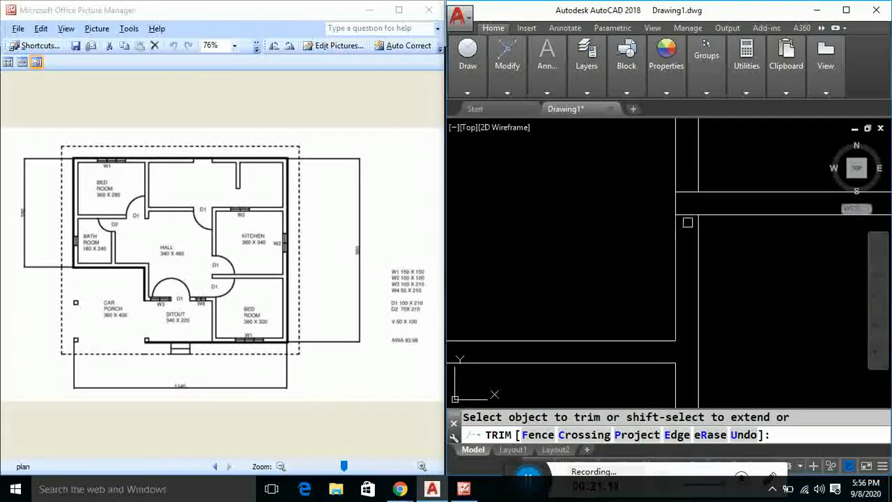
{"action": "scroll", "coordinate": [687, 272], "scroll_direction": "down", "scroll_amount": 3}
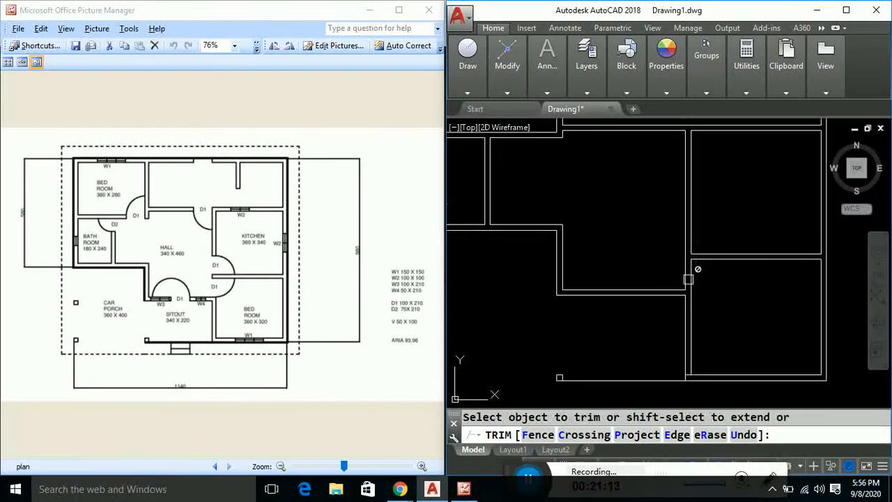
{"action": "scroll", "coordinate": [658, 296], "scroll_direction": "up", "scroll_amount": 3}
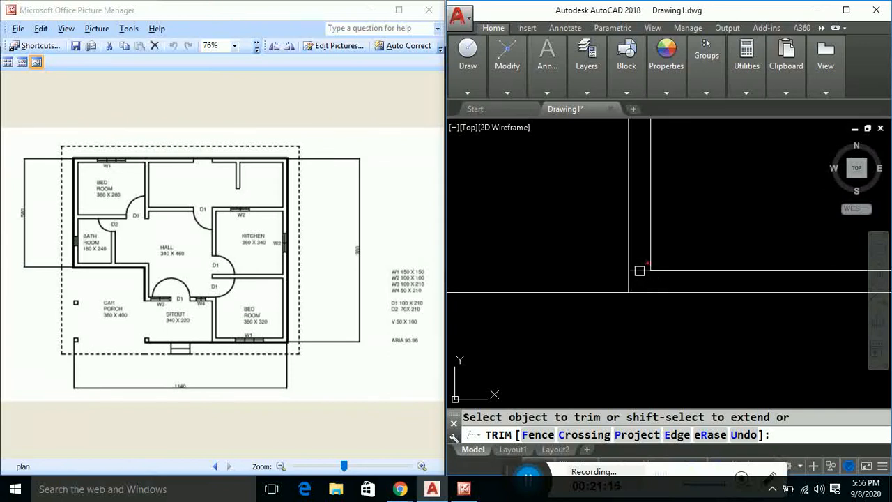
{"action": "scroll", "coordinate": [644, 333], "scroll_direction": "down", "scroll_amount": 4}
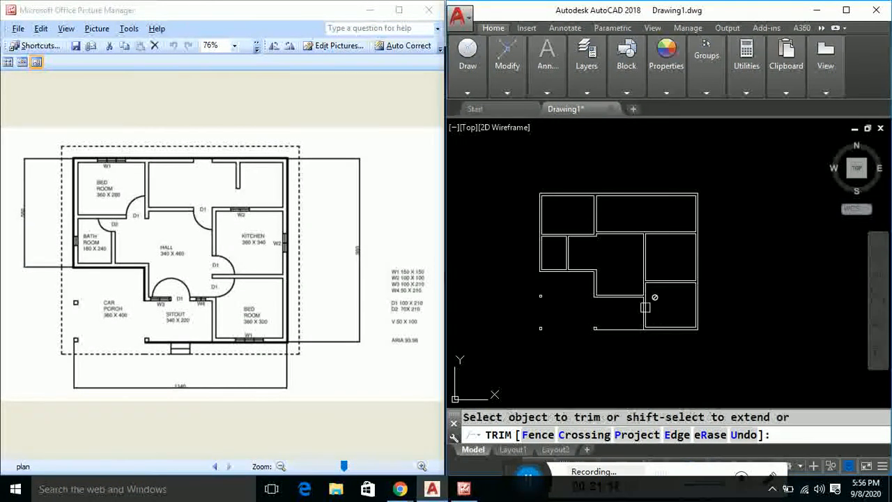
{"action": "scroll", "coordinate": [631, 288], "scroll_direction": "up", "scroll_amount": 1}
{"action": "middle_click_drag", "start_coordinate": [629, 290], "coordinate": [673, 303]}
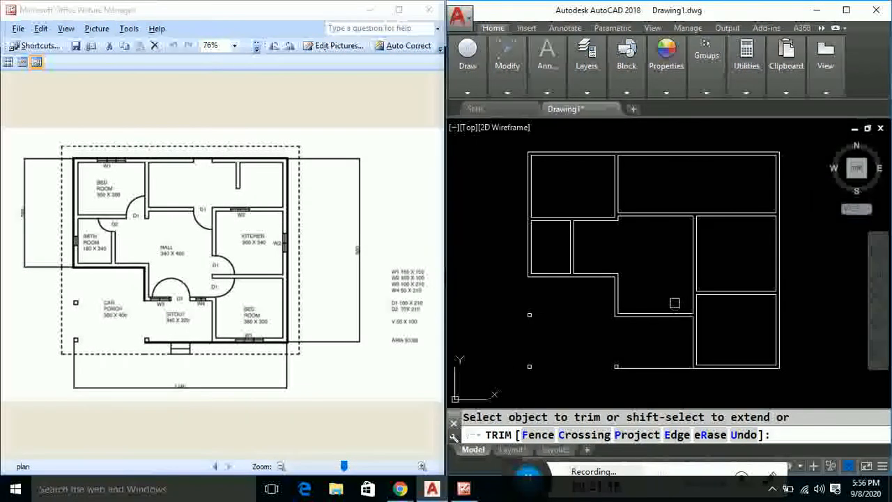
- Offset the right outer wall's inner line 2.5 m to the left inside the upper-right room
{"action": "key", "text": "Escape"}
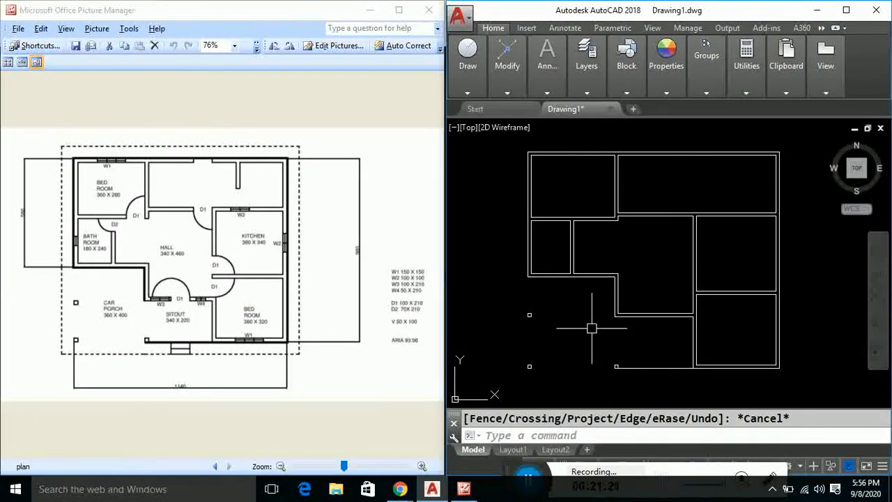
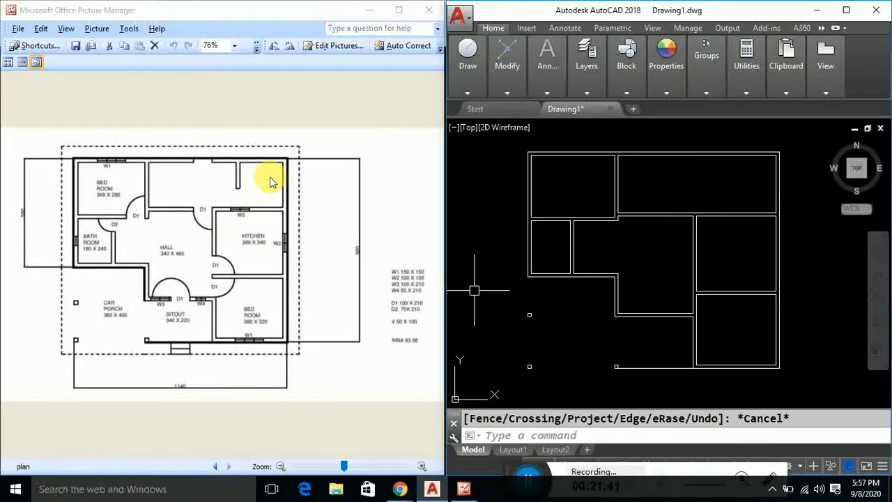
{"action": "type", "text": "o"}
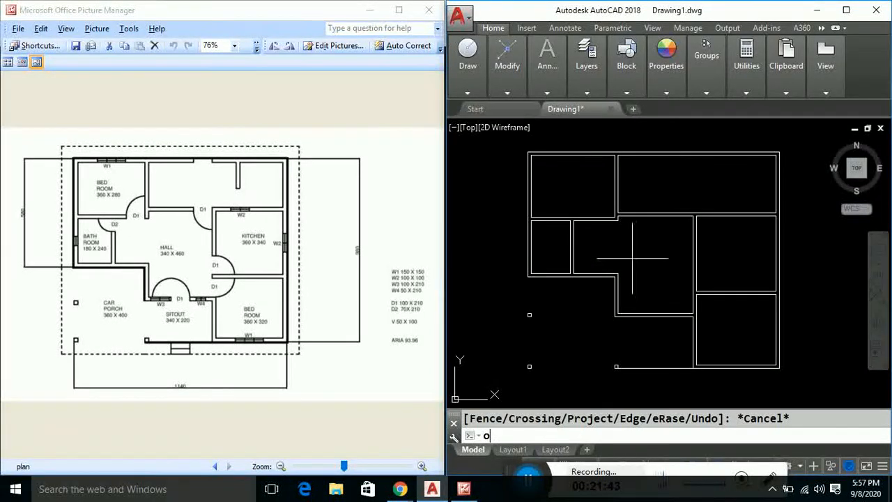
{"action": "key", "text": "Return"}
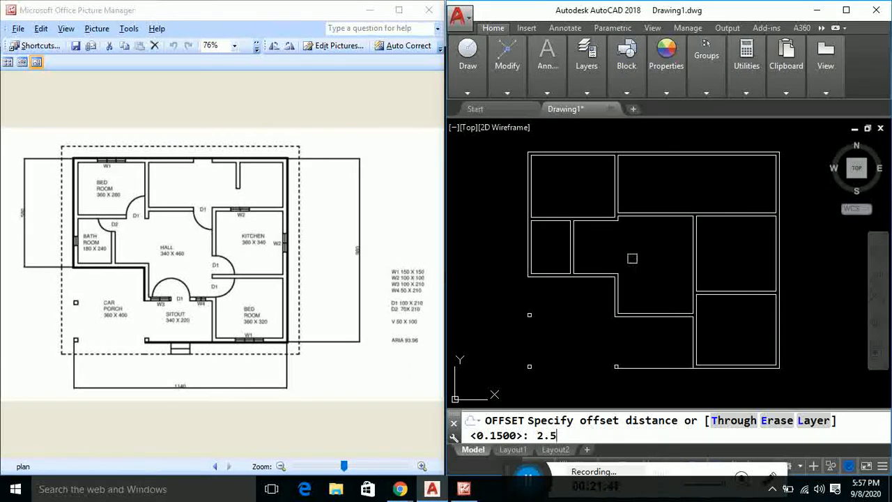
{"action": "type", "text": "2.5"}
{"action": "key", "text": "Return"}
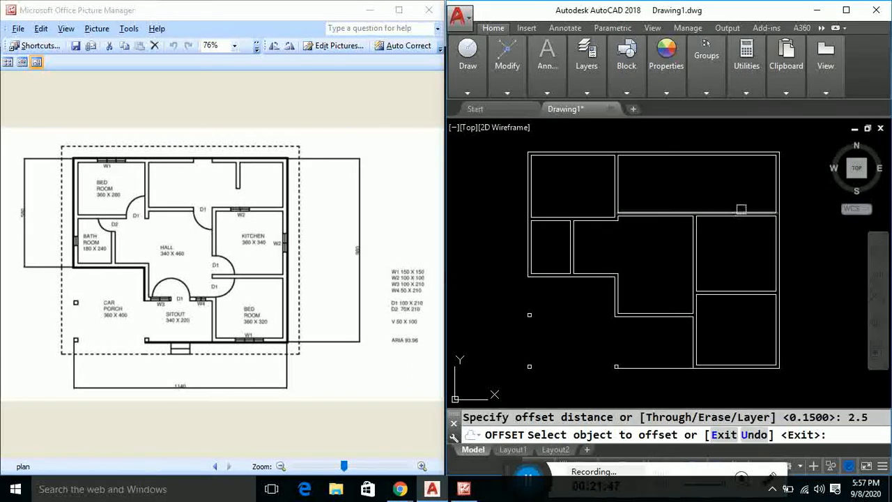
{"action": "left_click", "coordinate": [774, 177]}
{"action": "left_click", "coordinate": [694, 193]}
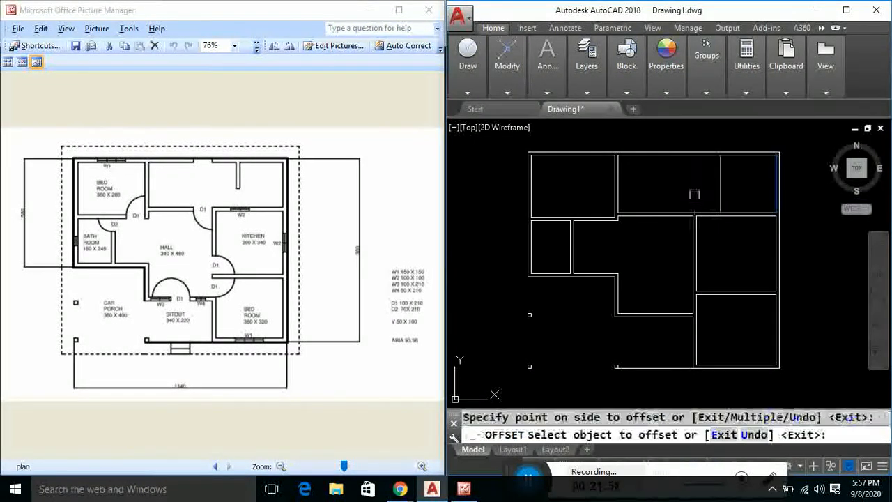
{"action": "key", "text": "Escape"}
- Offset the new partition line 0.15 m to the left to give the partition its thickness
{"action": "type", "text": "o"}
{"action": "key", "text": "Return"}
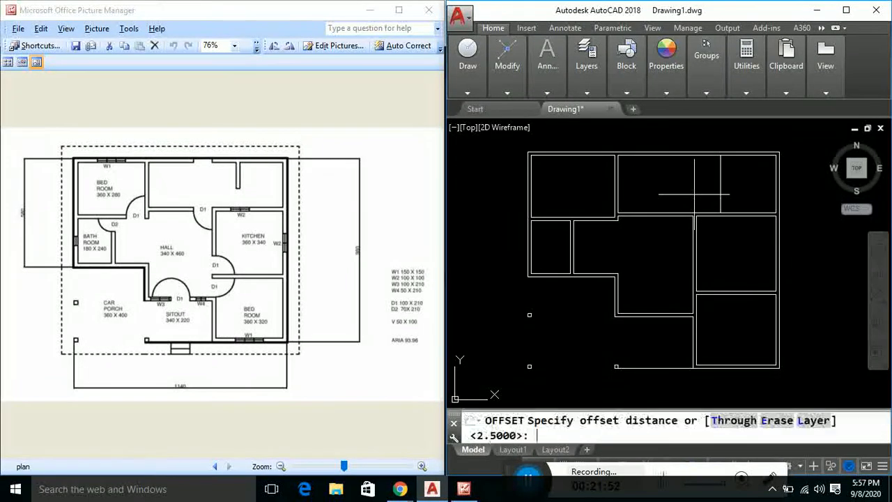
{"action": "type", "text": "0.1"}
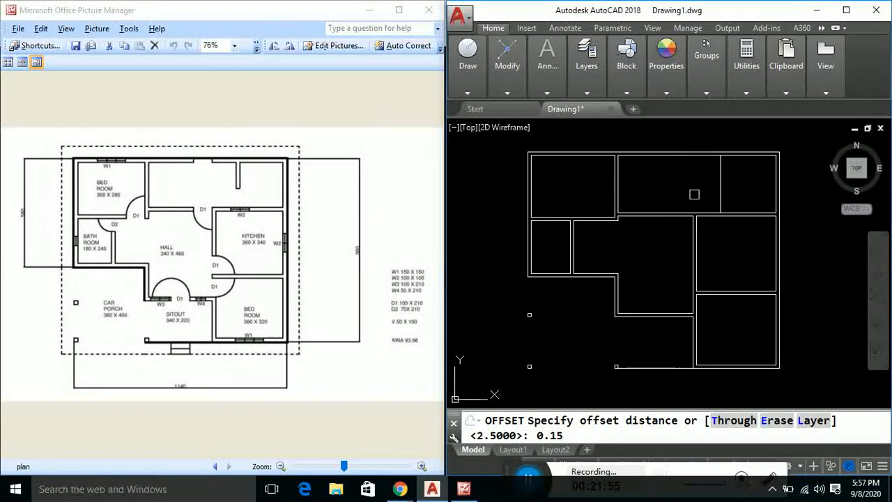
{"action": "type", "text": "5"}
{"action": "key", "text": "Return"}
{"action": "left_click", "coordinate": [718, 179]}
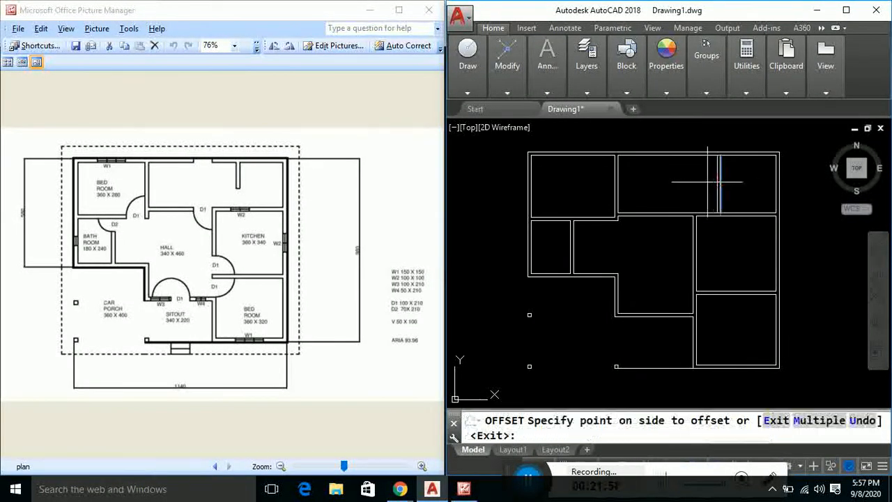
{"action": "left_click", "coordinate": [708, 181]}
{"action": "key", "text": "Escape"}
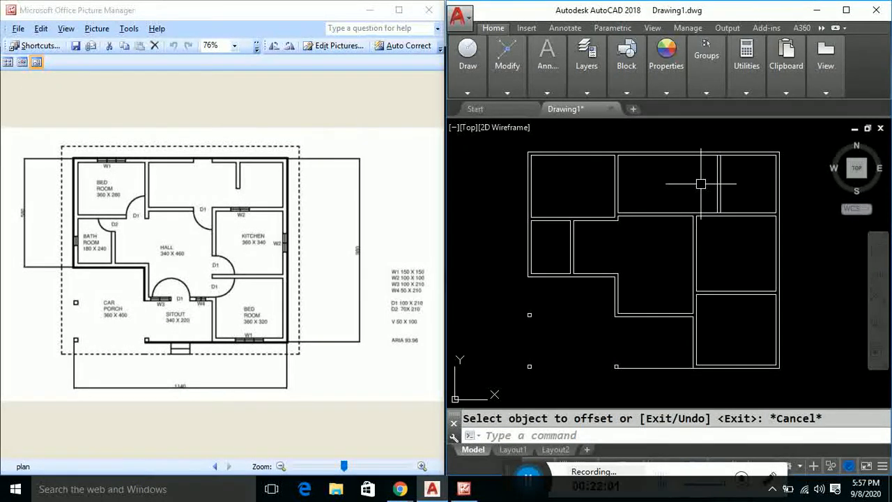
- Trim the inner wall line where the new upper-right partition meets the top outer wall
{"action": "type", "text": "tr"}
{"action": "key", "text": "Return"}
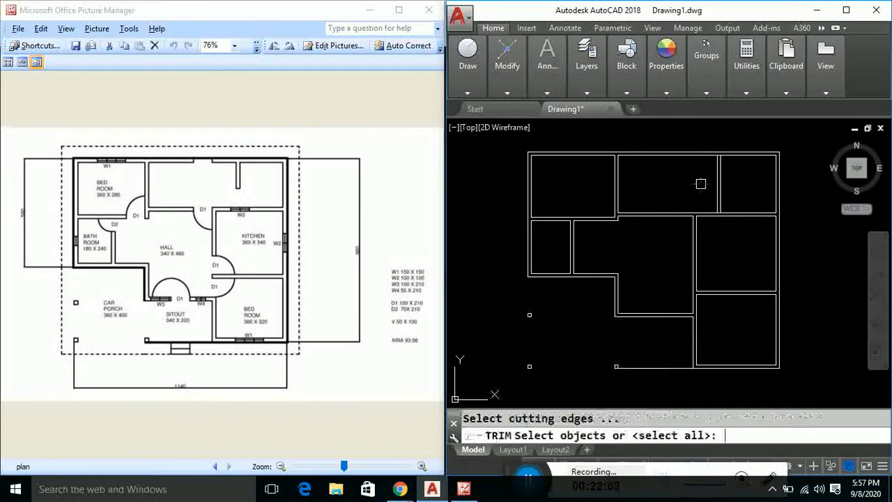
{"action": "key", "text": "Return"}
{"action": "scroll", "coordinate": [655, 195], "scroll_direction": "up", "scroll_amount": 5}
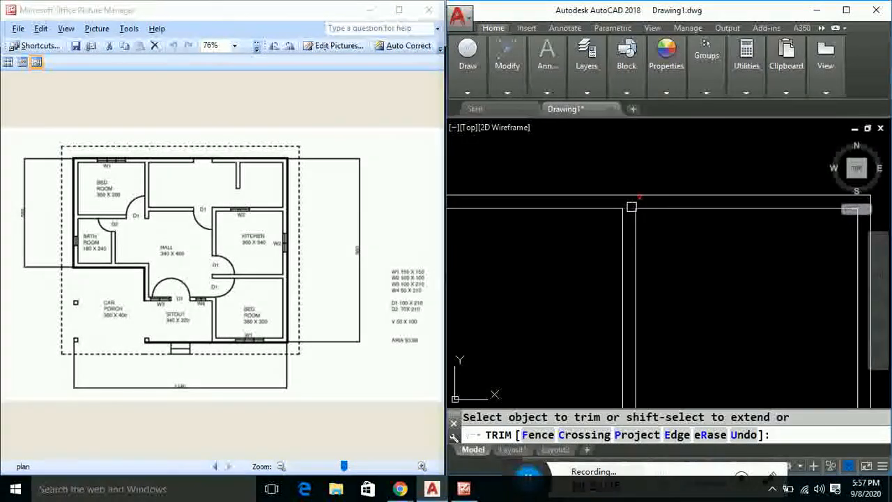
{"action": "scroll", "coordinate": [661, 236], "scroll_direction": "down", "scroll_amount": 4}
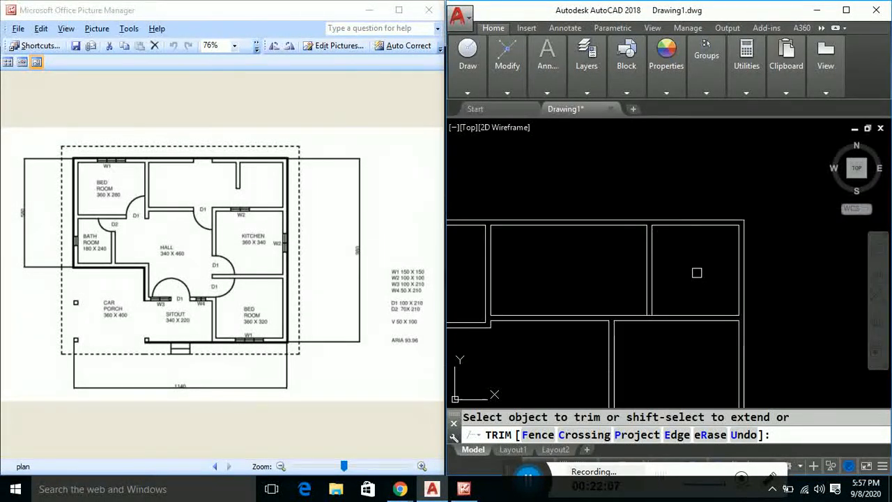
{"action": "key", "text": "Escape"}
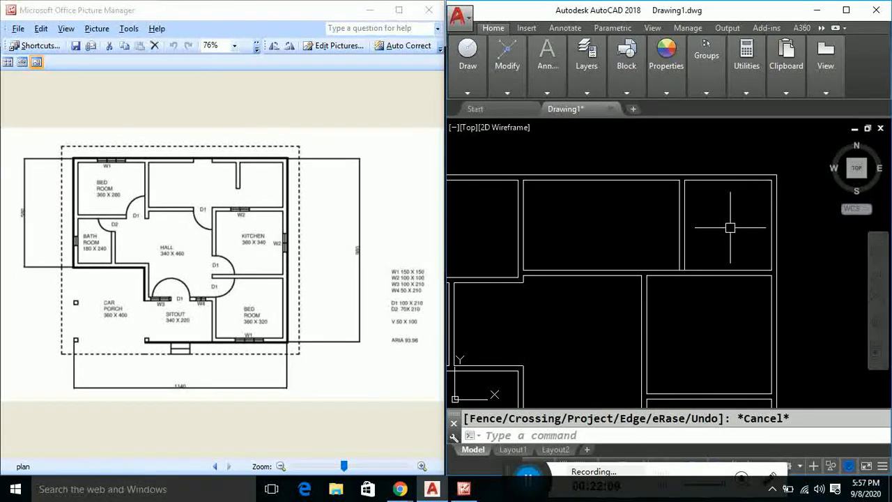
{"action": "scroll", "coordinate": [730, 228], "scroll_direction": "down", "scroll_amount": 2}
{"action": "middle_click_drag", "start_coordinate": [730, 225], "coordinate": [728, 209]}
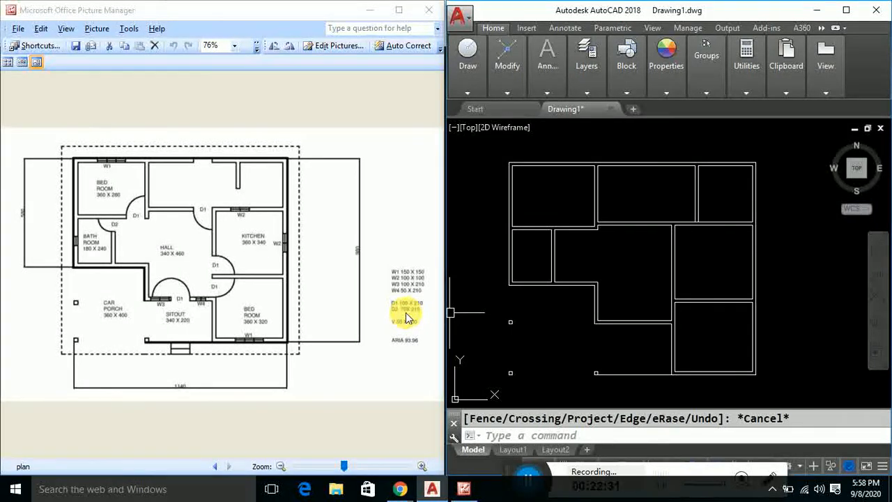
- Draw a short vertical line across the upper-left bedroom's lower wall at its right corner as a door jamb
{"action": "scroll", "coordinate": [589, 223], "scroll_direction": "up", "scroll_amount": 5}
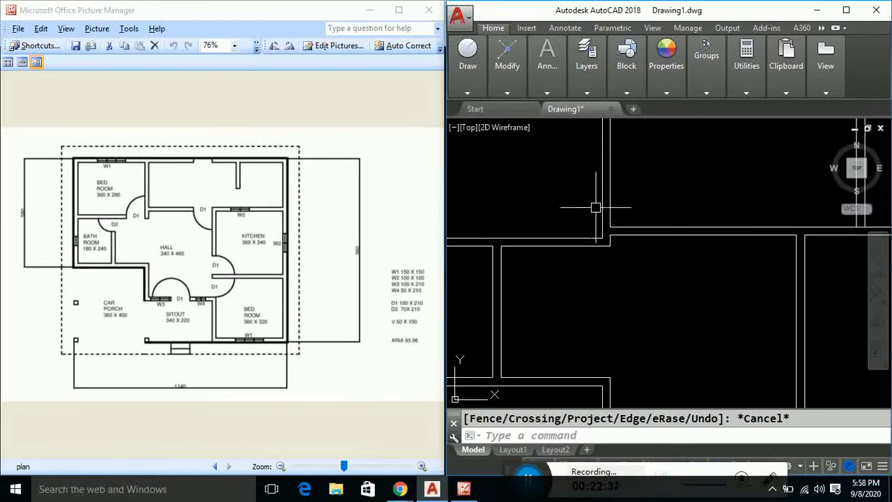
{"action": "type", "text": "l"}
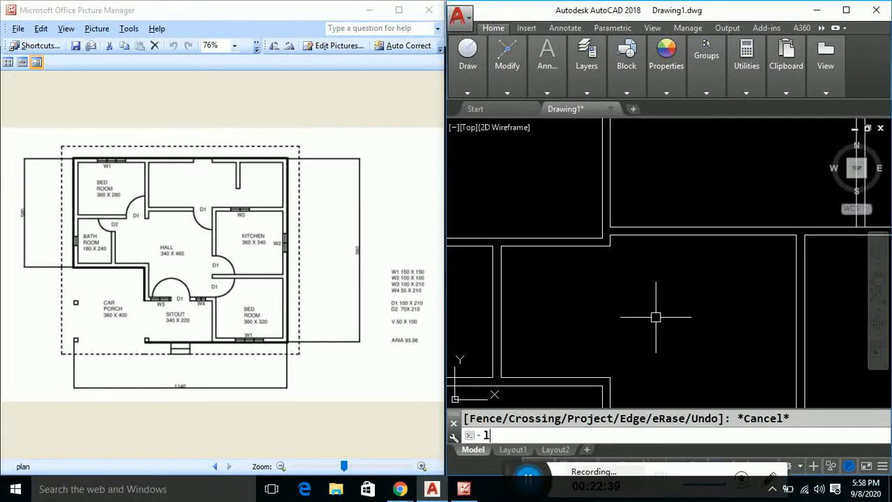
{"action": "key", "text": "Return"}
{"action": "scroll", "coordinate": [593, 230], "scroll_direction": "up", "scroll_amount": 6}
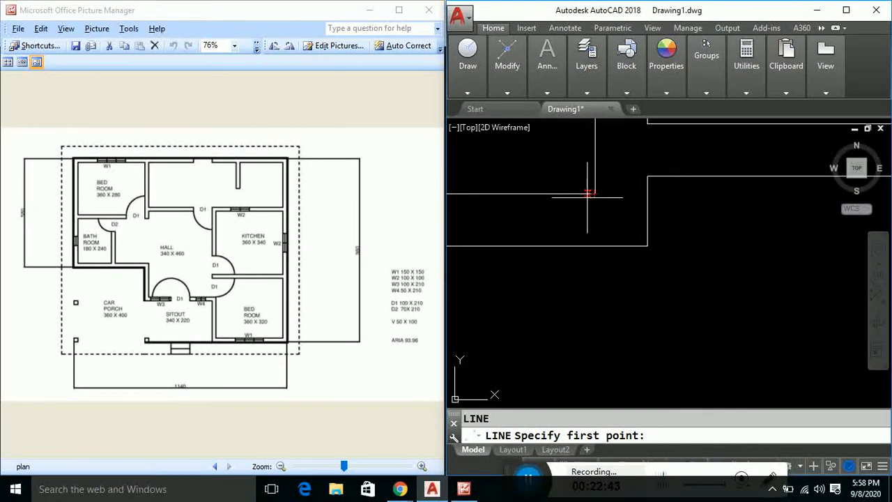
{"action": "scroll", "coordinate": [588, 195], "scroll_direction": "up", "scroll_amount": 4}
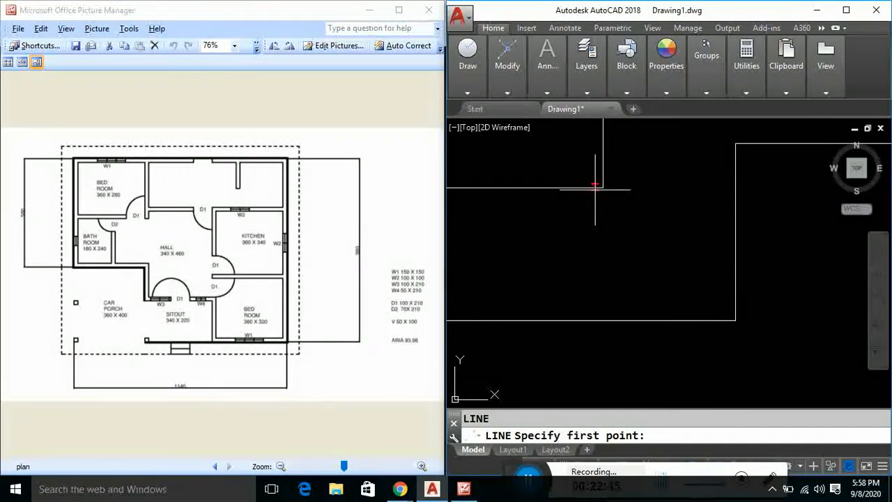
{"action": "left_click", "coordinate": [594, 188]}
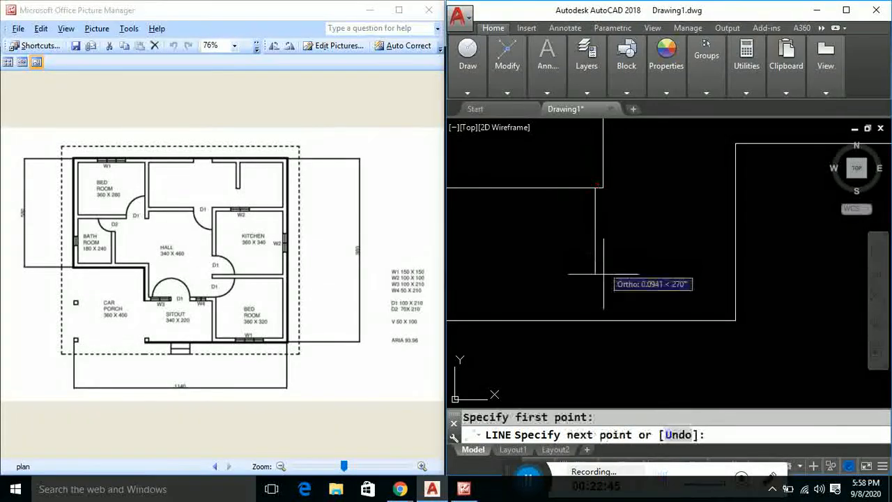
{"action": "left_click", "coordinate": [595, 320]}
{"action": "scroll", "coordinate": [636, 344], "scroll_direction": "down", "scroll_amount": 8}
{"action": "scroll", "coordinate": [637, 344], "scroll_direction": "down", "scroll_amount": 2}
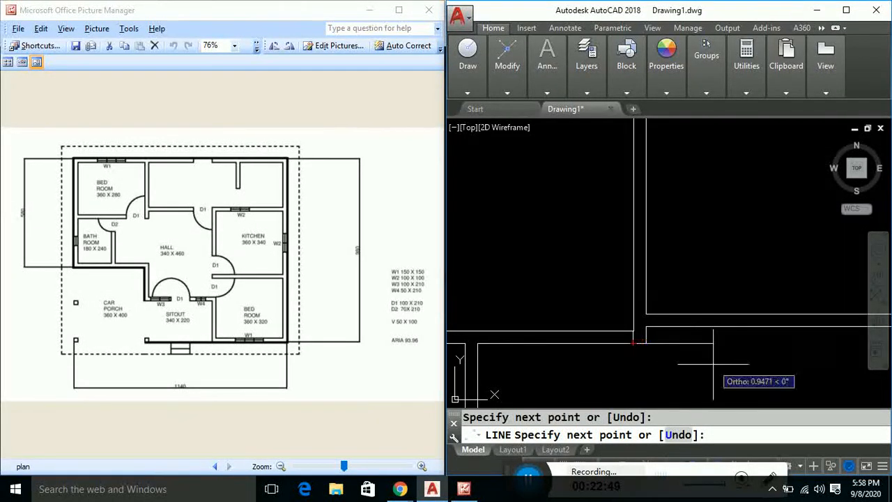
{"action": "middle_click_drag", "start_coordinate": [746, 341], "coordinate": [788, 300]}
{"action": "key", "text": "Escape"}
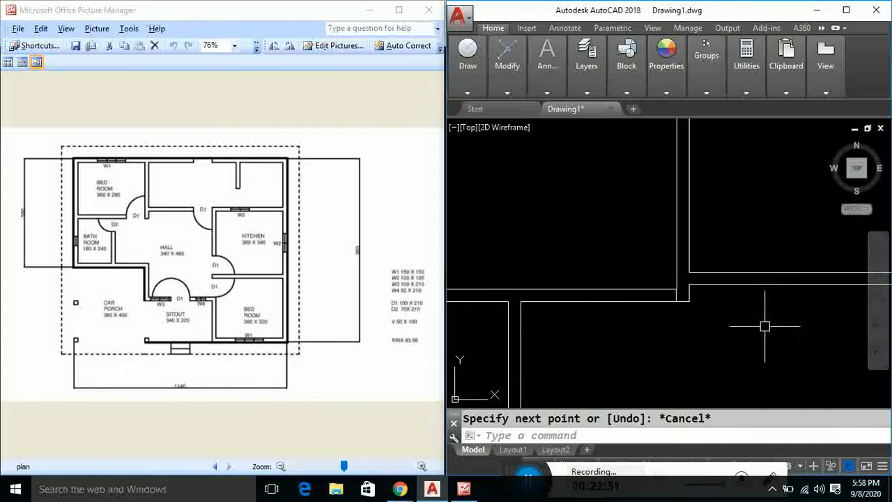
- Offset the door jamb line 1 m to the left to mark the bedroom door's width
{"action": "type", "text": "o"}
{"action": "key", "text": "Return"}
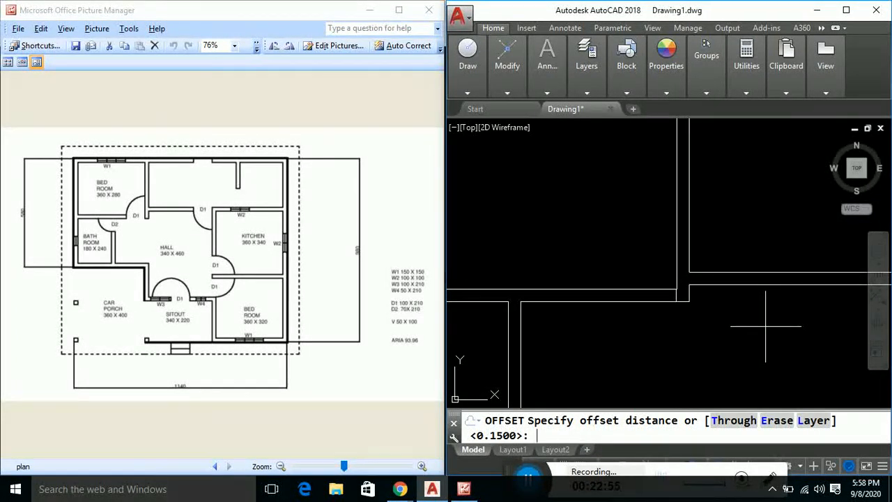
{"action": "type", "text": "1"}
{"action": "key", "text": "Return"}
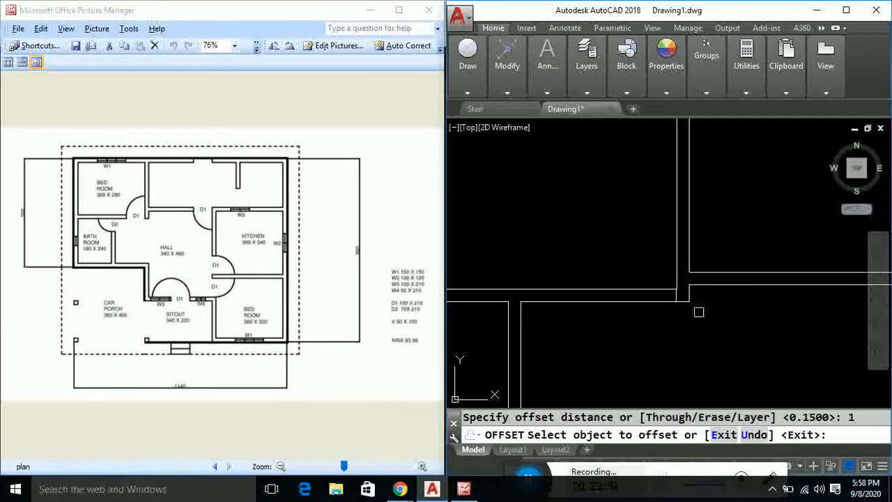
{"action": "left_click", "coordinate": [676, 295]}
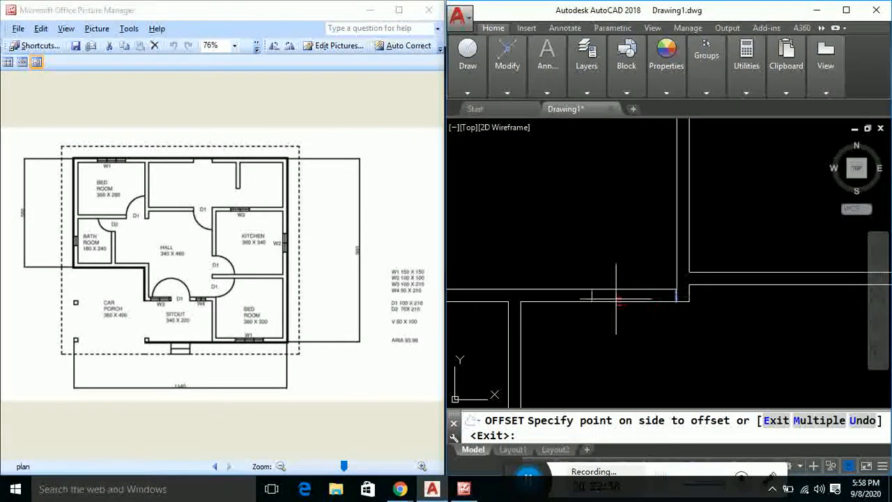
{"action": "left_click", "coordinate": [589, 323]}
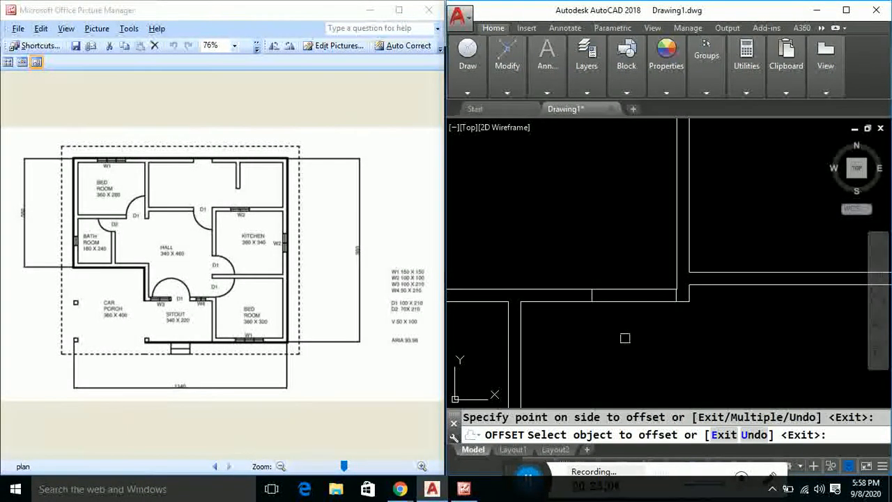
{"action": "key", "text": "Escape"}
- Trim both wall lines between the two jambs to open the bedroom doorway
{"action": "type", "text": "TR"}
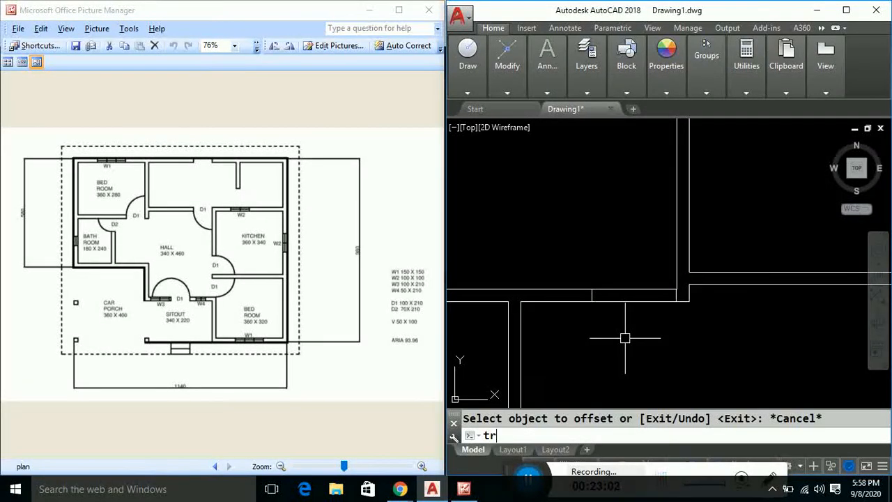
{"action": "key", "text": "Return"}
{"action": "key", "text": "Return"}
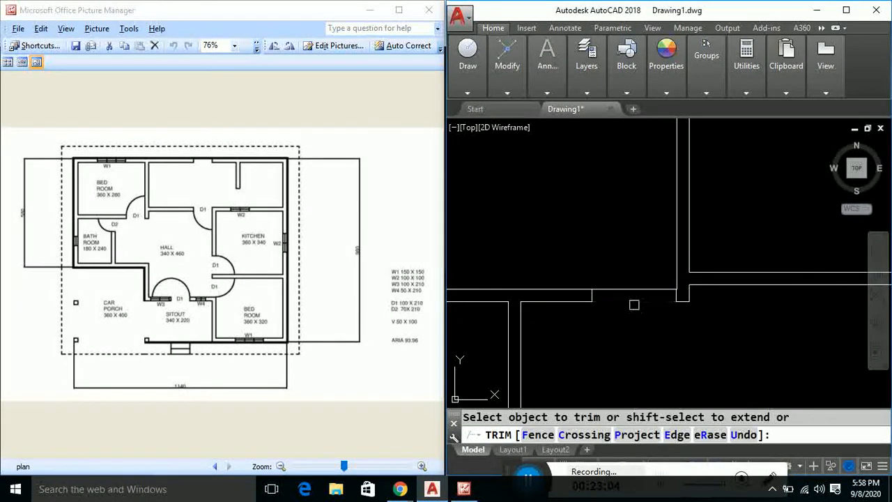
{"action": "left_click", "coordinate": [634, 287]}
{"action": "key", "text": "Escape"}
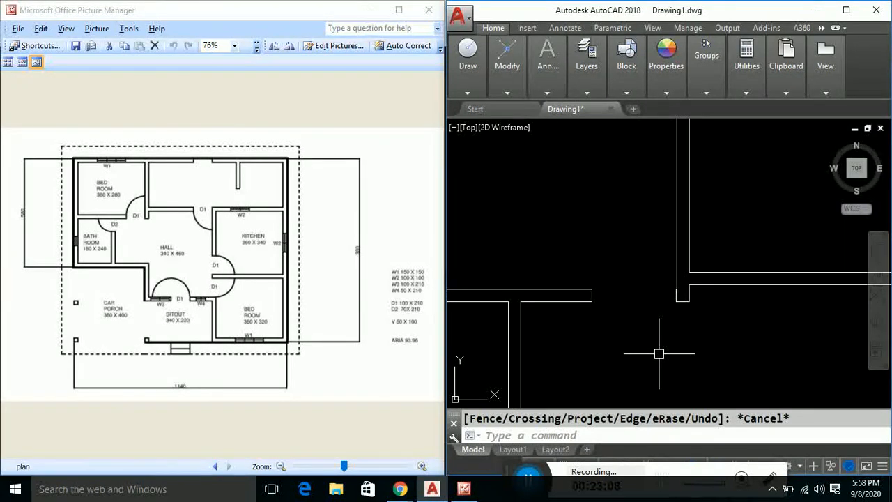
- Draw a horizontal line across the doorway along the wall's bedroom side, from the right jamb to the left jamb
{"action": "type", "text": "L"}
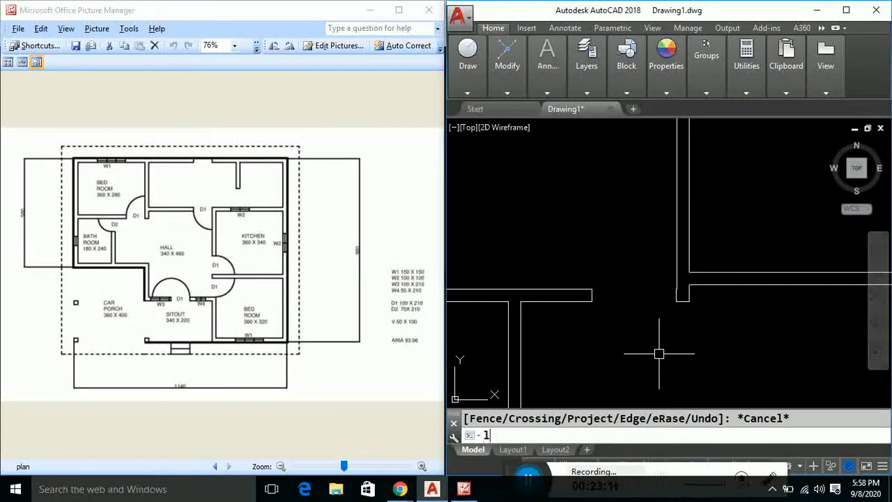
{"action": "key", "text": "Return"}
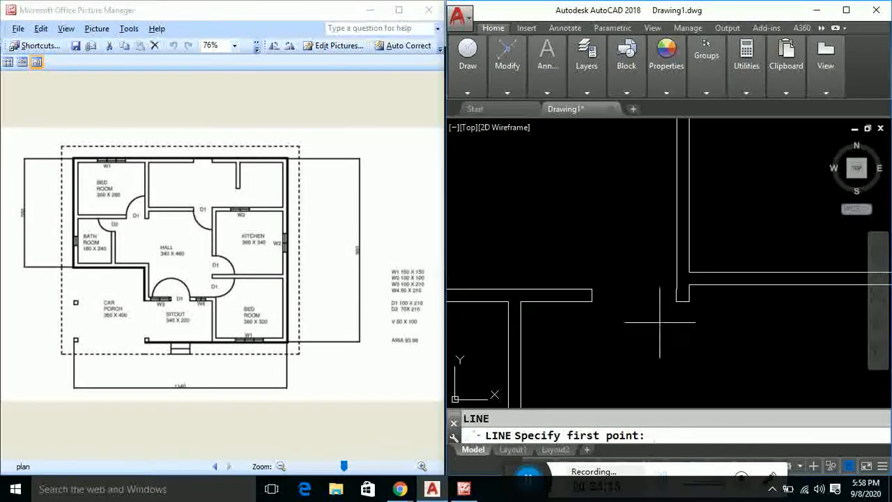
{"action": "scroll", "coordinate": [659, 320], "scroll_direction": "up", "scroll_amount": 4}
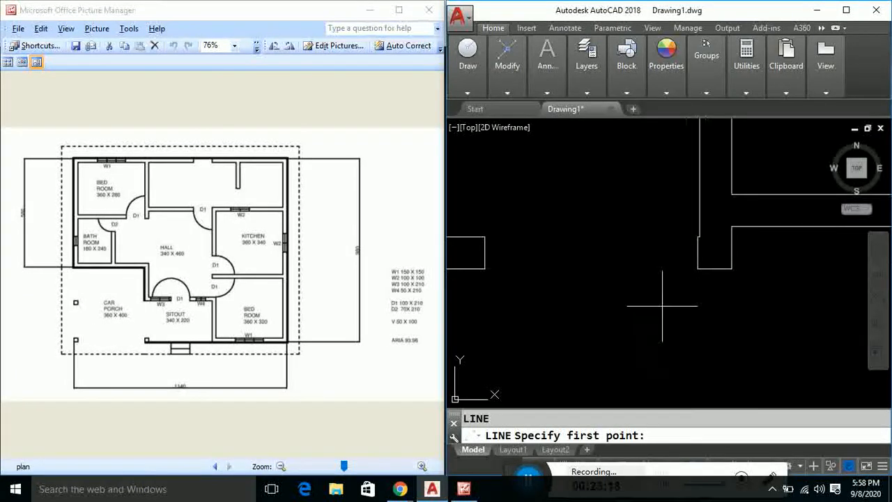
{"action": "left_click", "coordinate": [698, 237]}
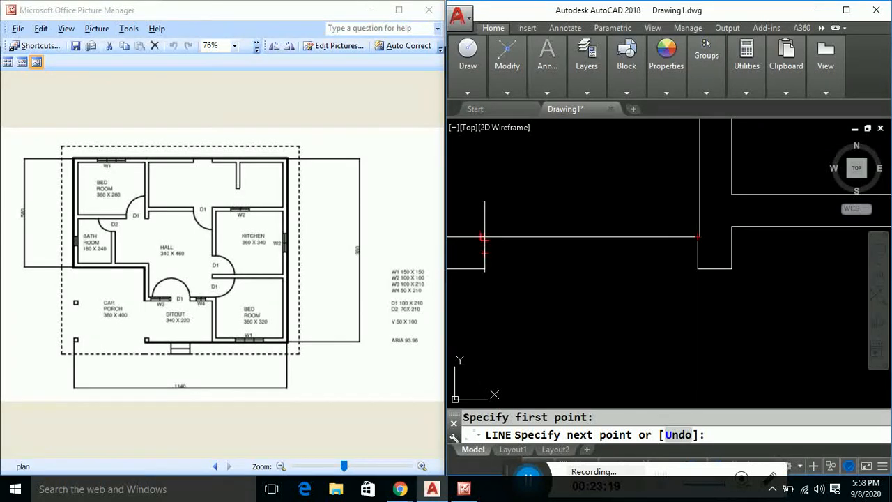
{"action": "left_click", "coordinate": [482, 236]}
{"action": "scroll", "coordinate": [553, 287], "scroll_direction": "down", "scroll_amount": 2}
{"action": "scroll", "coordinate": [553, 287], "scroll_direction": "down", "scroll_amount": 1}
{"action": "key", "text": "Escape"}
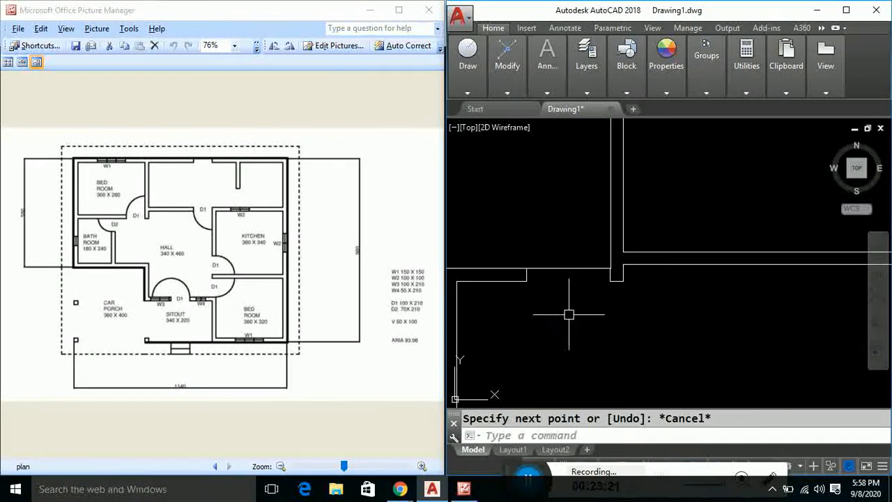
{"action": "scroll", "coordinate": [630, 342], "scroll_direction": "down", "scroll_amount": 2}
{"action": "type", "text": "t "}
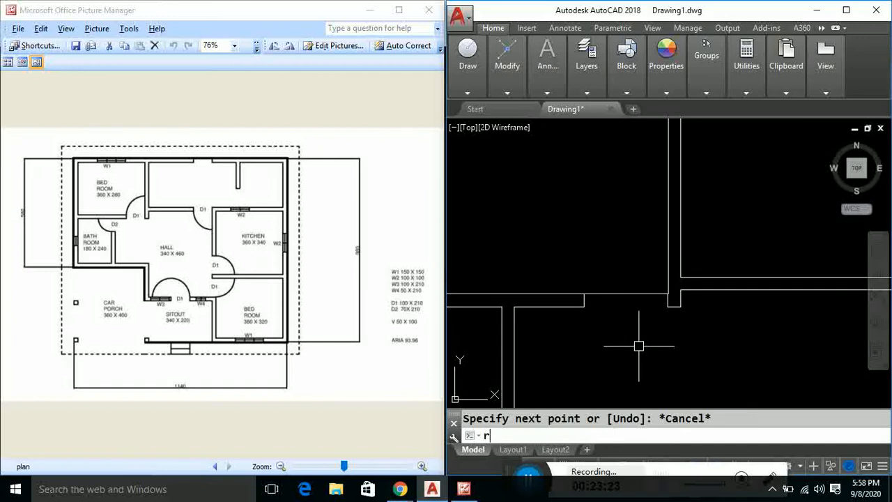
{"action": "type", "text": "o"}
{"action": "key", "text": "Return"}
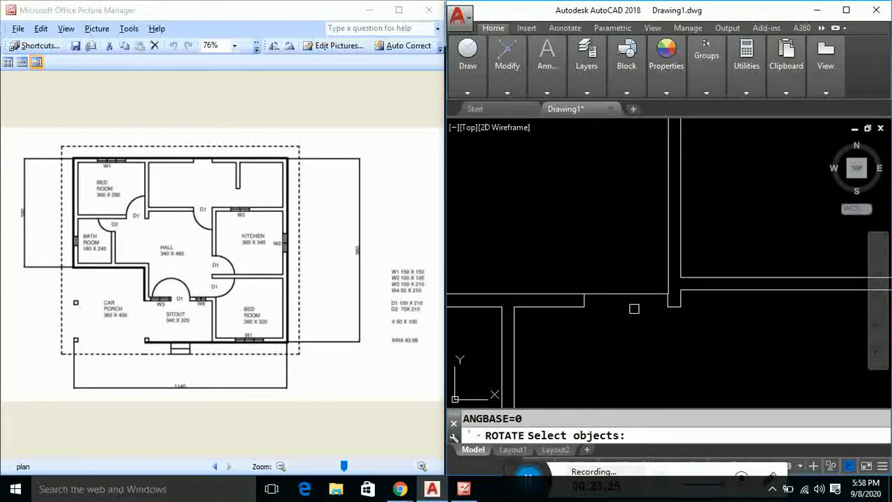
{"action": "left_click", "coordinate": [634, 293]}
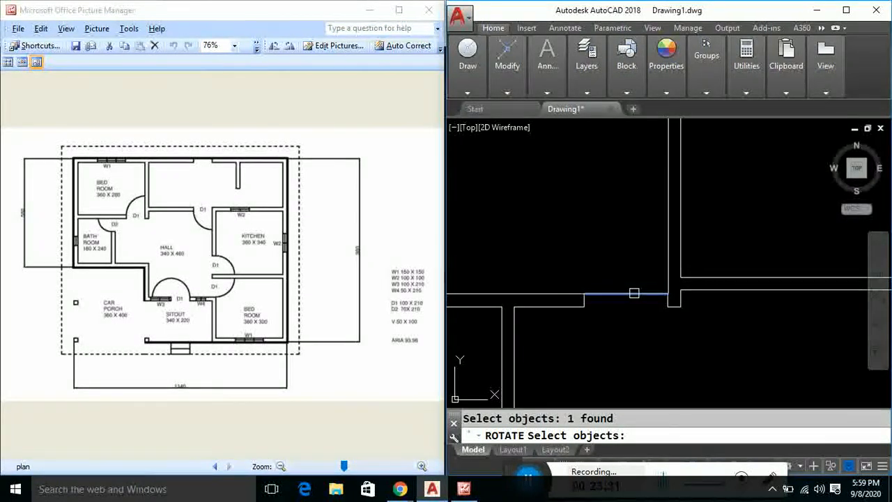
{"action": "key", "text": "Escape"}
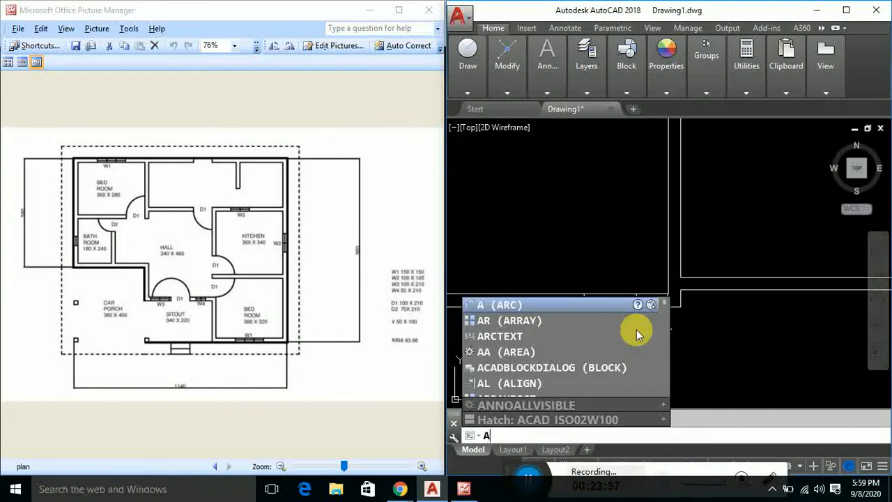
- Draw a quarter-circle door swing arc centred on the right jamb's upper corner, from the left jamb's upper corner to directly below the centre
{"action": "key", "text": "Return"}
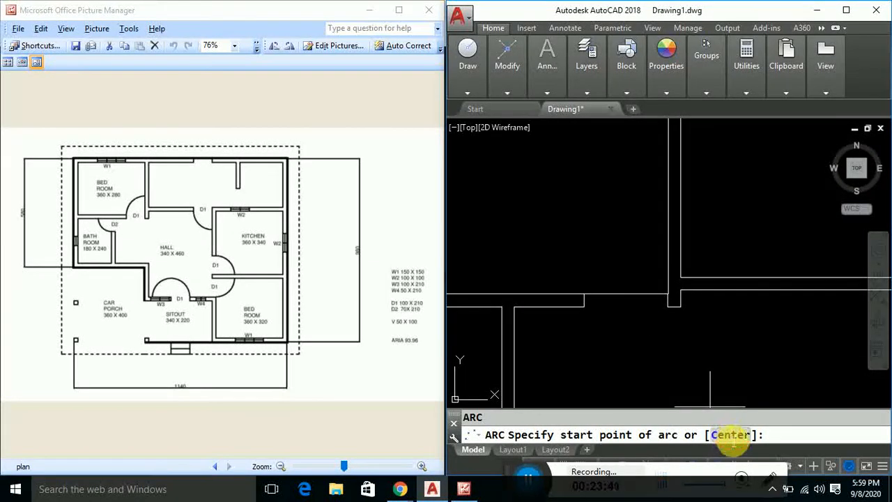
{"action": "left_click", "coordinate": [731, 435]}
{"action": "scroll", "coordinate": [648, 333], "scroll_direction": "up", "scroll_amount": 2}
{"action": "scroll", "coordinate": [648, 332], "scroll_direction": "up", "scroll_amount": 2}
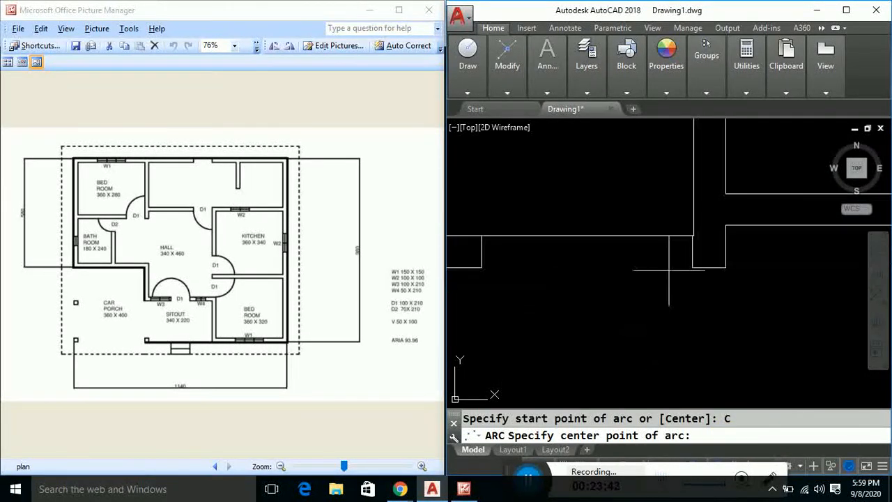
{"action": "scroll", "coordinate": [683, 258], "scroll_direction": "up", "scroll_amount": 2}
{"action": "left_click", "coordinate": [719, 204]}
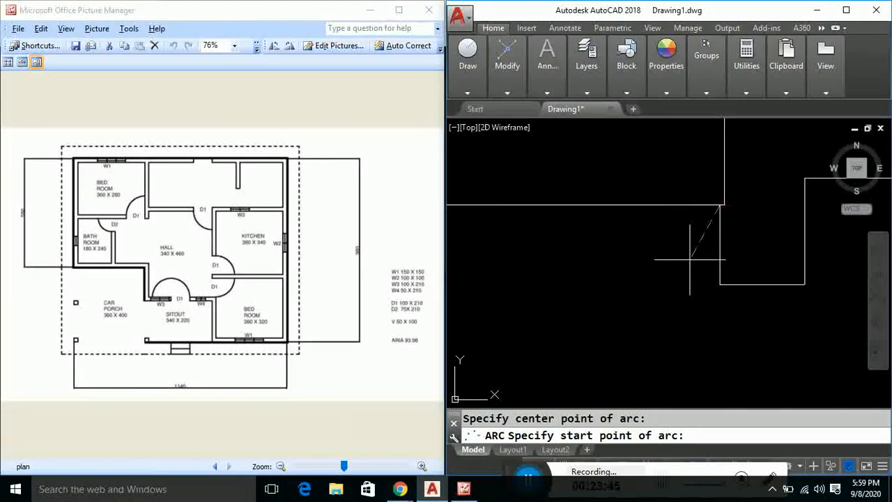
{"action": "scroll", "coordinate": [665, 293], "scroll_direction": "up", "scroll_amount": 3}
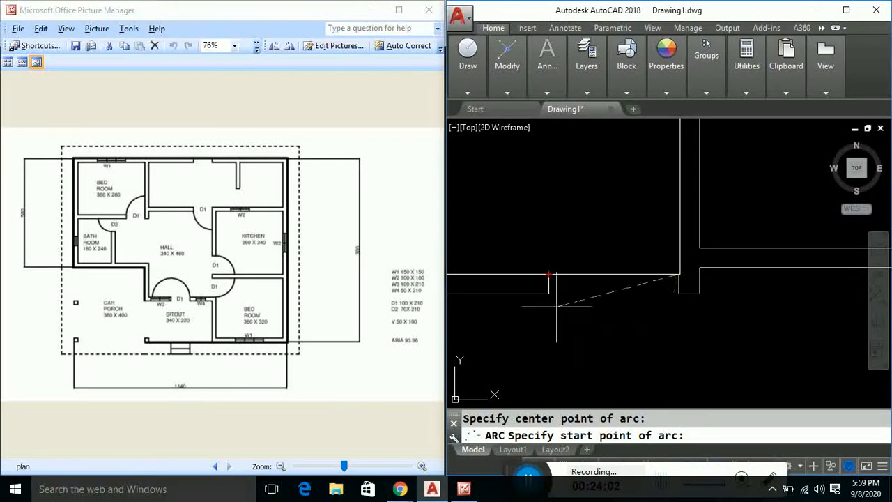
{"action": "left_click", "coordinate": [548, 273]}
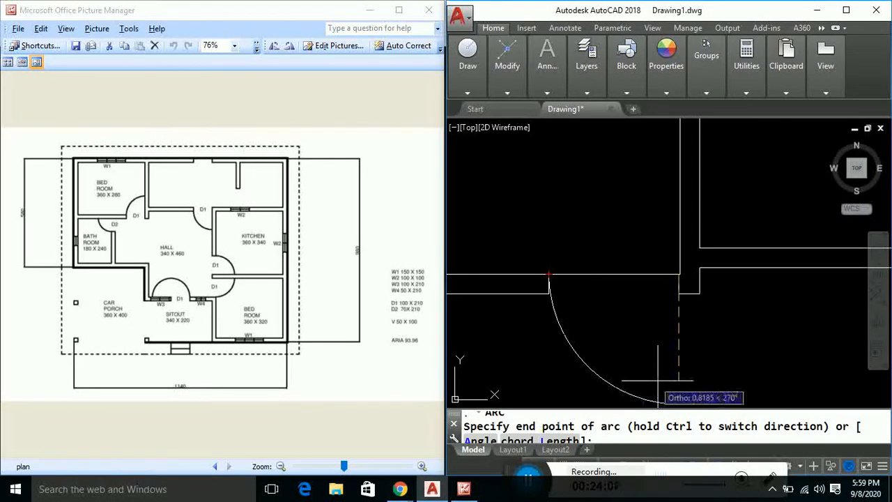
{"action": "middle_click_drag", "start_coordinate": [669, 380], "coordinate": [661, 328]}
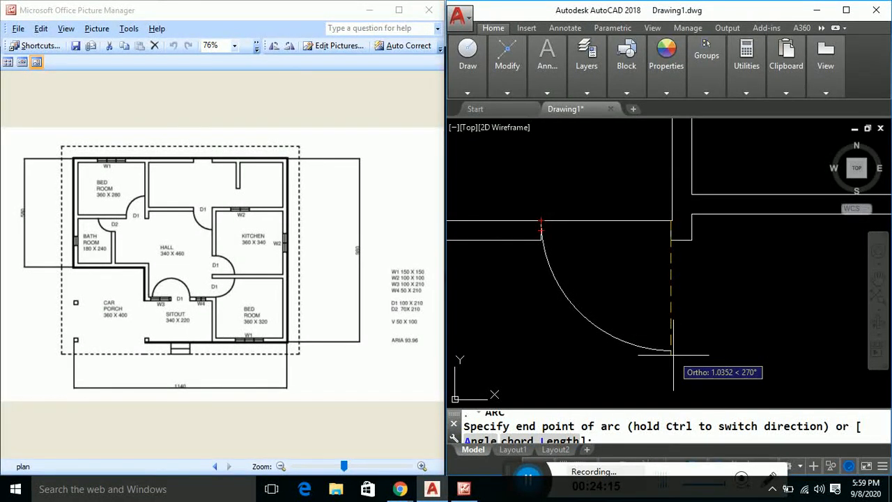
{"action": "left_click", "coordinate": [673, 352]}
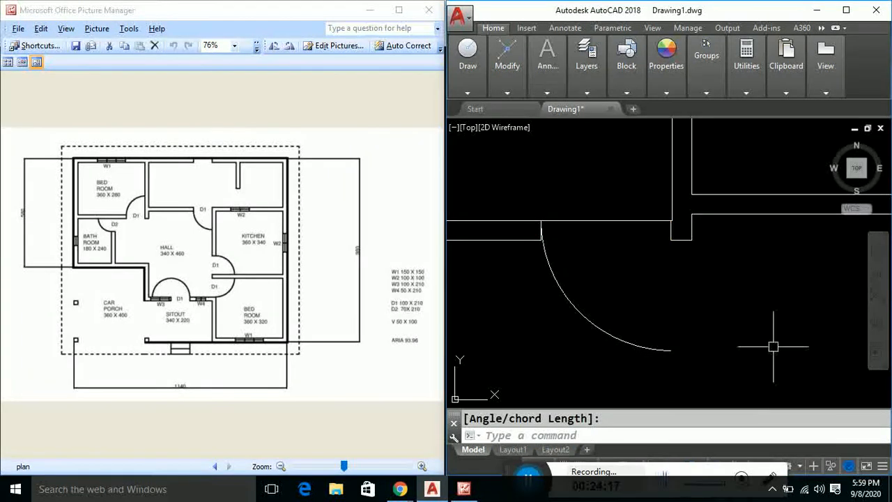
- Mirror the door swing arc about the horizontal doorway line into the bedroom, erasing the source arc
{"action": "type", "text": "mii"}
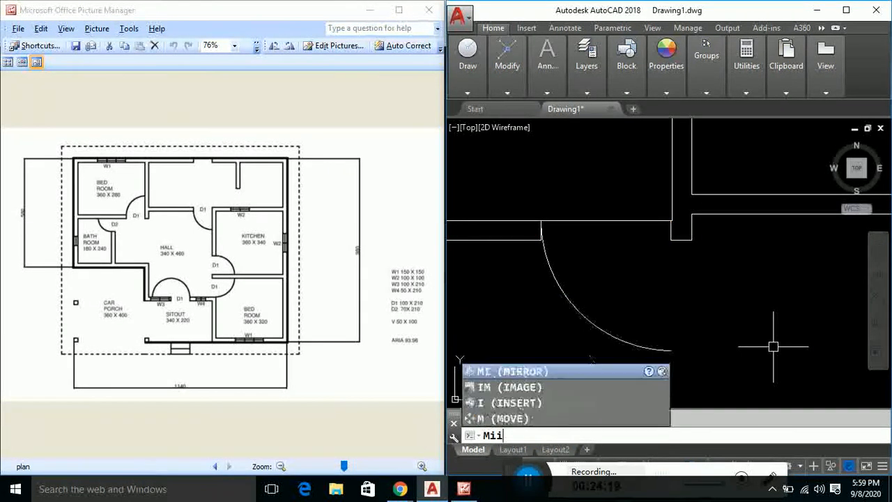
{"action": "key", "text": "BackSpace"}
{"action": "key", "text": "Return"}
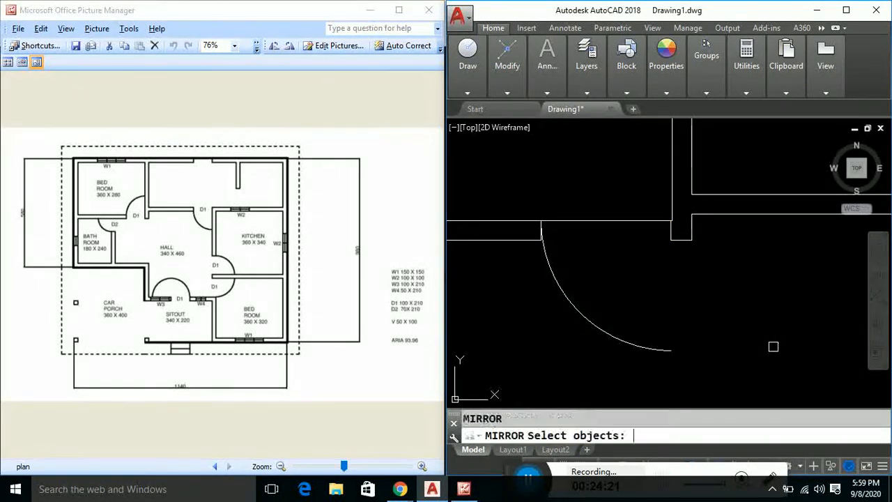
{"action": "left_click", "coordinate": [666, 351]}
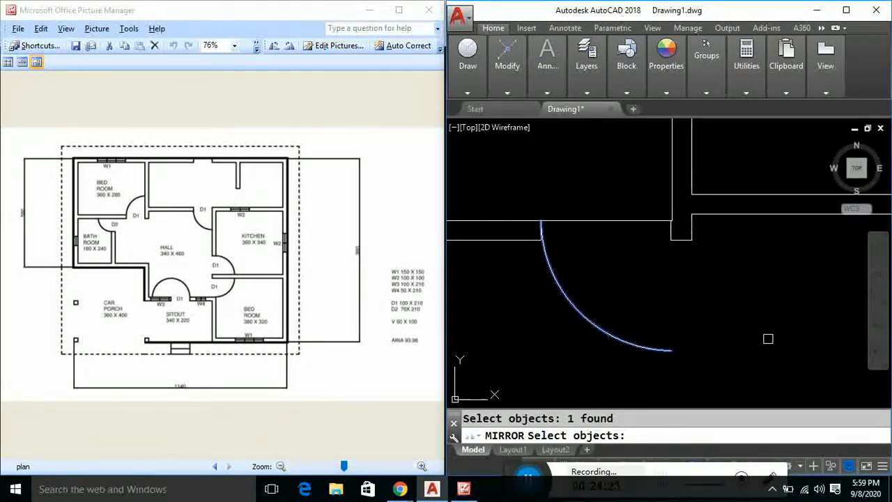
{"action": "key", "text": "Return"}
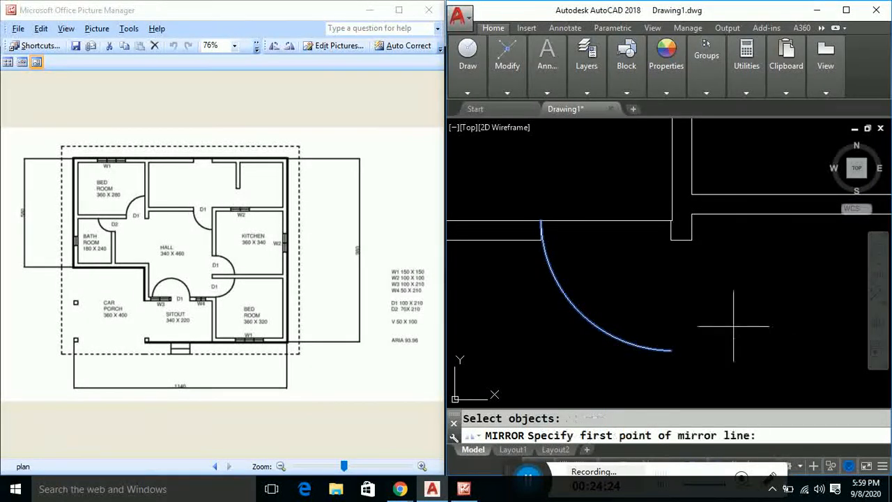
{"action": "left_click", "coordinate": [540, 220]}
{"action": "left_click", "coordinate": [632, 220]}
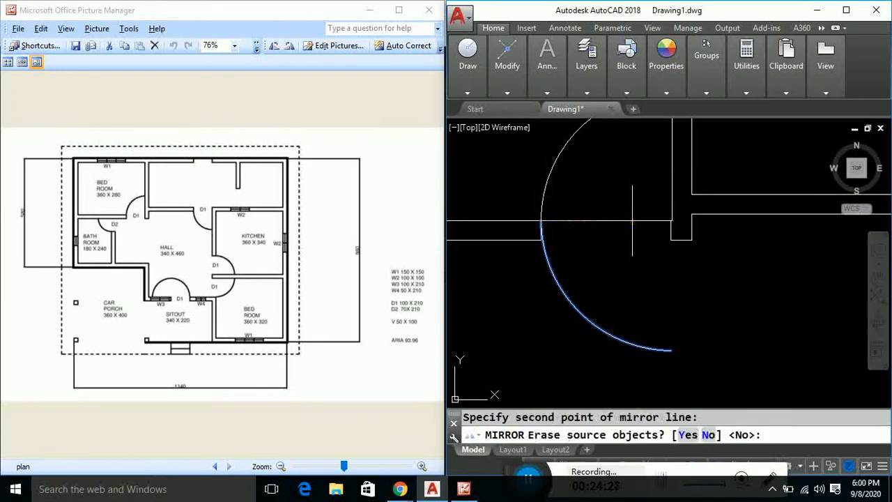
{"action": "left_click", "coordinate": [695, 439]}
{"action": "scroll", "coordinate": [694, 337], "scroll_direction": "down", "scroll_amount": 2}
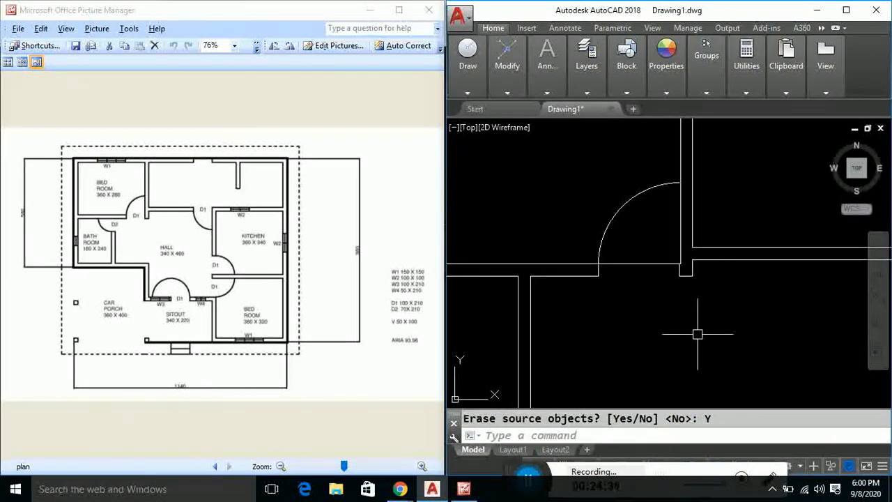
- Delete the mirrored door swing arc inside the bedroom
{"action": "middle_click_drag", "start_coordinate": [697, 335], "coordinate": [691, 353]}
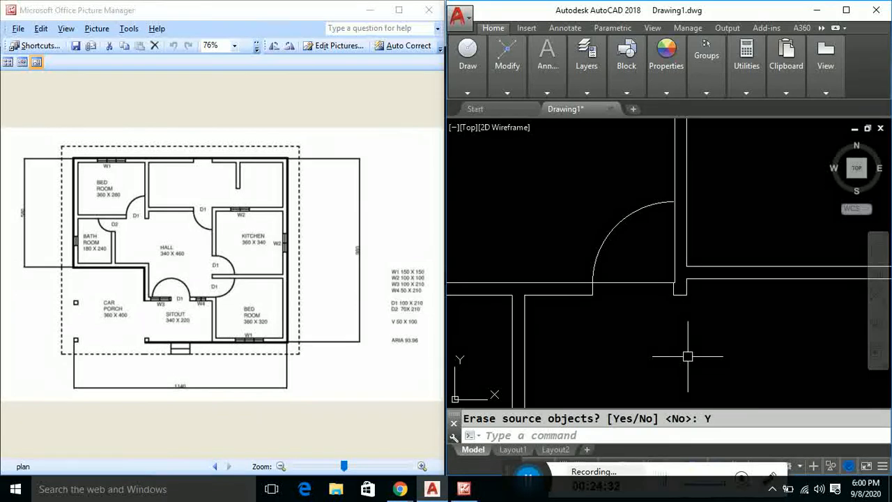
{"action": "left_click", "coordinate": [617, 225]}
{"action": "mouse_move", "coordinate": [617, 225]}
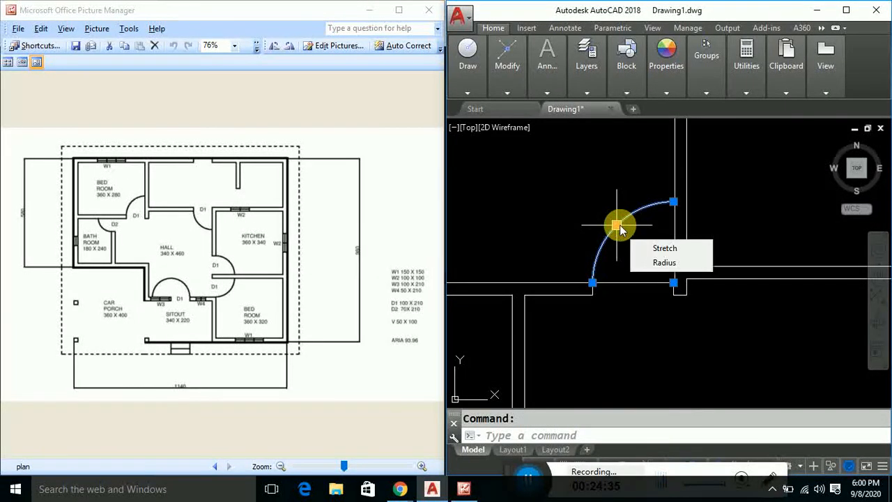
{"action": "key", "text": "Delete"}
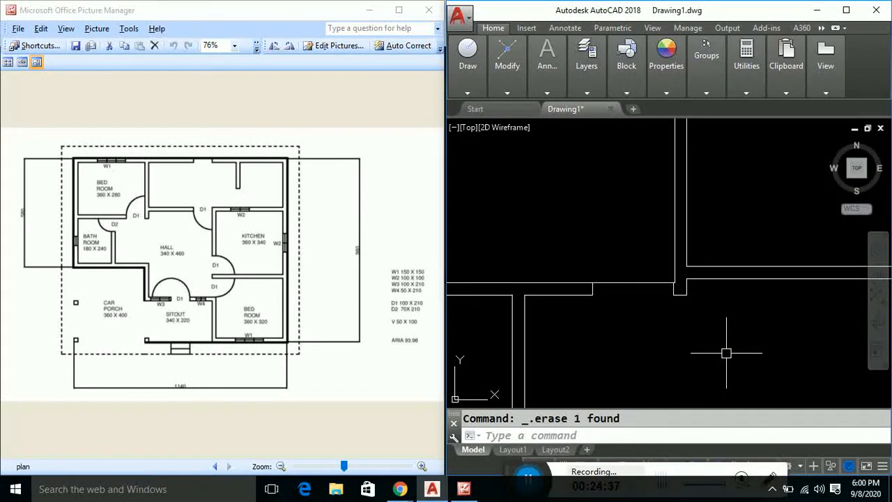
- Rotate the horizontal line that spans the bedroom doorway
{"action": "type", "text": "ro"}
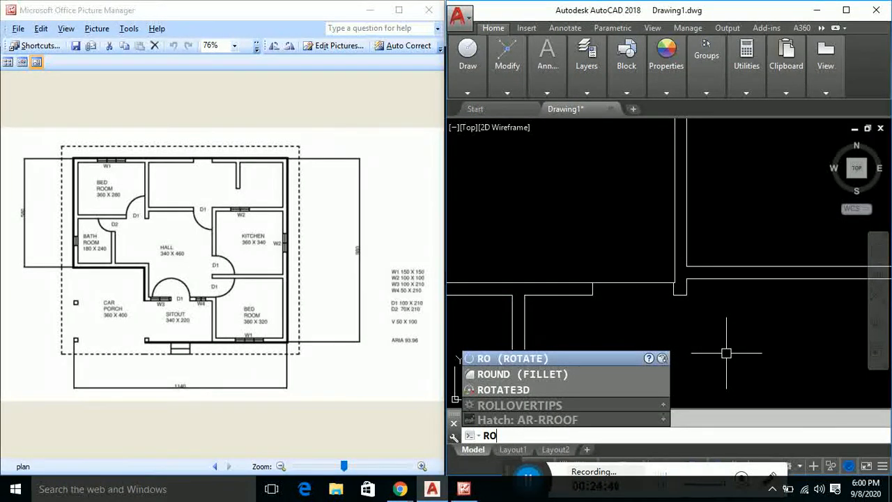
- Delete the leftover wall line segment spanning the upper-left bedroom's door opening
{"action": "key", "text": "Return"}
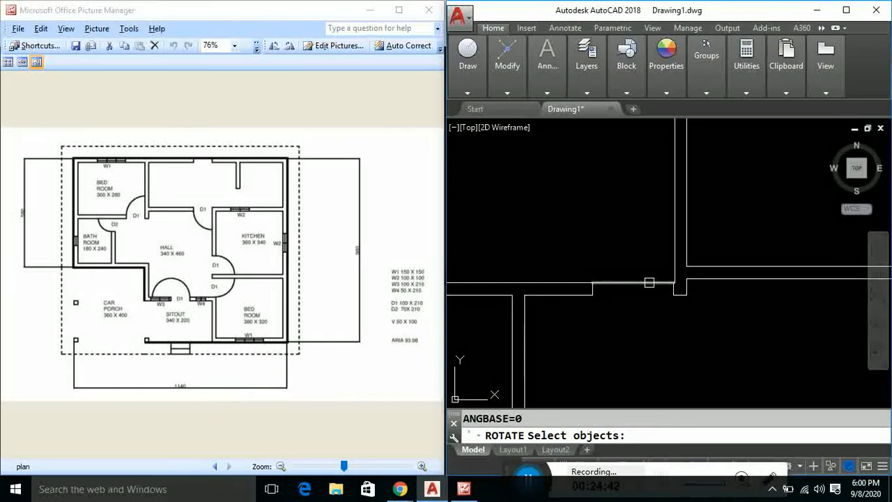
{"action": "key", "text": "Escape"}
{"action": "left_click", "coordinate": [645, 283]}
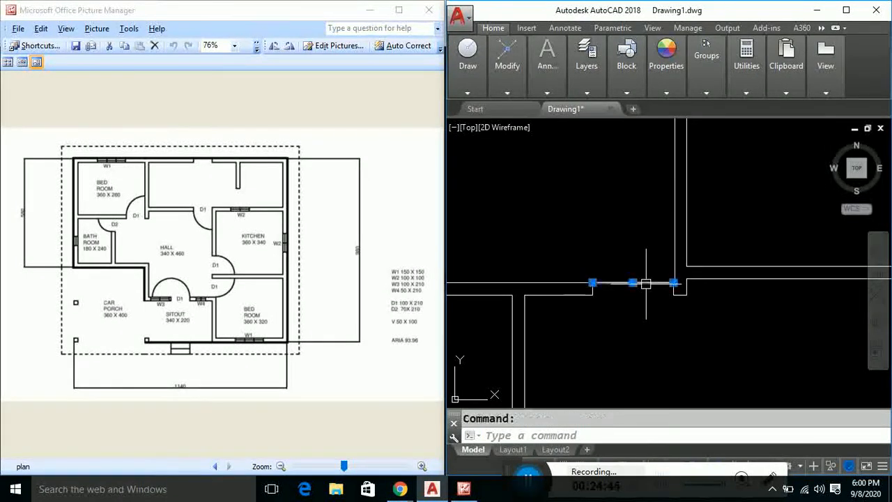
{"action": "key", "text": "Delete"}
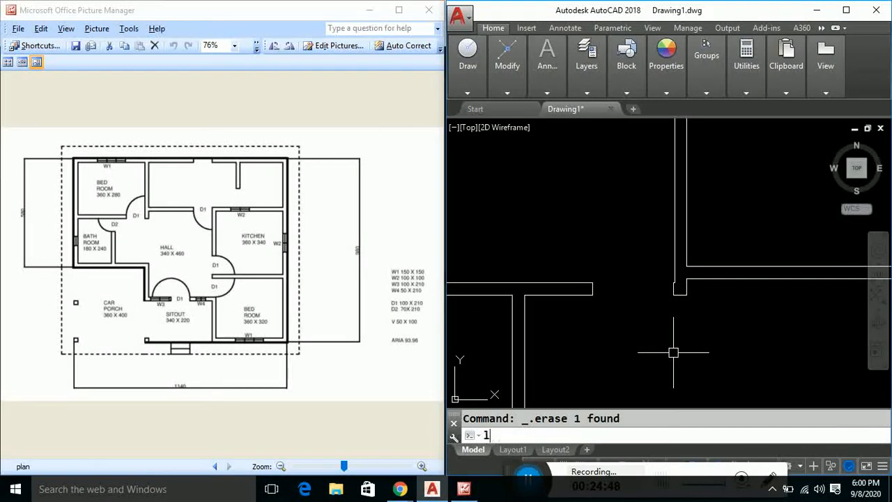
- Draw a door leaf line 1 unit straight up from the jamb corner on the right side of the bedroom's door opening
{"action": "type", "text": "l"}
{"action": "key", "text": "Return"}
{"action": "scroll", "coordinate": [664, 262], "scroll_direction": "up", "scroll_amount": 3}
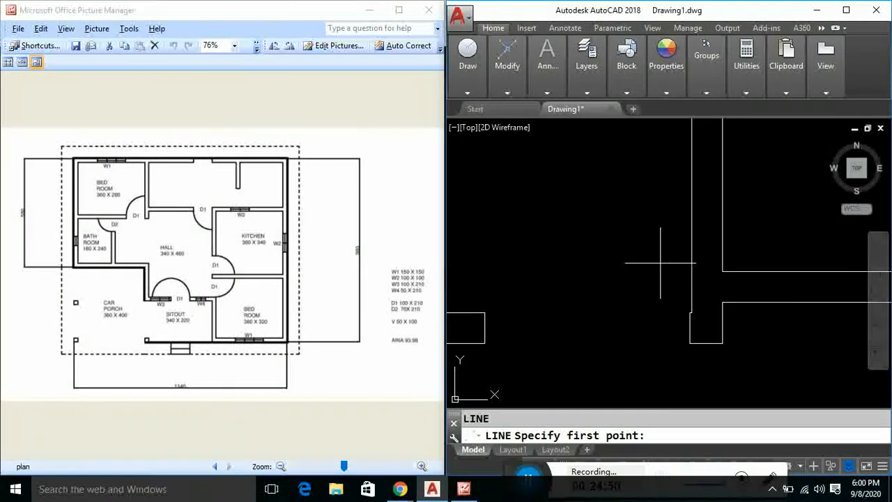
{"action": "left_click", "coordinate": [689, 313]}
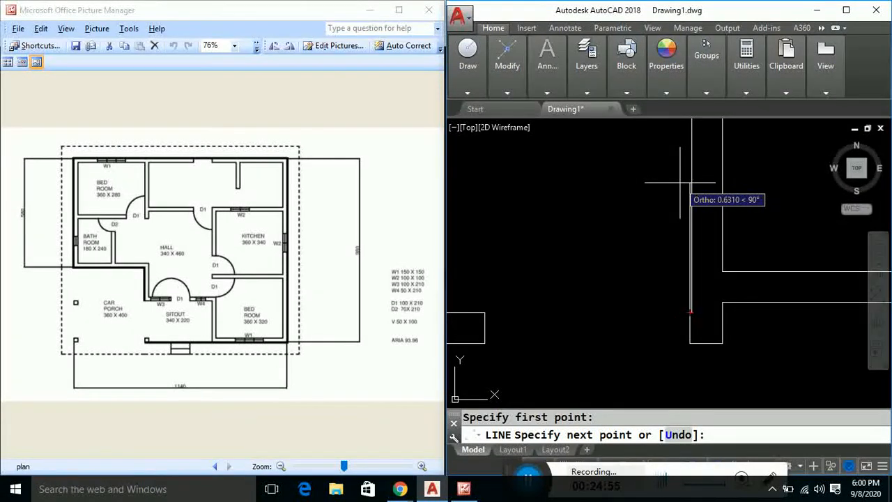
{"action": "type", "text": "1"}
{"action": "key", "text": "Return"}
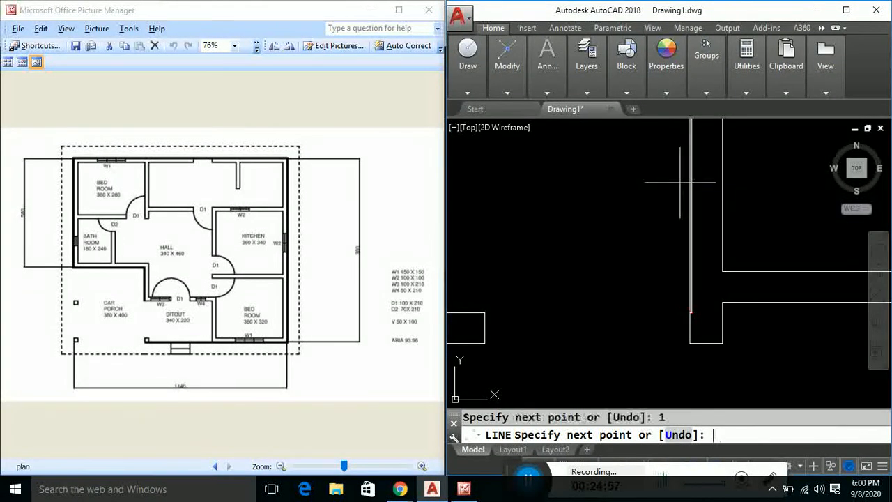
{"action": "scroll", "coordinate": [682, 182], "scroll_direction": "down", "scroll_amount": 2}
{"action": "key", "text": "Escape"}
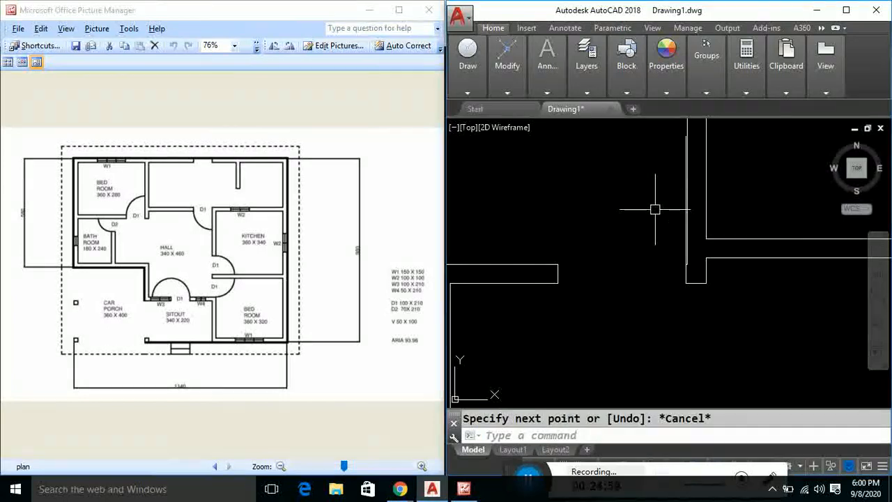
- Draw the bedroom door swing as an arc centred on the jamb corner, from the leaf line's upper end to the opposite jamb
{"action": "type", "text": "A"}
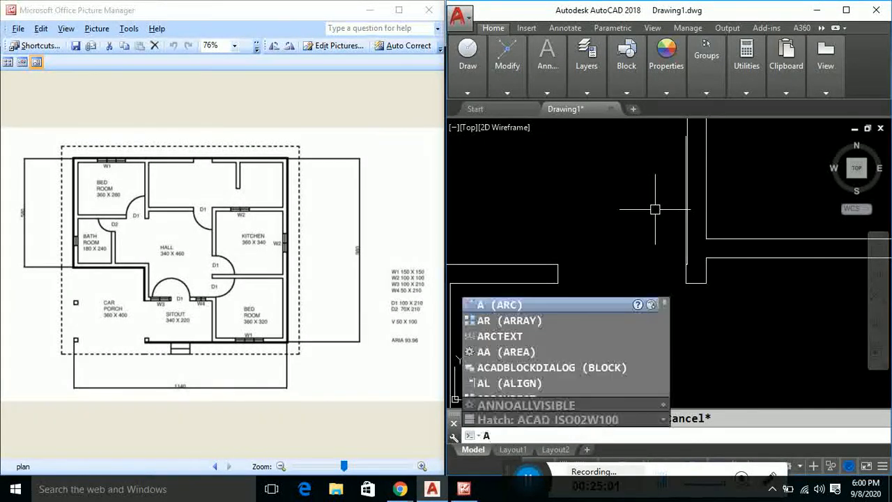
{"action": "key", "text": "Return"}
{"action": "scroll", "coordinate": [662, 230], "scroll_direction": "up", "scroll_amount": 2}
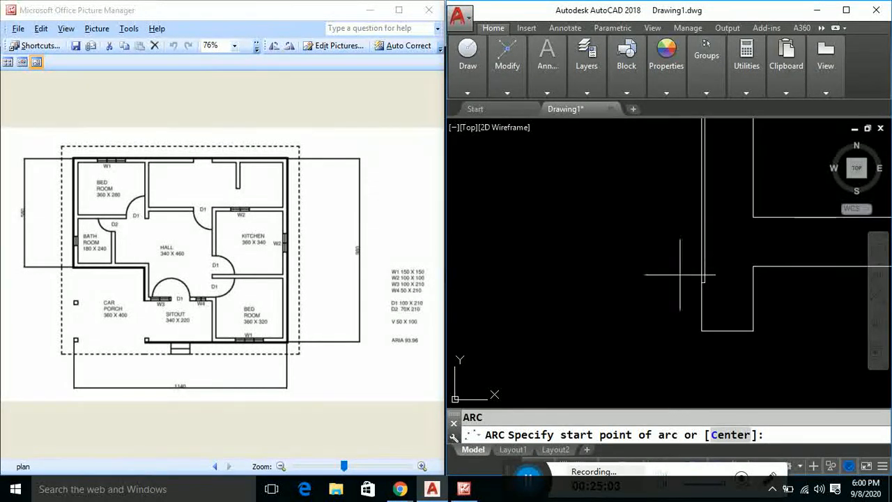
{"action": "scroll", "coordinate": [687, 258], "scroll_direction": "up", "scroll_amount": 2}
{"action": "type", "text": "C"}
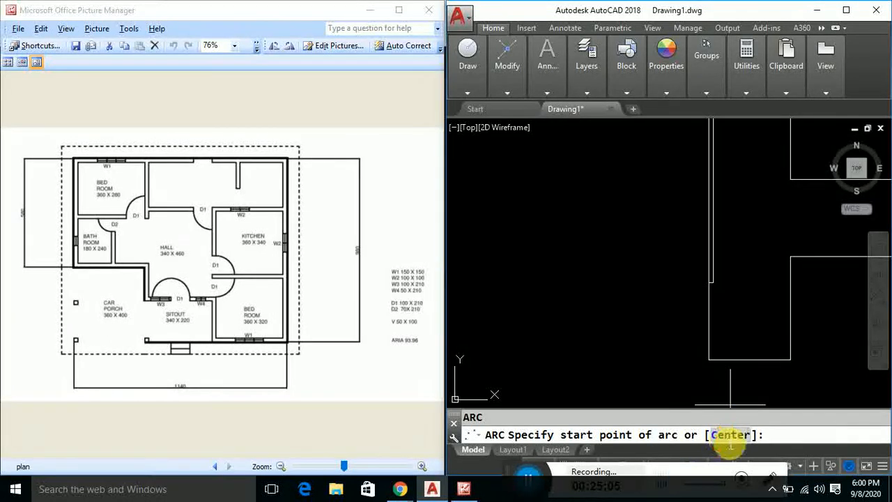
{"action": "key", "text": "Return"}
{"action": "left_click", "coordinate": [708, 282]}
{"action": "scroll", "coordinate": [657, 277], "scroll_direction": "down", "scroll_amount": 4}
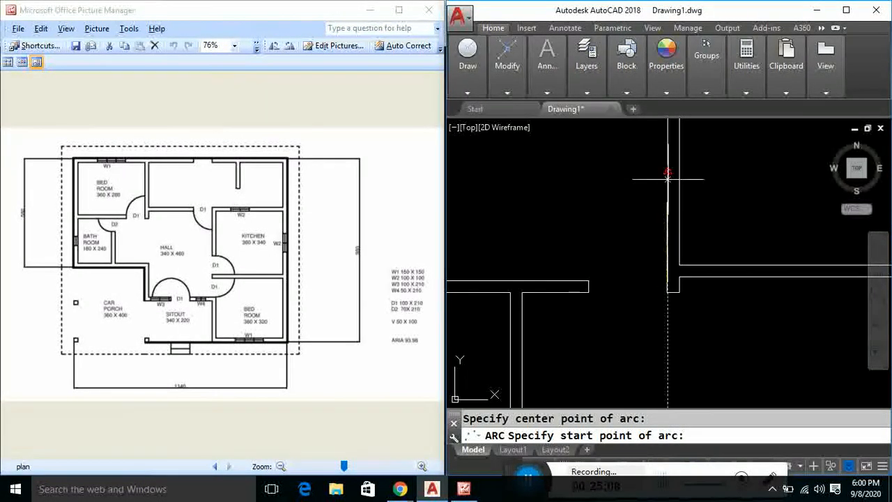
{"action": "scroll", "coordinate": [667, 179], "scroll_direction": "up", "scroll_amount": 2}
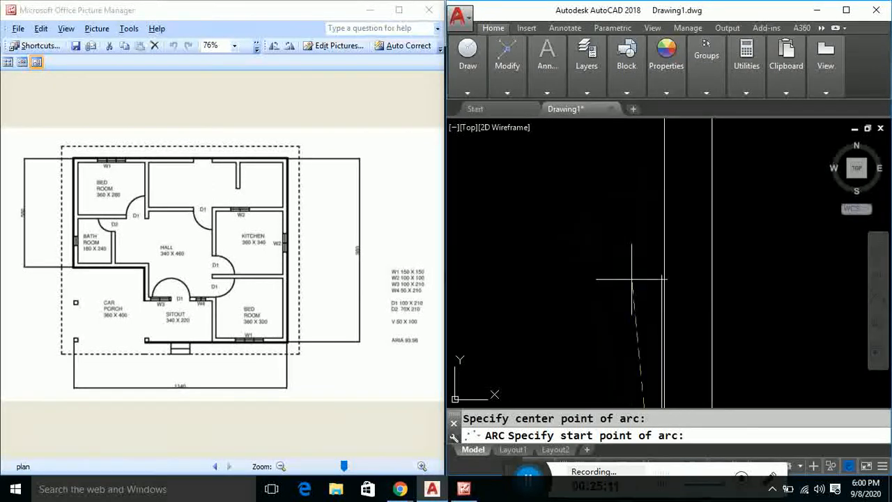
{"action": "scroll", "coordinate": [659, 272], "scroll_direction": "up", "scroll_amount": 1}
{"action": "left_click", "coordinate": [660, 274]}
{"action": "scroll", "coordinate": [583, 318], "scroll_direction": "down", "scroll_amount": 3}
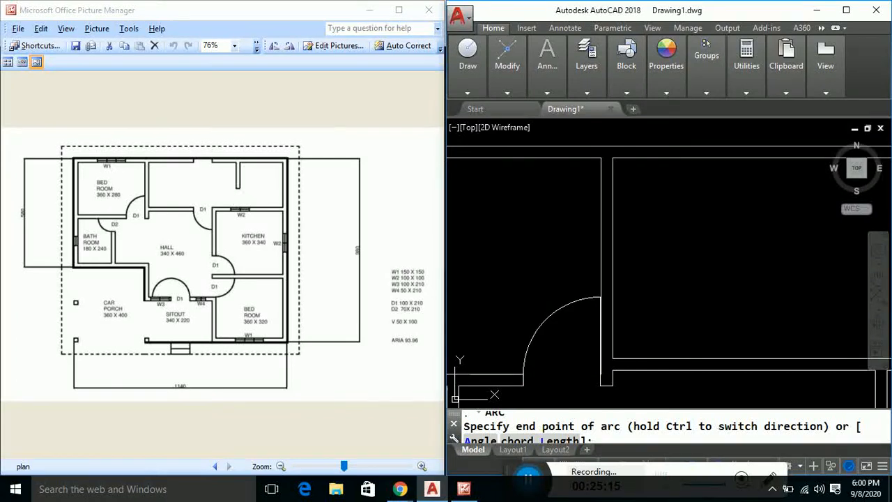
{"action": "left_click", "coordinate": [523, 374]}
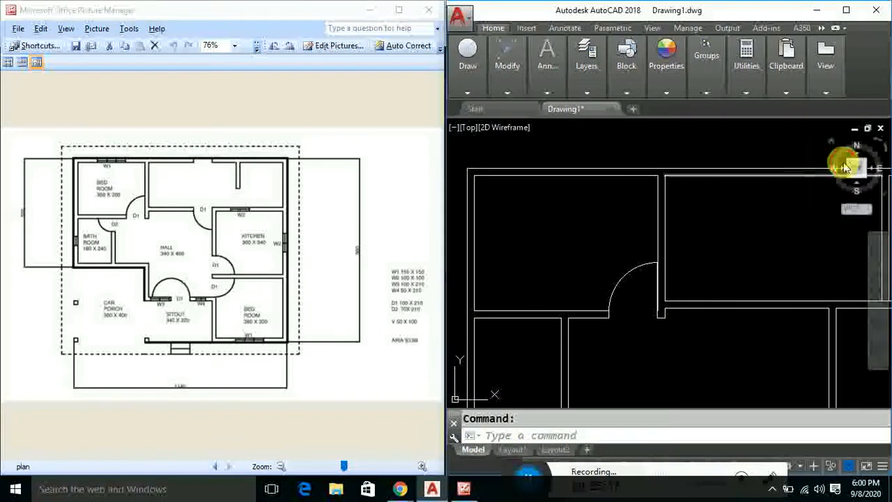
- Draw a short vertical line across the hall's upper wall, just left of the corner where it meets the kitchen wall
{"action": "scroll", "coordinate": [766, 239], "scroll_direction": "down", "scroll_amount": 3}
{"action": "mouse_move", "coordinate": [776, 255]}
{"action": "middle_mouse_down"}
{"action": "mouse_move", "coordinate": [697, 207]}
{"action": "mouse_move", "coordinate": [666, 211]}
{"action": "middle_mouse_up"}
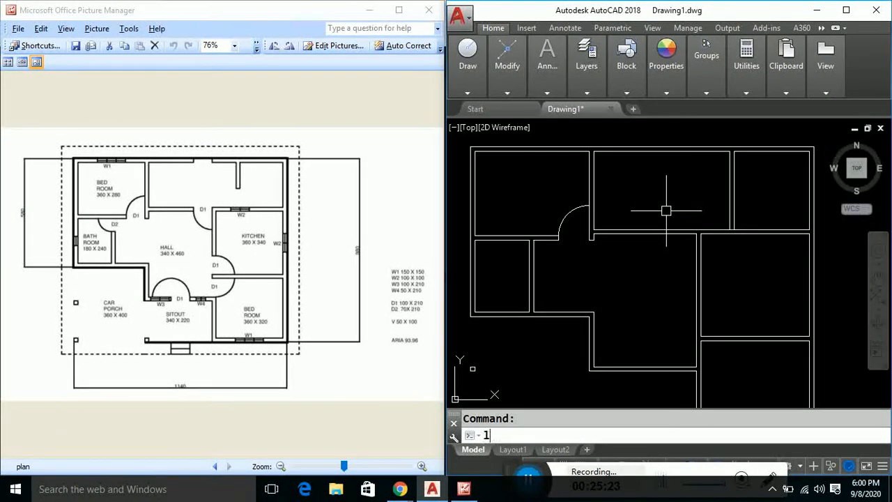
{"action": "key", "text": "Return"}
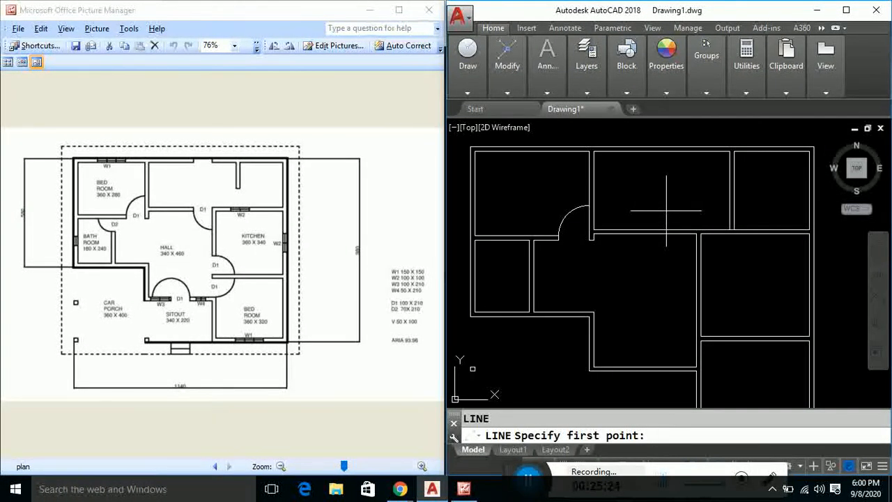
{"action": "scroll", "coordinate": [666, 210], "scroll_direction": "up", "scroll_amount": 6}
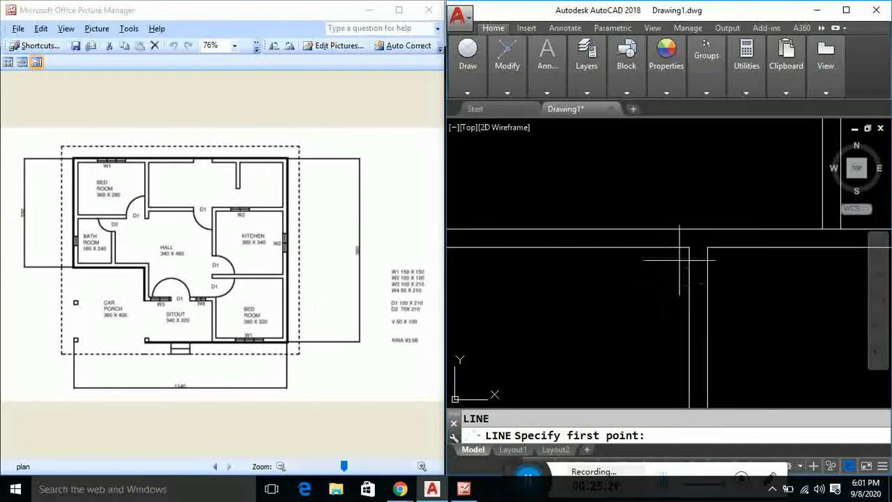
{"action": "scroll", "coordinate": [679, 260], "scroll_direction": "up", "scroll_amount": 3}
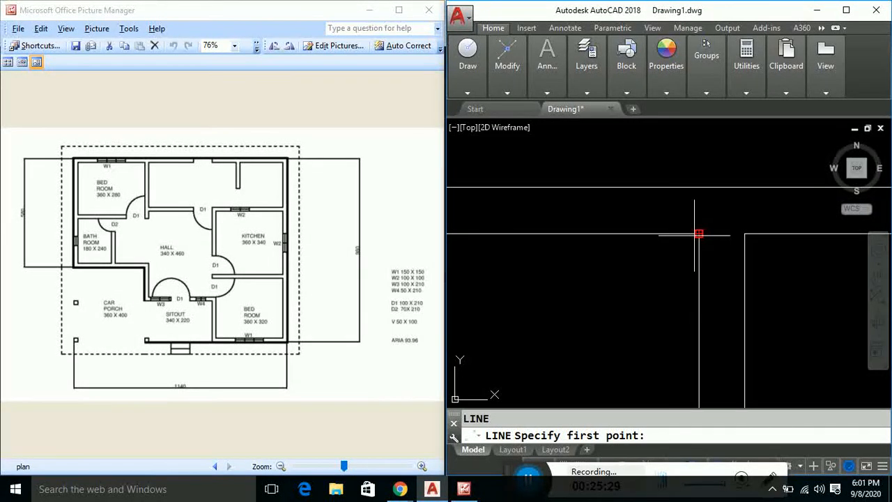
{"action": "scroll", "coordinate": [696, 232], "scroll_direction": "up", "scroll_amount": 3}
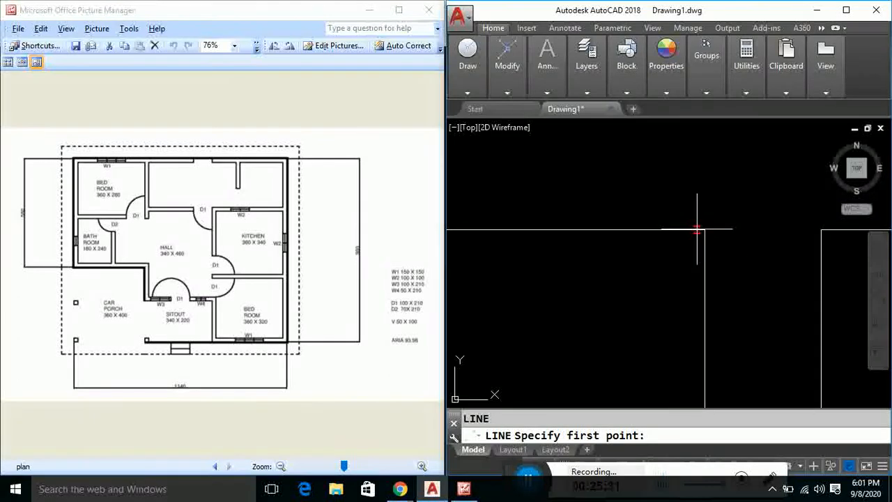
{"action": "left_click", "coordinate": [696, 230]}
{"action": "scroll", "coordinate": [695, 180], "scroll_direction": "down", "scroll_amount": 3}
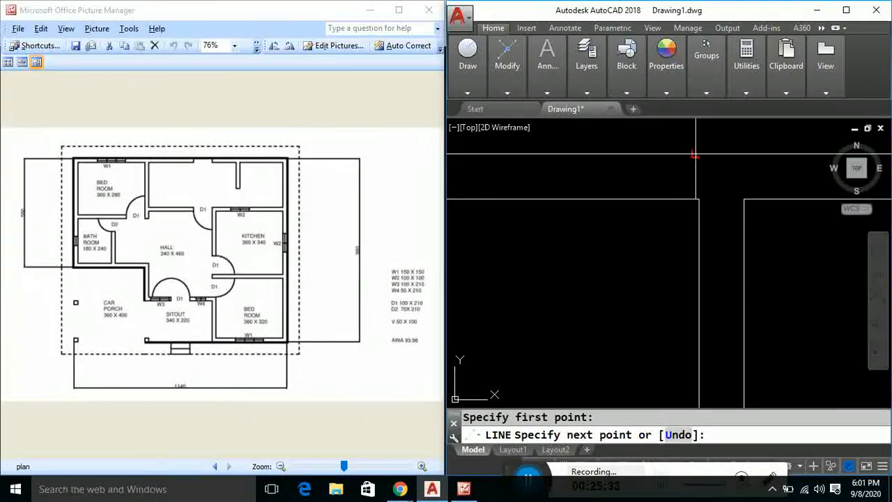
{"action": "key", "text": "Escape"}
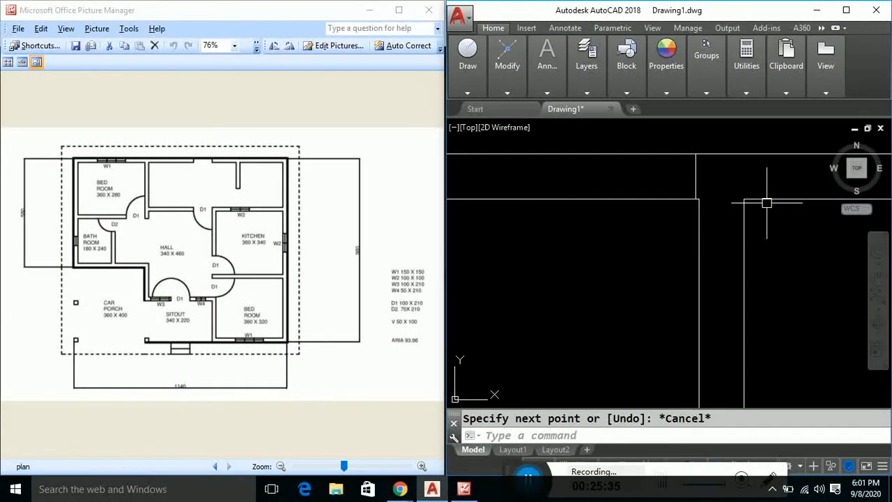
- Offset the short line across the hall's upper wall by 1 unit to the left to mark the door width
{"action": "type", "text": "o"}
{"action": "key", "text": "Return"}
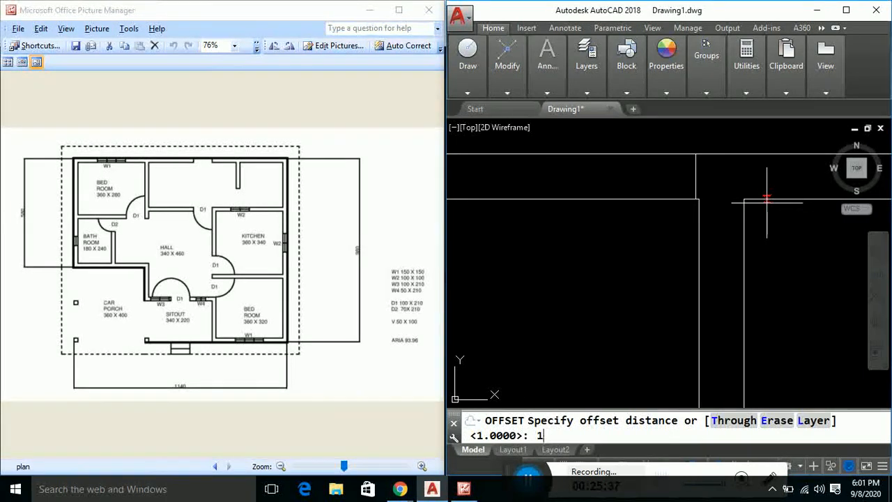
{"action": "type", "text": "1"}
{"action": "key", "text": "Return"}
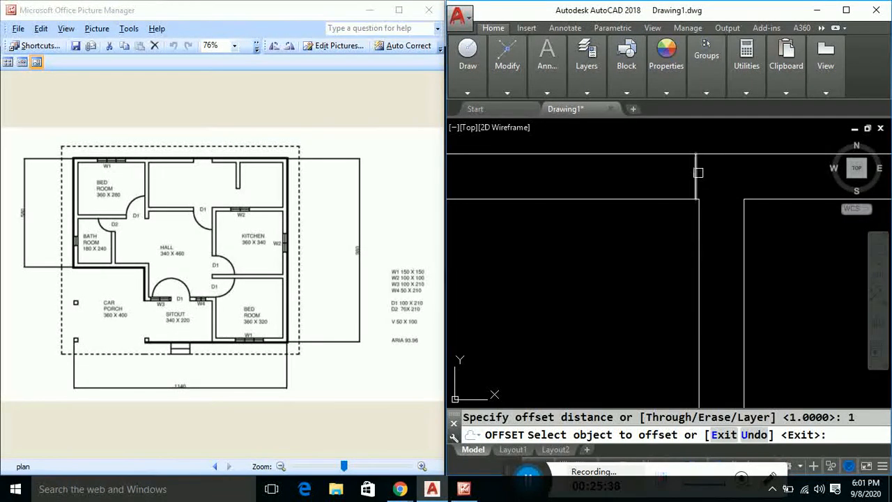
{"action": "left_click", "coordinate": [698, 173]}
{"action": "left_click", "coordinate": [530, 183]}
{"action": "scroll", "coordinate": [581, 249], "scroll_direction": "down", "scroll_amount": 2}
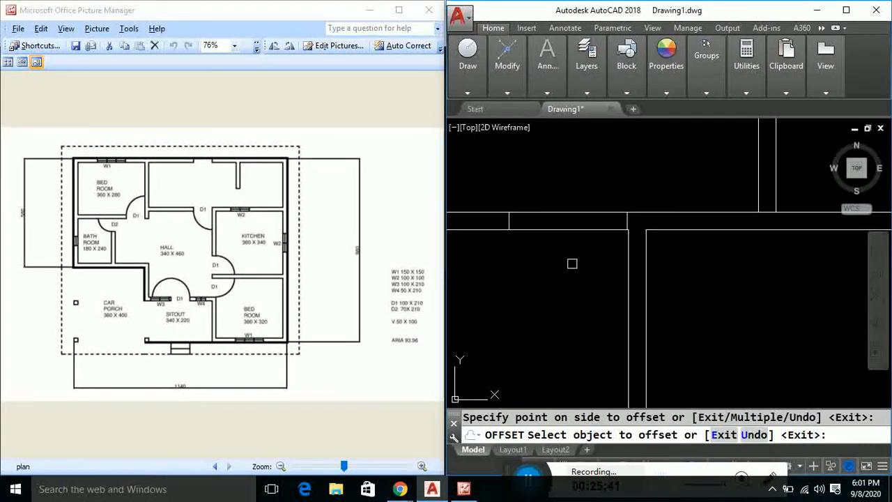
{"action": "middle_click_drag", "start_coordinate": [571, 268], "coordinate": [645, 274]}
{"action": "key", "text": "Escape"}
- Trim both lines of the hall's upper wall between the two jamb lines to create the door opening
{"action": "type", "text": "t"}
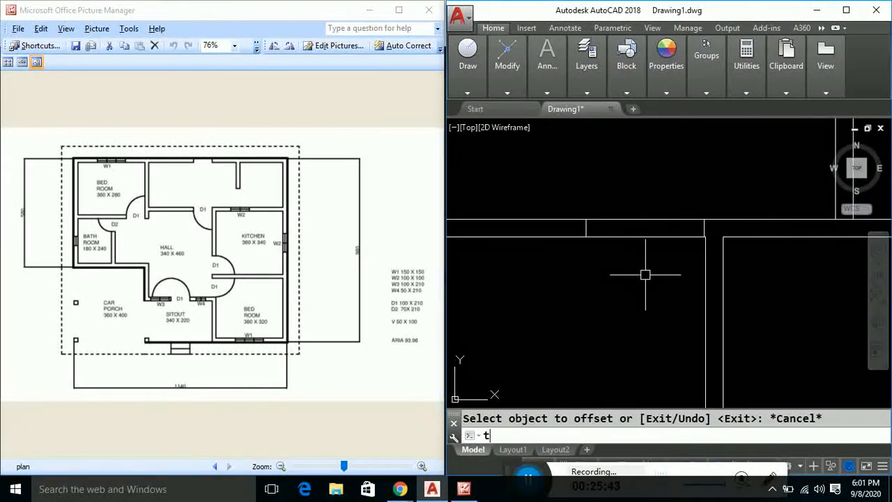
{"action": "type", "text": "r"}
{"action": "key", "text": "Return"}
{"action": "key", "text": "Return"}
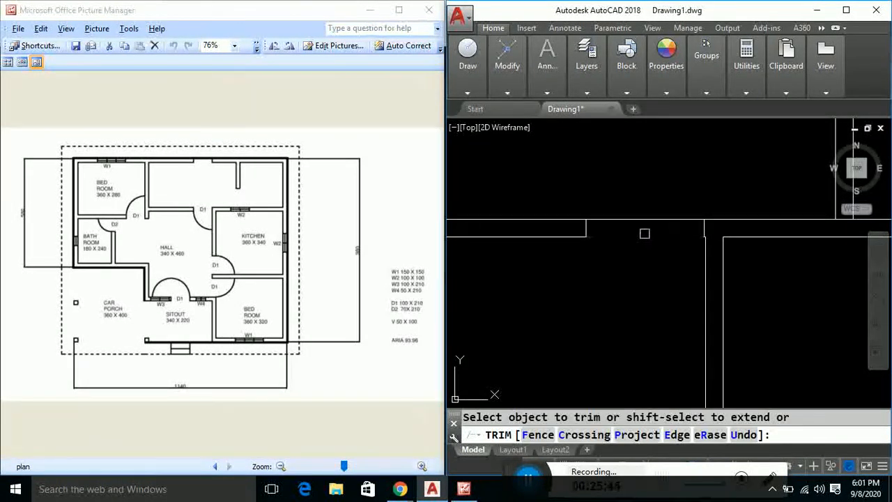
{"action": "left_click", "coordinate": [646, 221]}
{"action": "key", "text": "Return"}
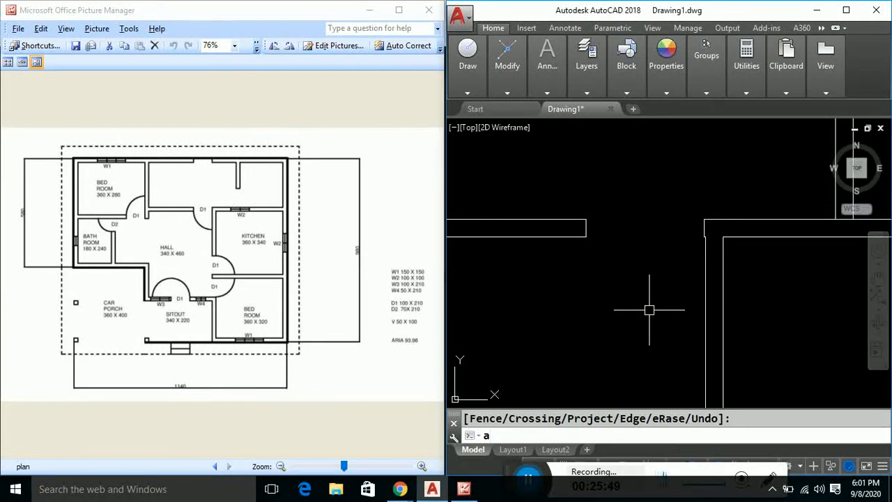
- Draw the door swing arc centred on the opening's lower right jamb corner, from the left jamb's lower corner down to the kitchen wall
{"action": "key", "text": "Return"}
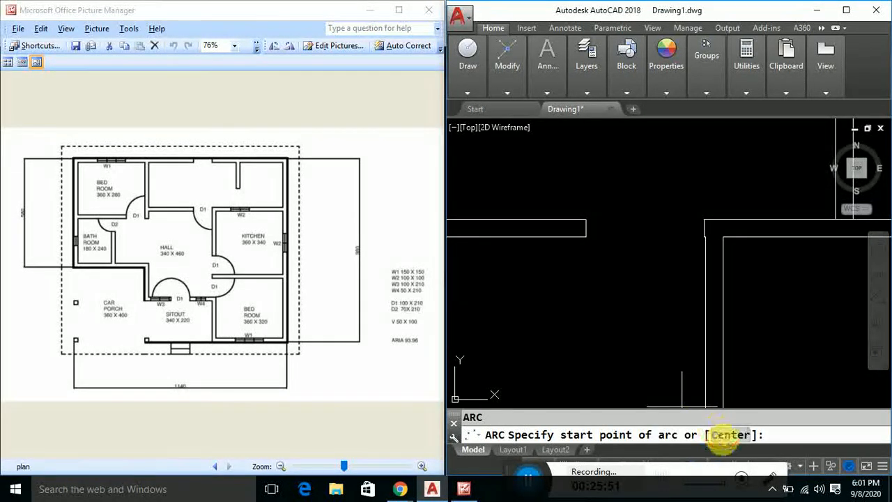
{"action": "left_click", "coordinate": [728, 435]}
{"action": "scroll", "coordinate": [677, 244], "scroll_direction": "up", "scroll_amount": 4}
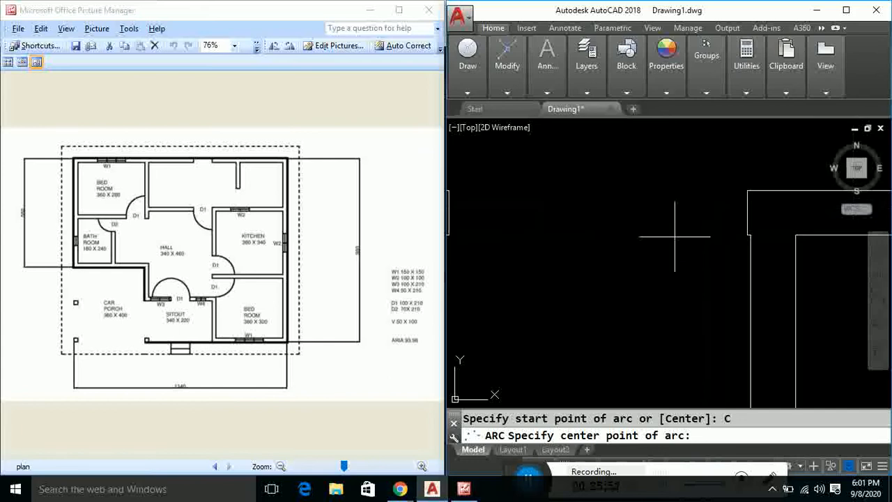
{"action": "left_click", "coordinate": [747, 235]}
{"action": "scroll", "coordinate": [602, 239], "scroll_direction": "down", "scroll_amount": 2}
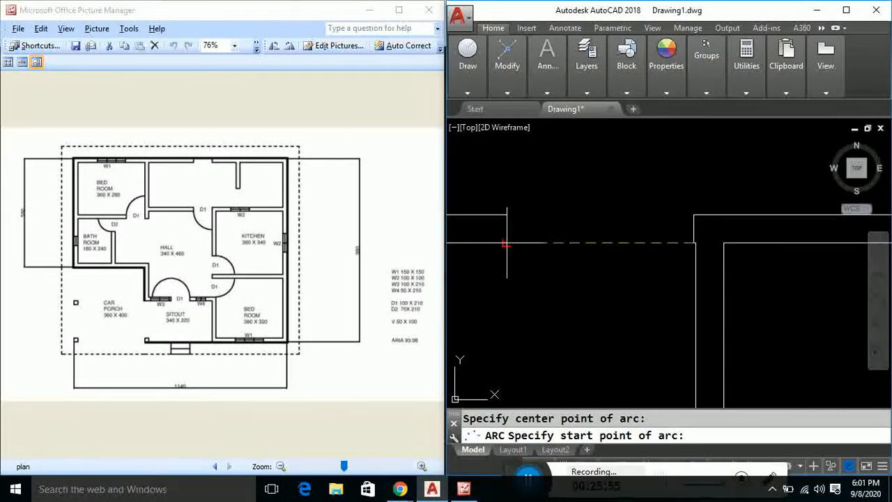
{"action": "left_click", "coordinate": [506, 244]}
{"action": "scroll", "coordinate": [663, 367], "scroll_direction": "down", "scroll_amount": 3}
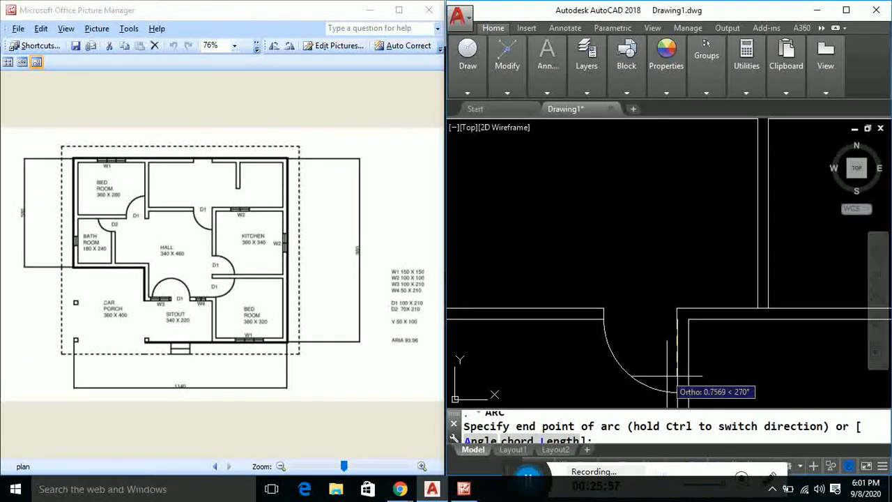
{"action": "left_click", "coordinate": [676, 392]}
{"action": "scroll", "coordinate": [620, 309], "scroll_direction": "down", "scroll_amount": 4}
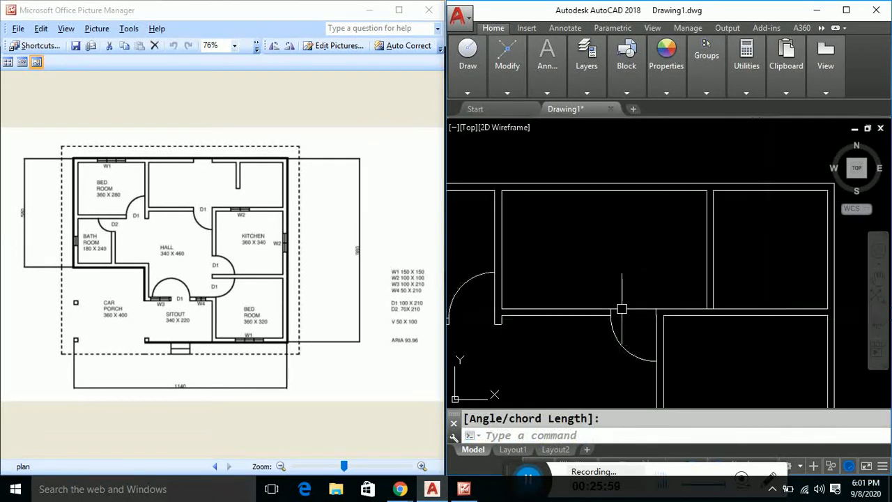
- Draw a short horizontal line across the wall between hall and kitchen, just above the kitchen's lower left corner
{"action": "middle_click_drag", "start_coordinate": [726, 340], "coordinate": [760, 272]}
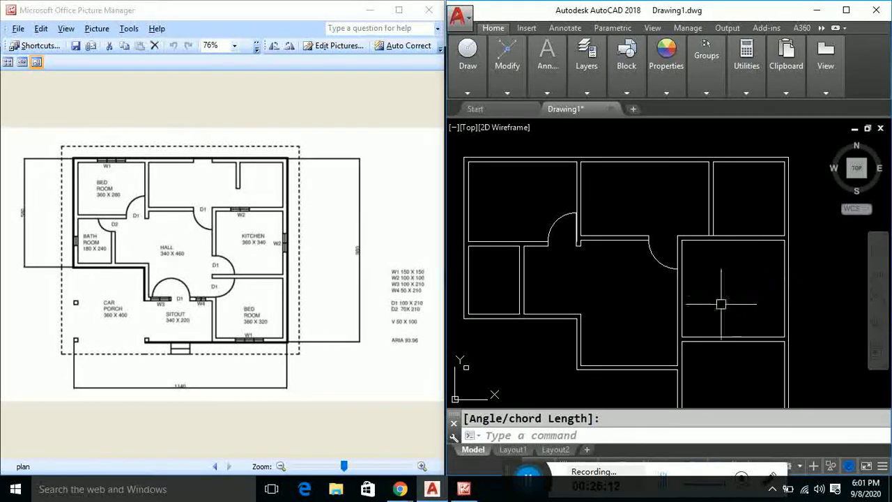
{"action": "middle_click_drag", "start_coordinate": [724, 311], "coordinate": [723, 286]}
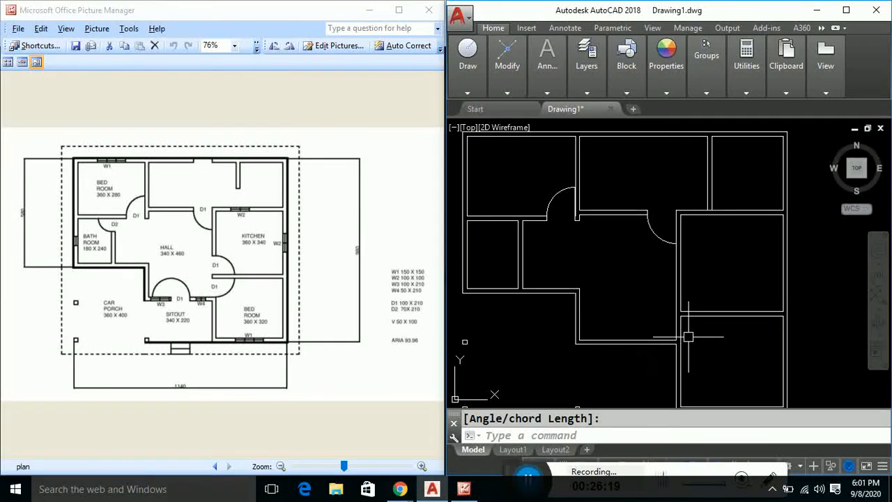
{"action": "key", "text": "Return"}
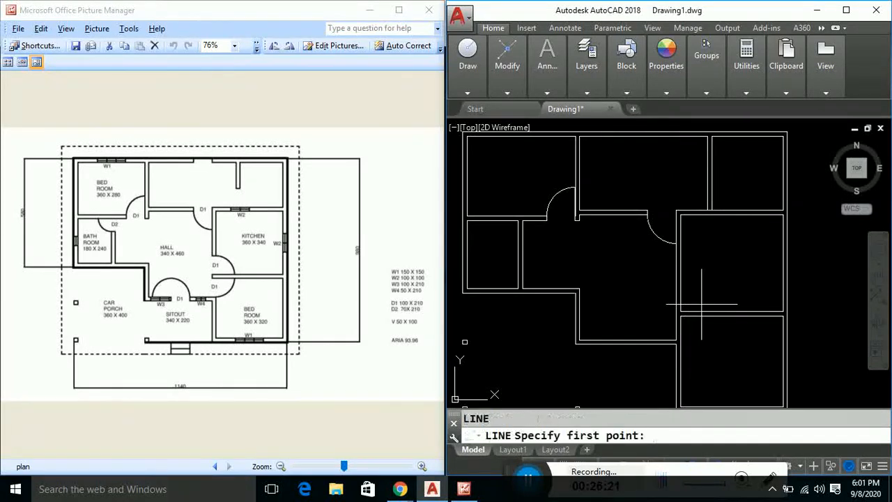
{"action": "scroll", "coordinate": [701, 303], "scroll_direction": "up", "scroll_amount": 5}
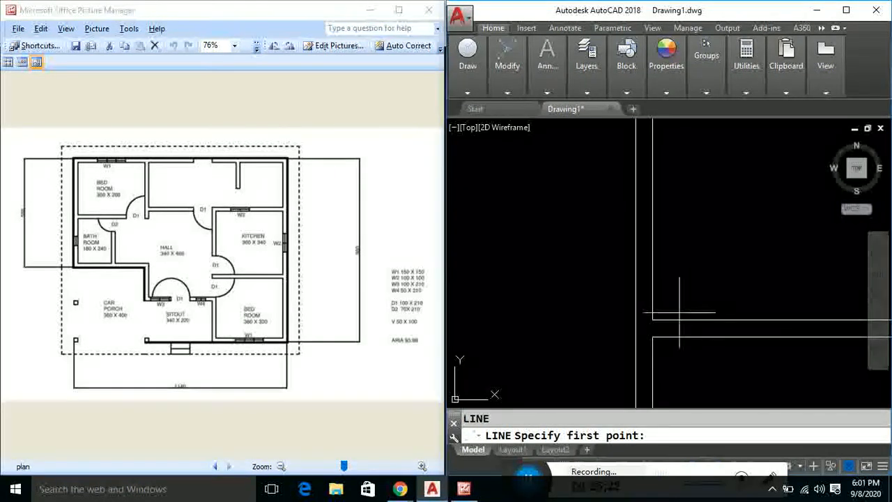
{"action": "scroll", "coordinate": [648, 315], "scroll_direction": "up", "scroll_amount": 2}
{"action": "scroll", "coordinate": [649, 312], "scroll_direction": "up", "scroll_amount": 2}
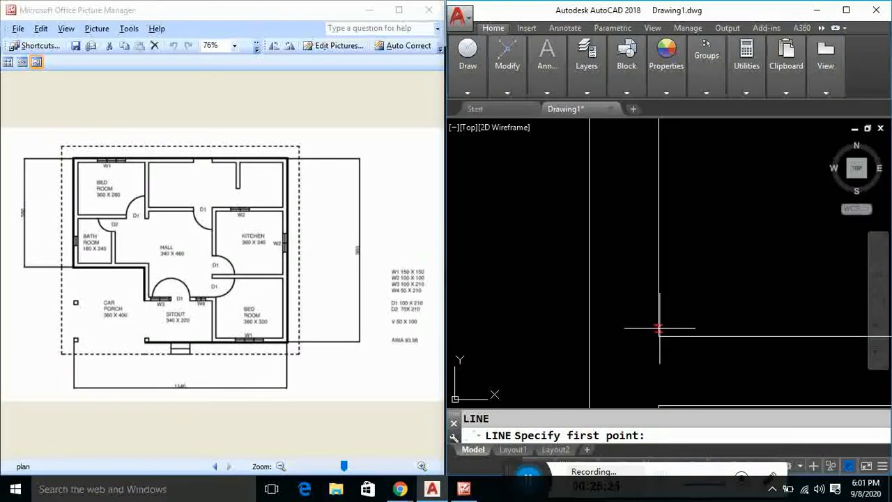
{"action": "left_click", "coordinate": [657, 329]}
{"action": "left_click", "coordinate": [589, 329]}
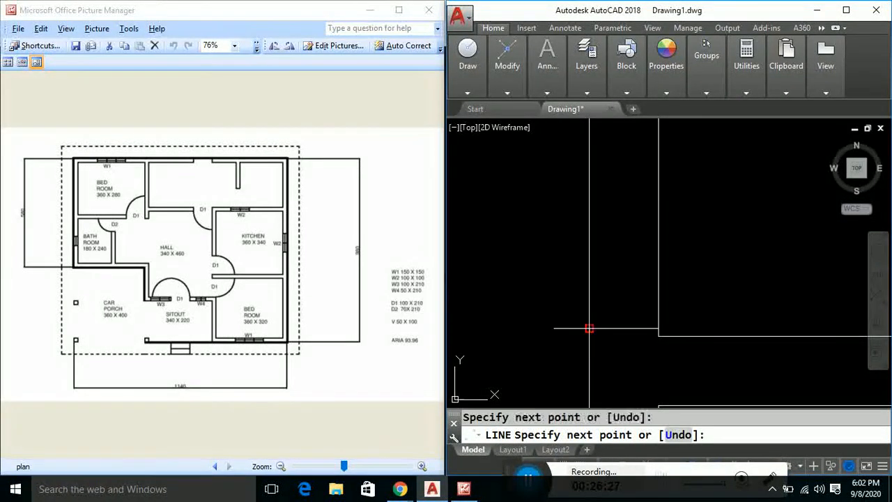
{"action": "scroll", "coordinate": [557, 340], "scroll_direction": "down", "scroll_amount": 2}
{"action": "key", "text": "Escape"}
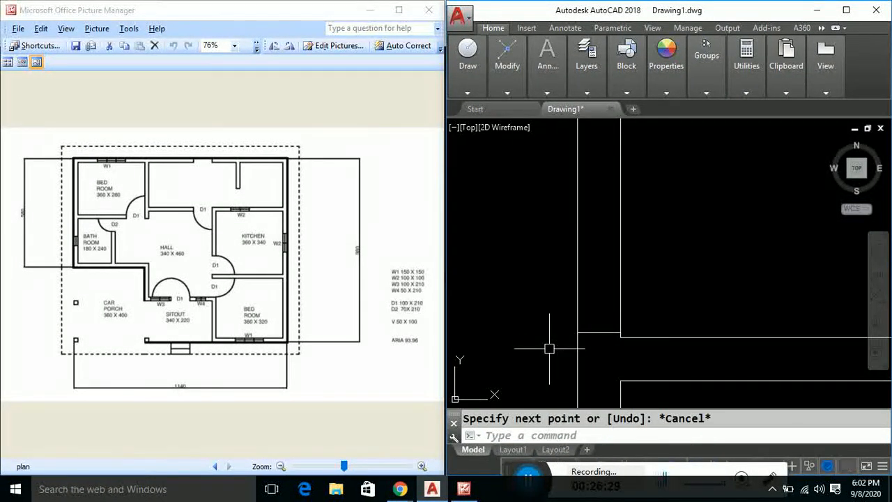
- Offset the short line across the hall–kitchen wall by 1 unit upward to mark the door width
{"action": "type", "text": "o"}
{"action": "key", "text": "Return"}
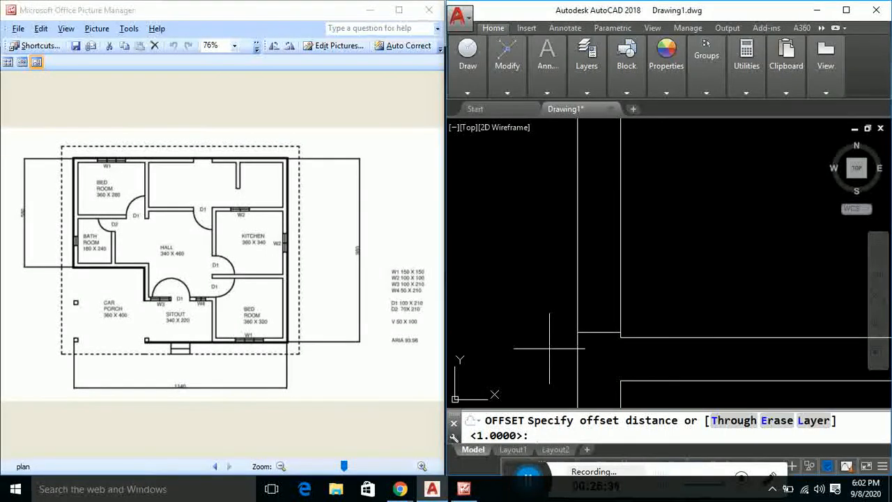
{"action": "type", "text": "1"}
{"action": "key", "text": "Return"}
{"action": "left_click", "coordinate": [586, 334]}
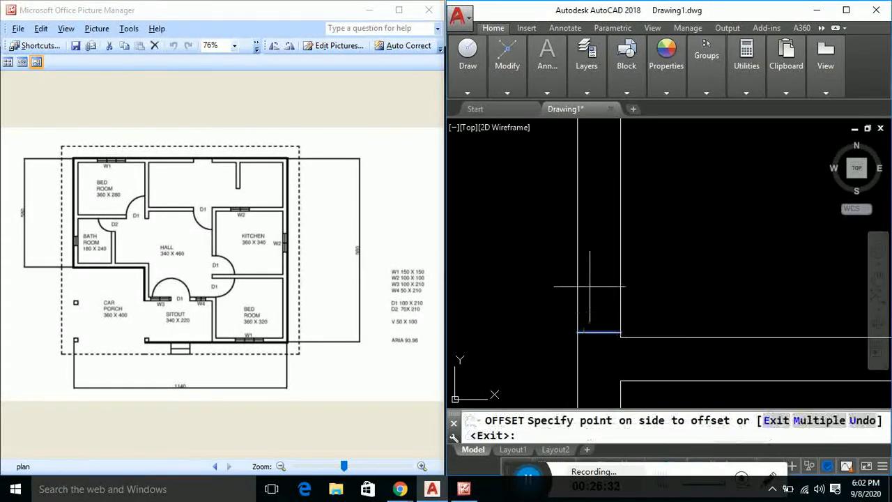
{"action": "left_click", "coordinate": [590, 247]}
{"action": "scroll", "coordinate": [593, 250], "scroll_direction": "down", "scroll_amount": 2}
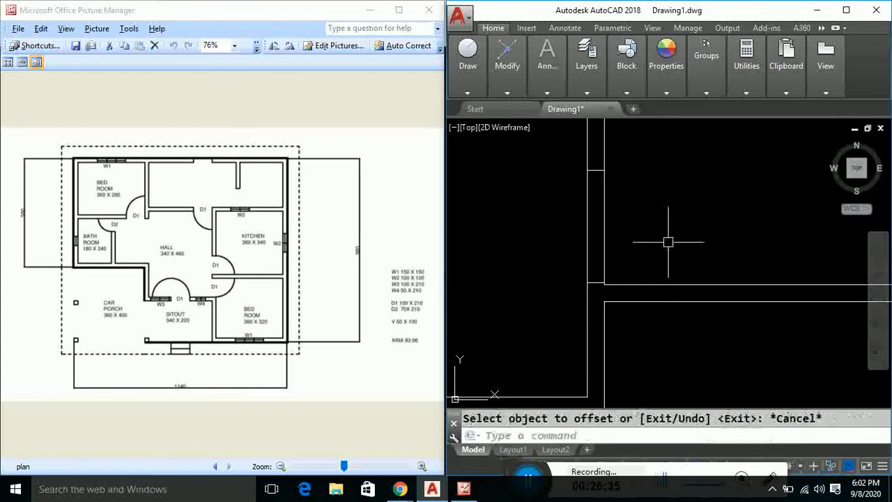
{"action": "key", "text": "Escape"}
- Trim both lines of the hall–kitchen wall between the two jamb lines to create the door opening
{"action": "type", "text": "tr"}
{"action": "key", "text": "Return"}
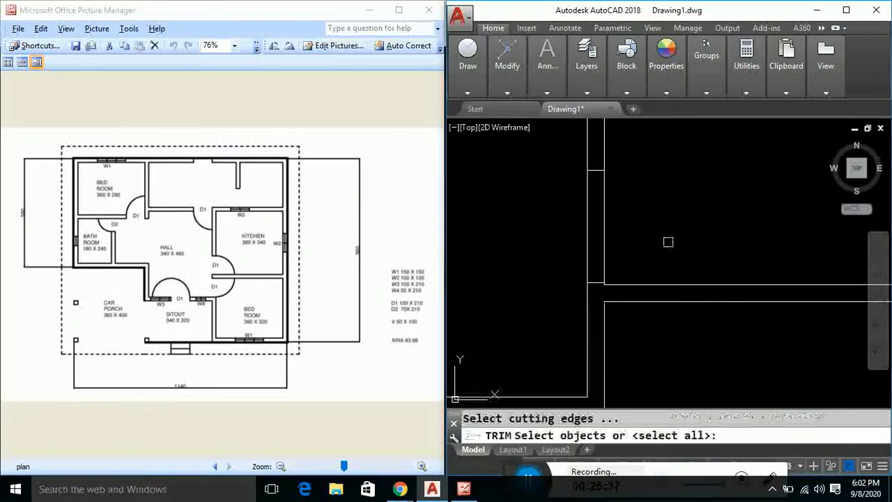
{"action": "key", "text": "Return"}
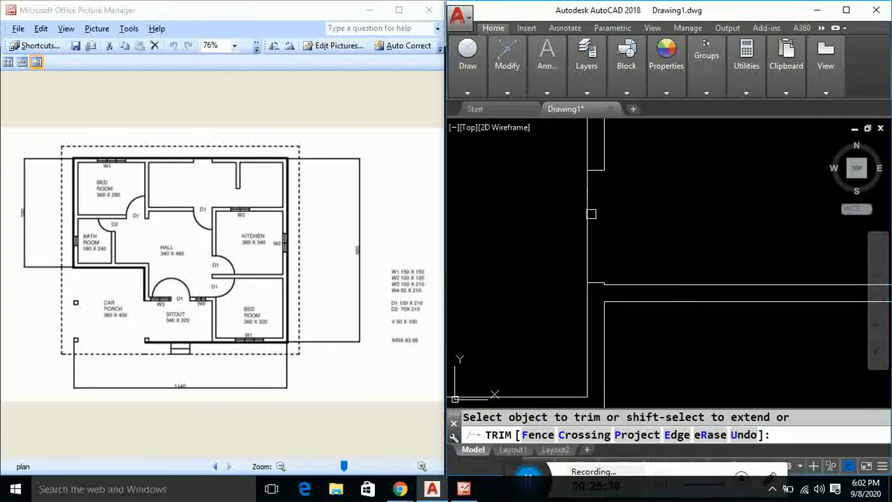
{"action": "key", "text": "Escape"}
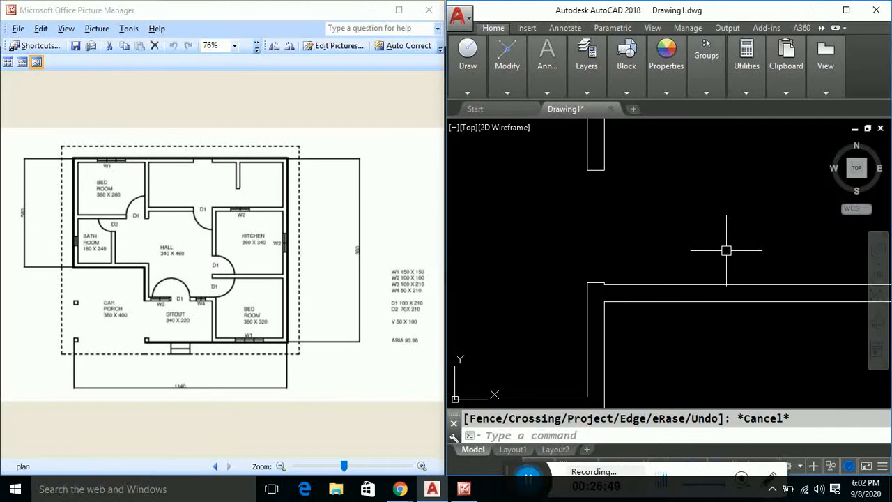
- Draw the kitchen door leaf as a 1-unit horizontal line from the lower jamb's right corner into the kitchen
{"action": "key", "text": "Return"}
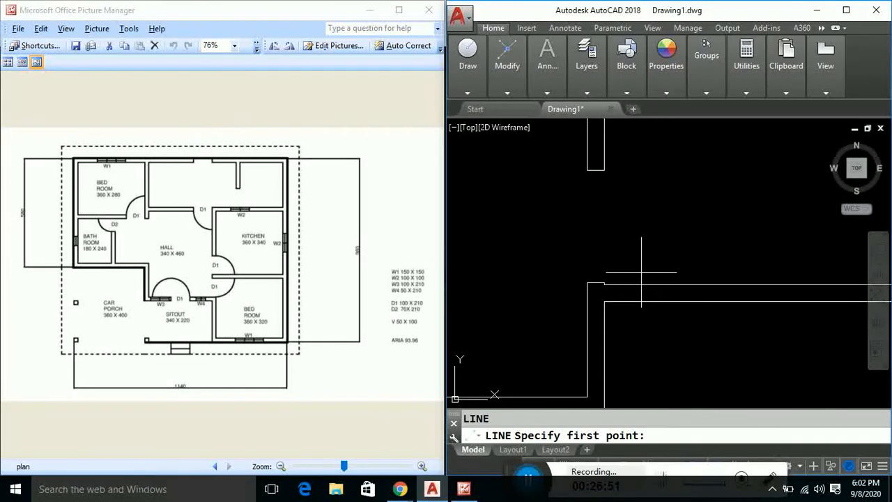
{"action": "scroll", "coordinate": [650, 271], "scroll_direction": "up", "scroll_amount": 4}
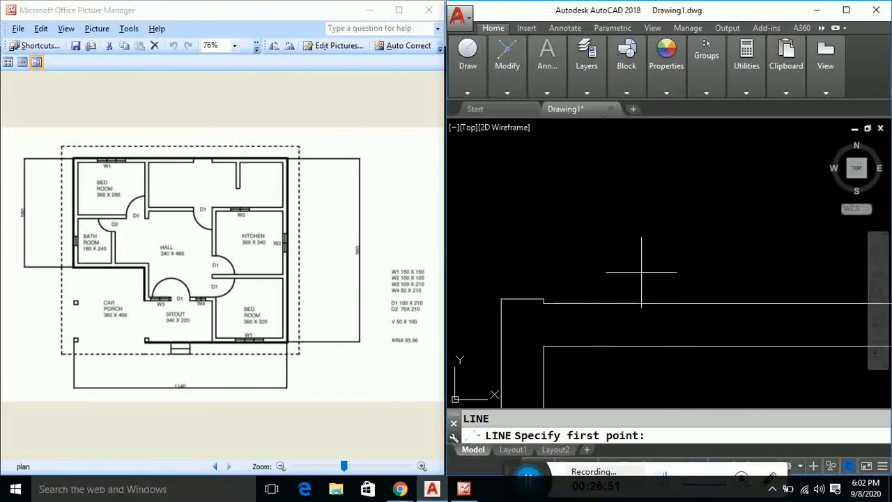
{"action": "left_click", "coordinate": [543, 301]}
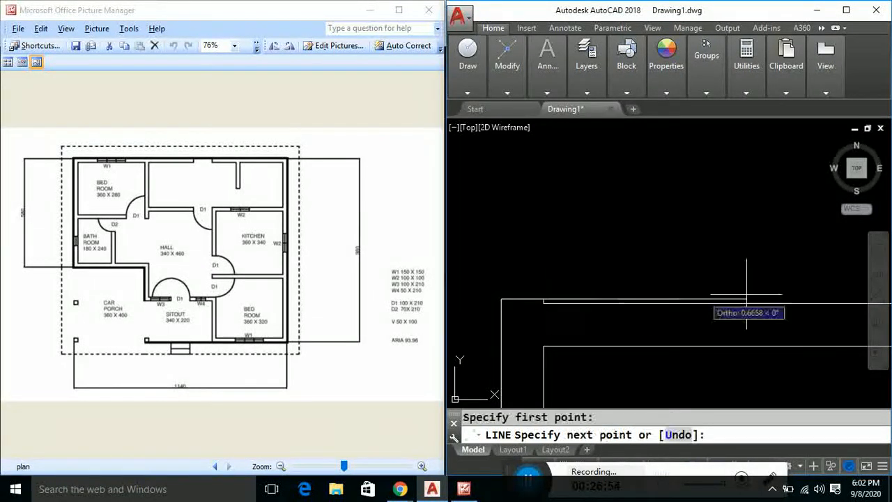
{"action": "type", "text": "1"}
{"action": "key", "text": "Return"}
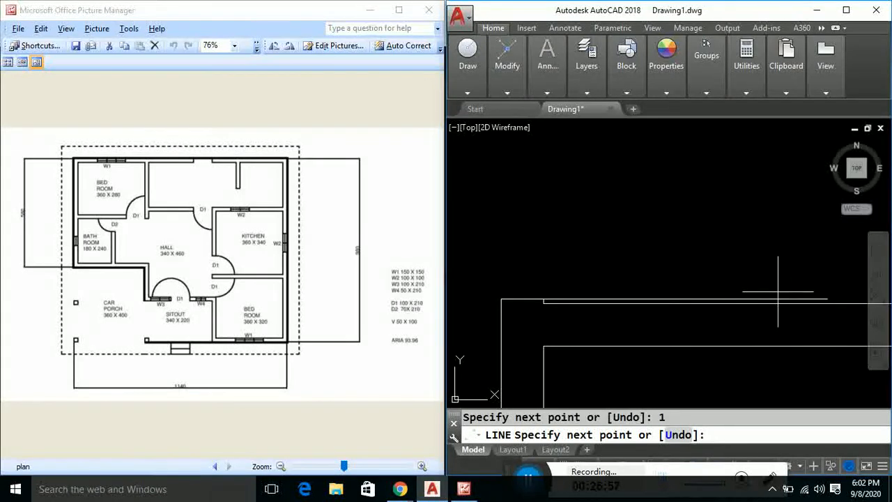
{"action": "key", "text": "Escape"}
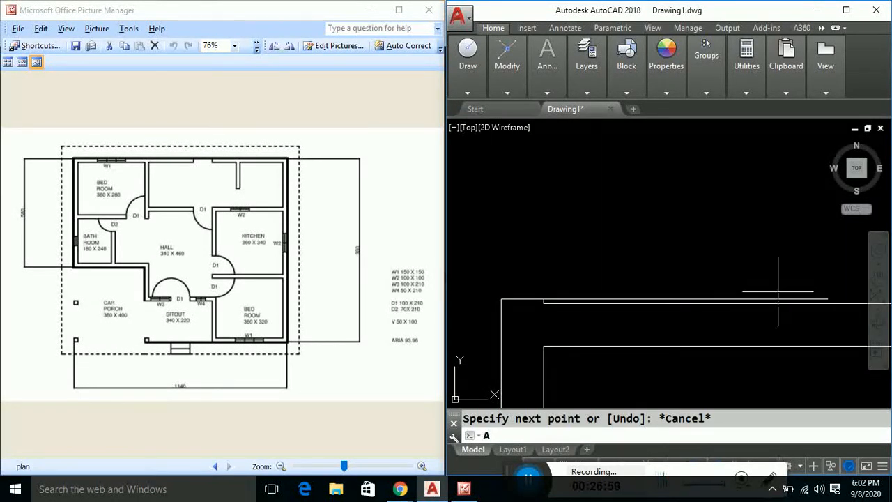
- Draw the kitchen door swing arc centred on the lower jamb's right corner, from the leaf's end to the upper jamb's right corner
{"action": "type", "text": "A"}
{"action": "key", "text": "Return"}
{"action": "left_click", "coordinate": [774, 435]}
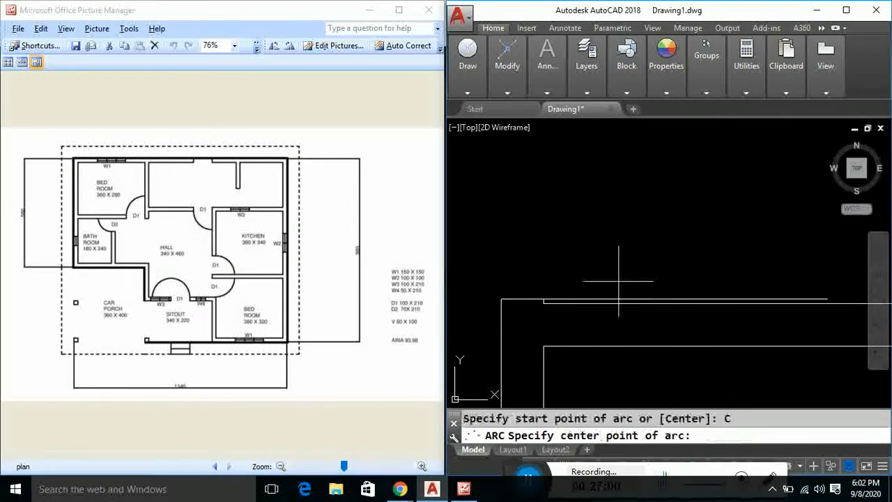
{"action": "left_click", "coordinate": [543, 300]}
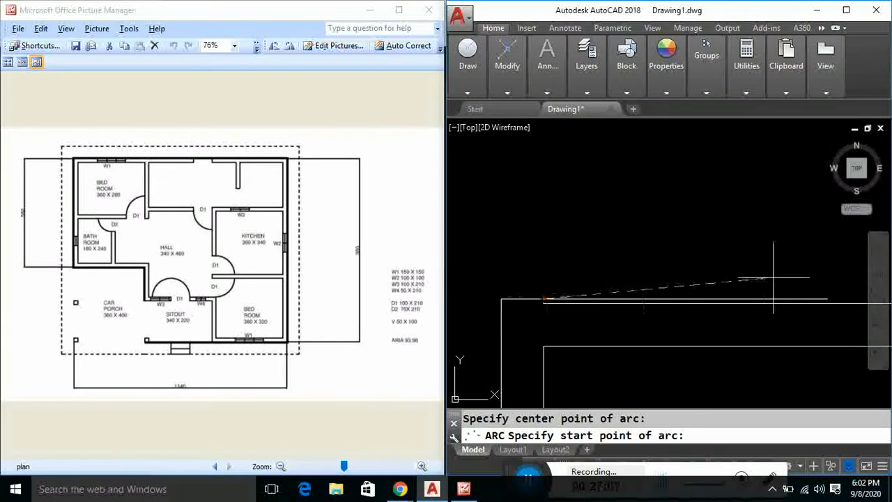
{"action": "left_click", "coordinate": [828, 299]}
{"action": "scroll", "coordinate": [788, 221], "scroll_direction": "down", "scroll_amount": 3}
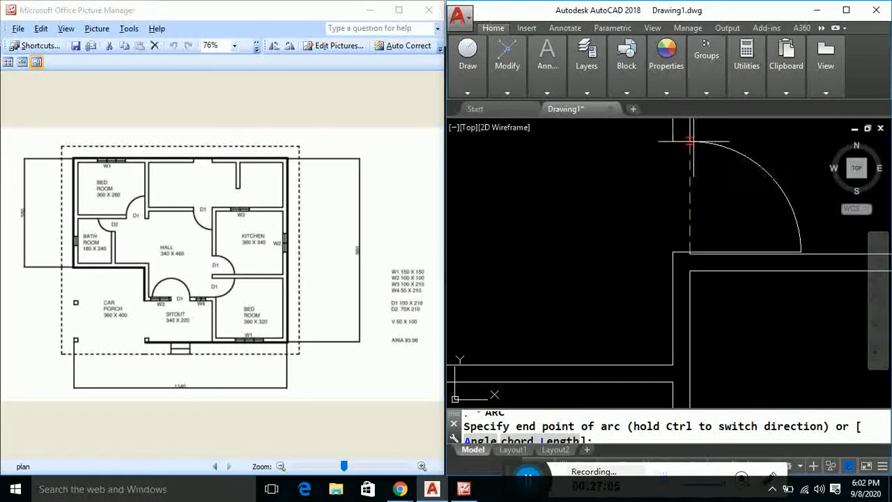
{"action": "left_click", "coordinate": [693, 141]}
- Draw a short horizontal line from the lower bedroom's upper left corner across the wall to its hall-side line
{"action": "scroll", "coordinate": [619, 221], "scroll_direction": "down", "scroll_amount": 2}
{"action": "middle_click_drag", "start_coordinate": [671, 294], "coordinate": [691, 311]}
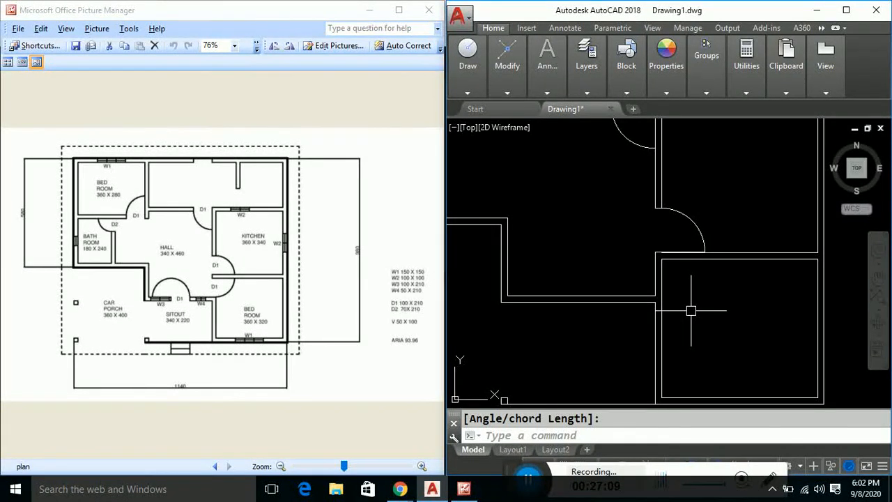
{"action": "scroll", "coordinate": [691, 293], "scroll_direction": "up", "scroll_amount": 2}
{"action": "type", "text": "1"}
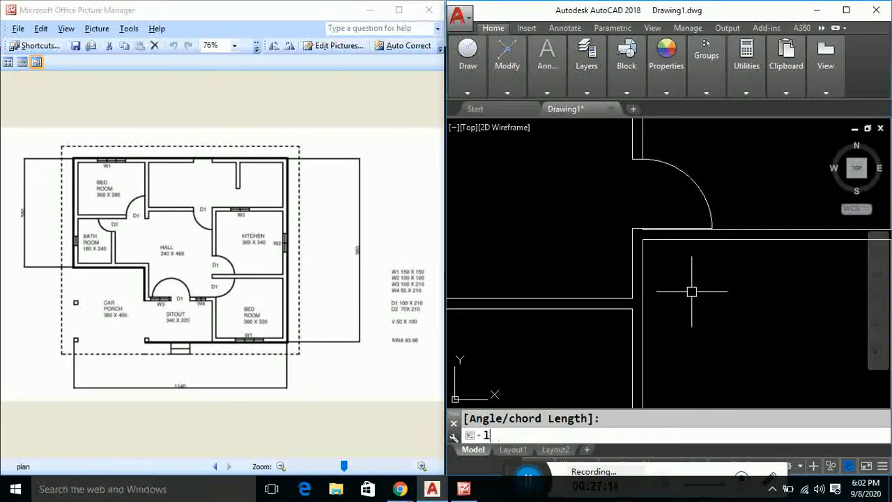
{"action": "key", "text": "Return"}
{"action": "scroll", "coordinate": [629, 255], "scroll_direction": "up", "scroll_amount": 4}
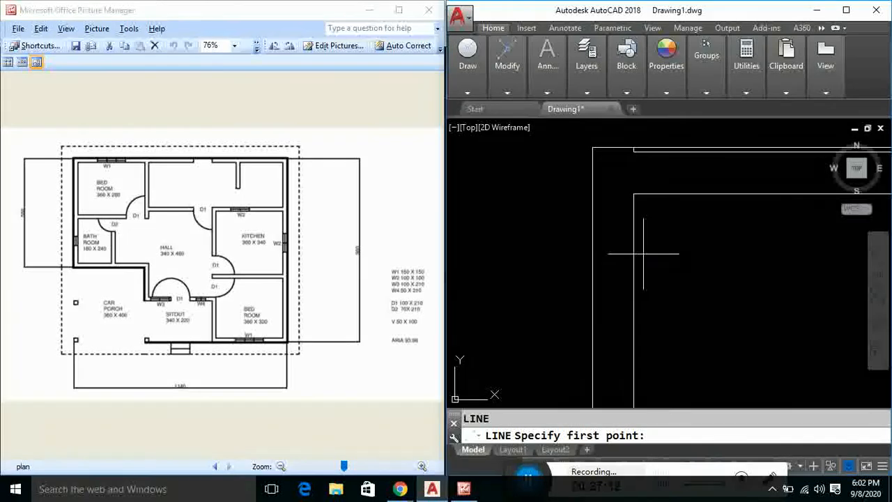
{"action": "left_click", "coordinate": [633, 194]}
{"action": "left_click", "coordinate": [585, 193]}
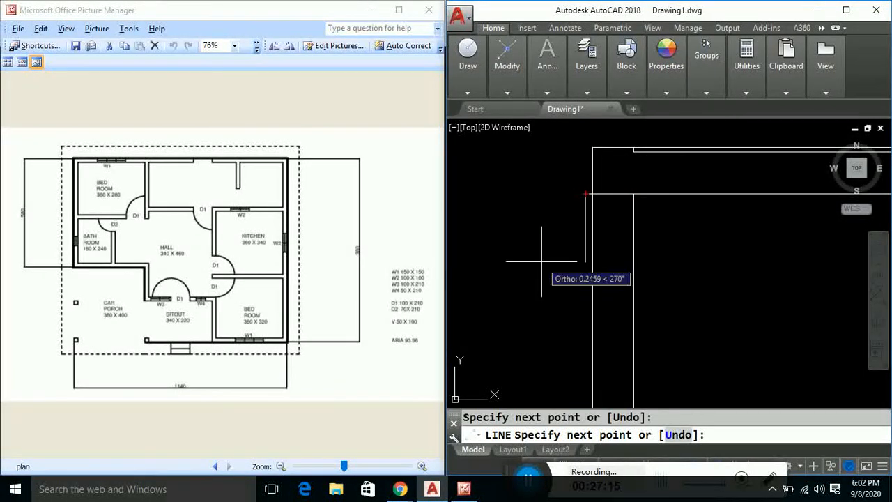
{"action": "key", "text": "ctrl+z"}
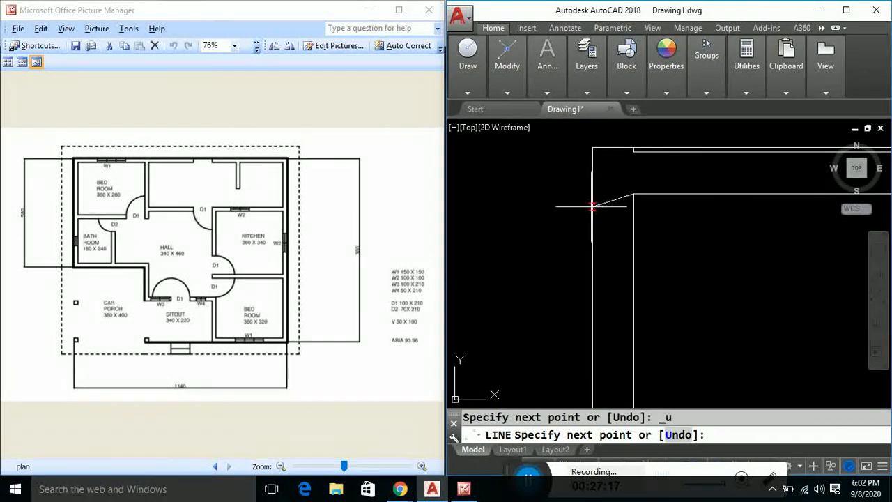
{"action": "key", "text": "Escape"}
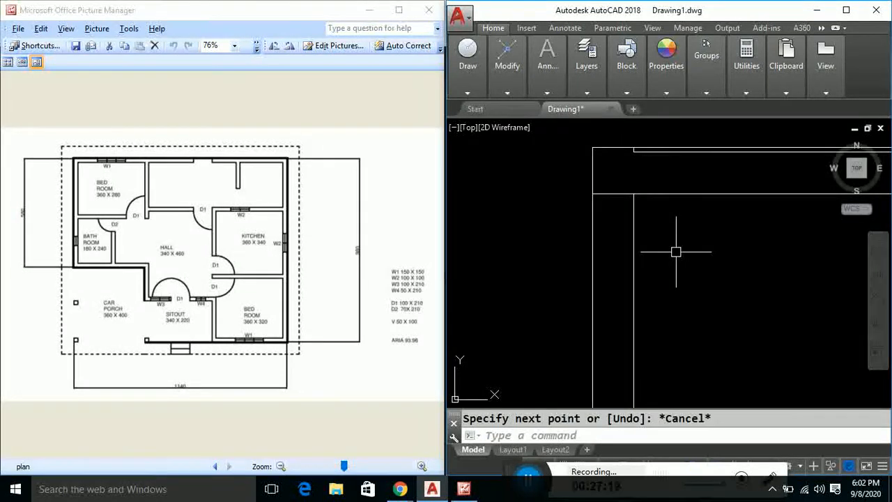
- Offset the short line at the lower bedroom's upper left corner by 1 unit downward
{"action": "type", "text": "o"}
{"action": "key", "text": "Return"}
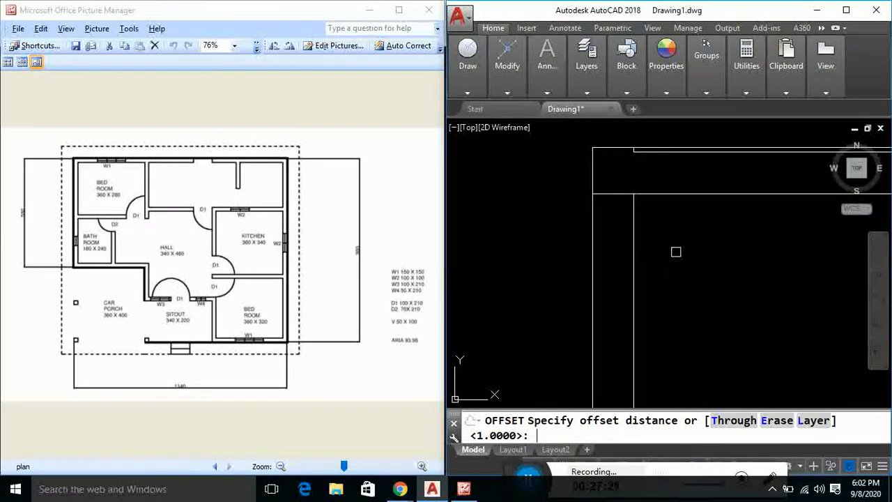
{"action": "key", "text": "Return"}
{"action": "left_click", "coordinate": [611, 194]}
{"action": "scroll", "coordinate": [615, 308], "scroll_direction": "down", "scroll_amount": 1}
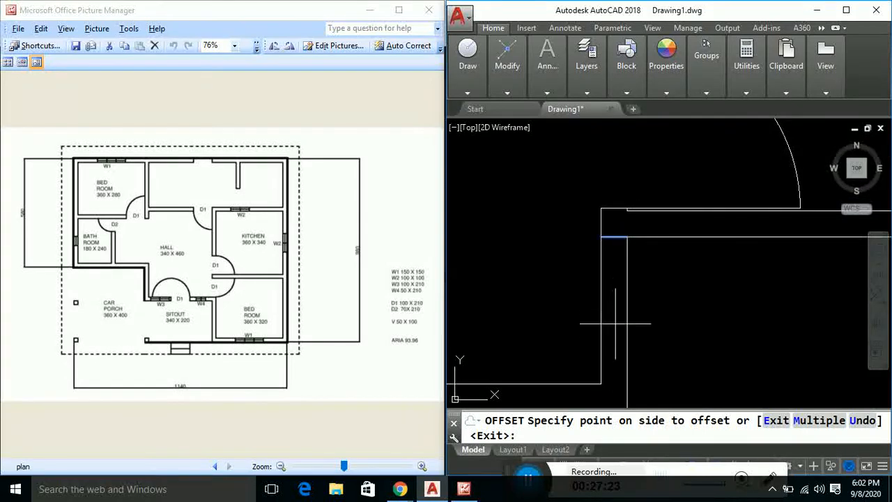
{"action": "left_click", "coordinate": [615, 341]}
{"action": "scroll", "coordinate": [648, 335], "scroll_direction": "down", "scroll_amount": 2}
{"action": "middle_click_drag", "start_coordinate": [687, 342], "coordinate": [667, 278]}
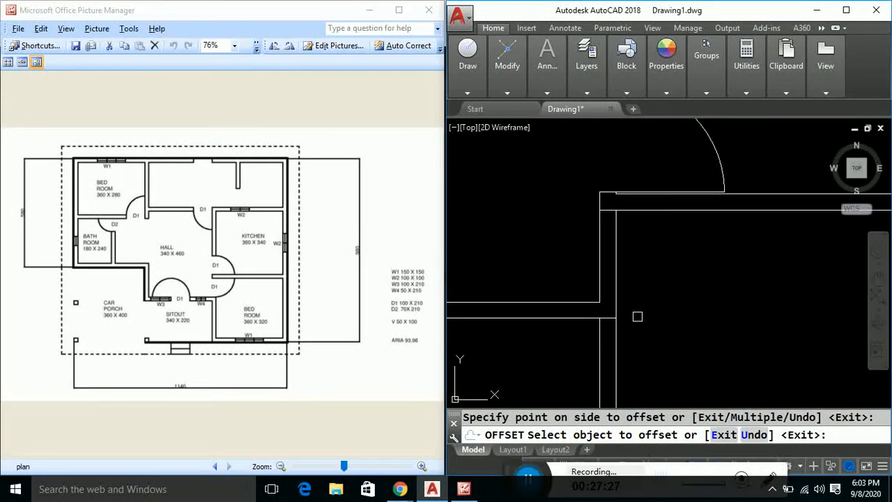
{"action": "key", "text": "Escape"}
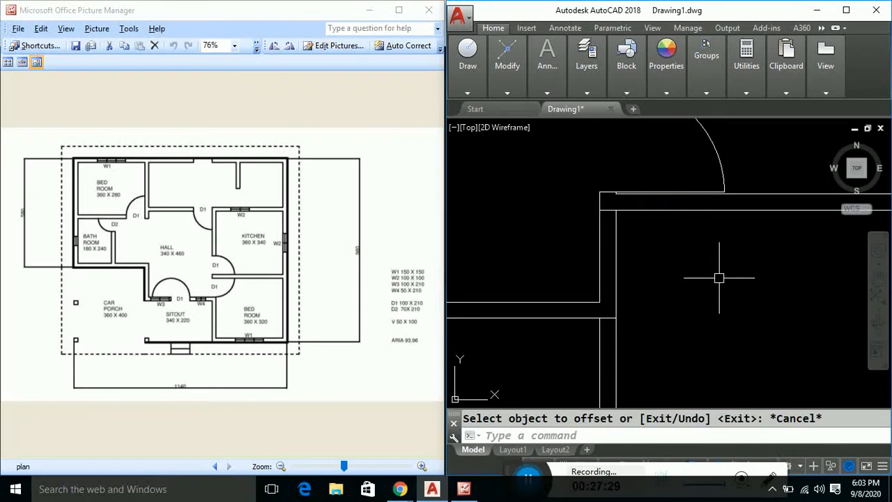
- Draw a jamb line across the bedroom wall level with the upper line of the hall's lower wall, and erase the offset line below it
{"action": "type", "text": "l"}
{"action": "key", "text": "Return"}
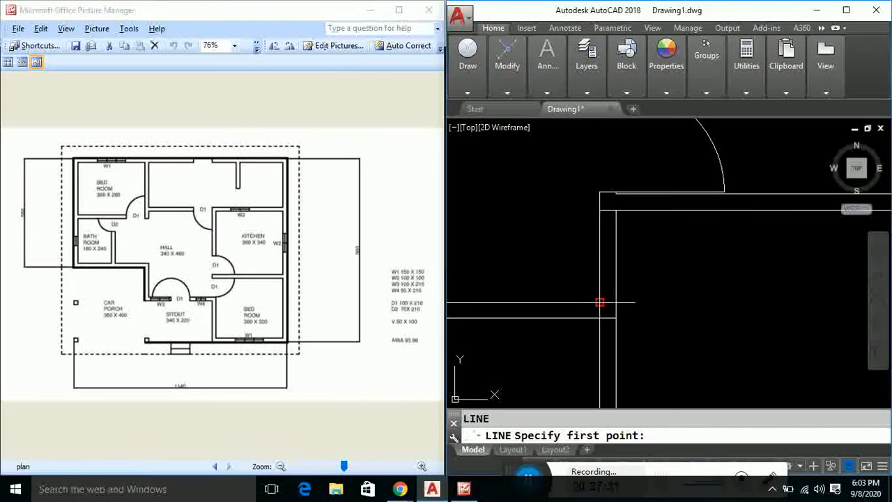
{"action": "left_click", "coordinate": [603, 302]}
{"action": "left_click", "coordinate": [616, 302]}
{"action": "key", "text": "Escape"}
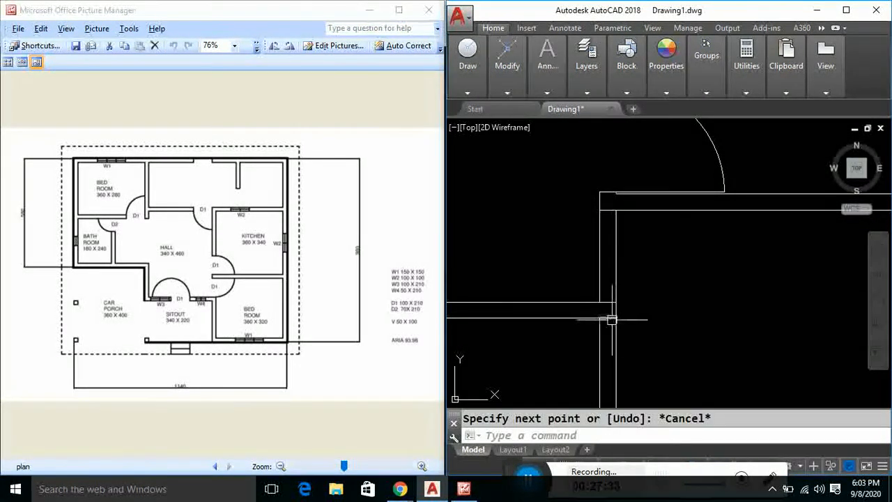
{"action": "key", "text": "Delete"}
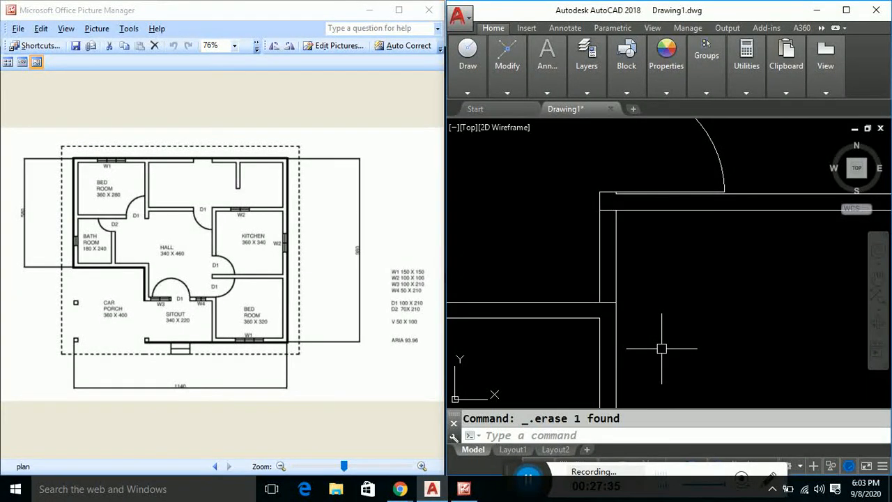
- Try to trim the lower bedroom's hall-side wall between its upper left corner and the hall's lower wall, and undo the trim
{"action": "type", "text": "tr"}
{"action": "key", "text": "Return"}
{"action": "key", "text": "Return"}
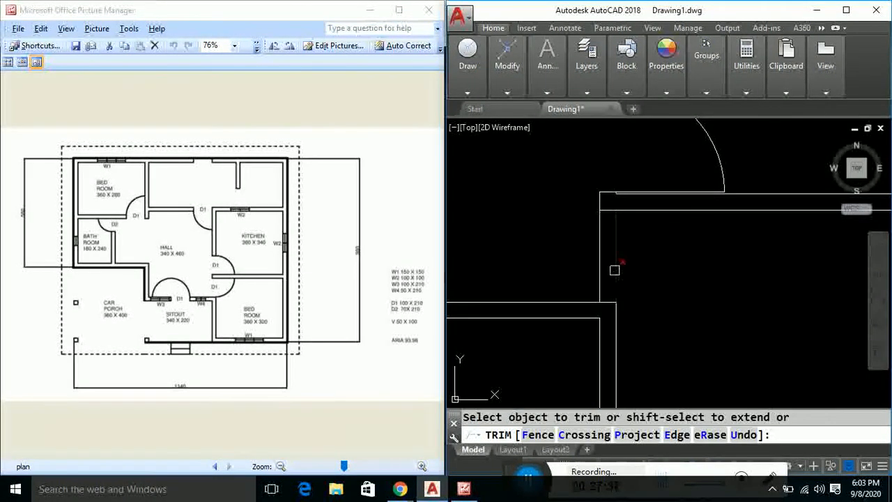
{"action": "left_click", "coordinate": [602, 271]}
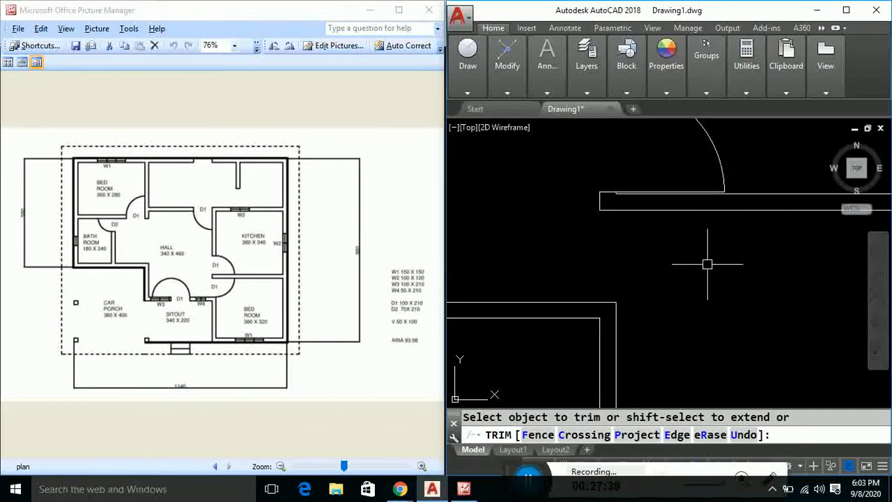
{"action": "key", "text": "Escape"}
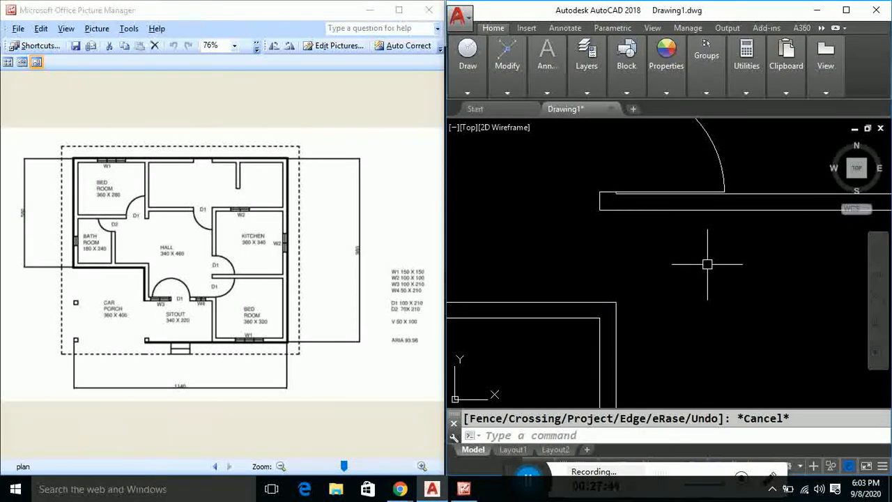
{"action": "scroll", "coordinate": [707, 264], "scroll_direction": "down", "scroll_amount": 1}
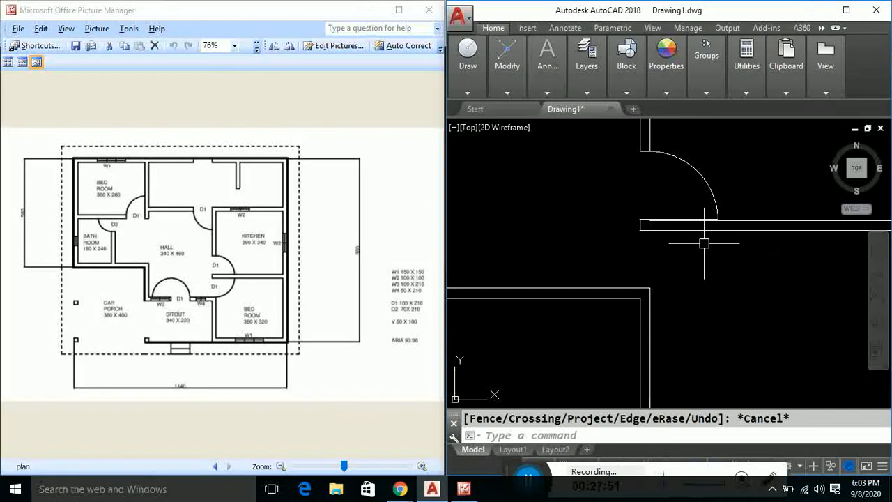
{"action": "scroll", "coordinate": [659, 241], "scroll_direction": "up", "scroll_amount": 3}
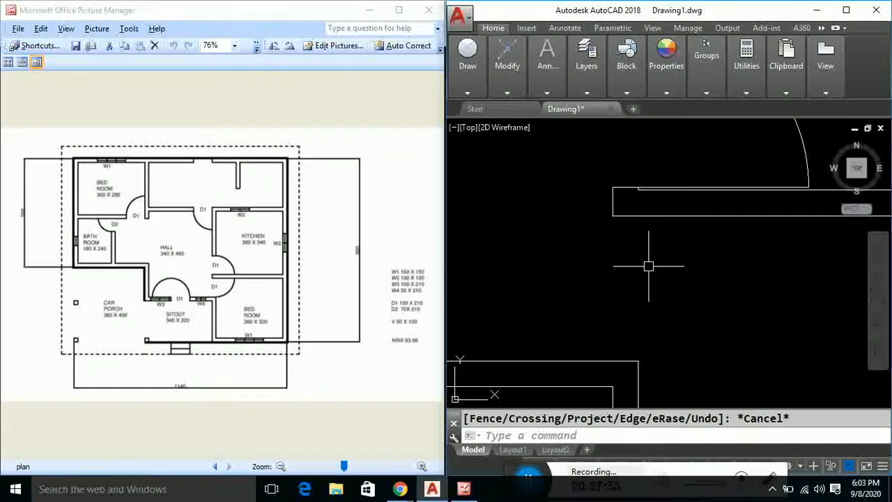
{"action": "key", "text": "ctrl+z"}
{"action": "key", "text": "ctrl+z"}
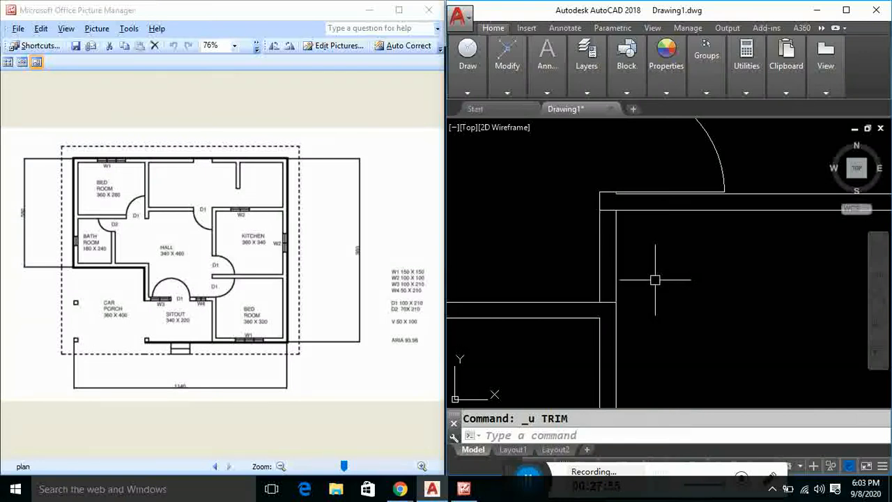
- Draw the lower bedroom's door swing arc centred on its upper left inner corner, from the lower jamb's right end to the upper wall line
{"action": "type", "text": "a"}
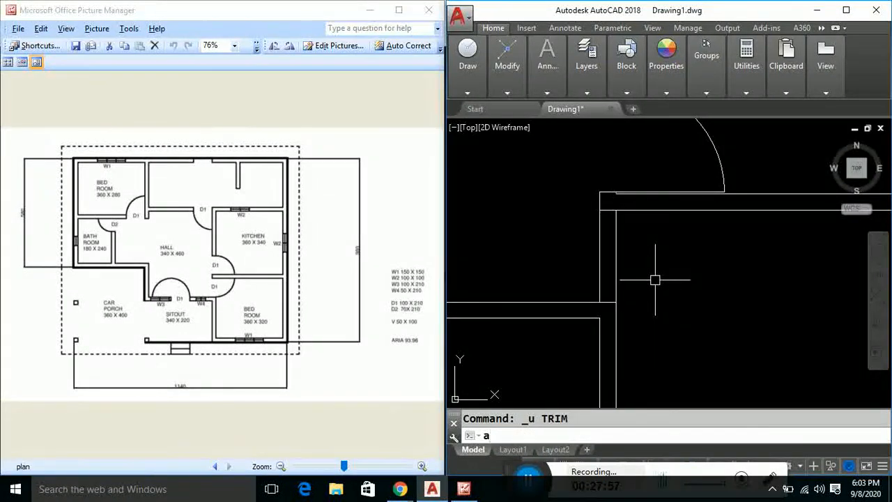
{"action": "key", "text": "Return"}
{"action": "left_click", "coordinate": [714, 438]}
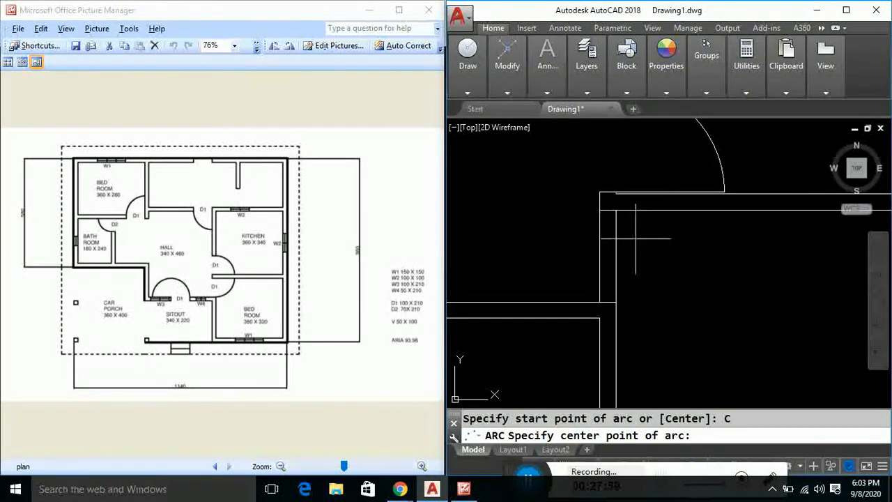
{"action": "left_click", "coordinate": [615, 209]}
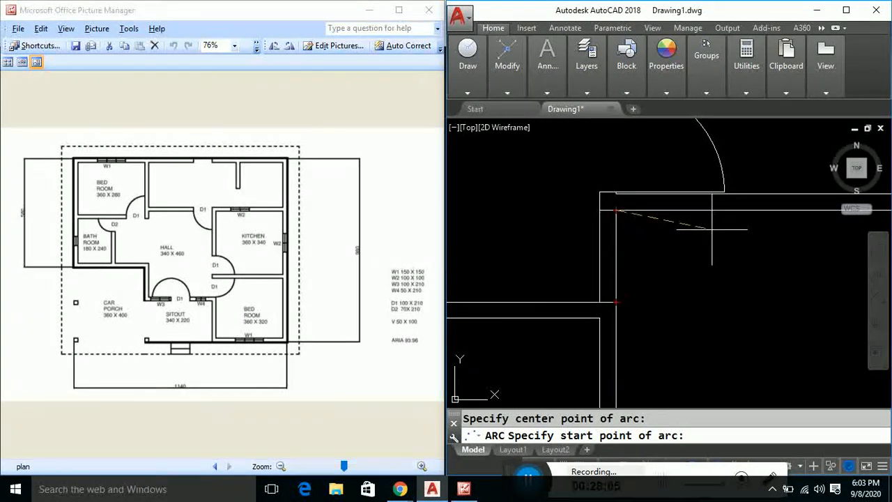
{"action": "left_click", "coordinate": [616, 301]}
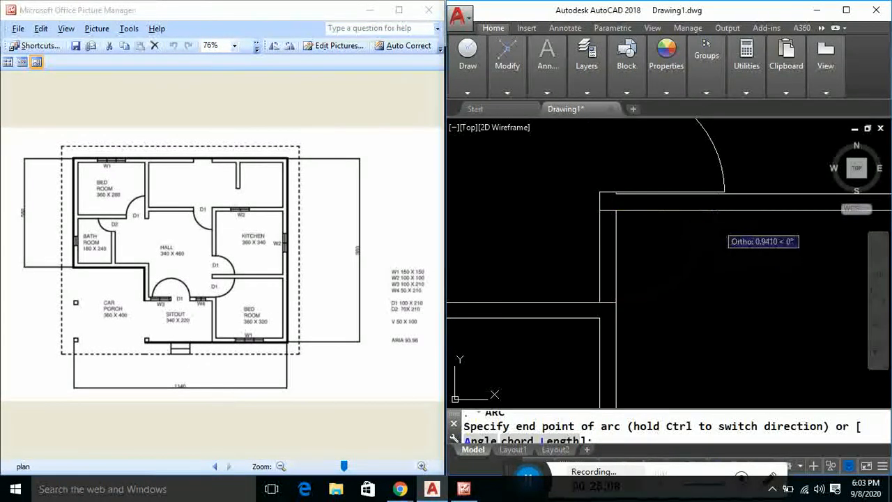
{"action": "left_click", "coordinate": [707, 223]}
- Trim both hall-side wall lines of the lower bedroom between the upper corner and the lower jamb to open the doorway
{"action": "scroll", "coordinate": [730, 255], "scroll_direction": "down", "scroll_amount": 3}
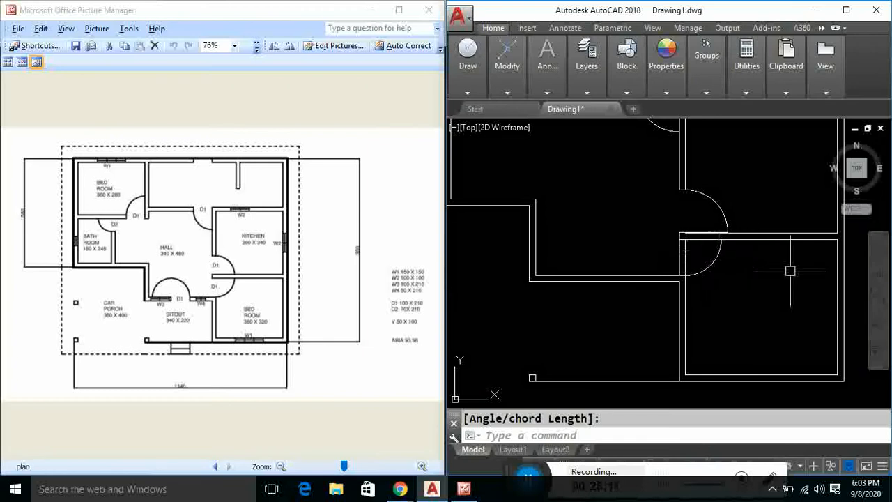
{"action": "middle_click_drag", "start_coordinate": [764, 281], "coordinate": [737, 292]}
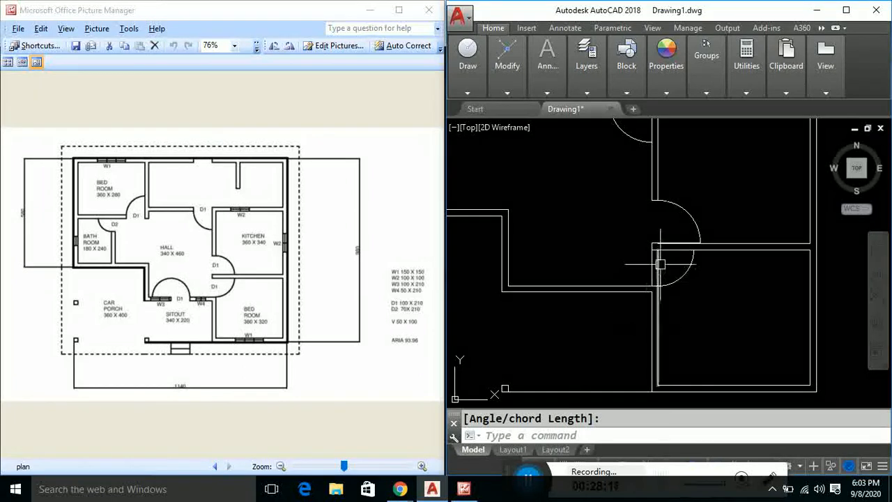
{"action": "type", "text": "t"}
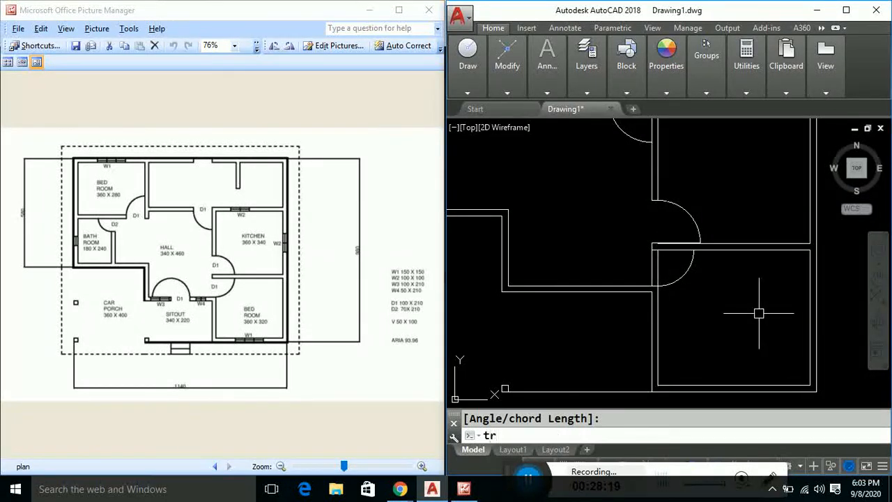
{"action": "type", "text": "r"}
{"action": "key", "text": "Return"}
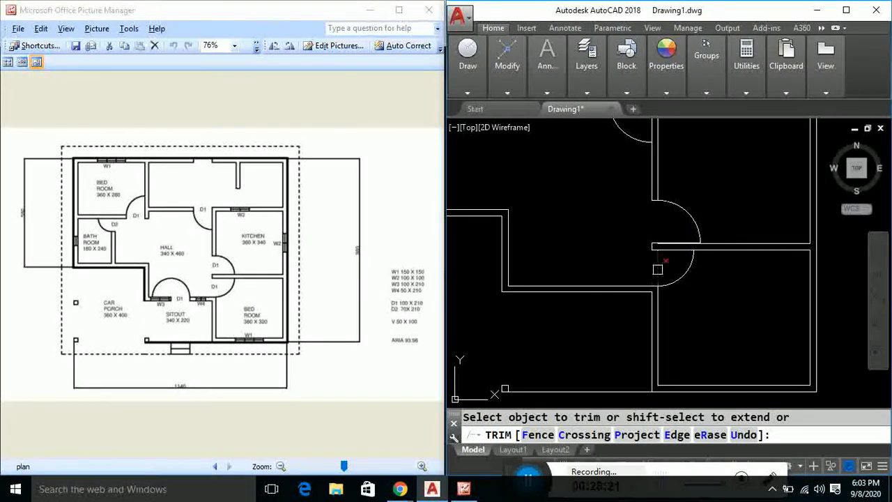
{"action": "scroll", "coordinate": [718, 301], "scroll_direction": "down", "scroll_amount": 2}
{"action": "scroll", "coordinate": [718, 302], "scroll_direction": "down", "scroll_amount": 2}
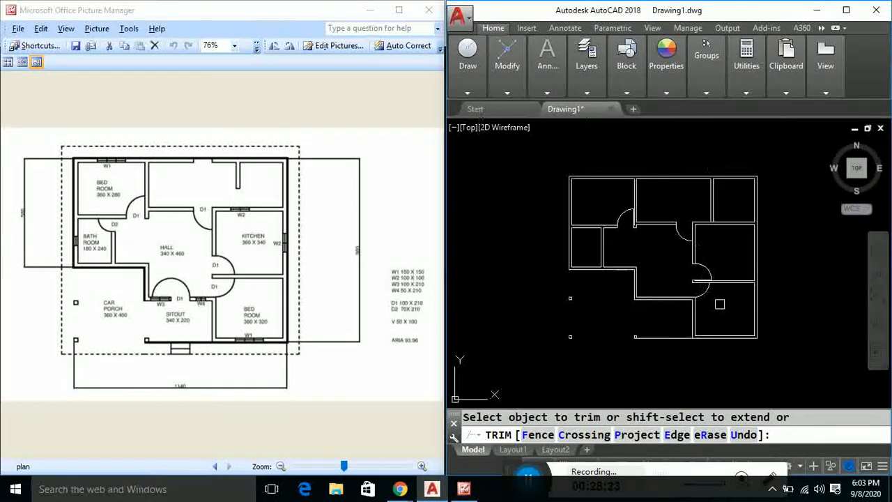
{"action": "key", "text": "Escape"}
- Draw a line 1 unit up the right face of the upper right partition from its base, then horizontally left across the partition
{"action": "middle_click_drag", "start_coordinate": [719, 304], "coordinate": [708, 311]}
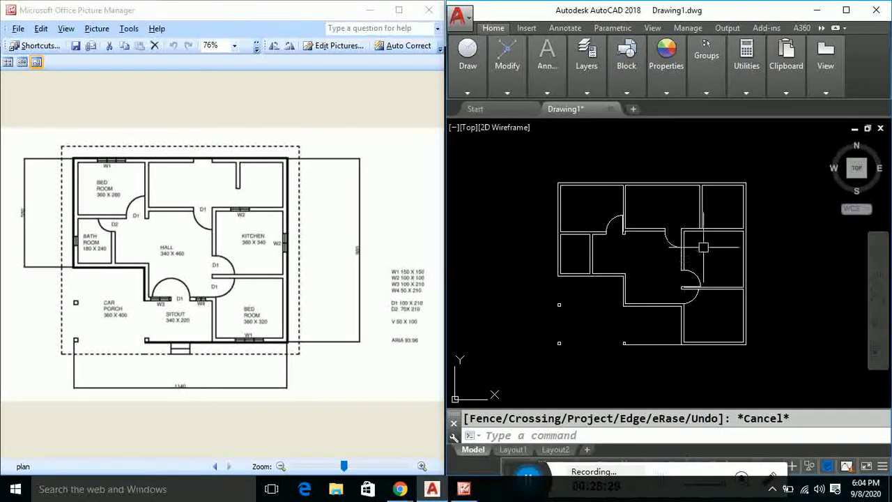
{"action": "scroll", "coordinate": [697, 213], "scroll_direction": "up", "scroll_amount": 4}
{"action": "middle_click_drag", "start_coordinate": [697, 213], "coordinate": [707, 252]}
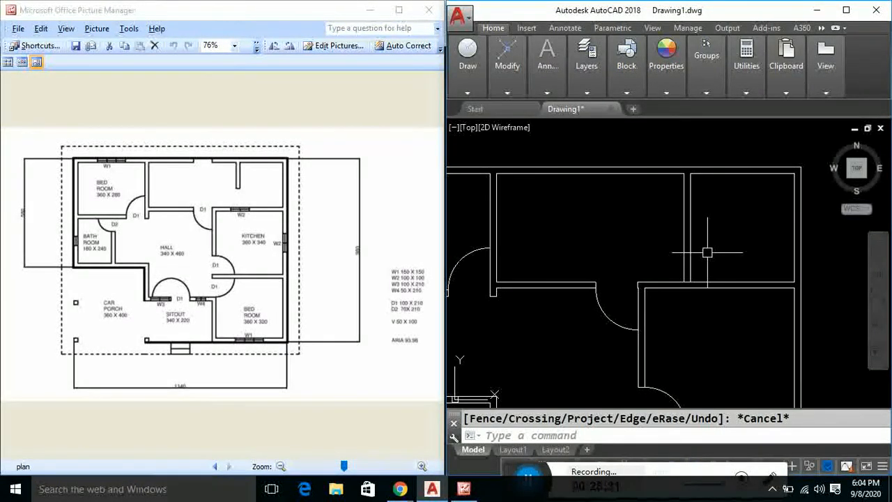
{"action": "type", "text": "l"}
{"action": "key", "text": "Return"}
{"action": "scroll", "coordinate": [707, 252], "scroll_direction": "up", "scroll_amount": 2}
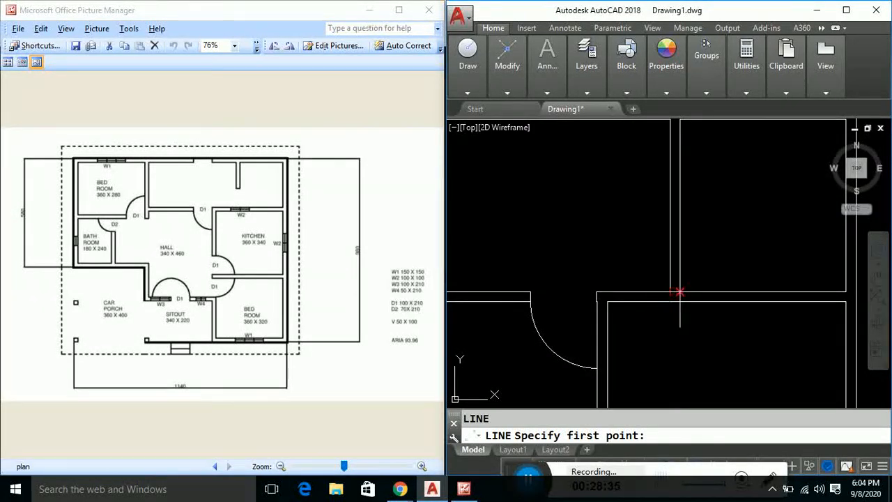
{"action": "left_click", "coordinate": [679, 292]}
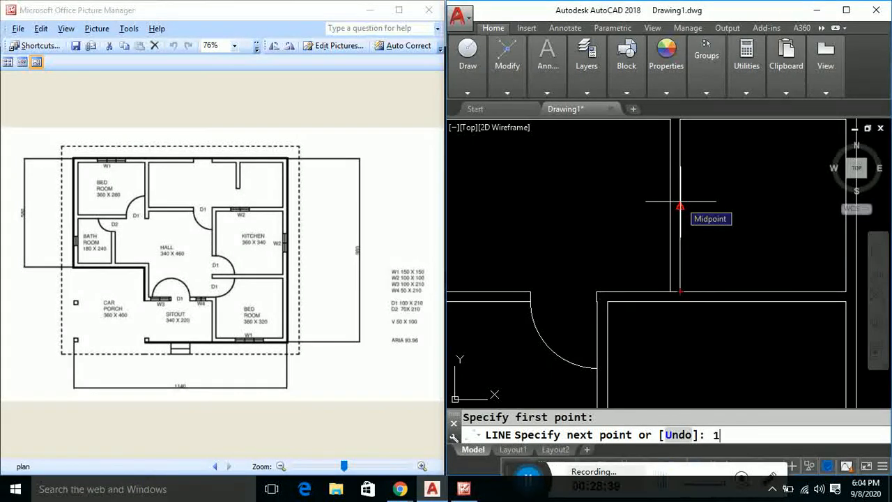
{"action": "type", "text": "1"}
{"action": "key", "text": "Return"}
{"action": "left_click", "coordinate": [583, 224]}
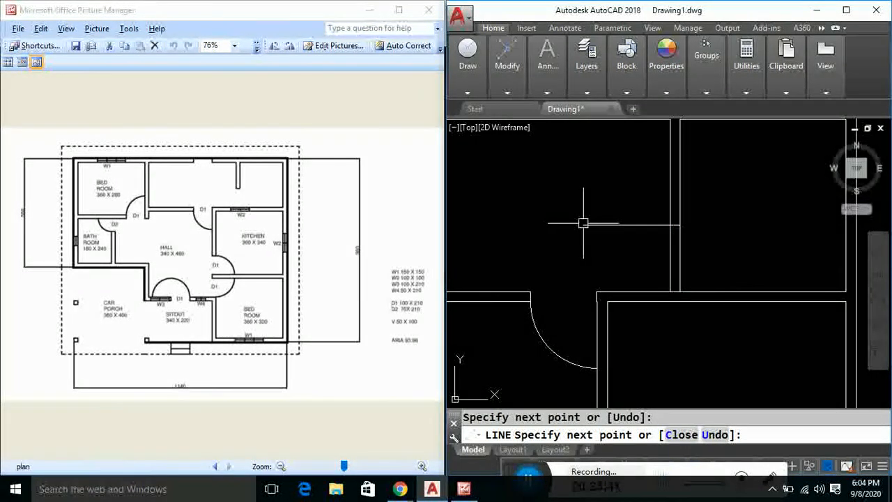
{"action": "key", "text": "Escape"}
- Trim the partition's left line below the crossing line and that line's overhang, and erase the 1-unit vertical guide line
{"action": "type", "text": "tr"}
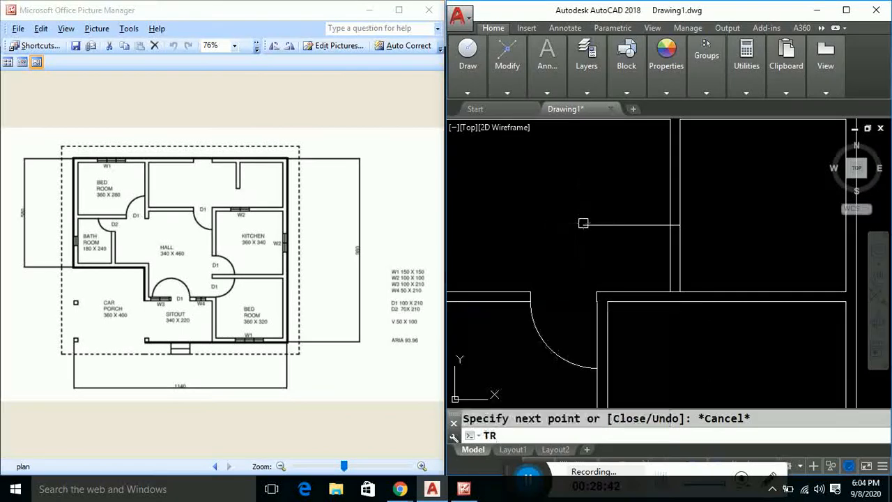
{"action": "key", "text": "Return"}
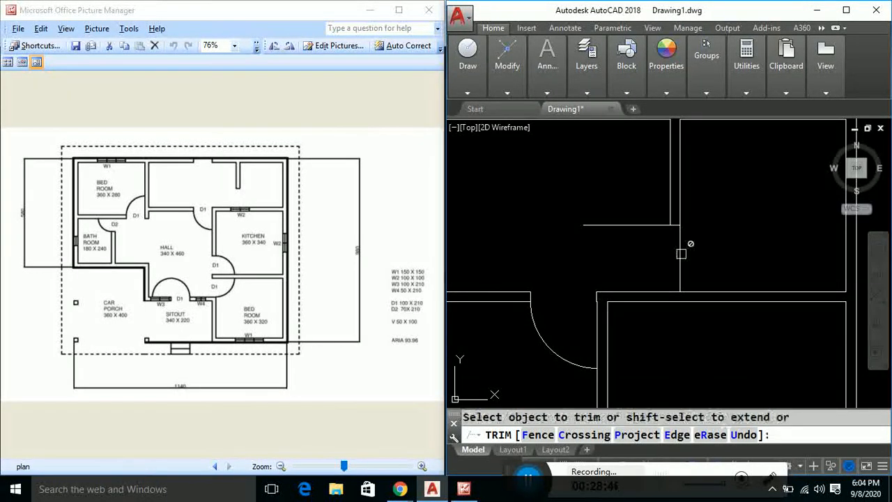
{"action": "left_click", "coordinate": [633, 226]}
{"action": "key", "text": "Escape"}
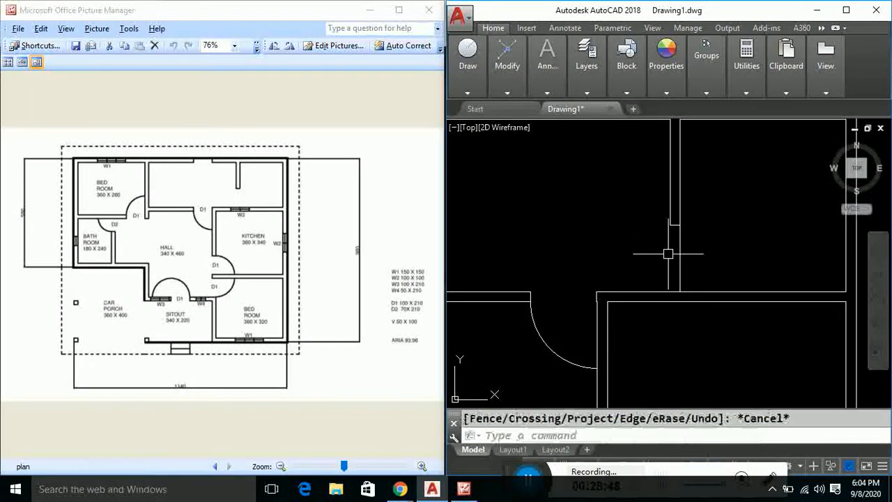
{"action": "left_click", "coordinate": [679, 258]}
{"action": "key", "text": "Delete"}
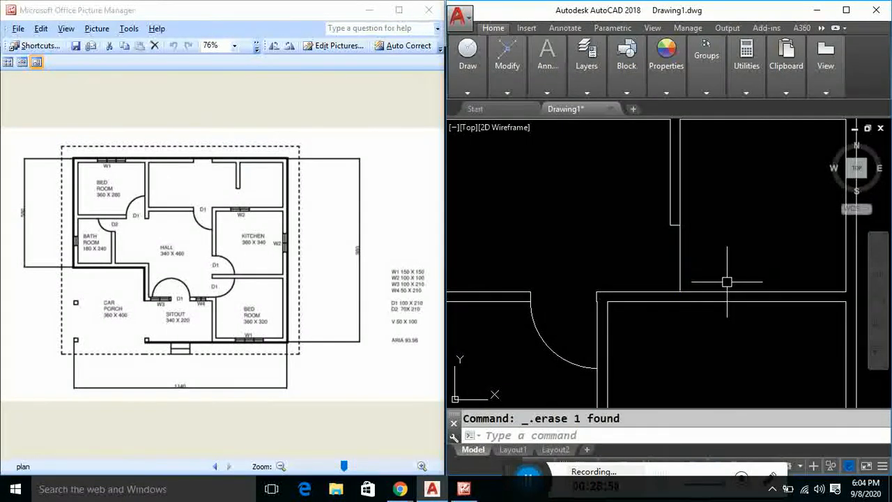
- Trim the partition's remaining right line below its short end line
{"action": "type", "text": "tr"}
{"action": "key", "text": "Return"}
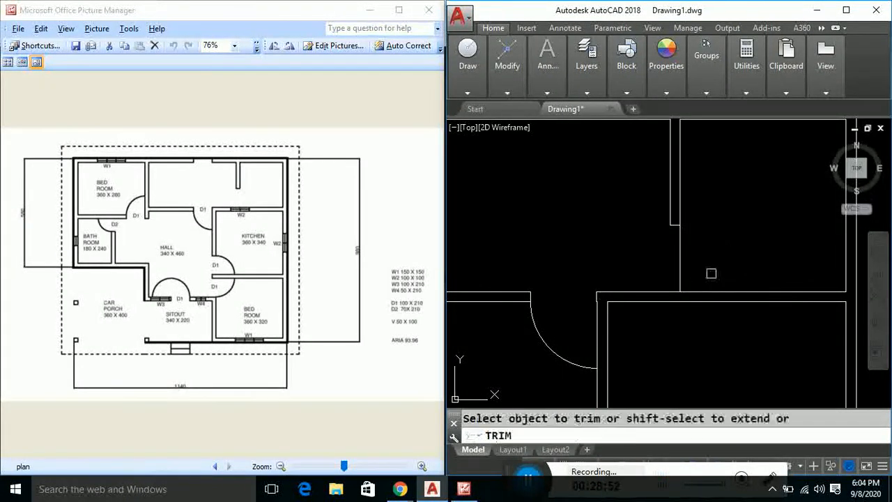
{"action": "scroll", "coordinate": [721, 273], "scroll_direction": "down", "scroll_amount": 5}
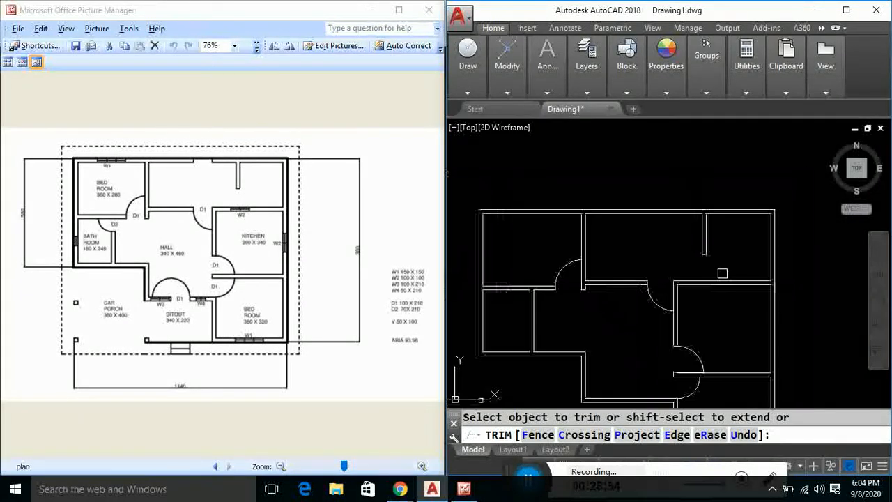
{"action": "key", "text": "Escape"}
- Draw a 0.7-unit line from the bathroom's upper right inner corner leftward along its upper wall
{"action": "scroll", "coordinate": [722, 273], "scroll_direction": "down", "scroll_amount": 1}
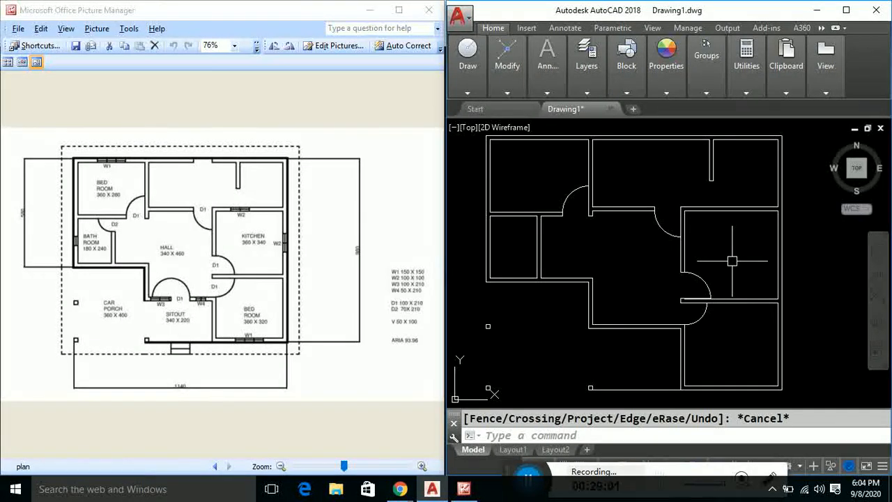
{"action": "type", "text": "1"}
{"action": "key", "text": "Return"}
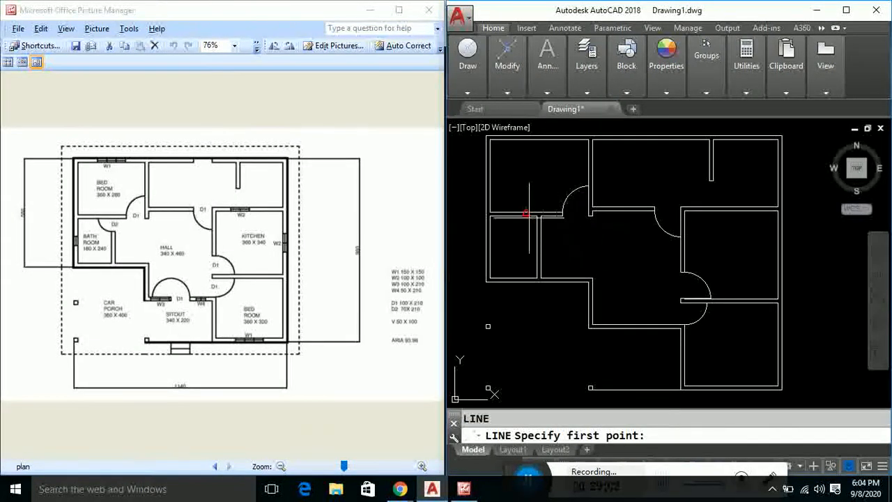
{"action": "scroll", "coordinate": [531, 217], "scroll_direction": "up", "scroll_amount": 4}
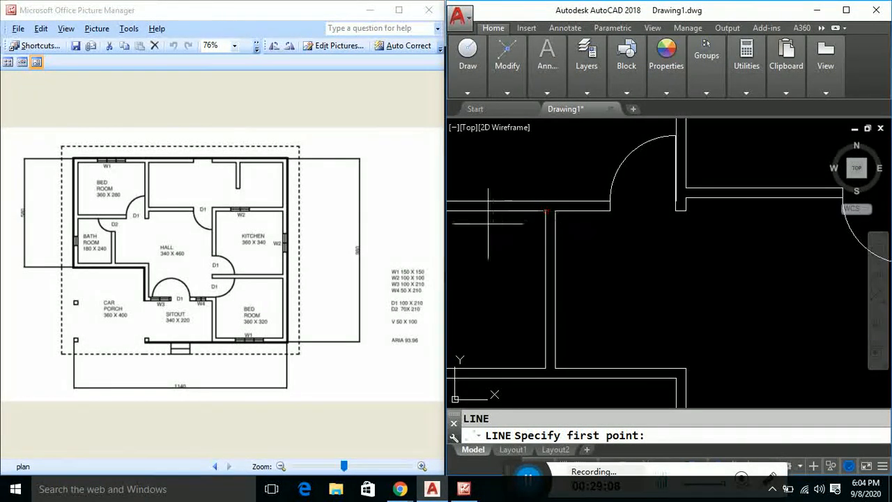
{"action": "left_click", "coordinate": [545, 211]}
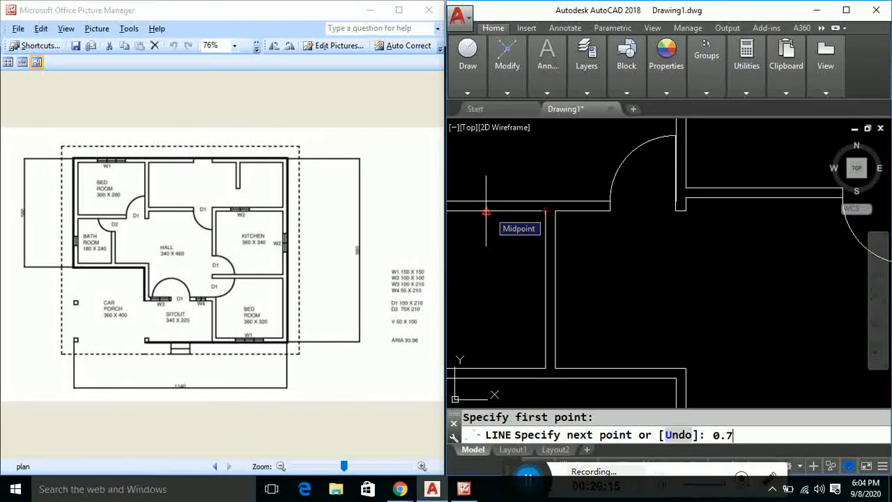
{"action": "type", "text": "0.7"}
{"action": "key", "text": "Return"}
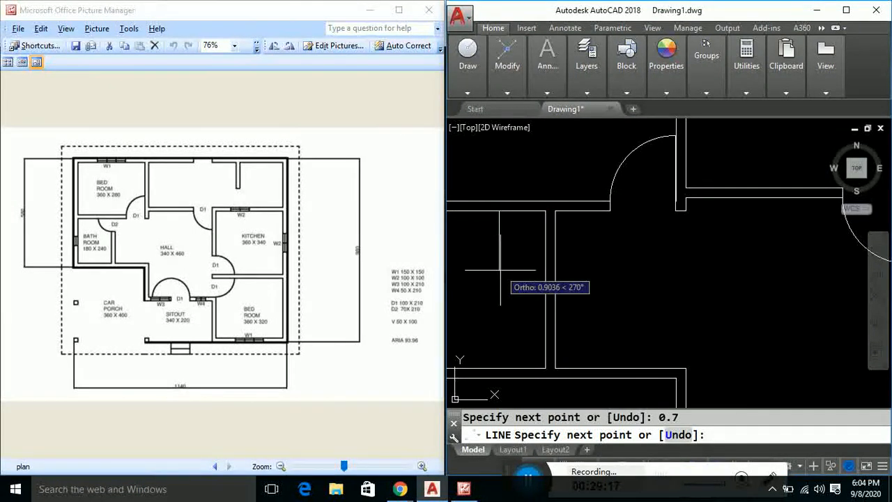
{"action": "key", "text": "Escape"}
- Draw the D2 door swing arc centred on the bathroom's upper right inner corner, from the 0.7-unit line's left end down to the right wall
{"action": "type", "text": "a"}
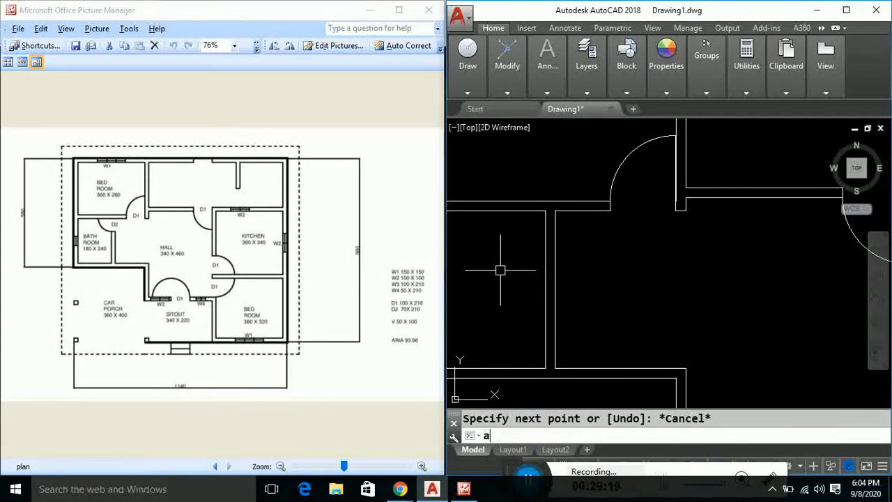
{"action": "key", "text": "Return"}
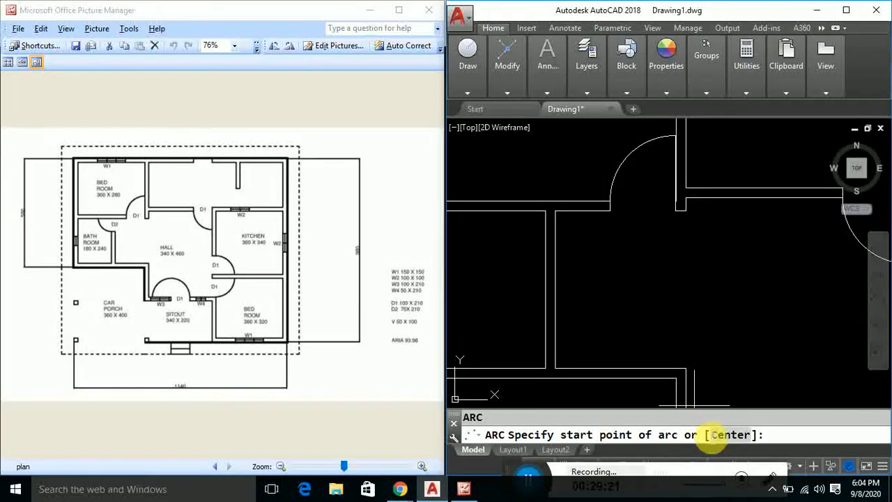
{"action": "type", "text": "c"}
{"action": "key", "text": "Return"}
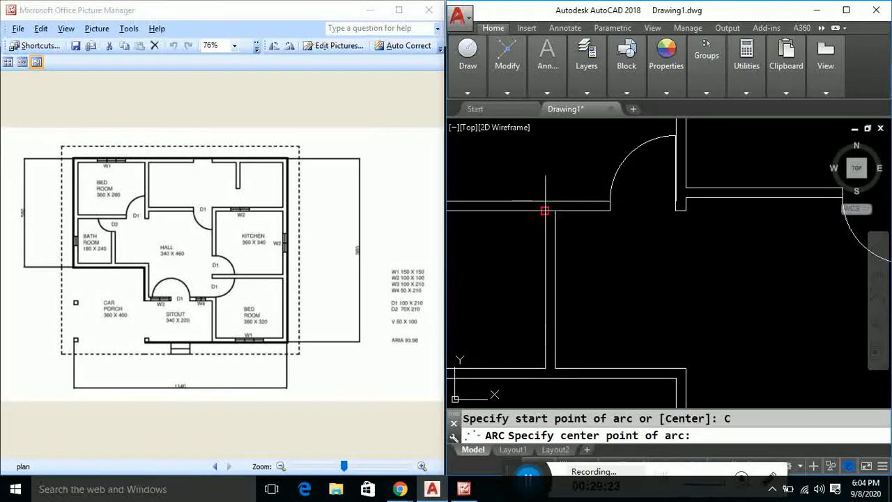
{"action": "left_click", "coordinate": [545, 210]}
{"action": "left_click", "coordinate": [500, 210]}
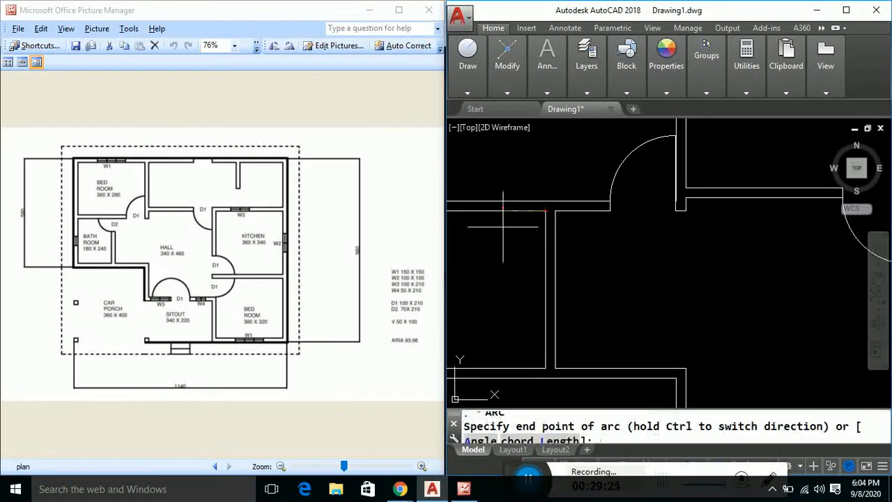
{"action": "left_click", "coordinate": [547, 256]}
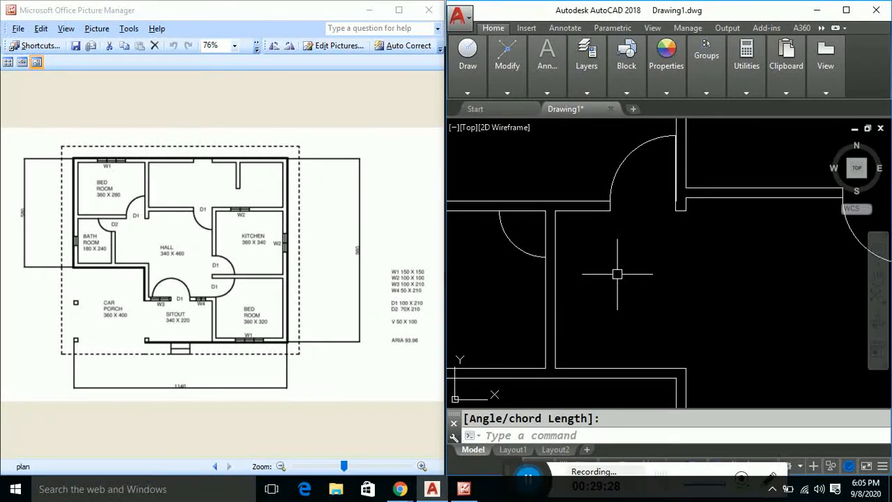
- Draw a short horizontal line across the bathroom's right wall at the lower end of the D2 arc
{"action": "middle_click_drag", "start_coordinate": [617, 274], "coordinate": [658, 279]}
{"action": "type", "text": "l"}
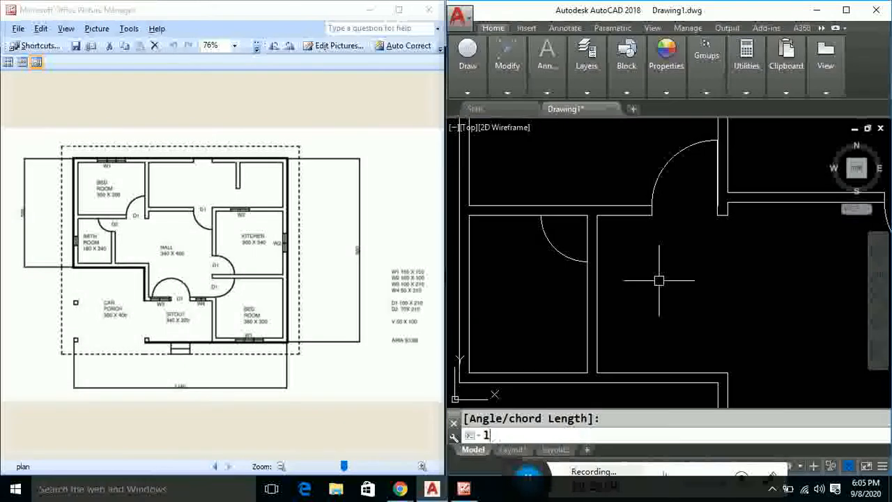
{"action": "key", "text": "Return"}
{"action": "scroll", "coordinate": [586, 278], "scroll_direction": "up", "scroll_amount": 2}
{"action": "left_click", "coordinate": [601, 256]}
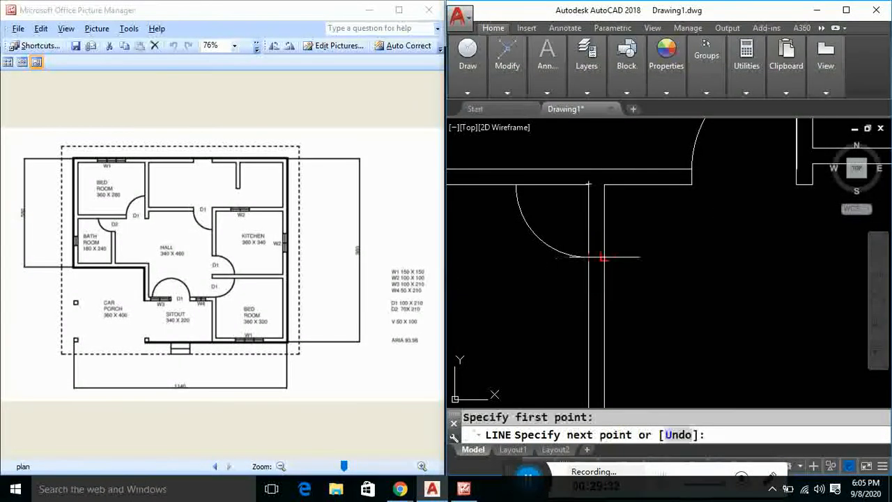
{"action": "key", "text": "Escape"}
- Trim both lines of the bathroom's right wall above the short crossing line to open the D2 doorway
{"action": "type", "text": "tr"}
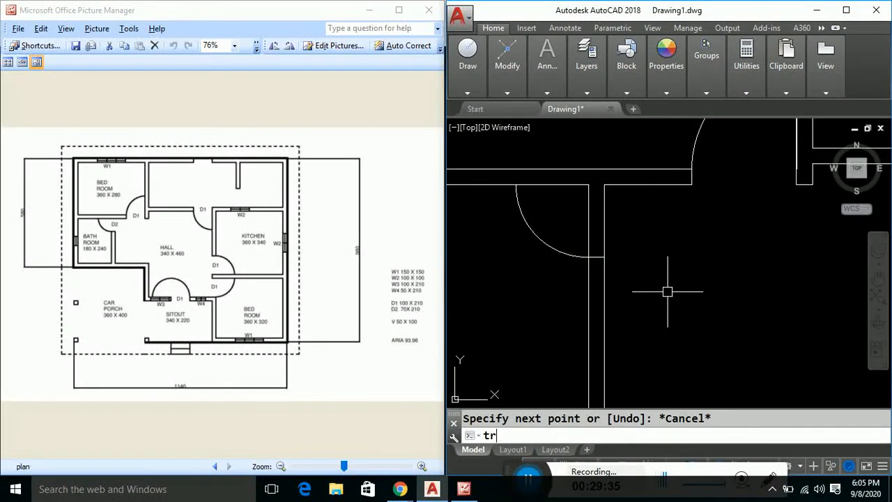
{"action": "key", "text": "Return"}
{"action": "key", "text": "Return"}
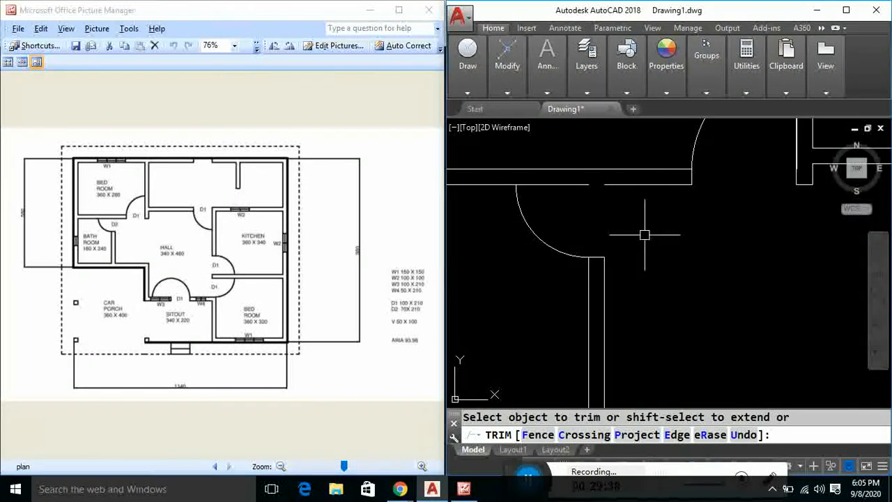
{"action": "key", "text": "Escape"}
- Draw a short horizontal line closing the gap in the upper wall's lower face above the D2 opening
{"action": "type", "text": "l"}
{"action": "key", "text": "Return"}
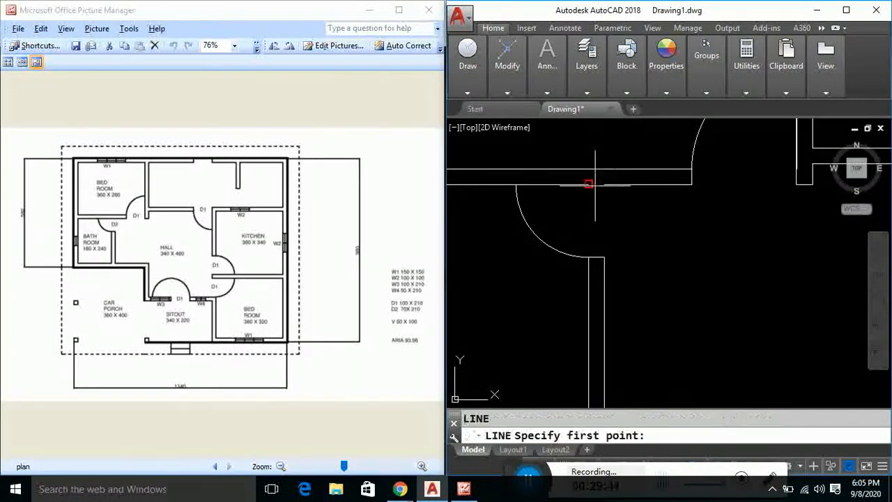
{"action": "left_click", "coordinate": [620, 185]}
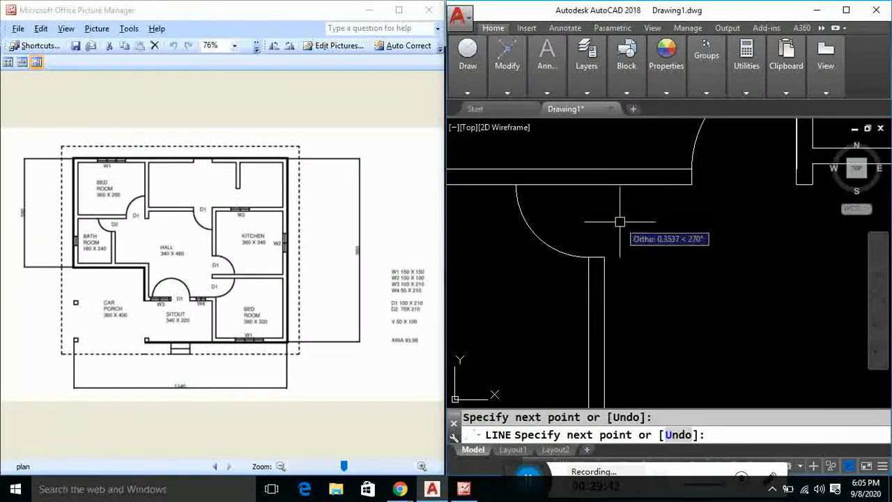
{"action": "key", "text": "Escape"}
{"action": "scroll", "coordinate": [631, 234], "scroll_direction": "down", "scroll_amount": 5}
{"action": "mouse_move", "coordinate": [687, 295]}
{"action": "middle_mouse_down"}
{"action": "mouse_move", "coordinate": [673, 284]}
{"action": "mouse_move", "coordinate": [648, 286]}
{"action": "middle_mouse_up"}
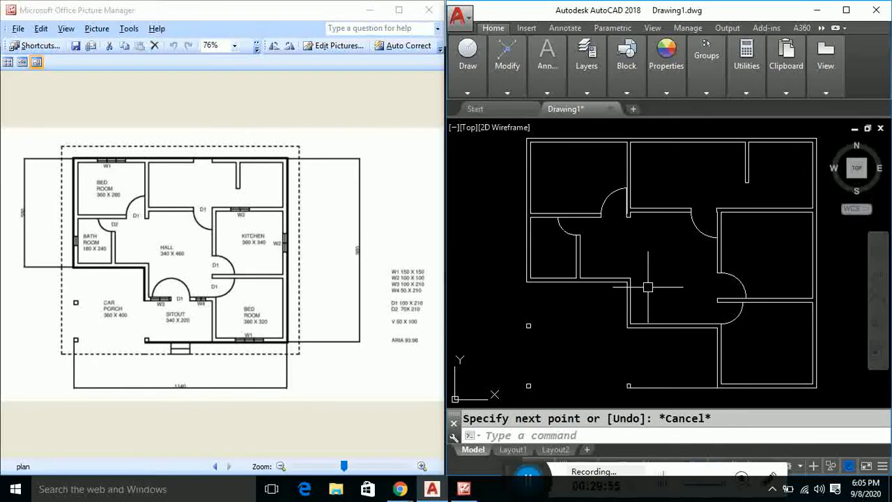
{"action": "type", "text": "L"}
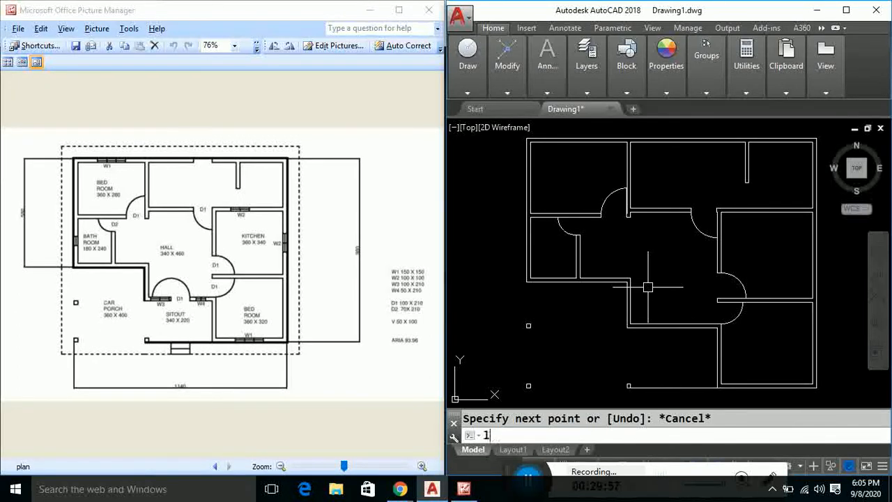
{"action": "key", "text": "Return"}
{"action": "scroll", "coordinate": [689, 318], "scroll_direction": "up", "scroll_amount": 5}
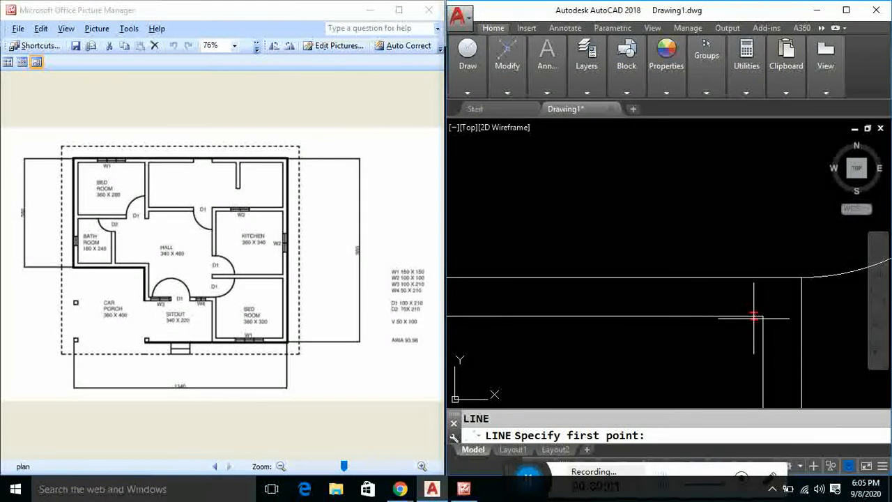
{"action": "left_click", "coordinate": [755, 317]}
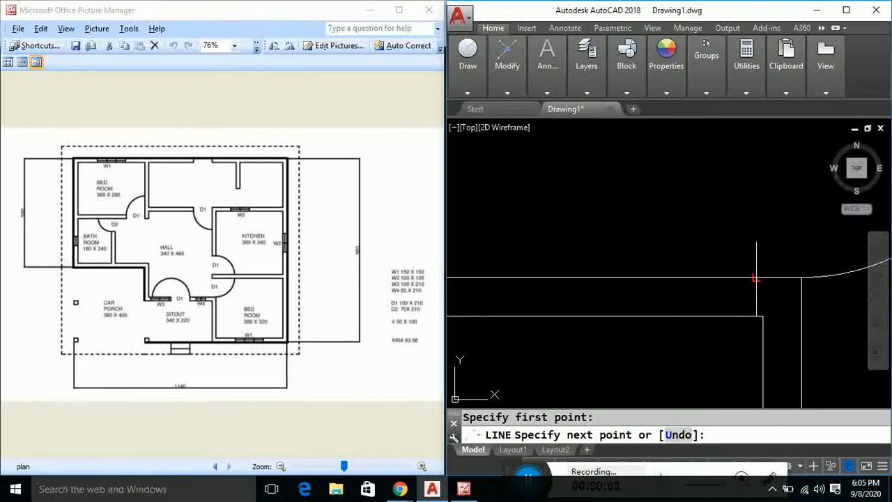
{"action": "left_click", "coordinate": [756, 277]}
{"action": "key", "text": "Escape"}
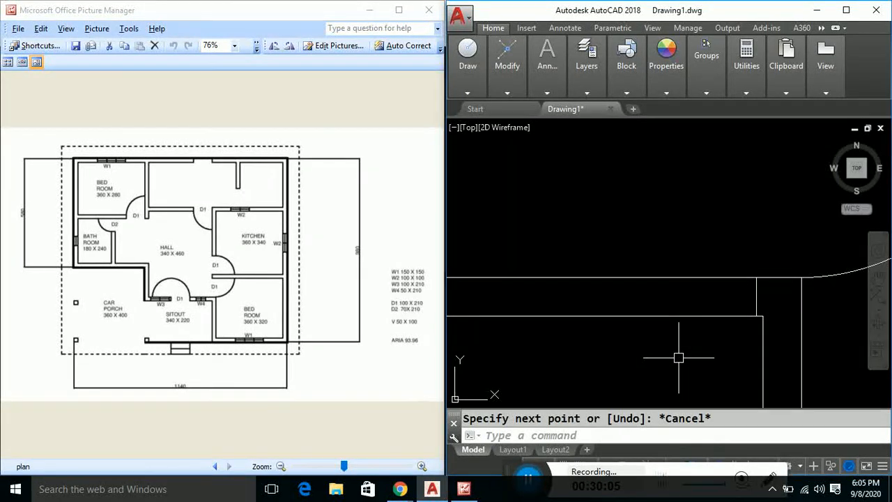
{"action": "key", "text": "ctrl+z"}
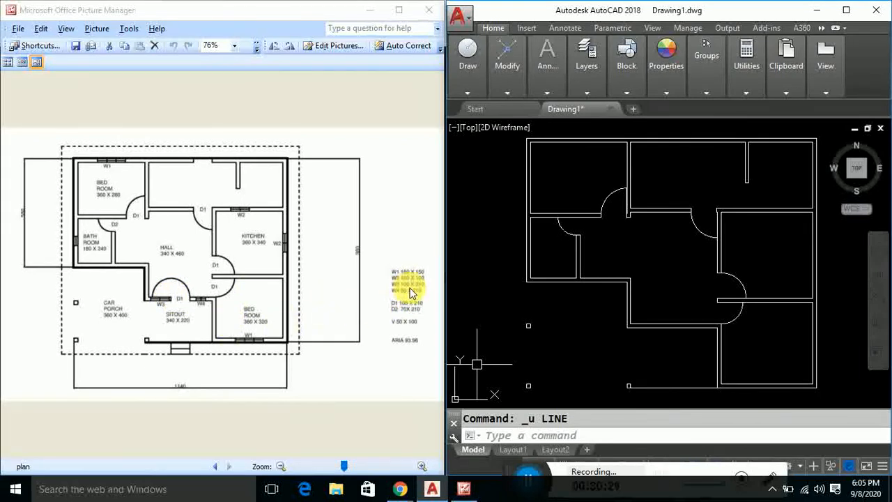
- Draw a short vertical line across the wall between hall and sitout, just right of its left inner corner, for window W3
{"action": "scroll", "coordinate": [660, 336], "scroll_direction": "up", "scroll_amount": 2}
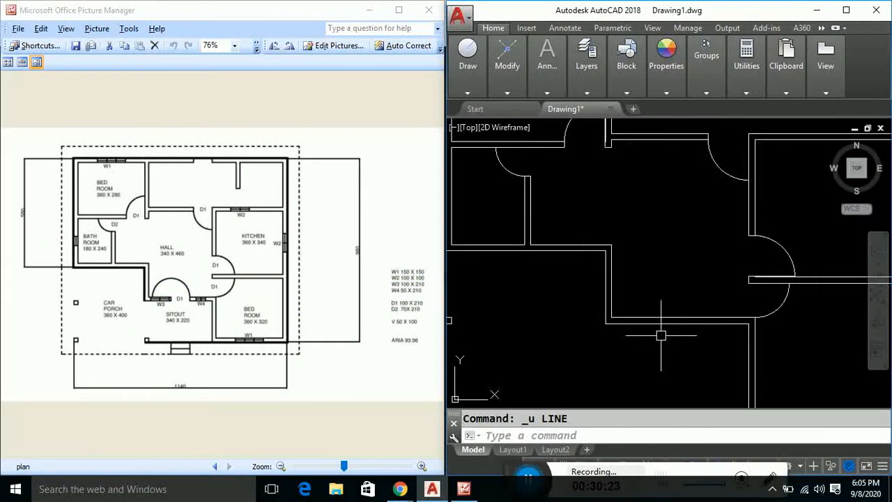
{"action": "scroll", "coordinate": [660, 335], "scroll_direction": "up", "scroll_amount": 2}
{"action": "type", "text": "l"}
{"action": "key", "text": "Return"}
{"action": "scroll", "coordinate": [616, 315], "scroll_direction": "up", "scroll_amount": 2}
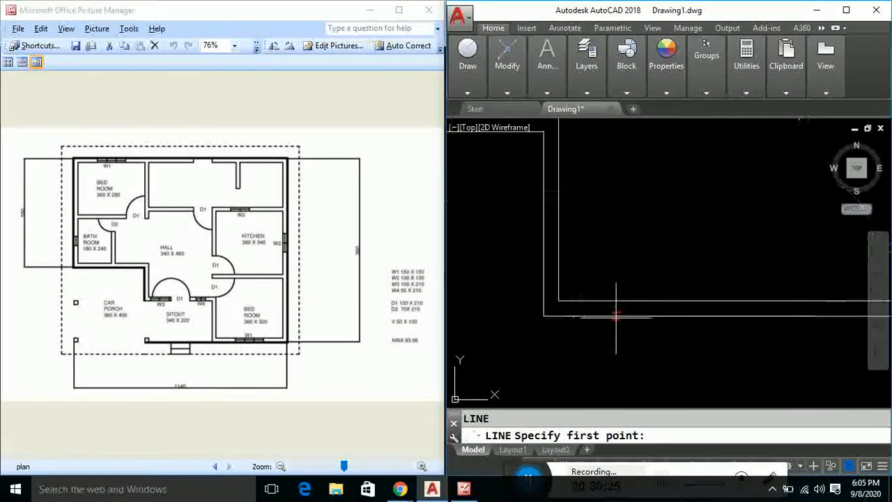
{"action": "scroll", "coordinate": [616, 315], "scroll_direction": "up", "scroll_amount": 2}
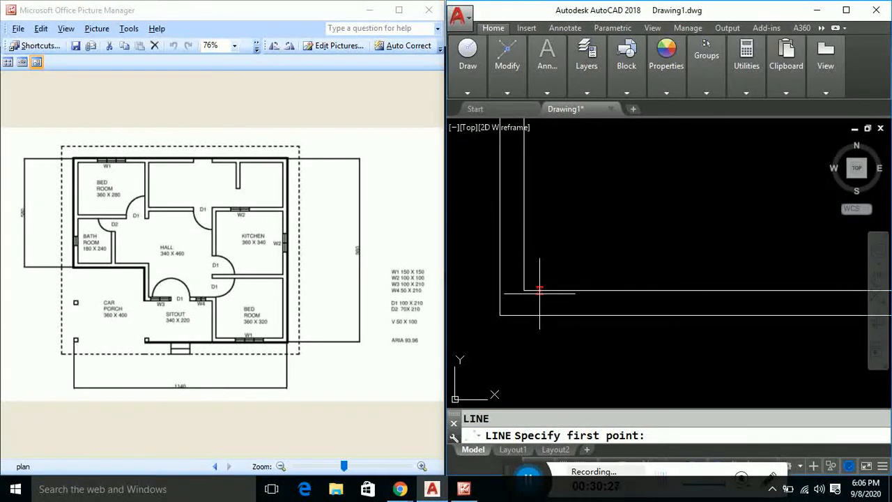
{"action": "left_click", "coordinate": [539, 289]}
{"action": "left_click", "coordinate": [540, 314]}
{"action": "key", "text": "Escape"}
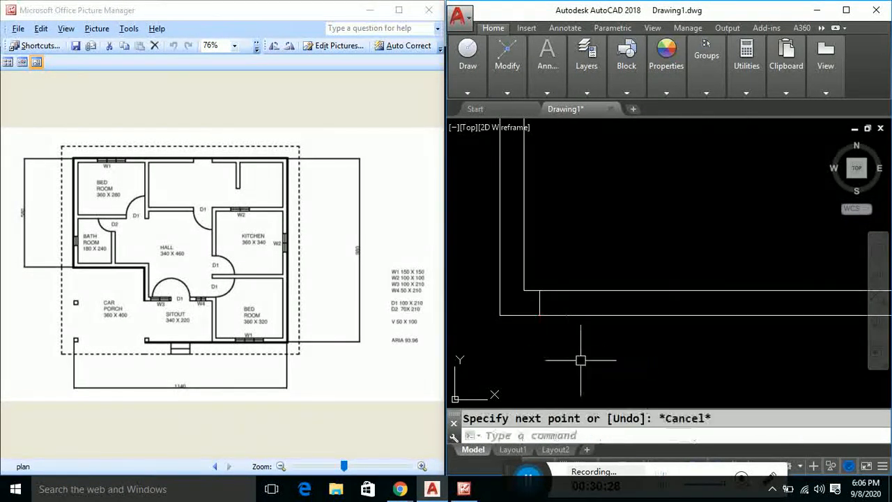
- Offset the short W3 end line 1 unit to the right along the wall
{"action": "type", "text": "o"}
{"action": "key", "text": "Return"}
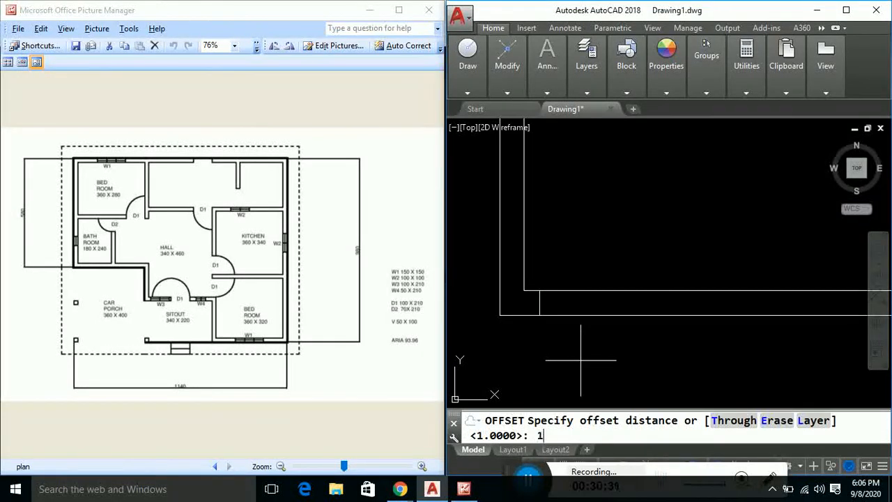
{"action": "key", "text": "Return"}
{"action": "left_click", "coordinate": [540, 303]}
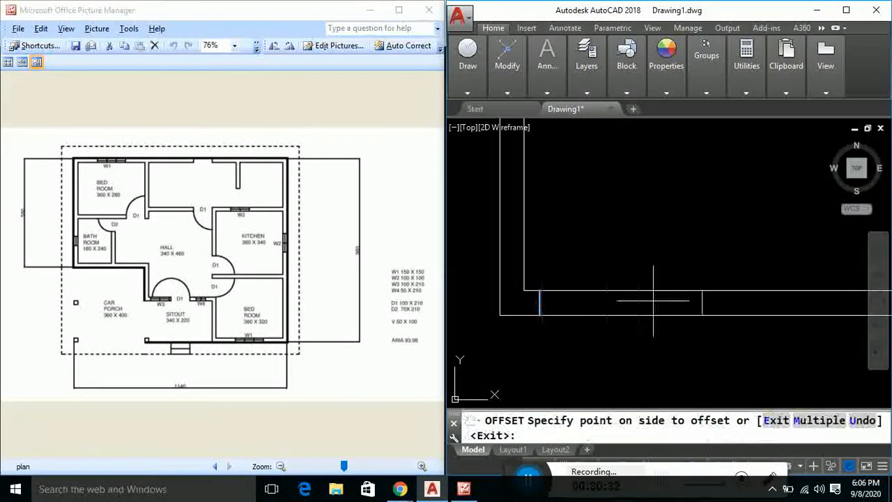
{"action": "left_click", "coordinate": [665, 306]}
{"action": "key", "text": "Escape"}
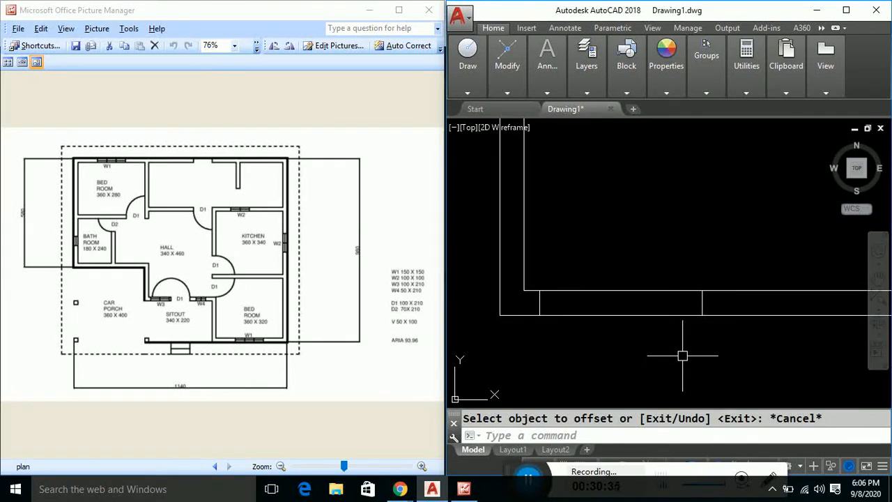
- Draw a horizontal line between the two W3 end lines, slightly below the wall's upper line
{"action": "type", "text": "l"}
{"action": "key", "text": "Return"}
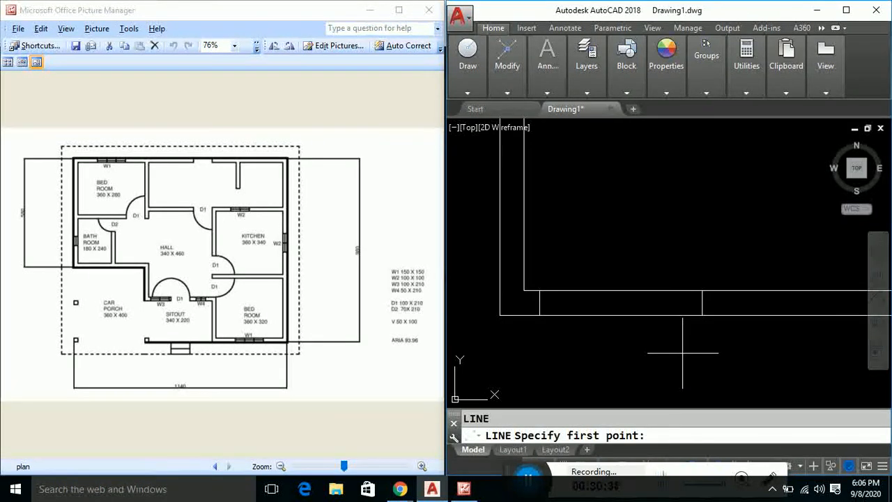
{"action": "scroll", "coordinate": [683, 342], "scroll_direction": "up", "scroll_amount": 2}
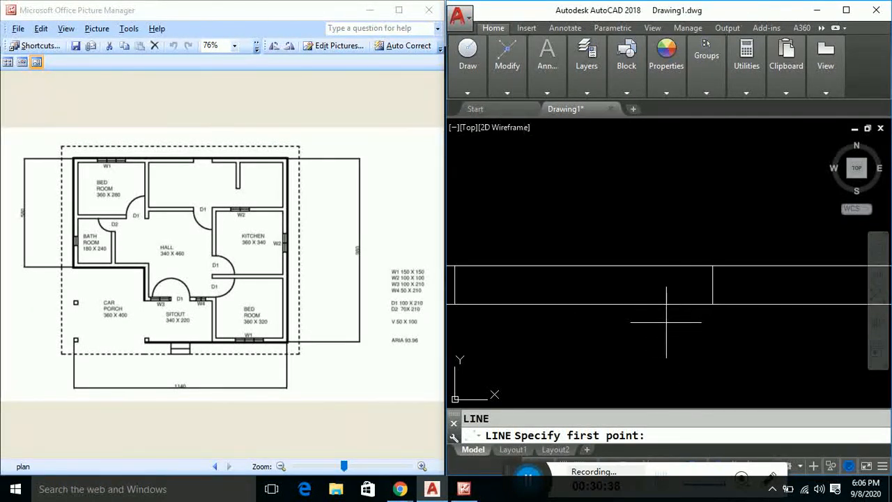
{"action": "left_click", "coordinate": [454, 277]}
{"action": "left_click", "coordinate": [712, 277]}
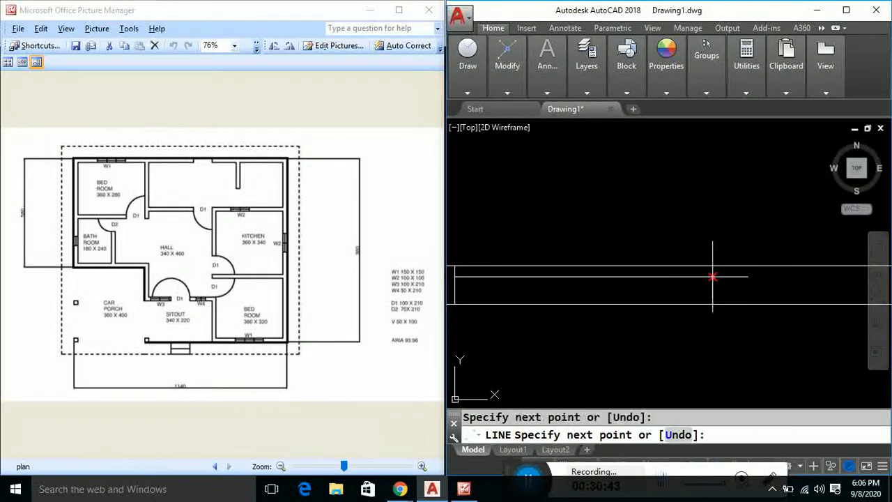
{"action": "key", "text": "Escape"}
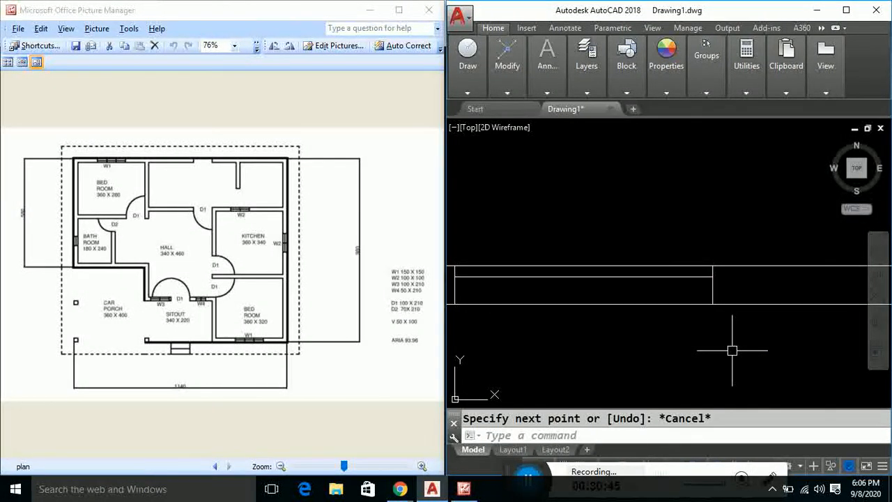
- Draw a vertical line from the midpoint of W3's inner horizontal line down to the wall's lower line
{"action": "scroll", "coordinate": [732, 351], "scroll_direction": "down", "scroll_amount": 3}
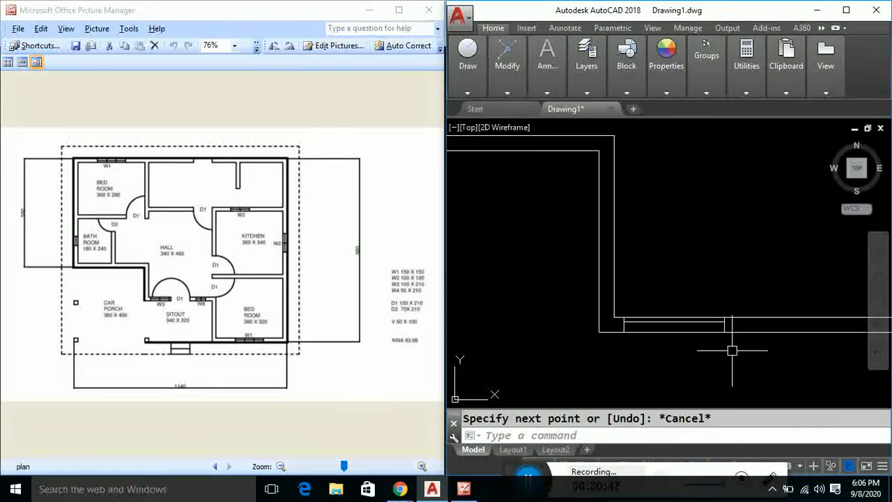
{"action": "type", "text": "l"}
{"action": "key", "text": "Return"}
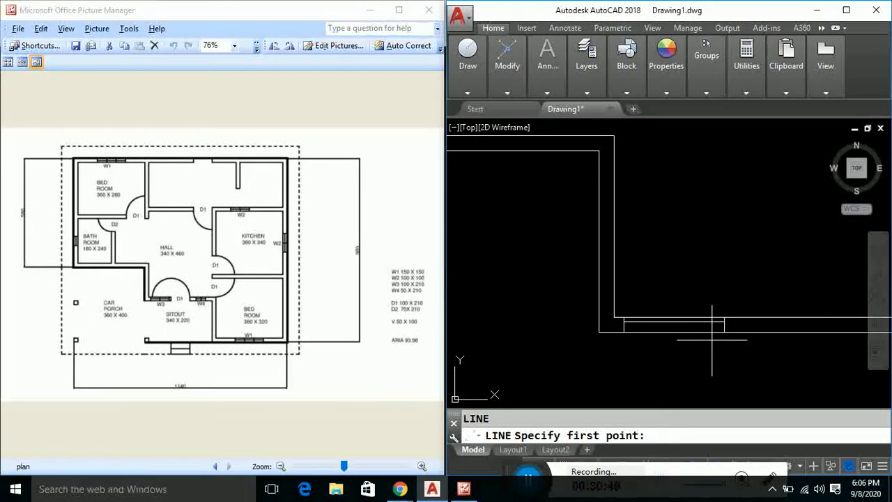
{"action": "left_click", "coordinate": [676, 323]}
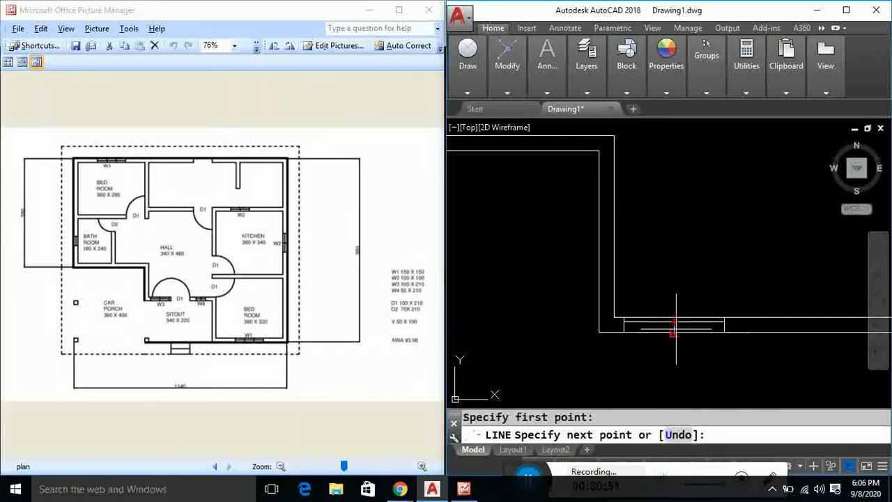
{"action": "left_click", "coordinate": [674, 332]}
{"action": "key", "text": "Escape"}
- Extend W3's vertical middle line up to the wall's upper line
{"action": "type", "text": "ex"}
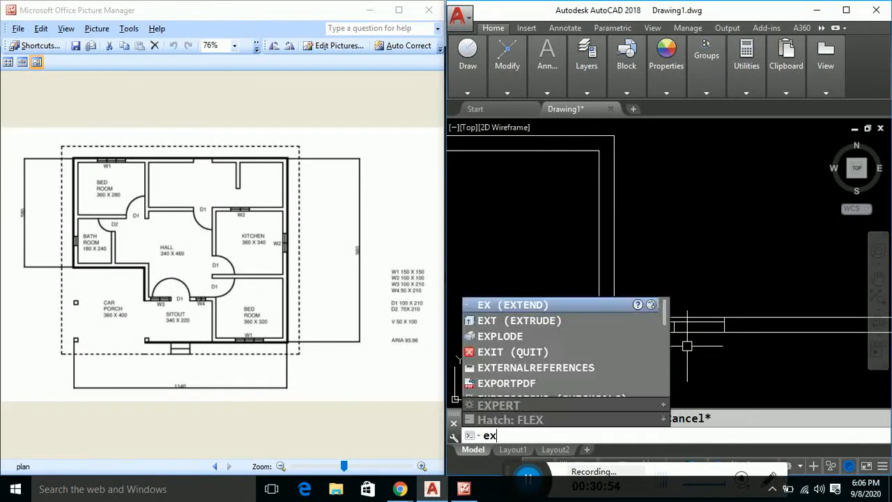
{"action": "key", "text": "Return"}
{"action": "scroll", "coordinate": [687, 328], "scroll_direction": "up", "scroll_amount": 1}
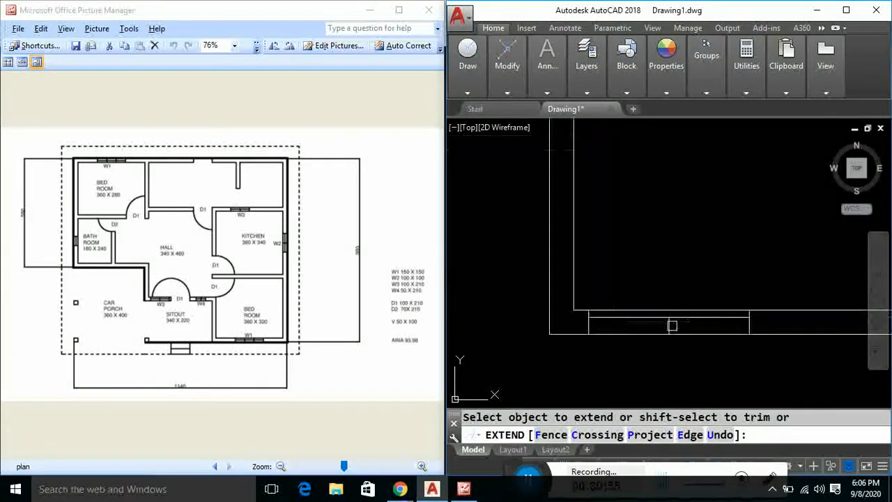
{"action": "scroll", "coordinate": [679, 381], "scroll_direction": "down", "scroll_amount": 3}
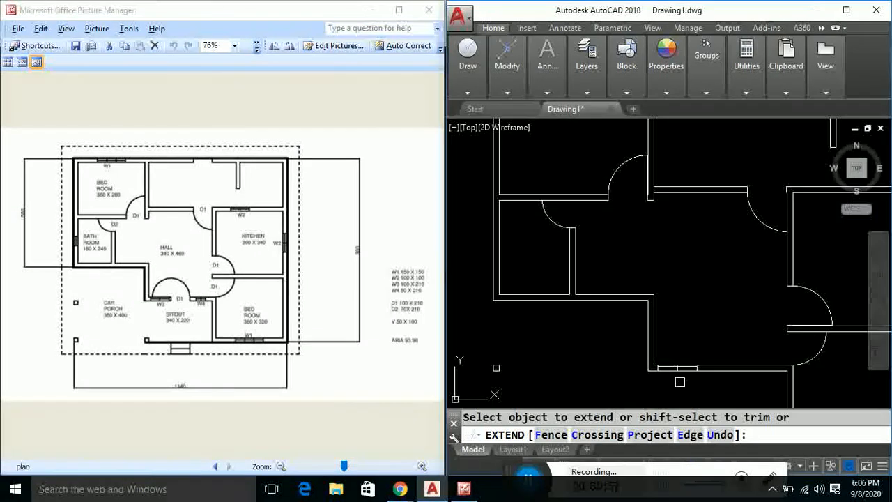
{"action": "key", "text": "Escape"}
{"action": "mouse_move", "coordinate": [705, 380]}
{"action": "middle_mouse_down"}
{"action": "mouse_move", "coordinate": [668, 333]}
{"action": "mouse_move", "coordinate": [613, 299]}
{"action": "middle_mouse_up"}
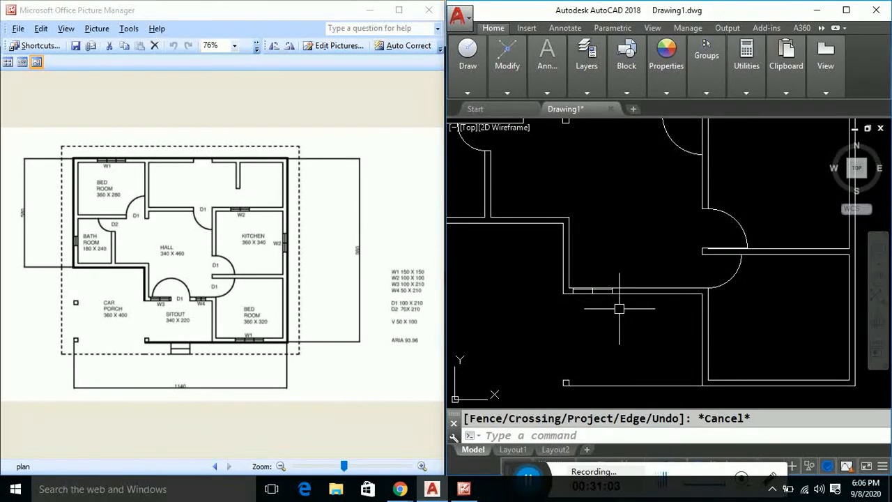
- Draw a short vertical line across the wall thickness, slightly to the right of window W3, for the sitout door
{"action": "type", "text": "1"}
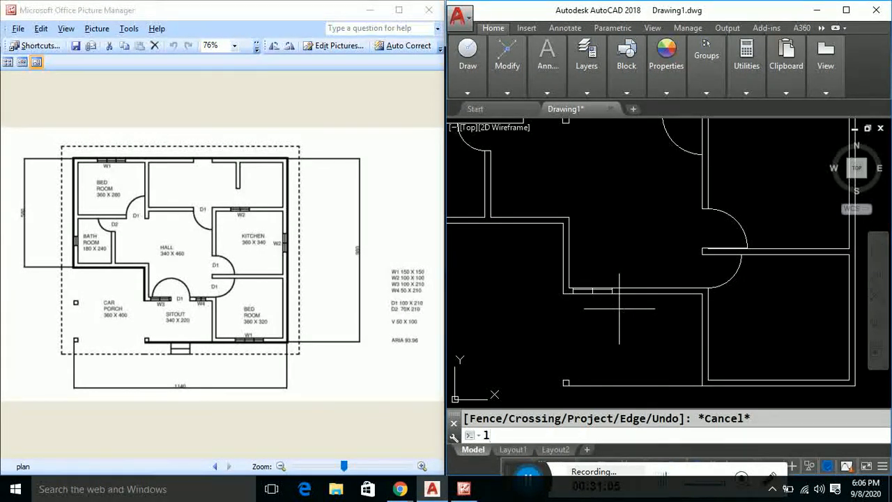
{"action": "key", "text": "Return"}
{"action": "scroll", "coordinate": [616, 304], "scroll_direction": "up", "scroll_amount": 5}
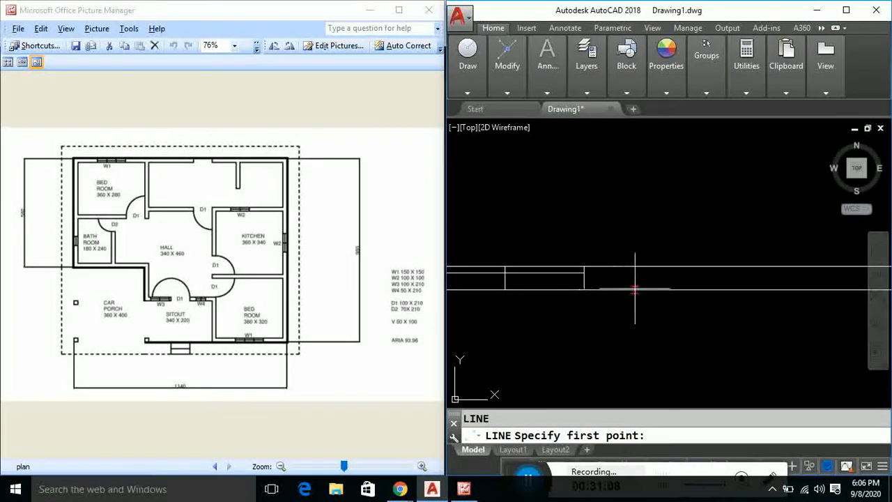
{"action": "left_click", "coordinate": [620, 288]}
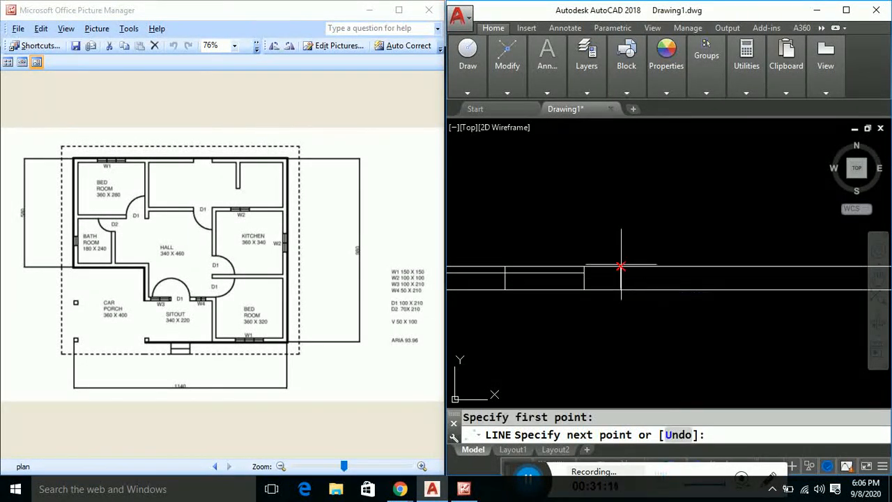
{"action": "key", "text": "Escape"}
- Offset the short vertical line beside W3 by 1 unit to the right to mark the sitout door's width
{"action": "scroll", "coordinate": [701, 204], "scroll_direction": "down", "scroll_amount": 3}
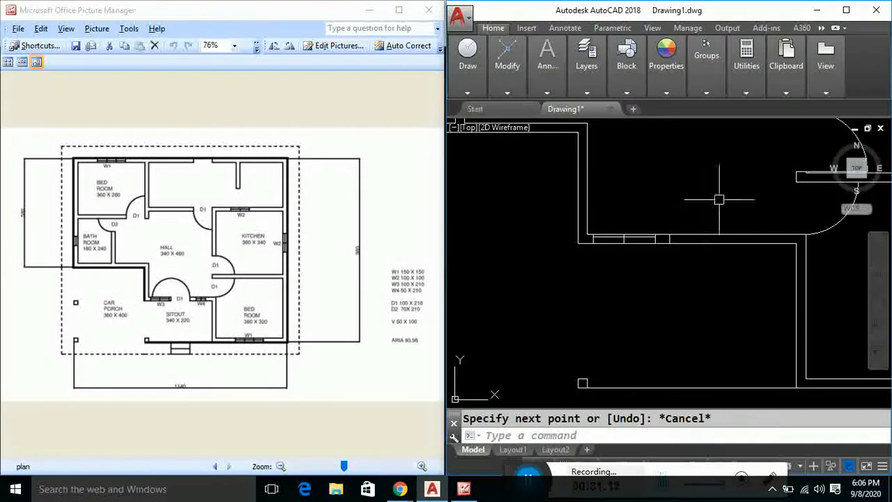
{"action": "scroll", "coordinate": [697, 257], "scroll_direction": "up", "scroll_amount": 2}
{"action": "type", "text": "o"}
{"action": "key", "text": "Return"}
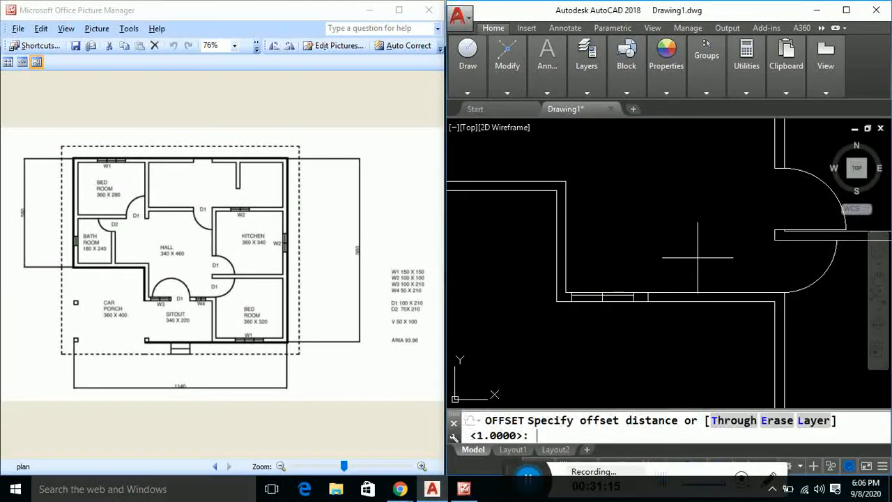
{"action": "type", "text": "1"}
{"action": "key", "text": "Return"}
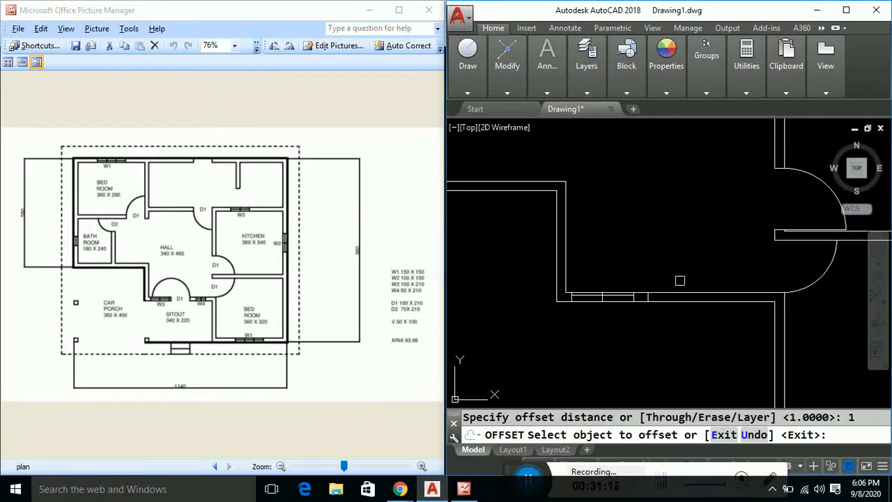
{"action": "scroll", "coordinate": [681, 279], "scroll_direction": "up", "scroll_amount": 2}
{"action": "left_click", "coordinate": [630, 308]}
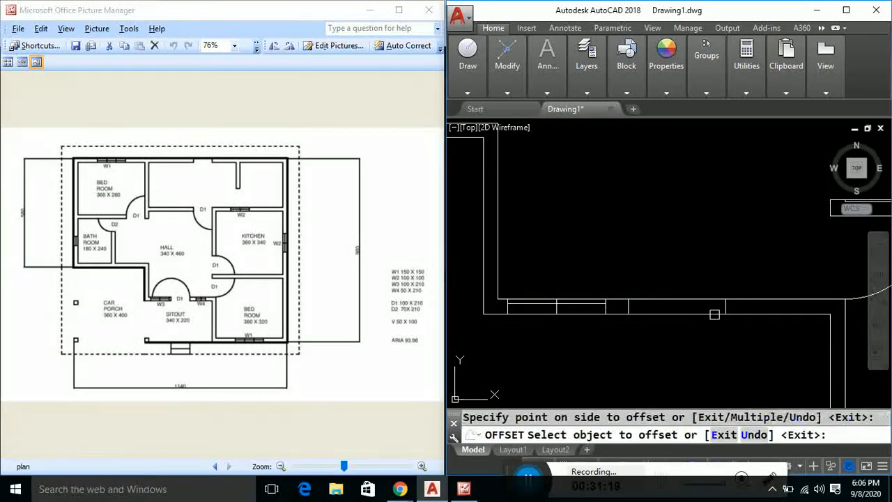
{"action": "key", "text": "Escape"}
- Trim both wall lines between the two vertical marks to open the D1 doorway between hall and sitout
{"action": "type", "text": "t"}
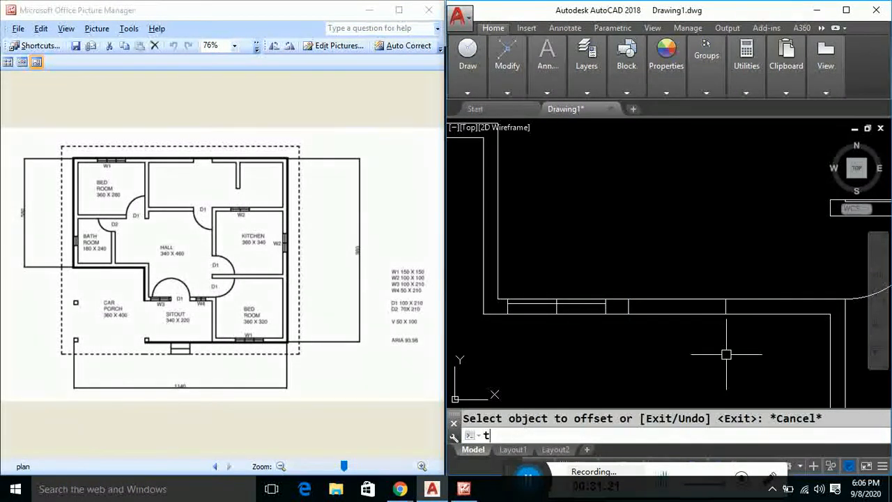
{"action": "type", "text": "r"}
{"action": "key", "text": "Return"}
{"action": "key", "text": "Return"}
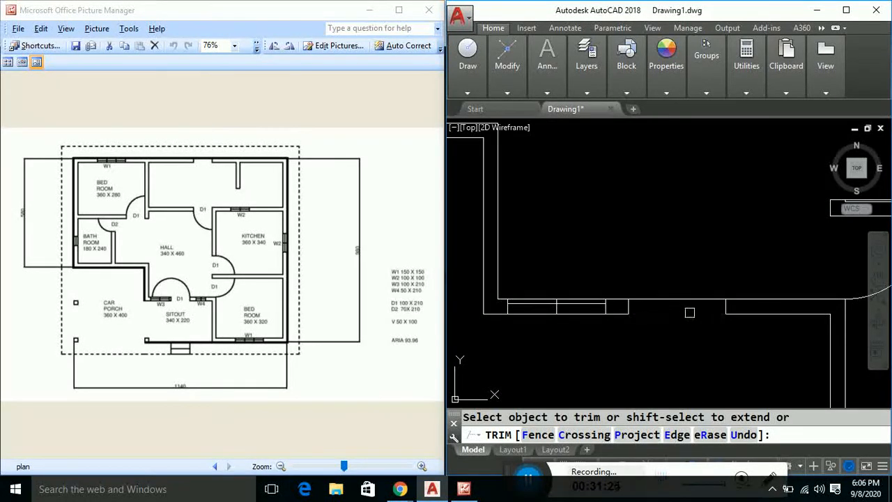
{"action": "key", "text": "Escape"}
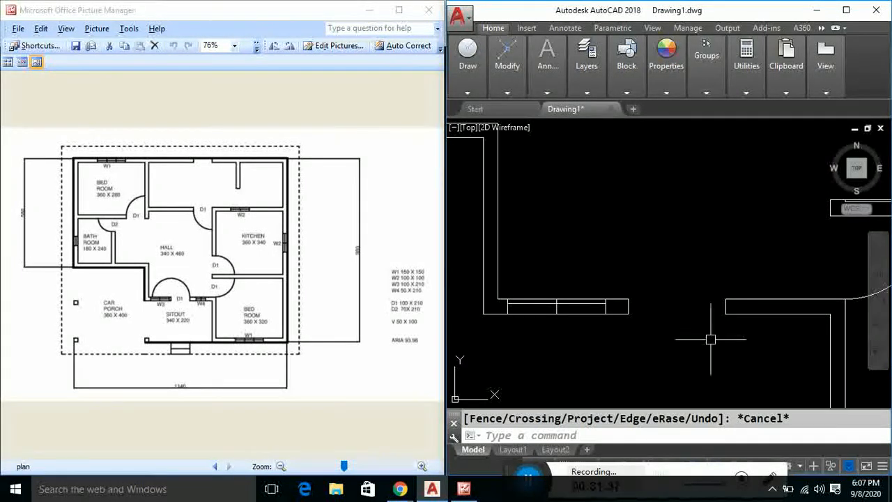
- Draw a horizontal line across the sitout doorway between the upper corners of its two wall ends
{"action": "middle_click_drag", "start_coordinate": [707, 338], "coordinate": [688, 345]}
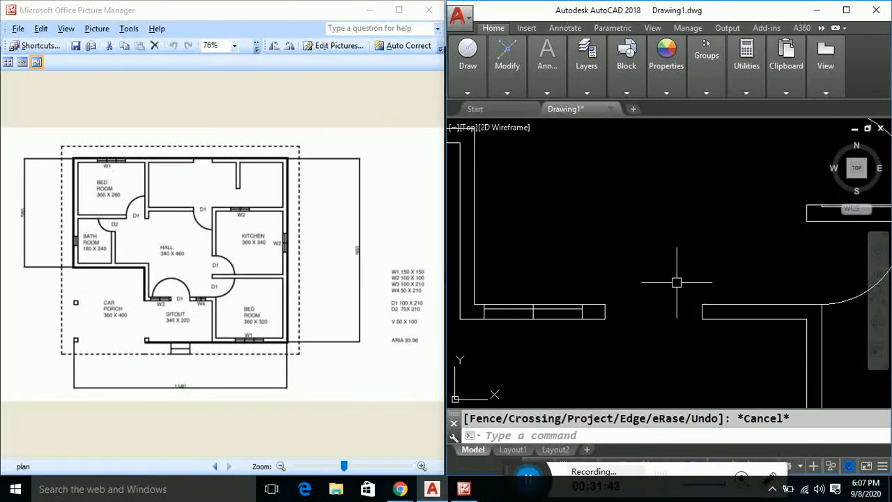
{"action": "scroll", "coordinate": [640, 354], "scroll_direction": "down", "scroll_amount": 1}
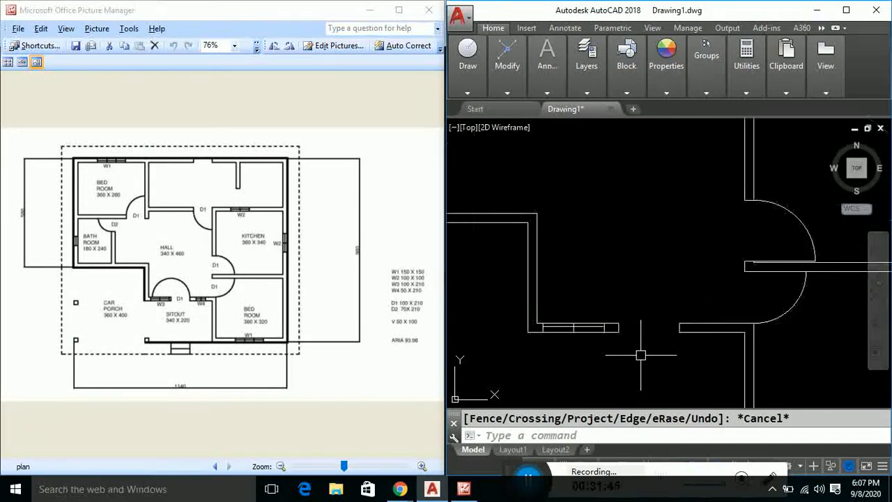
{"action": "scroll", "coordinate": [640, 348], "scroll_direction": "up", "scroll_amount": 1}
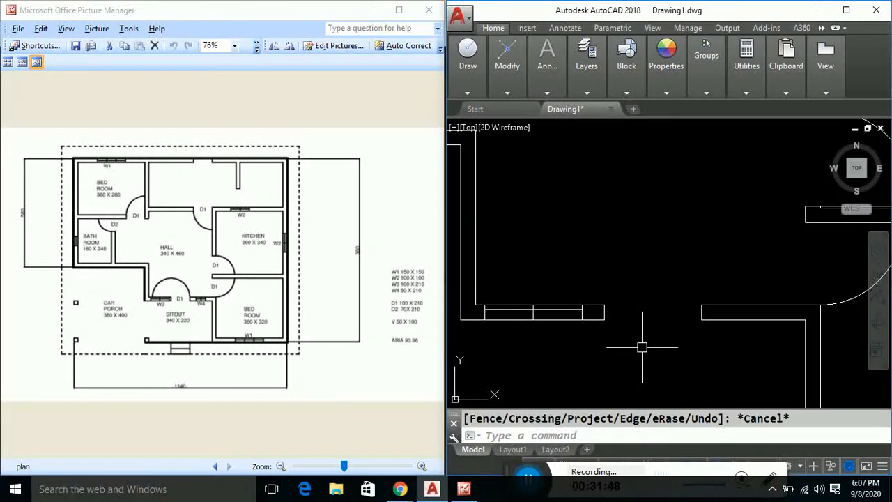
{"action": "type", "text": "l"}
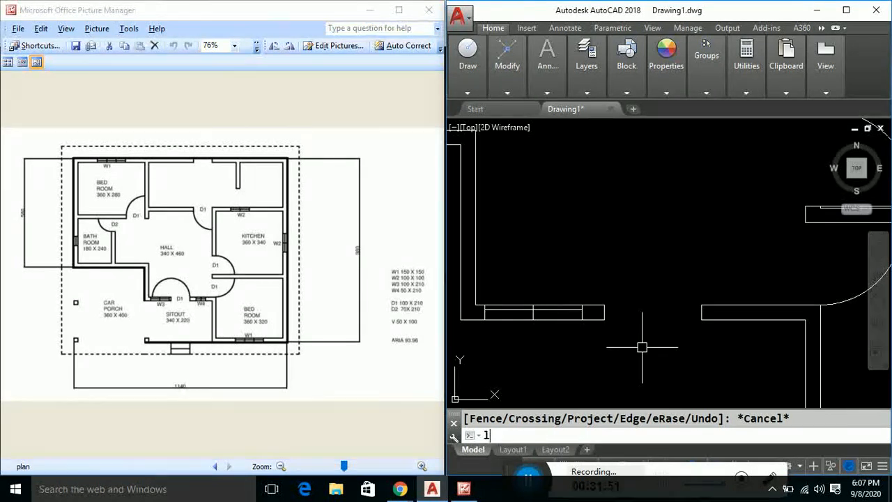
{"action": "key", "text": "Return"}
{"action": "left_click", "coordinate": [604, 305]}
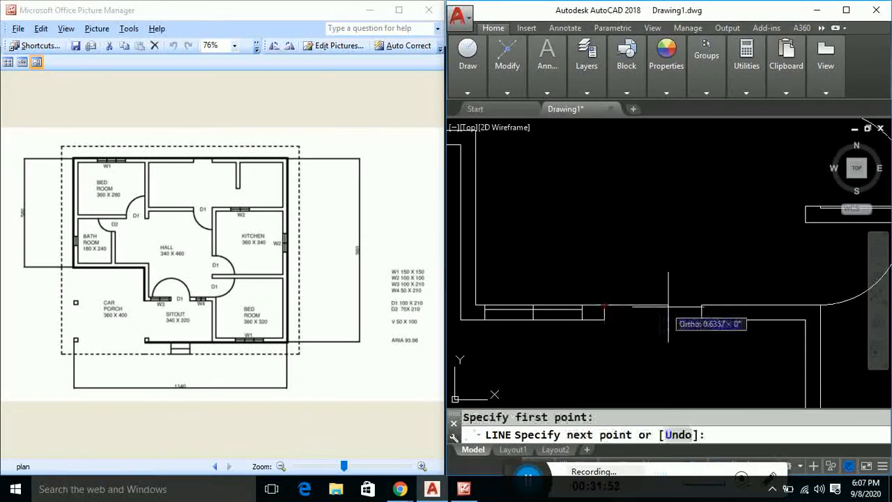
{"action": "left_click", "coordinate": [701, 305]}
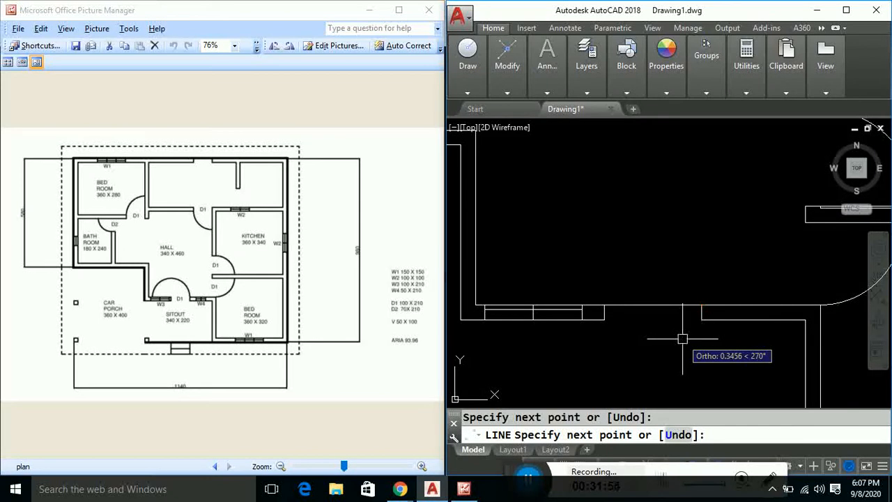
{"action": "key", "text": "Escape"}
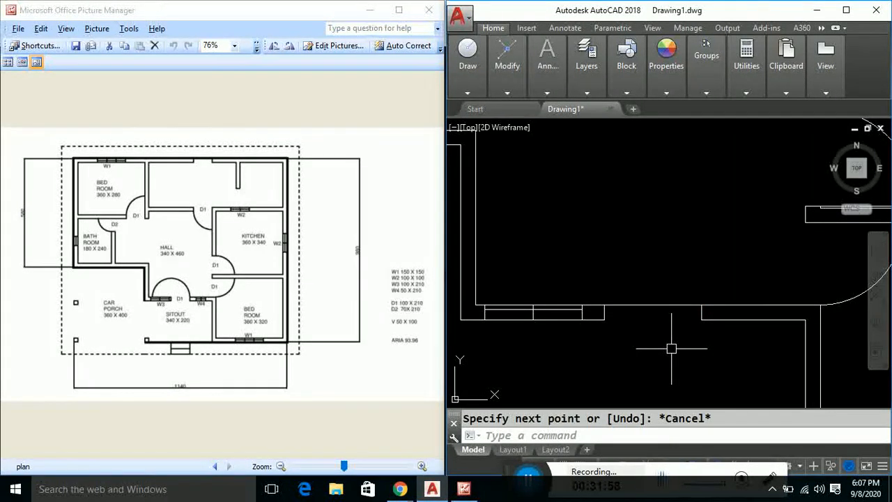
- Draw a 0.5-unit vertical door leaf line upward from the upper corner of the doorway's left wall end
{"action": "type", "text": "l"}
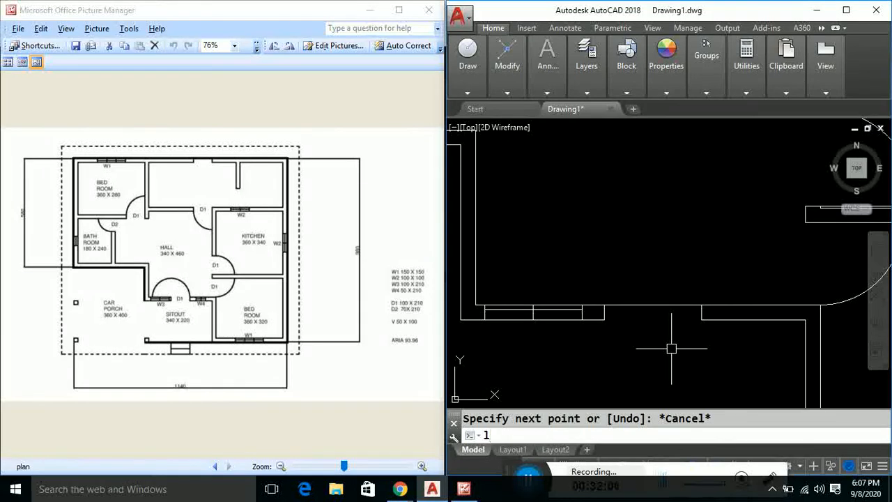
{"action": "key", "text": "Return"}
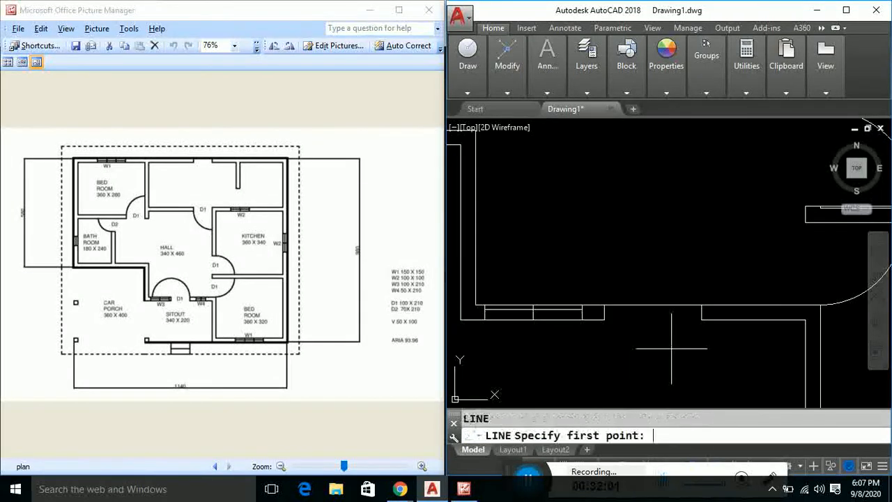
{"action": "left_click", "coordinate": [604, 304]}
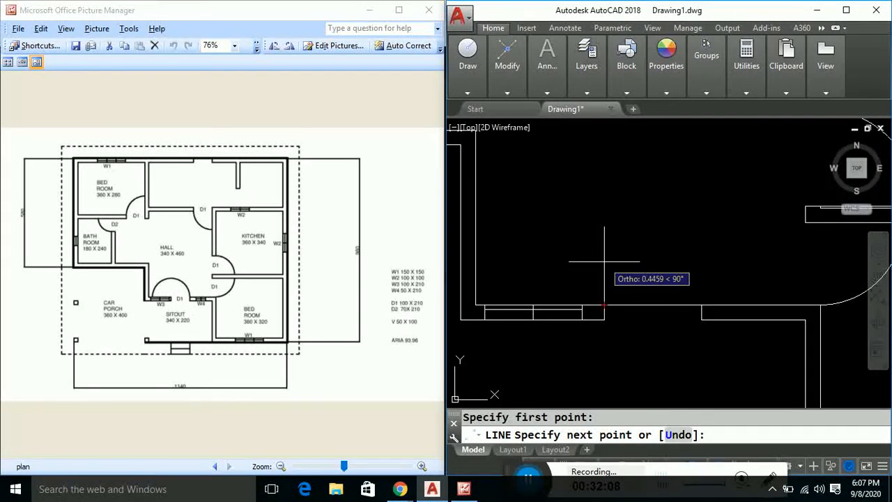
{"action": "type", "text": "0.5"}
{"action": "key", "text": "Return"}
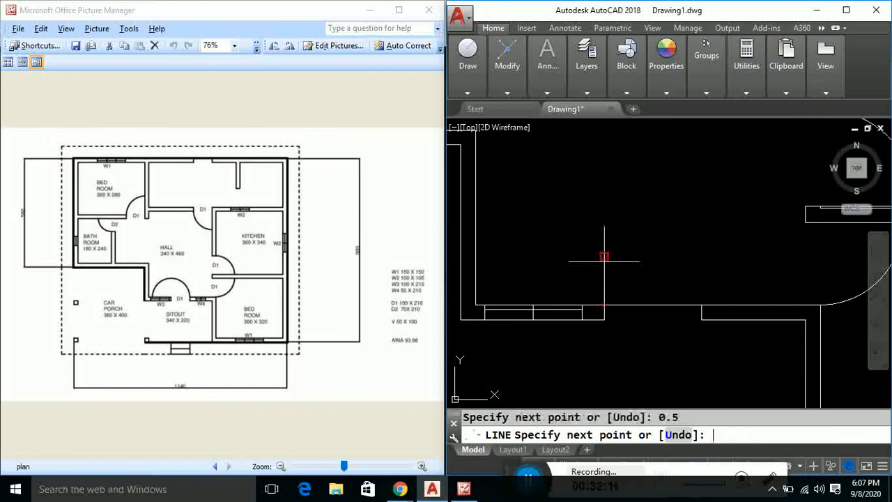
{"action": "key", "text": "Return"}
- Draw a 0.5-unit vertical door leaf line upward from the upper corner of the doorway's right wall end
{"action": "key", "text": "Return"}
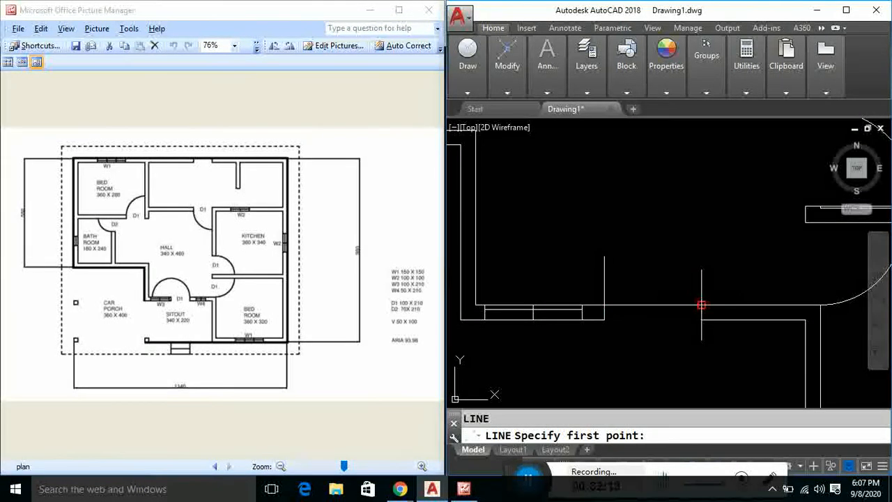
{"action": "left_click", "coordinate": [701, 304]}
{"action": "type", "text": "0.5"}
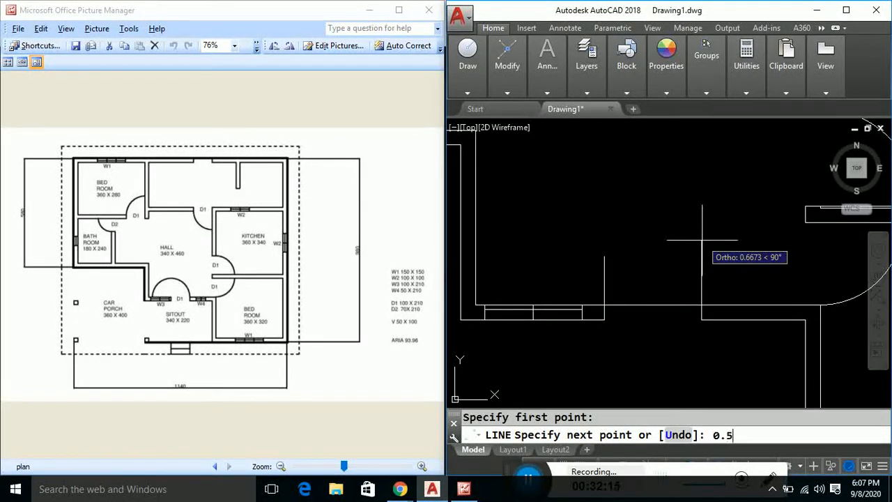
{"action": "key", "text": "Return"}
{"action": "key", "text": "Escape"}
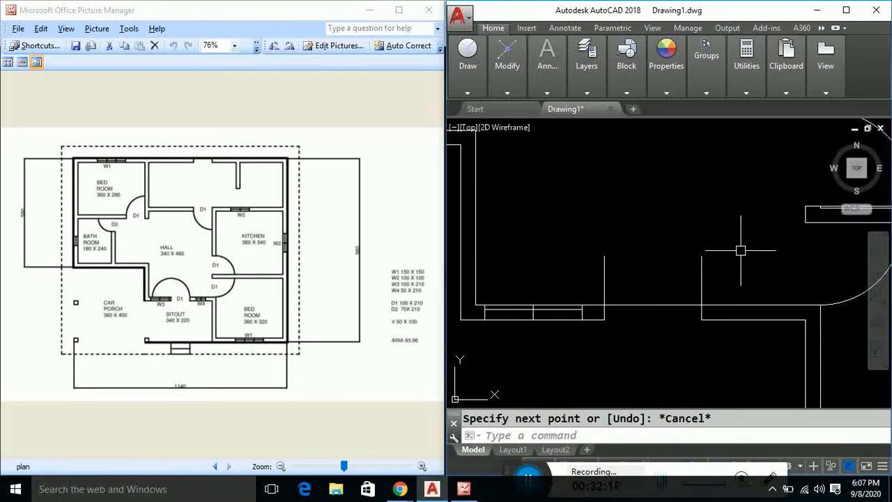
- Draw the left door swing arc centred on the left leaf's base, from the doorway line's midpoint to the leaf's top
{"action": "type", "text": "a"}
{"action": "key", "text": "Return"}
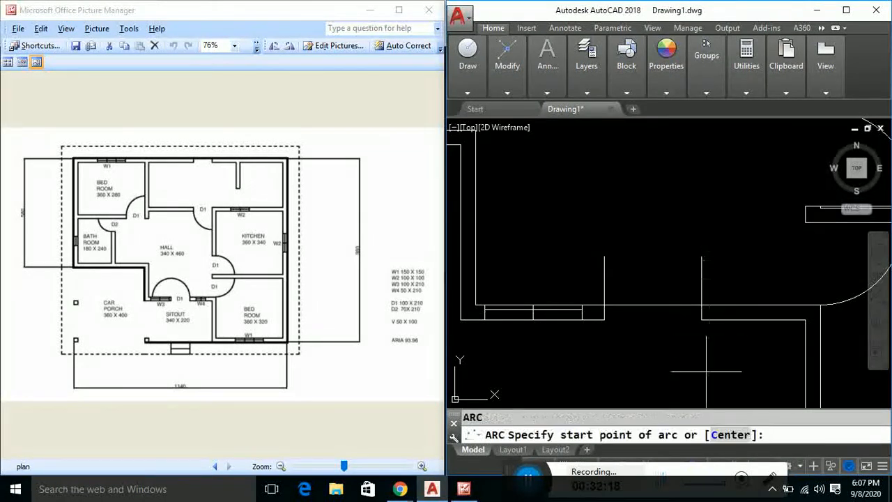
{"action": "left_click", "coordinate": [733, 435]}
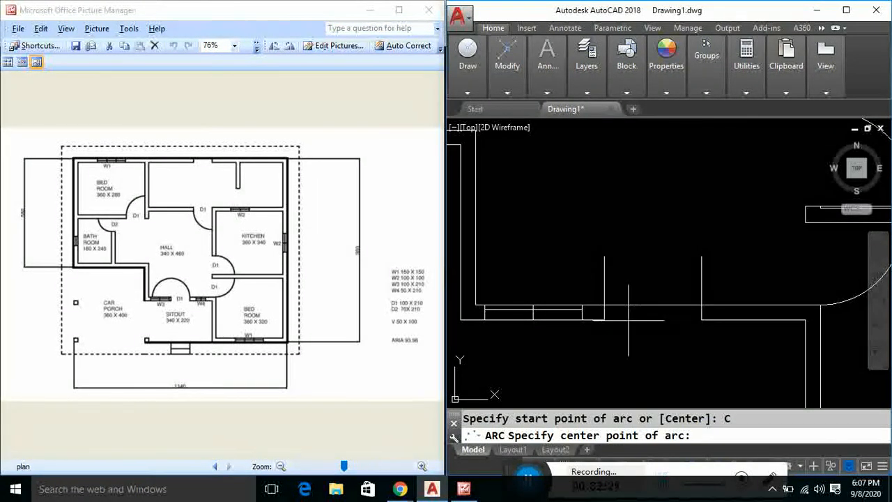
{"action": "left_click", "coordinate": [604, 305]}
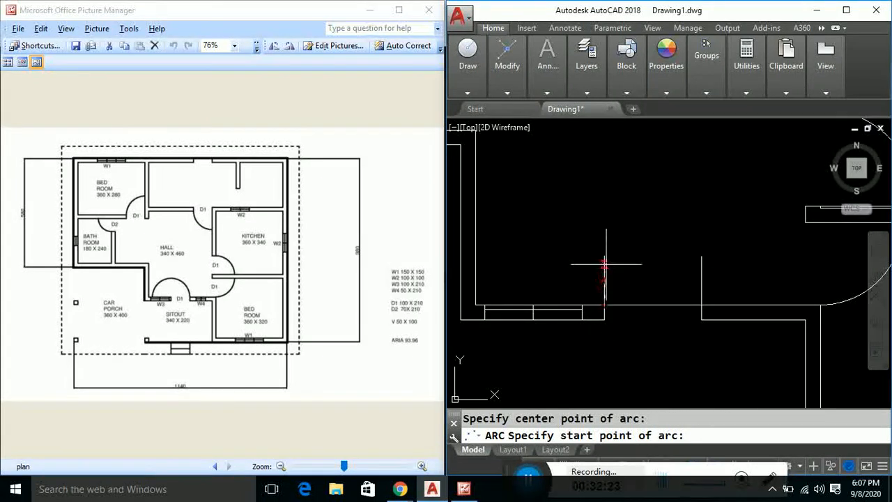
{"action": "left_click", "coordinate": [653, 305]}
{"action": "left_click", "coordinate": [604, 258]}
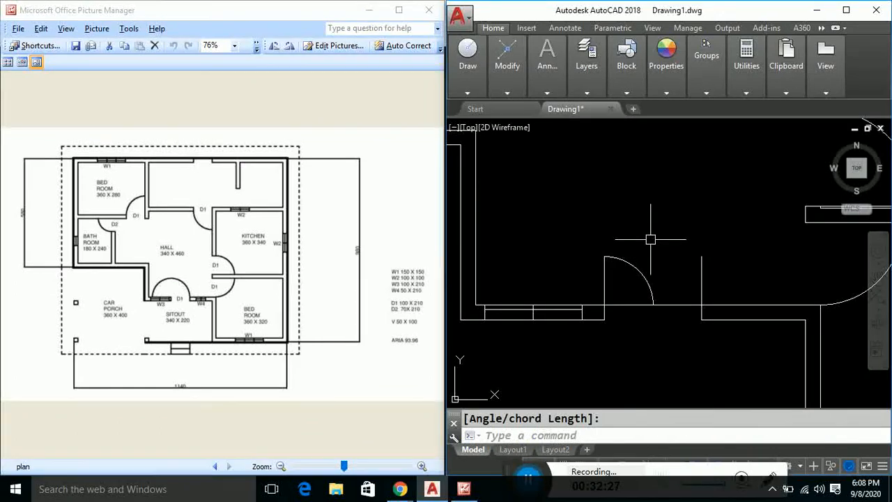
- Draw the right door swing arc centred on the right leaf's base, from the leaf's top to the doorway line's midpoint
{"action": "key", "text": "Return"}
{"action": "type", "text": "C"}
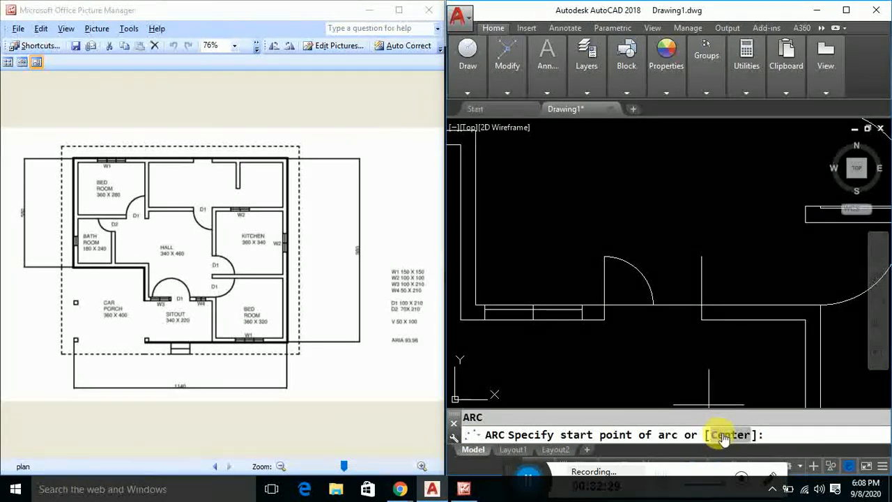
{"action": "key", "text": "Return"}
{"action": "left_click", "coordinate": [701, 304]}
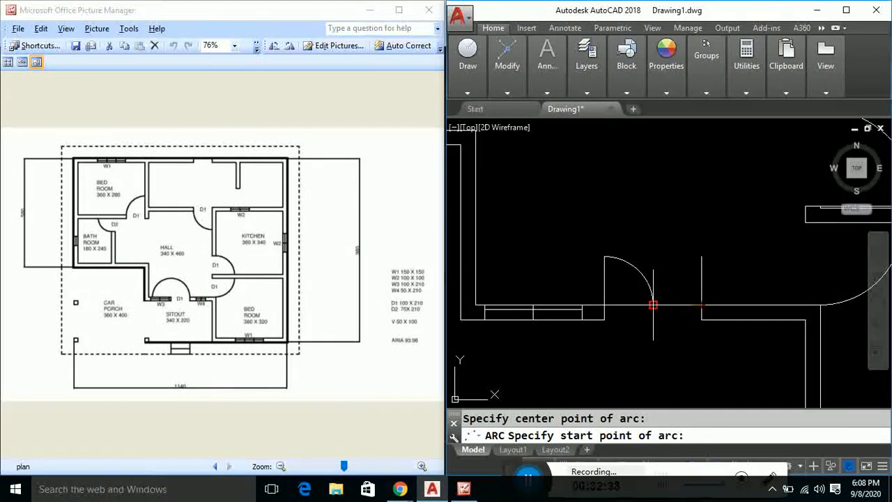
{"action": "left_click", "coordinate": [701, 256]}
{"action": "left_click", "coordinate": [652, 304]}
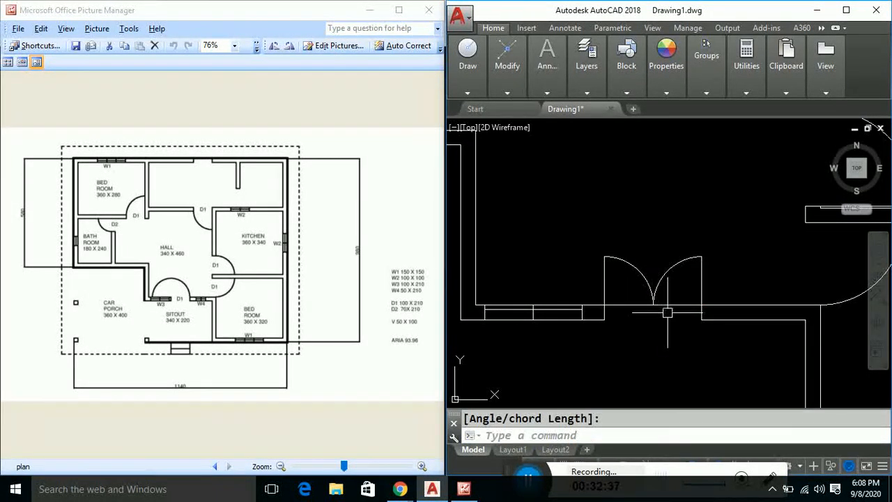
- Erase the horizontal line across the sitout doorway
{"action": "left_click", "coordinate": [652, 305]}
{"action": "key", "text": "Delete"}
{"action": "scroll", "coordinate": [675, 338], "scroll_direction": "down", "scroll_amount": 5}
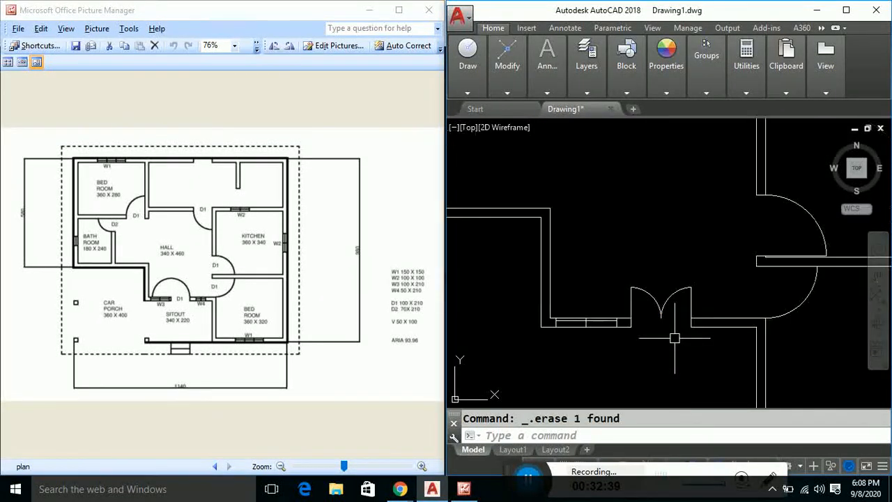
{"action": "middle_click_drag", "start_coordinate": [672, 355], "coordinate": [658, 357]}
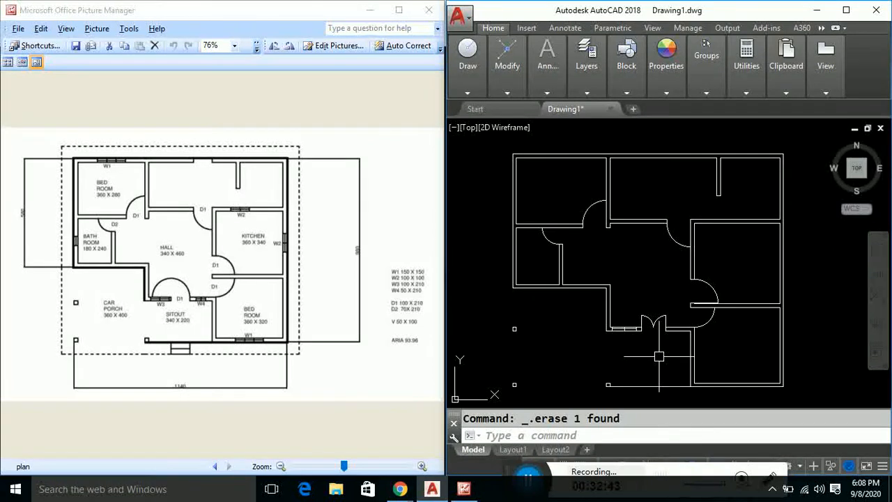
- Draw a vertical line across the wall thickness just right of the sitout double door, marking one end of window W4
{"action": "type", "text": "l"}
{"action": "key", "text": "Return"}
{"action": "scroll", "coordinate": [655, 335], "scroll_direction": "up", "scroll_amount": 5}
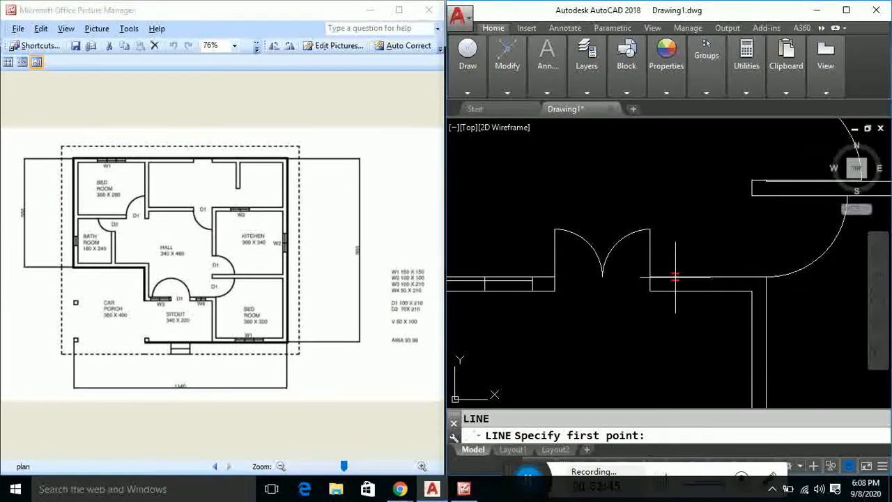
{"action": "scroll", "coordinate": [674, 278], "scroll_direction": "up", "scroll_amount": 4}
{"action": "left_click", "coordinate": [645, 314]}
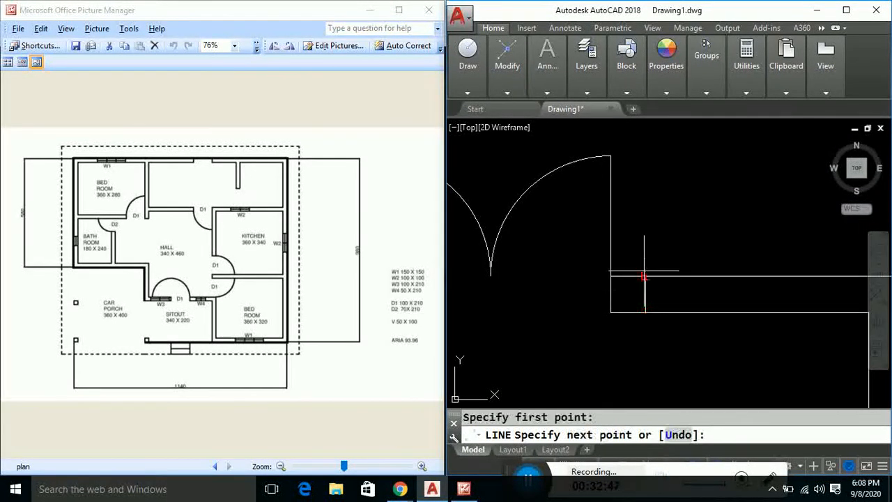
{"action": "left_click", "coordinate": [645, 277]}
{"action": "key", "text": "Escape"}
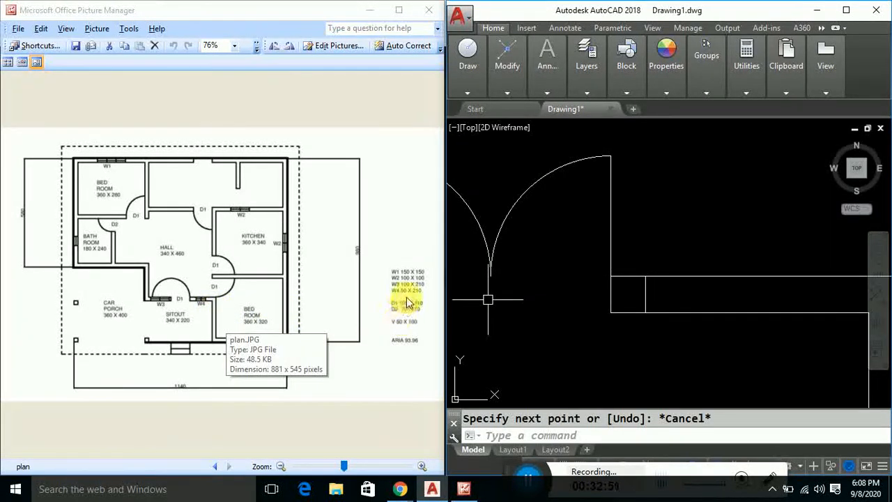
- Offset the W4 end line 0.5 units to the right to mark the window's other end
{"action": "type", "text": "o"}
{"action": "key", "text": "Return"}
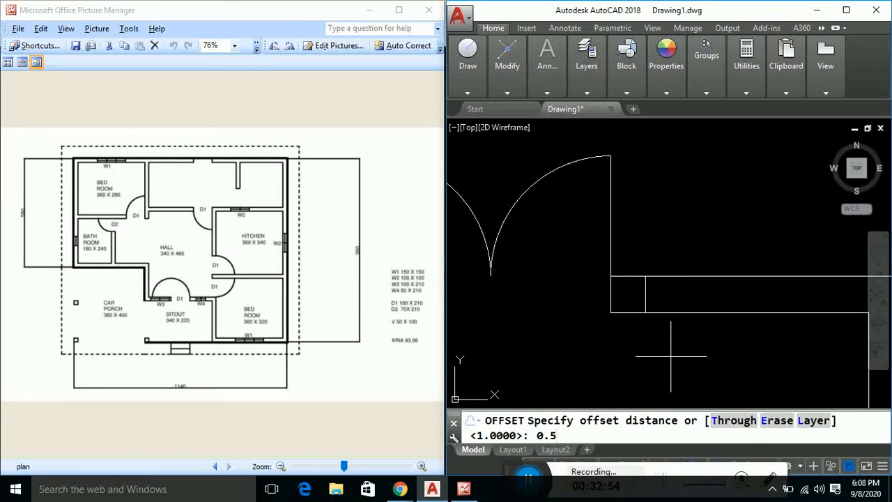
{"action": "key", "text": "Return"}
{"action": "left_click", "coordinate": [646, 300]}
{"action": "left_click", "coordinate": [771, 326]}
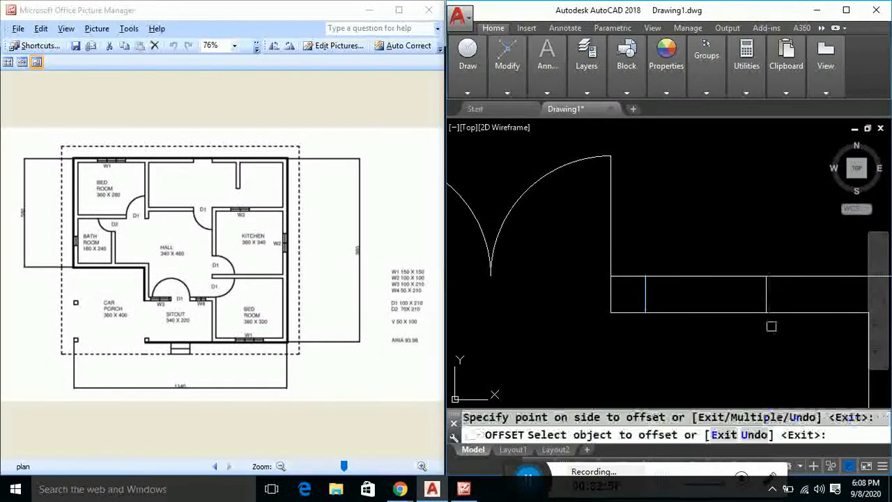
{"action": "key", "text": "Escape"}
- Draw a horizontal line inside the wall thickness, connecting the two end lines of window W4
{"action": "type", "text": "1"}
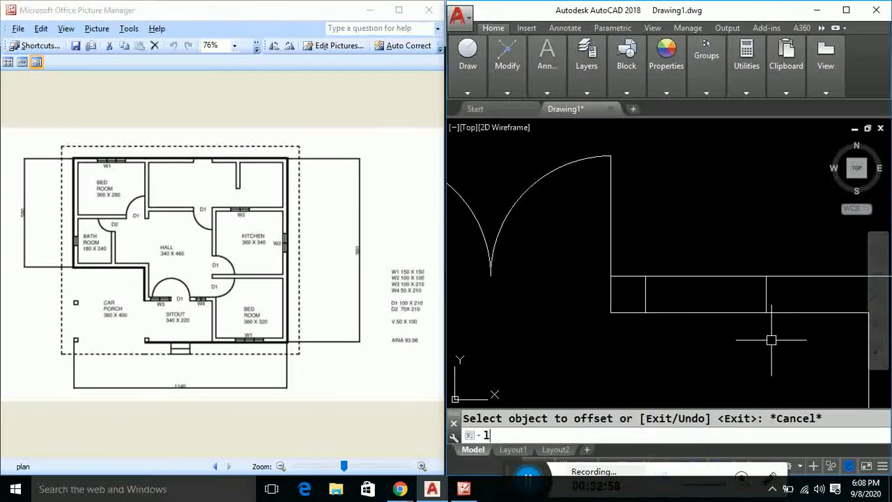
{"action": "key", "text": "Return"}
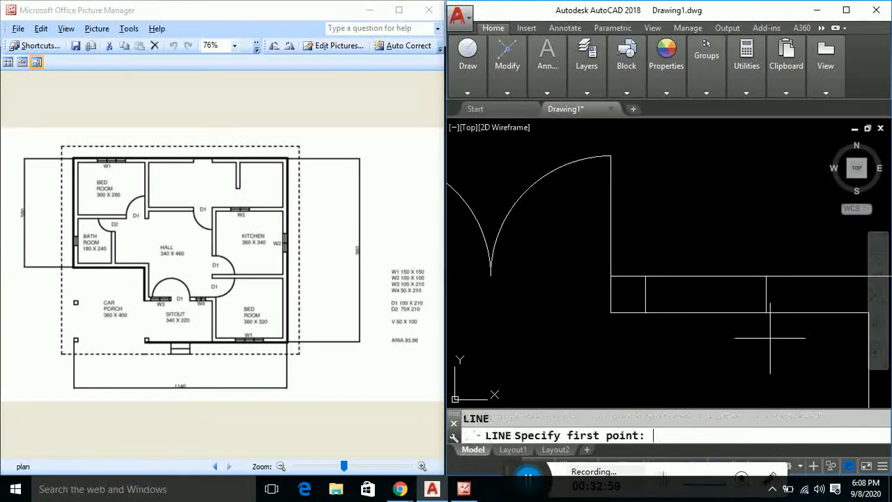
{"action": "scroll", "coordinate": [645, 288], "scroll_direction": "up", "scroll_amount": 2}
{"action": "left_click", "coordinate": [645, 290]}
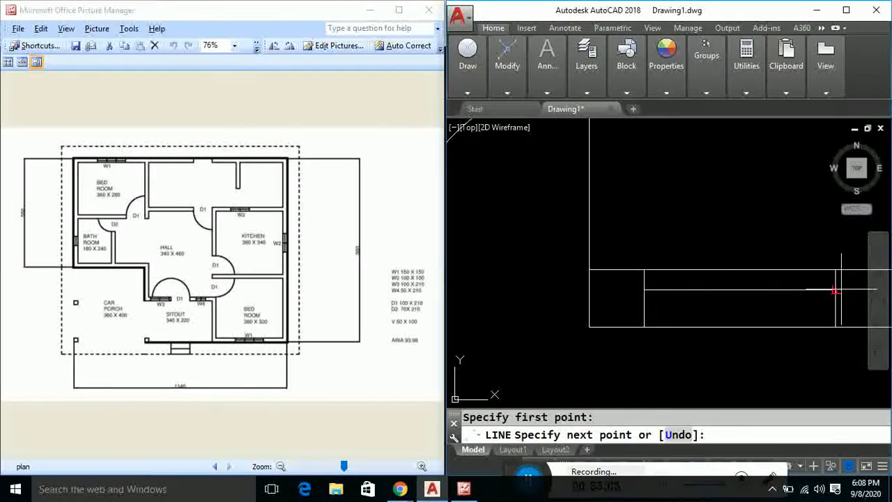
{"action": "left_click", "coordinate": [836, 290]}
{"action": "key", "text": "Escape"}
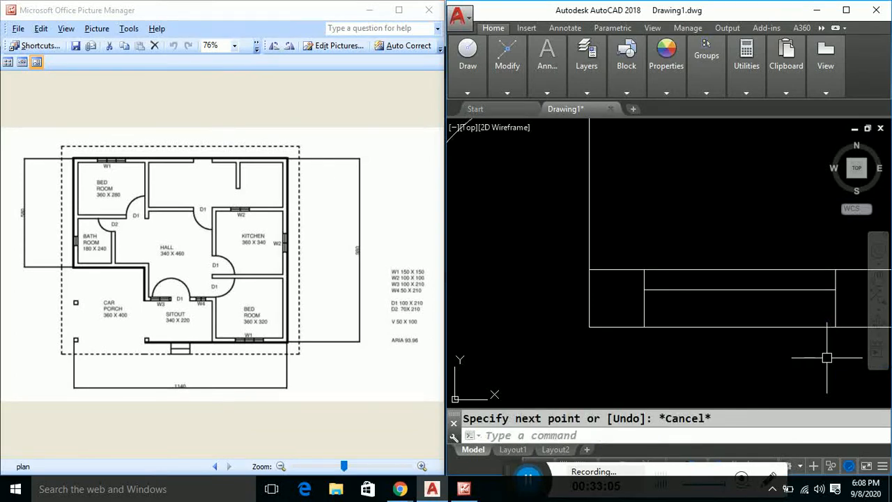
- Draw a vertical line from the midpoint of W4's horizontal line down to the lower wall line
{"action": "type", "text": "l"}
{"action": "key", "text": "Return"}
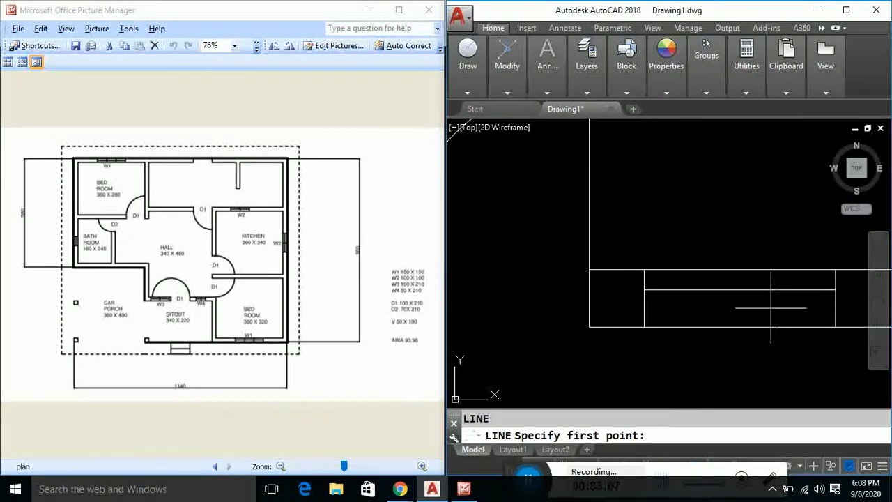
{"action": "left_click", "coordinate": [740, 290]}
{"action": "left_click", "coordinate": [740, 327]}
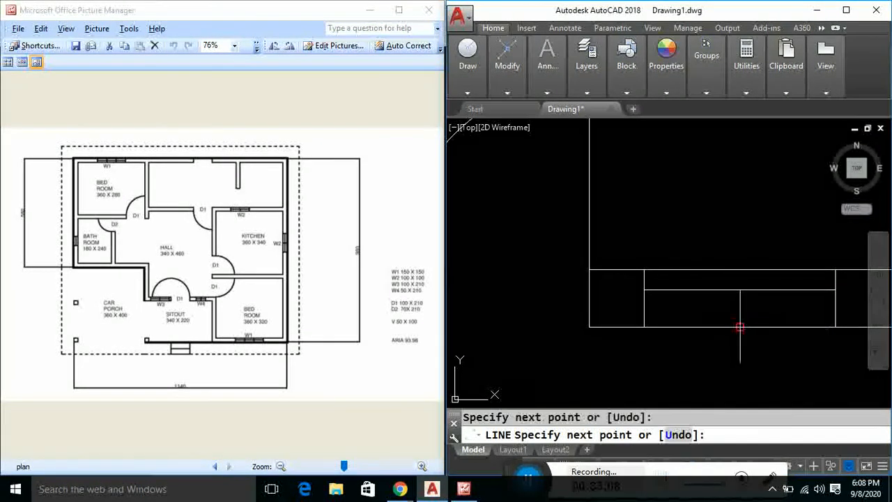
{"action": "key", "text": "Escape"}
- Extend W4's middle vertical line up to the upper wall line
{"action": "type", "text": "ex"}
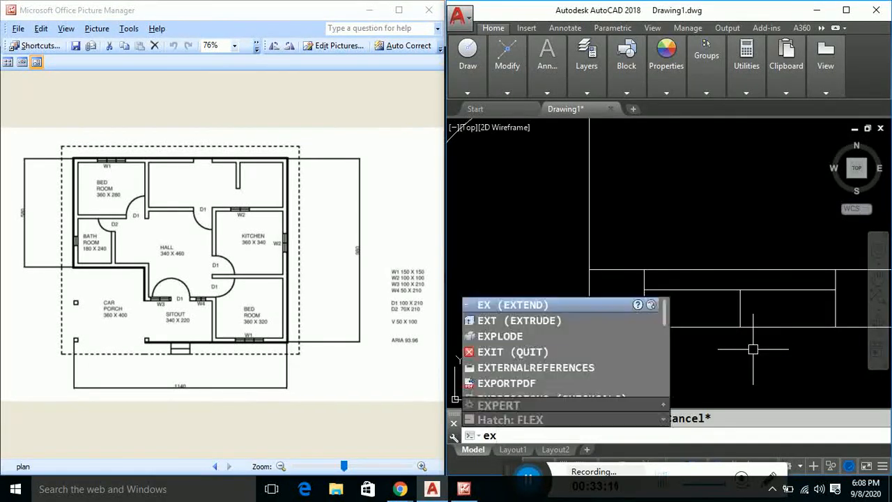
{"action": "key", "text": "Return"}
{"action": "key", "text": "Return"}
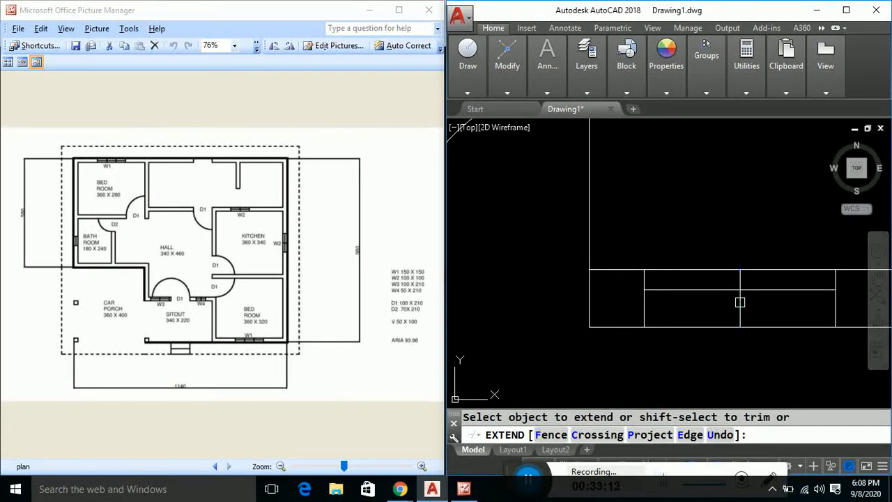
{"action": "scroll", "coordinate": [739, 302], "scroll_direction": "down", "scroll_amount": 6}
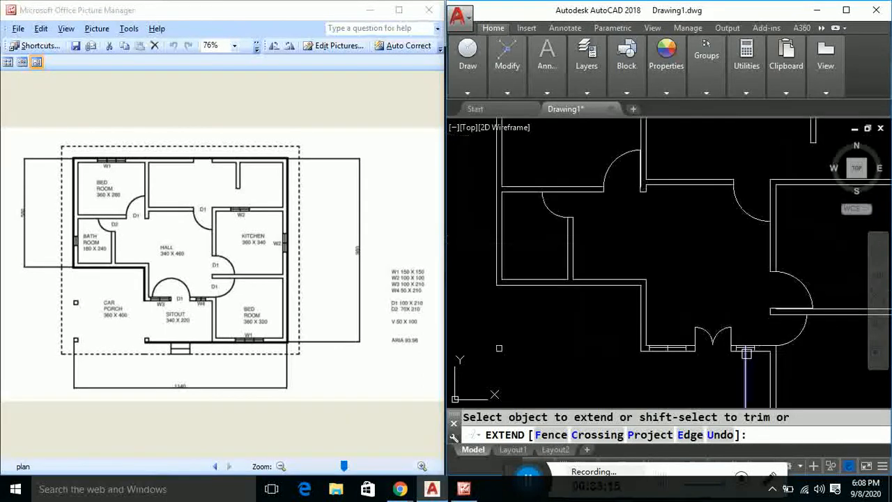
{"action": "left_click", "coordinate": [745, 353]}
{"action": "key", "text": "Escape"}
{"action": "scroll", "coordinate": [679, 321], "scroll_direction": "down", "scroll_amount": 4}
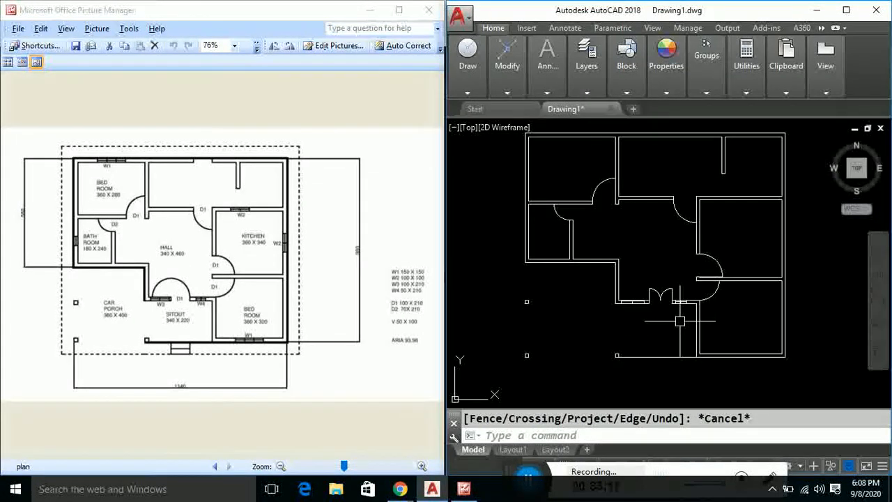
{"action": "middle_click_drag", "start_coordinate": [679, 321], "coordinate": [677, 329]}
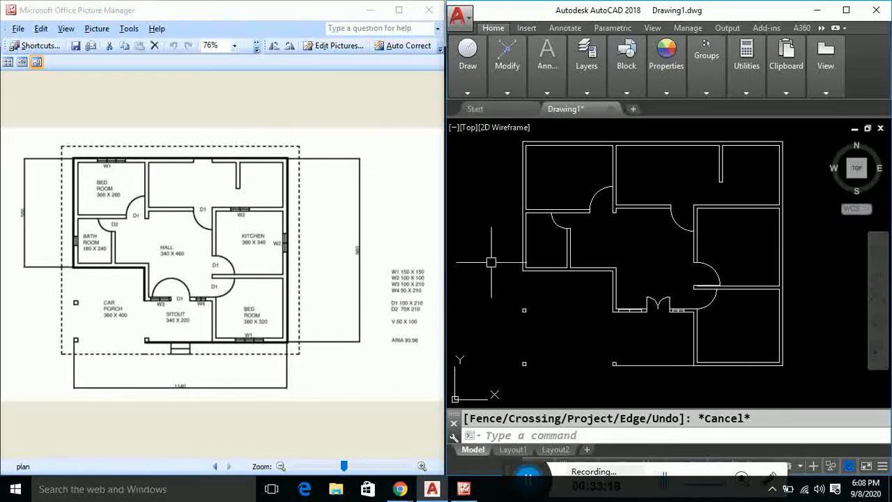
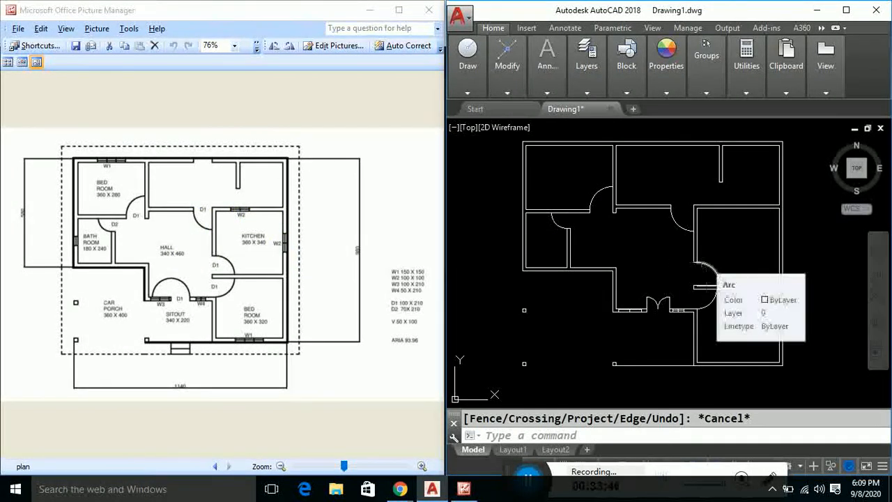
- Add single-line text "BED ROOM" in the upper-left room, with a height of about 0.25 and rotation 0
{"action": "type", "text": "text"}
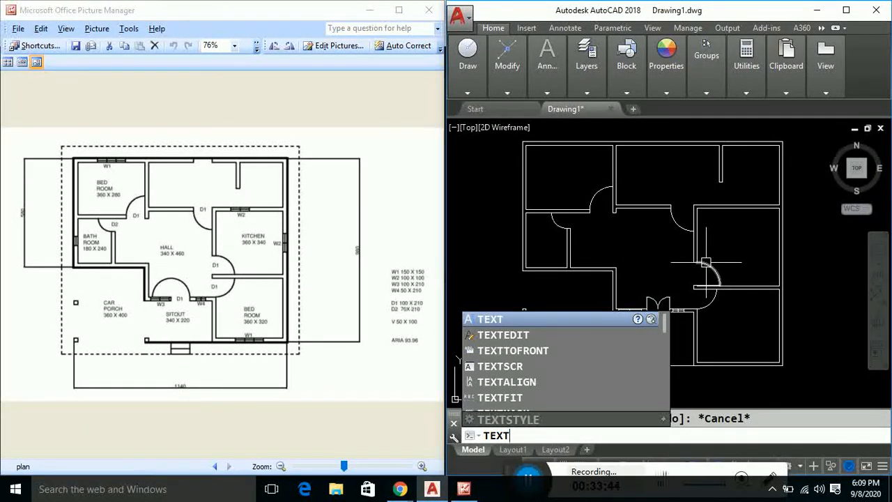
{"action": "key", "text": "Return"}
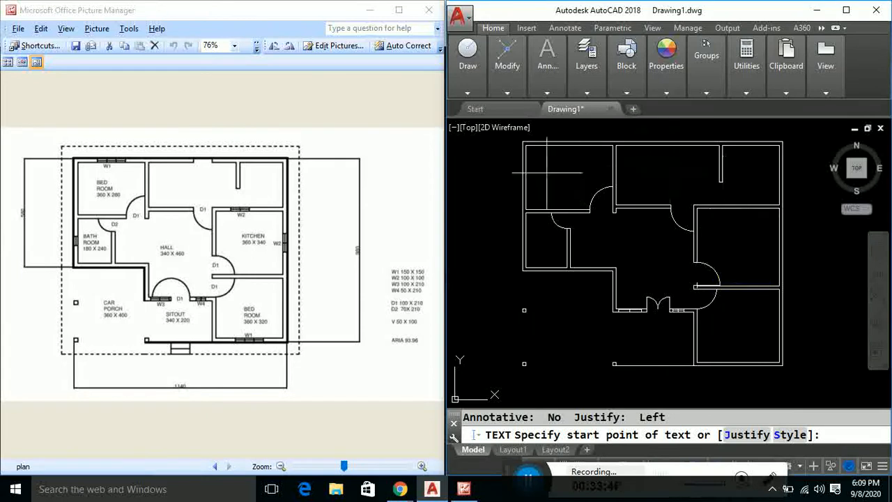
{"action": "scroll", "coordinate": [550, 178], "scroll_direction": "up", "scroll_amount": 2}
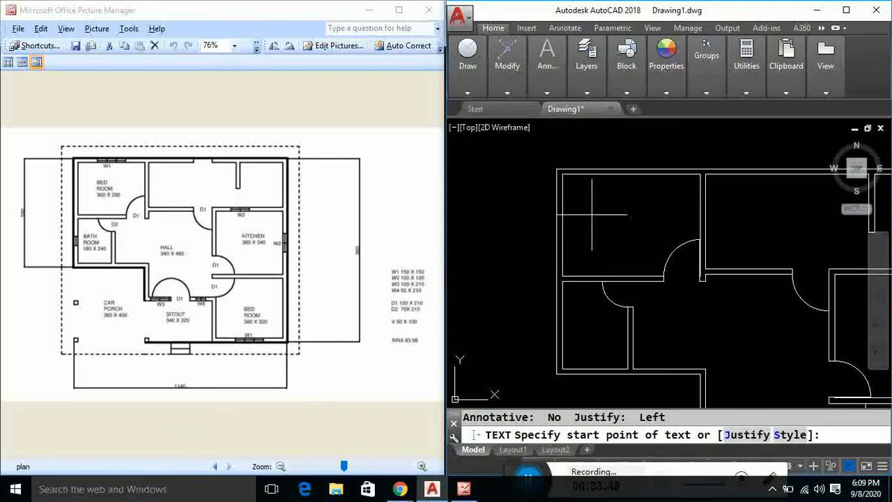
{"action": "scroll", "coordinate": [592, 215], "scroll_direction": "up", "scroll_amount": 2}
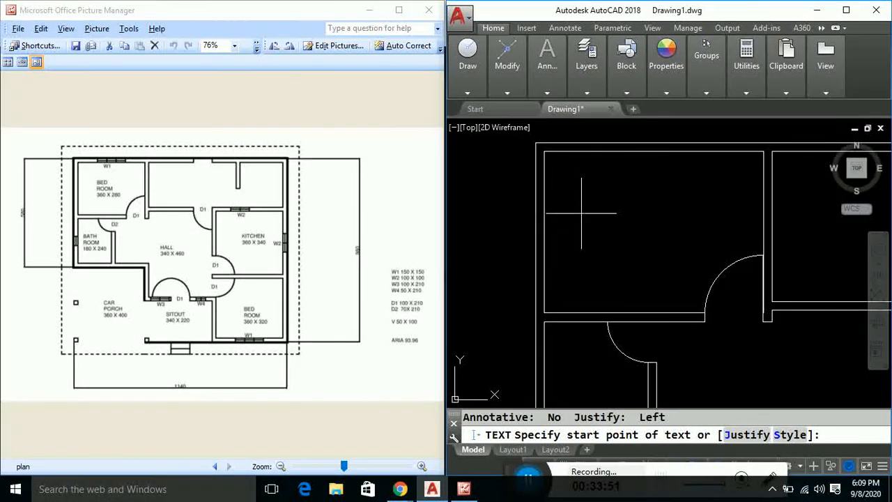
{"action": "scroll", "coordinate": [581, 213], "scroll_direction": "down", "scroll_amount": 1}
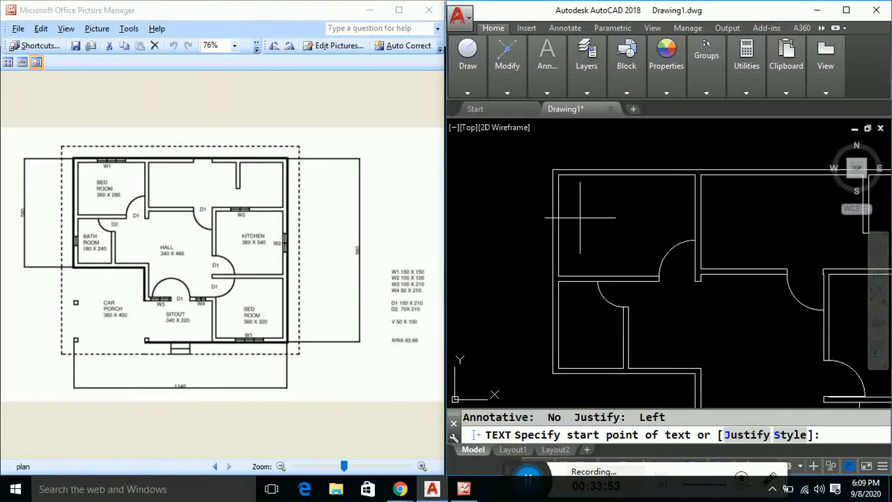
{"action": "left_click", "coordinate": [580, 218]}
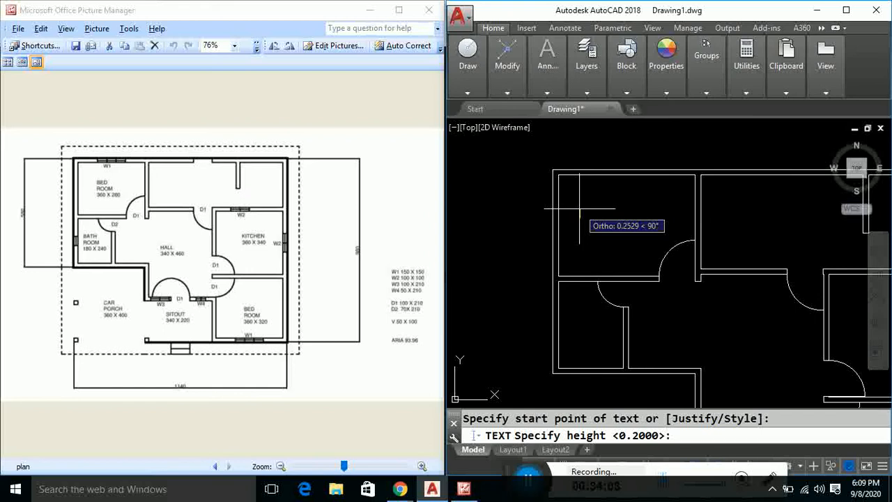
{"action": "left_click", "coordinate": [579, 207]}
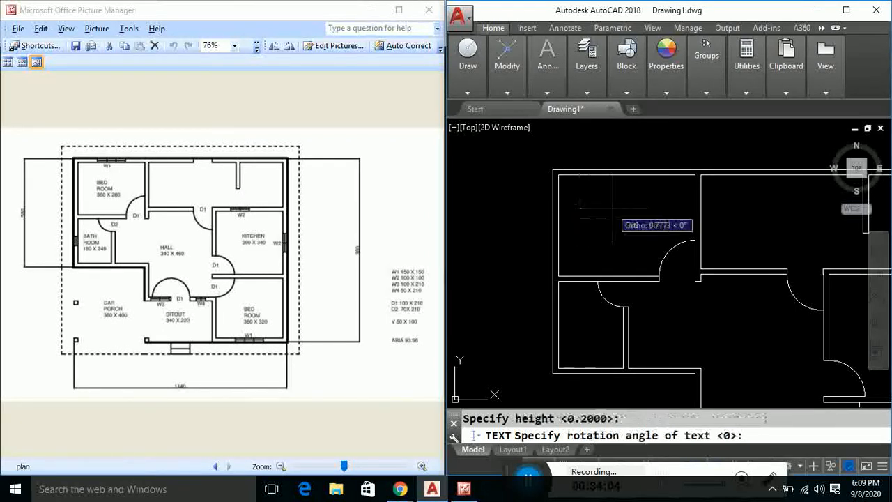
{"action": "key", "text": "Return"}
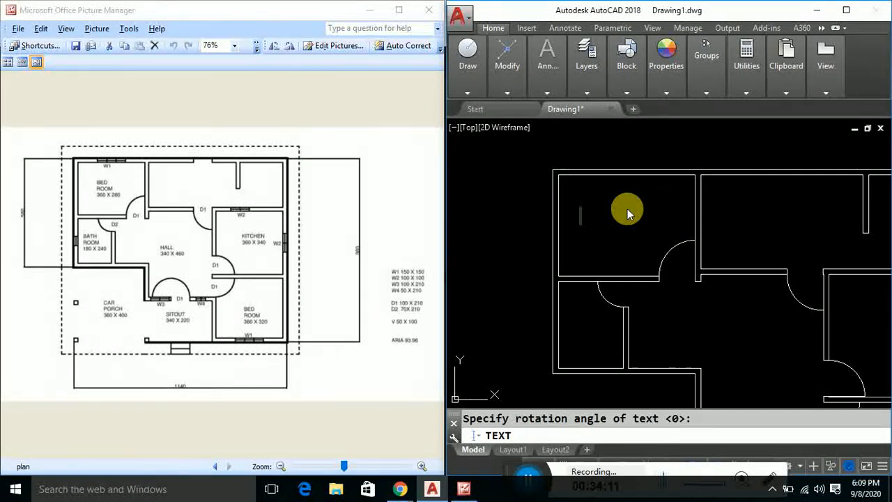
{"action": "type", "text": "BED"}
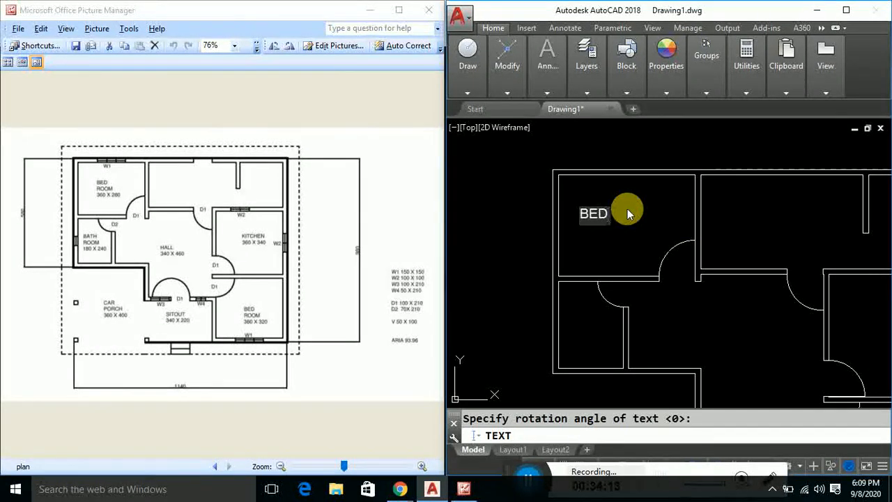
{"action": "type", "text": " ROOM"}
- Add the room size text "3.6 X 2.8" directly below the BED ROOM label
{"action": "left_click", "coordinate": [583, 240]}
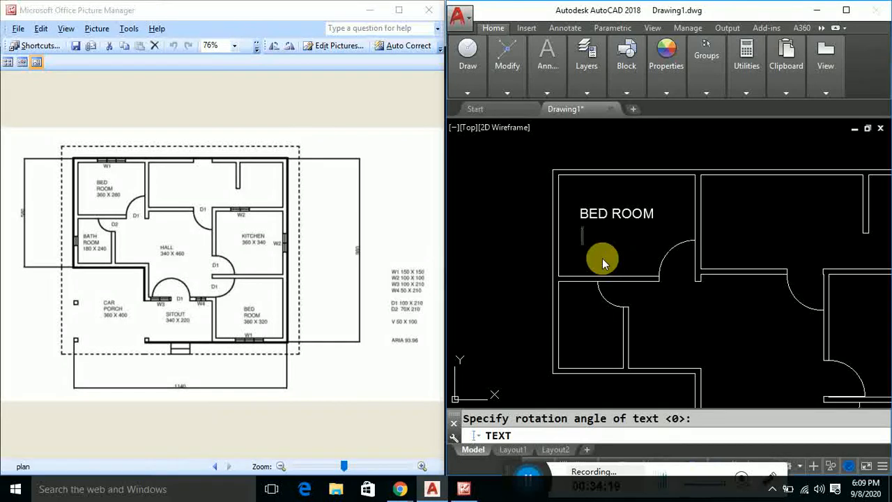
{"action": "type", "text": "3.6"}
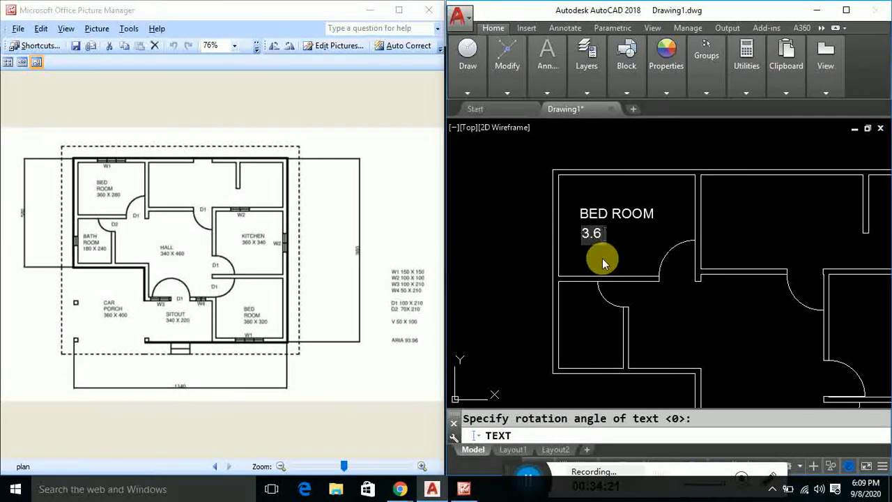
{"action": "type", "text": " X 2"}
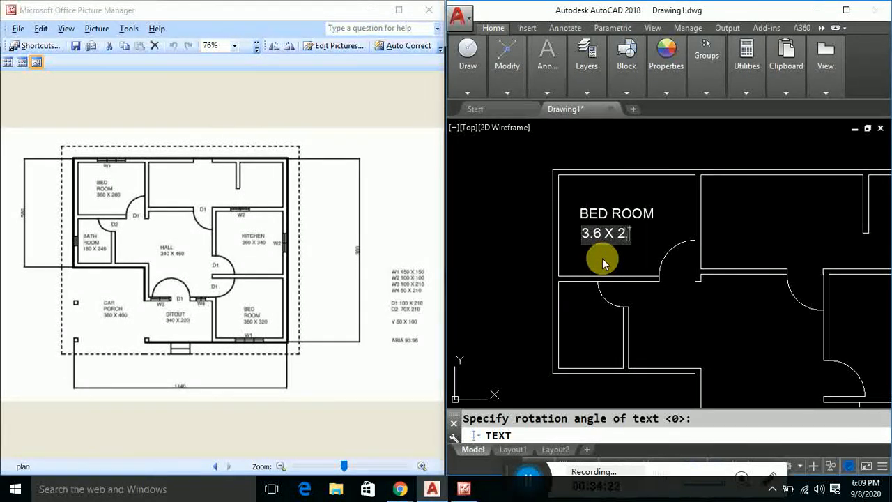
{"action": "type", "text": ".8"}
{"action": "left_click", "coordinate": [763, 234]}
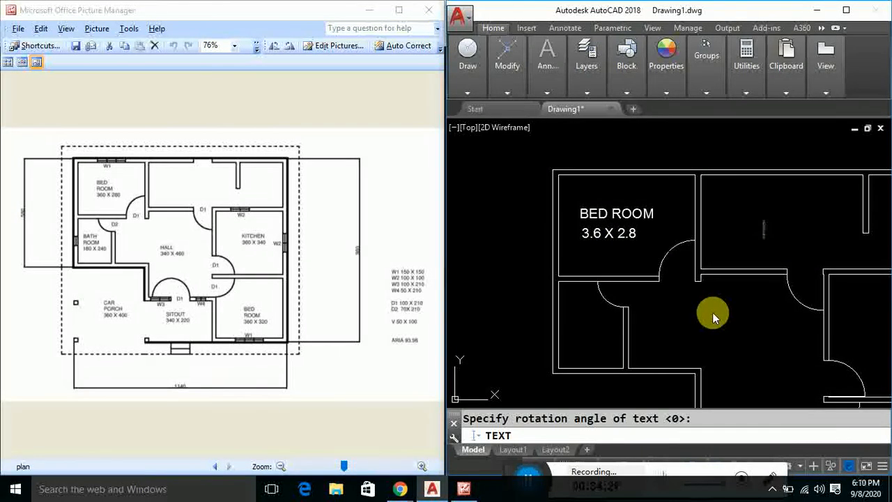
- Add the label "KITCHEN" in the room above the lower-right bedroom
{"action": "scroll", "coordinate": [712, 312], "scroll_direction": "down", "scroll_amount": 4}
{"action": "middle_click_drag", "start_coordinate": [715, 314], "coordinate": [698, 300]}
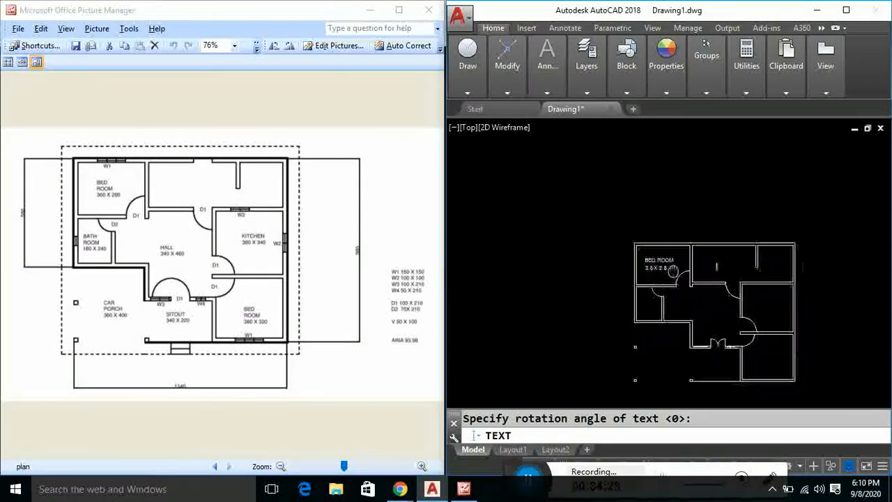
{"action": "middle_click_drag", "start_coordinate": [673, 270], "coordinate": [671, 234]}
{"action": "scroll", "coordinate": [673, 258], "scroll_direction": "up", "scroll_amount": 2}
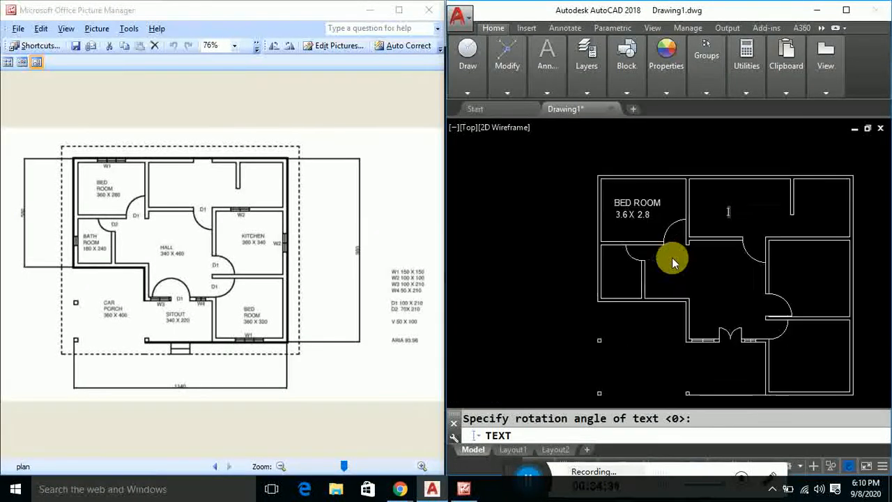
{"action": "middle_click_drag", "start_coordinate": [688, 272], "coordinate": [669, 270]}
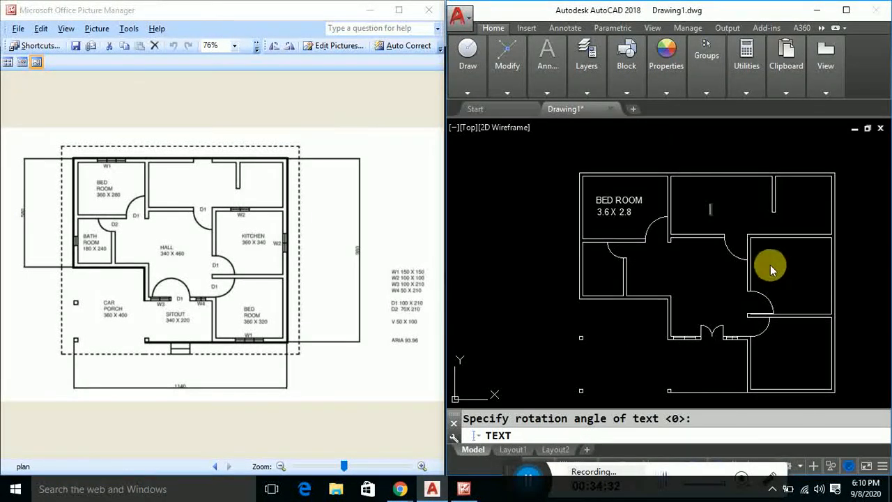
{"action": "left_click", "coordinate": [764, 259]}
{"action": "type", "text": "KI"}
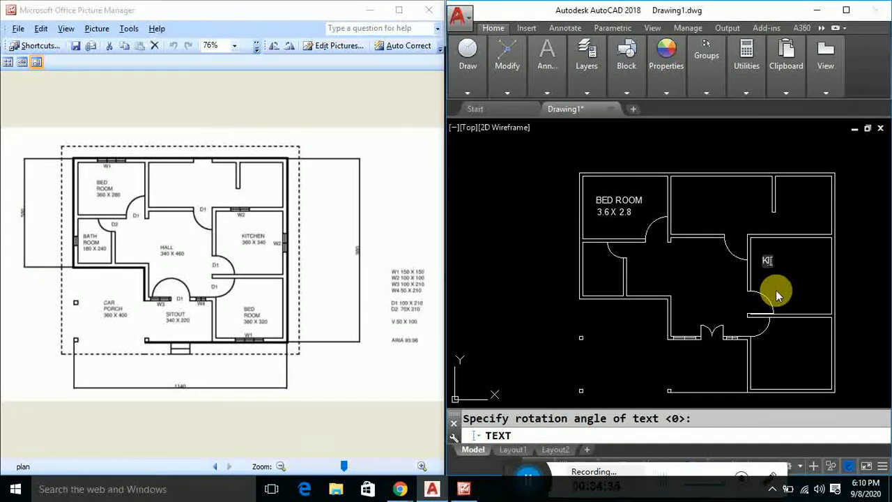
{"action": "type", "text": "TCHEN"}
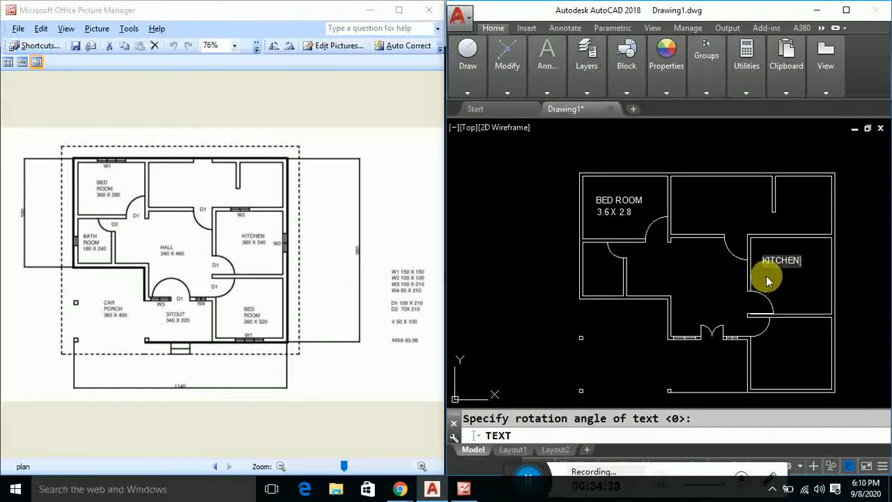
- Add the room size text "3.6 X 3.4" directly below the KITCHEN label
{"action": "key", "text": "Return"}
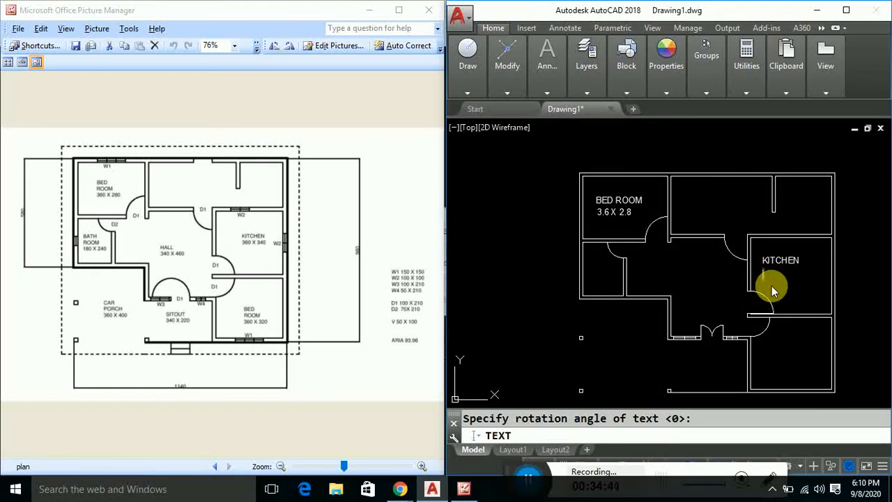
{"action": "type", "text": "3.6 X 3.4"}
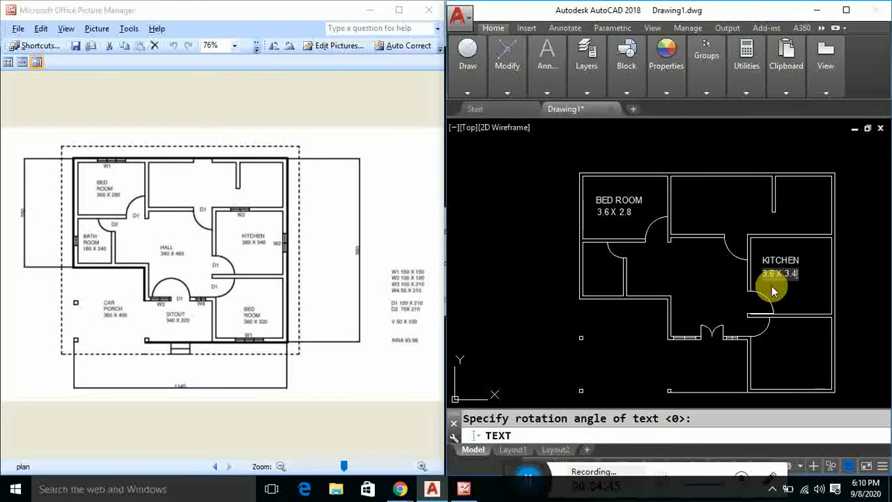
{"action": "key", "text": "Return"}
- Switch to the Google Meet call in Chrome, admit the waiting participant, and return to the AutoCAD drawing
{"action": "mouse_move", "coordinate": [403, 490]}
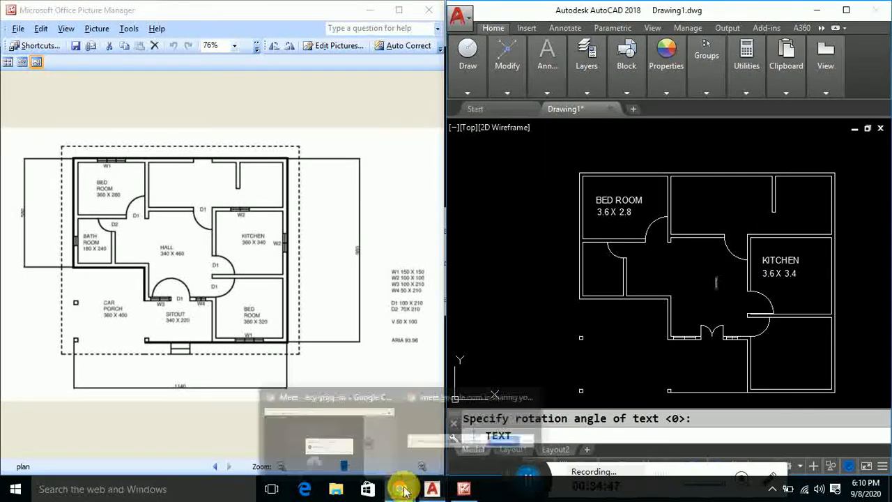
{"action": "left_click", "coordinate": [348, 442]}
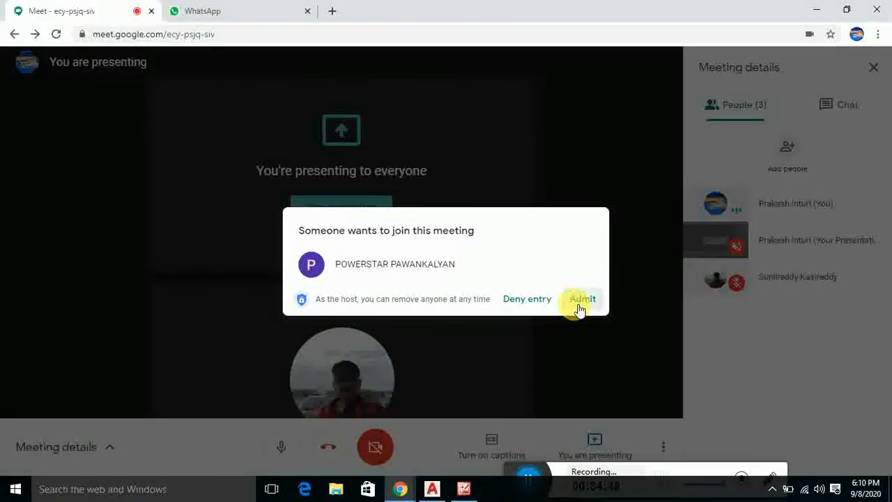
{"action": "left_click", "coordinate": [580, 301]}
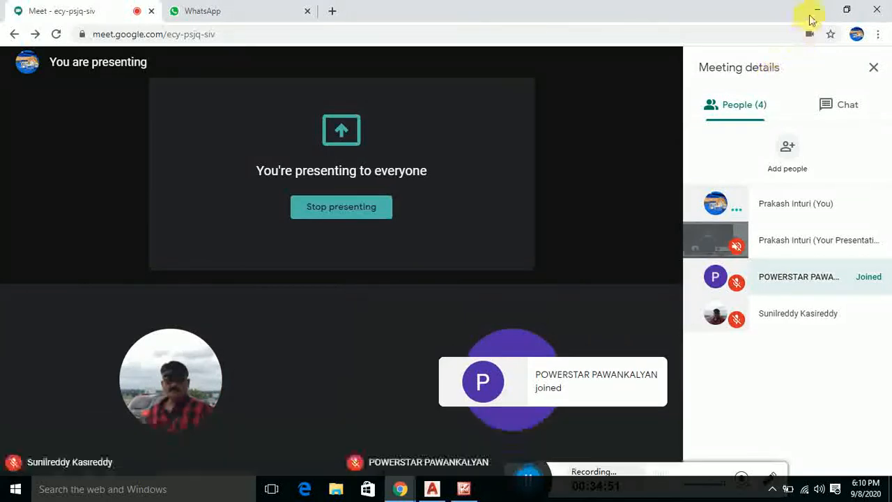
{"action": "left_click", "coordinate": [816, 12]}
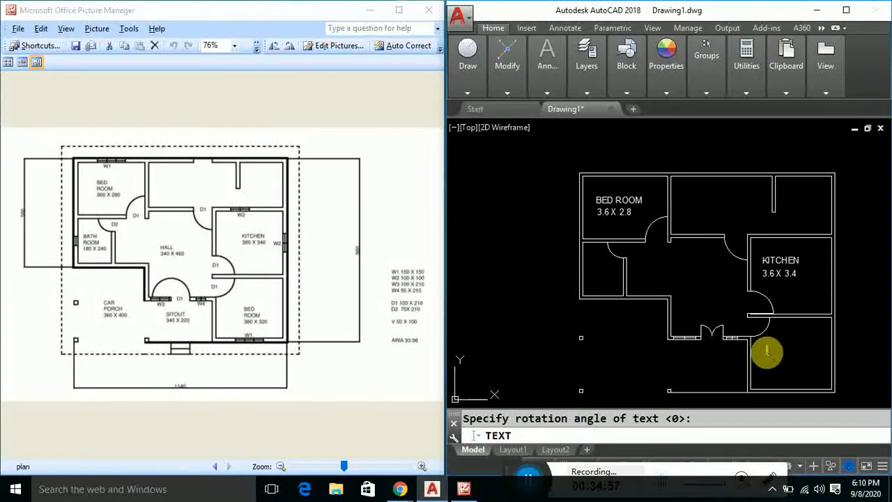
- Add the label "BED ROOM" with the size "3.6 X 3.2" below it in the lower-right room
{"action": "type", "text": "BED ROOM"}
{"action": "key", "text": "Return"}
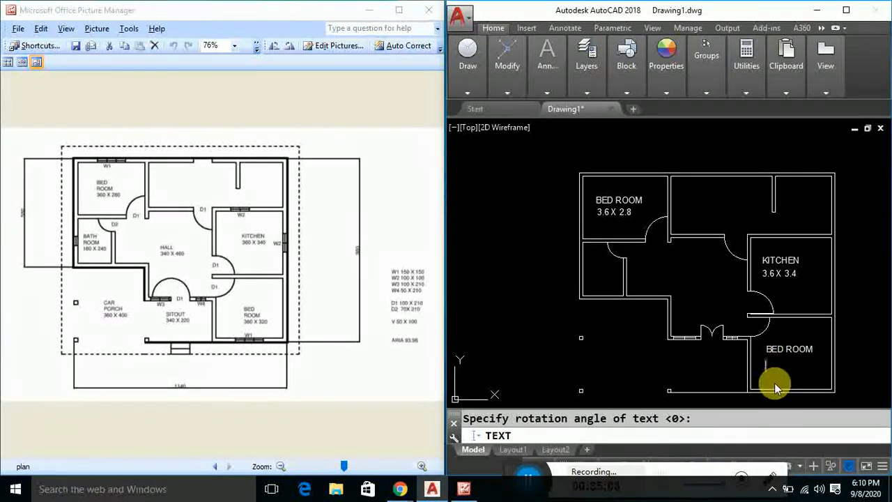
{"action": "type", "text": "3.6 X 3"}
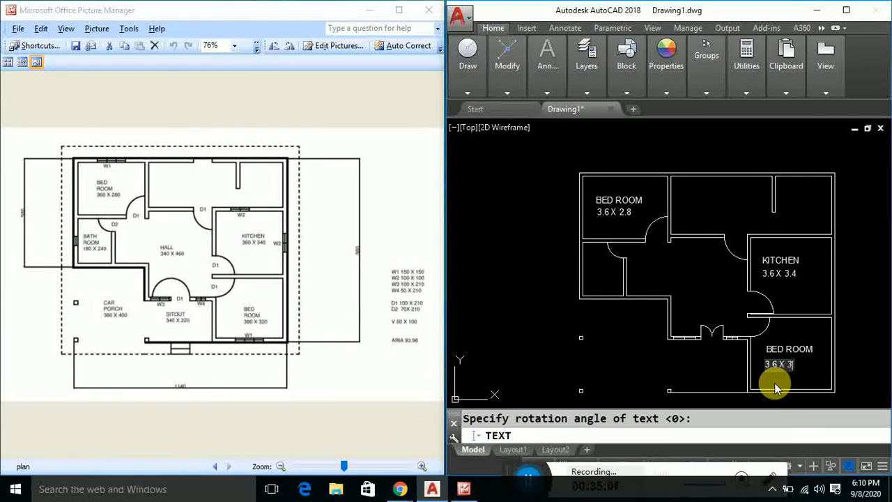
{"action": "type", "text": ".2"}
{"action": "left_click", "coordinate": [720, 374]}
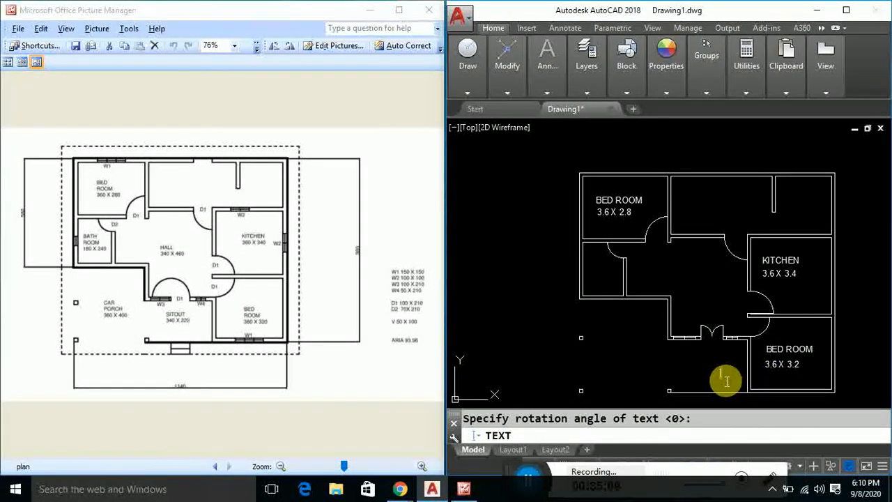
- Add the label "HALL" with the size "3.4 X 4.6" below it in the central room
{"action": "left_click", "coordinate": [680, 273]}
{"action": "type", "text": "HA"}
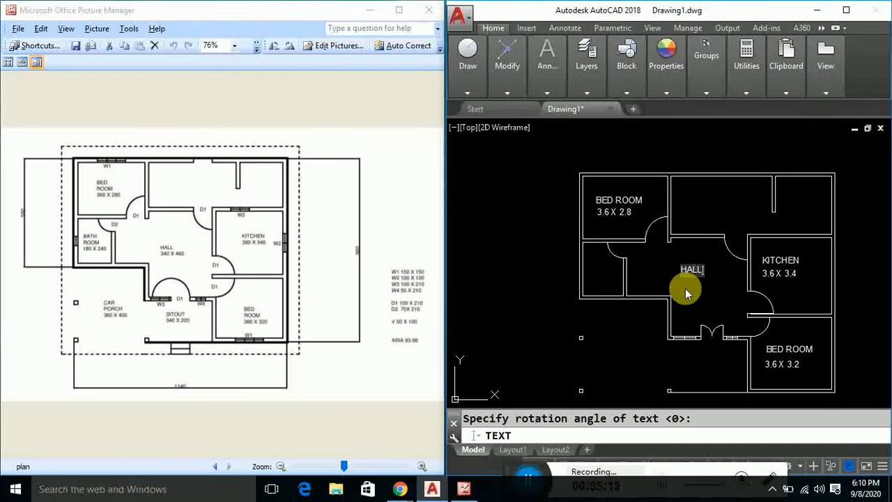
{"action": "type", "text": "LL"}
{"action": "key", "text": "Return"}
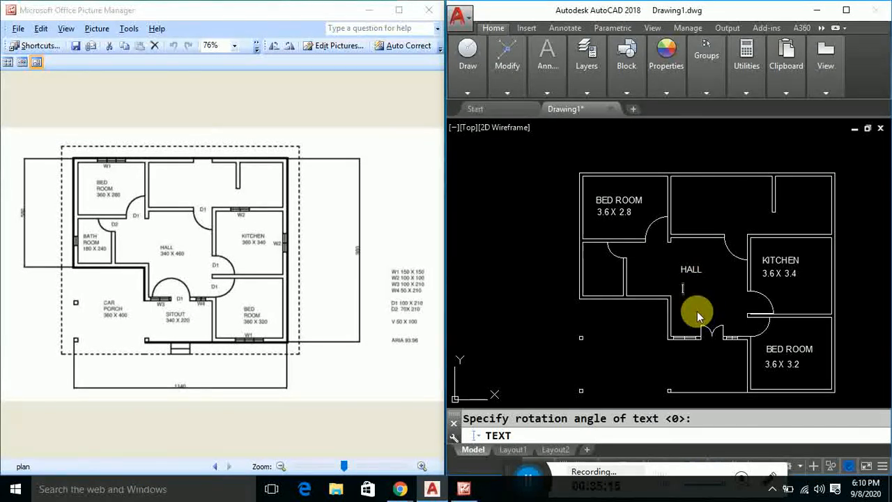
{"action": "type", "text": "3.4"}
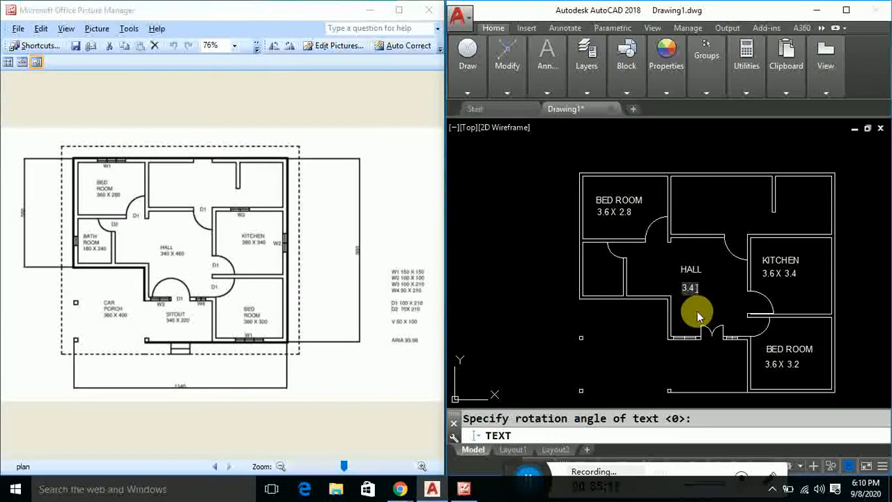
{"action": "type", "text": " X 4.6"}
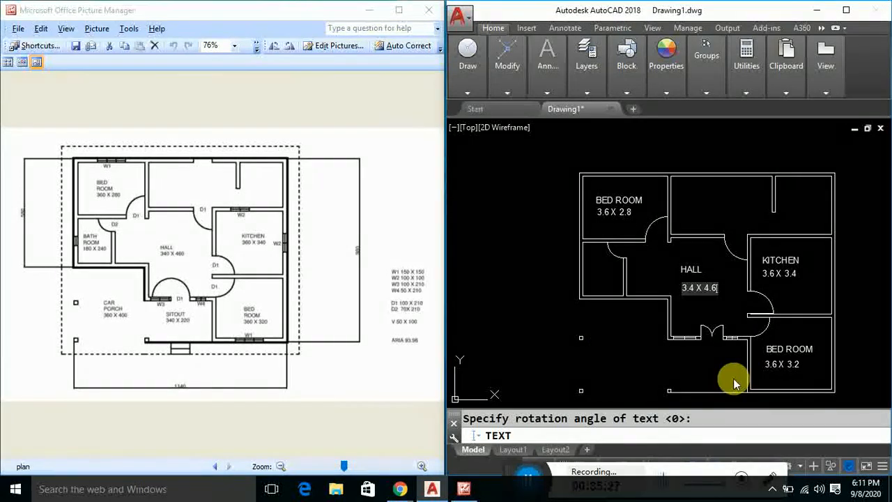
- Add the label "SITOUT" with the size "3.4 X 2.2" below it in the space below the hall's double door
{"action": "left_click", "coordinate": [684, 359]}
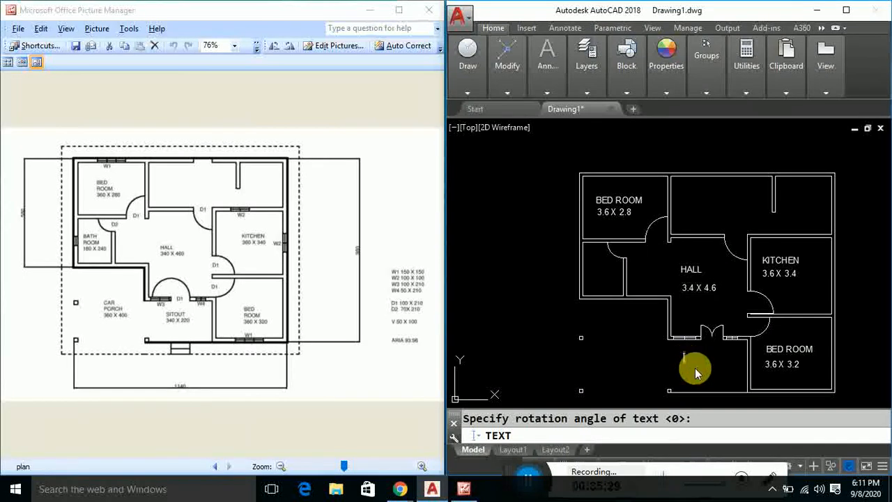
{"action": "type", "text": "SITOUT"}
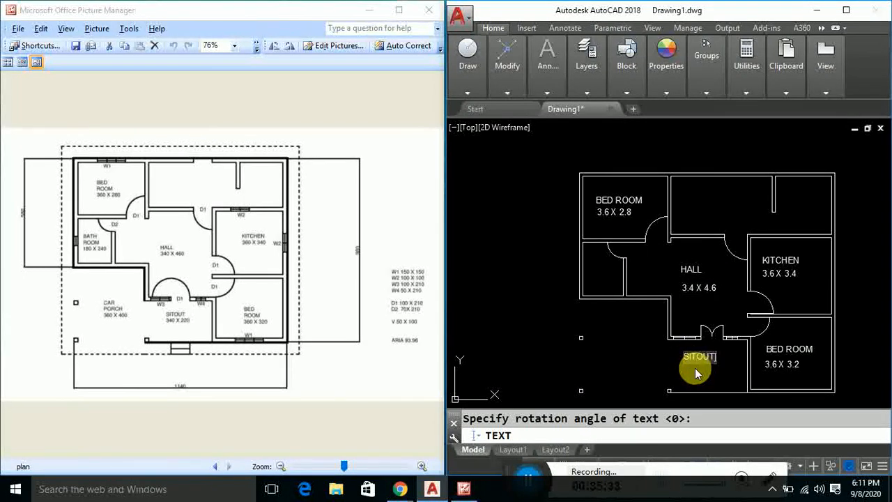
{"action": "key", "text": "Return"}
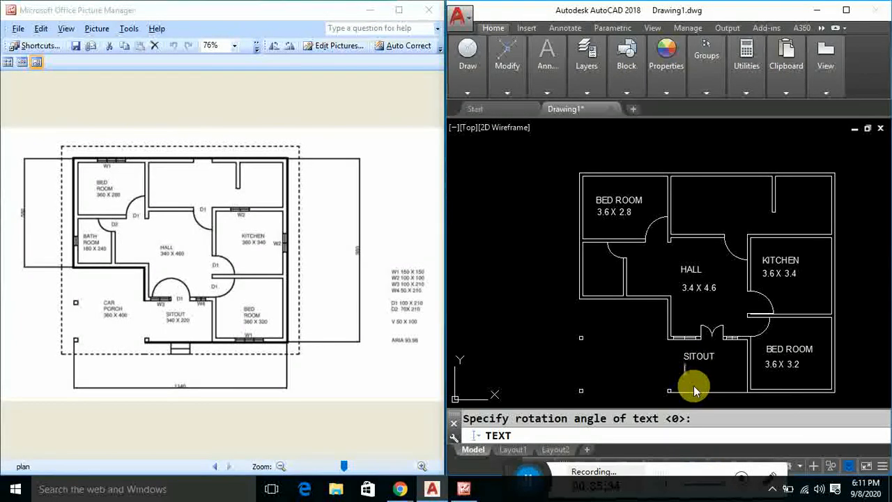
{"action": "type", "text": "3.4 X 2.2"}
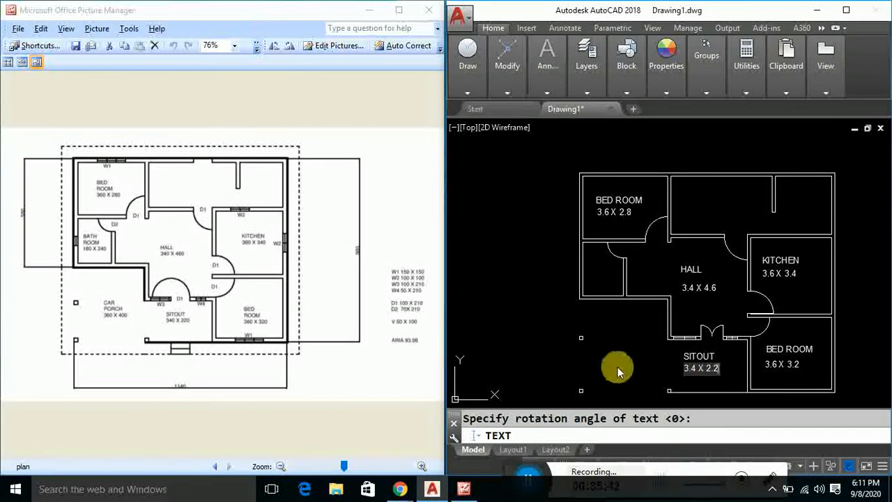
- Label the small room below the upper-left bedroom "BATH", "ROOM" and "1.8 X 2.4" on three lines, and finish the text command
{"action": "left_click", "coordinate": [587, 265]}
{"action": "type", "text": "BAT"}
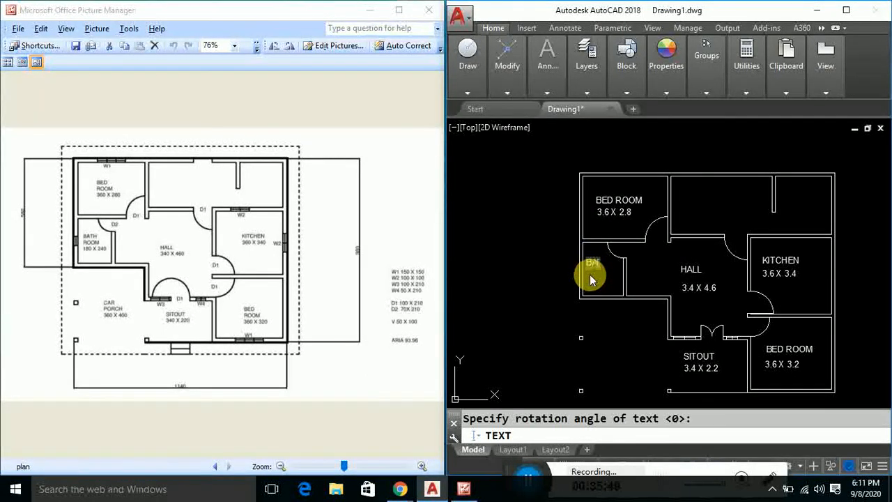
{"action": "type", "text": "H"}
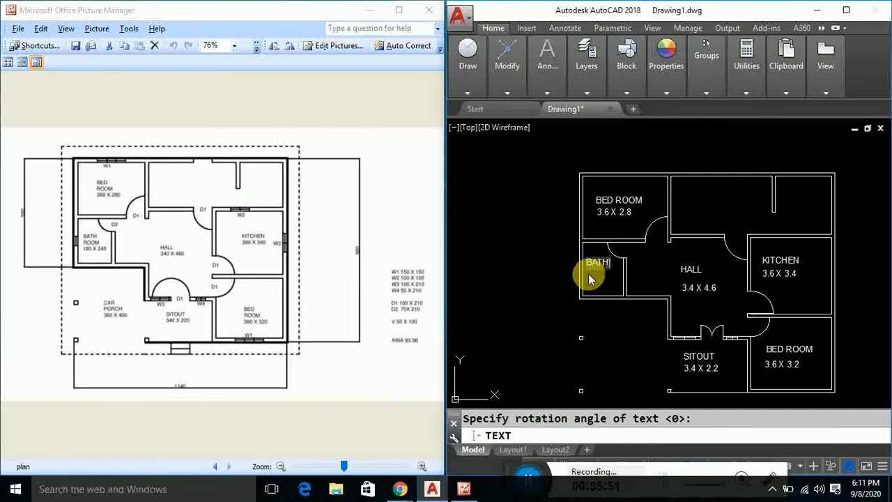
{"action": "key", "text": "Return"}
{"action": "type", "text": "ROOMM"}
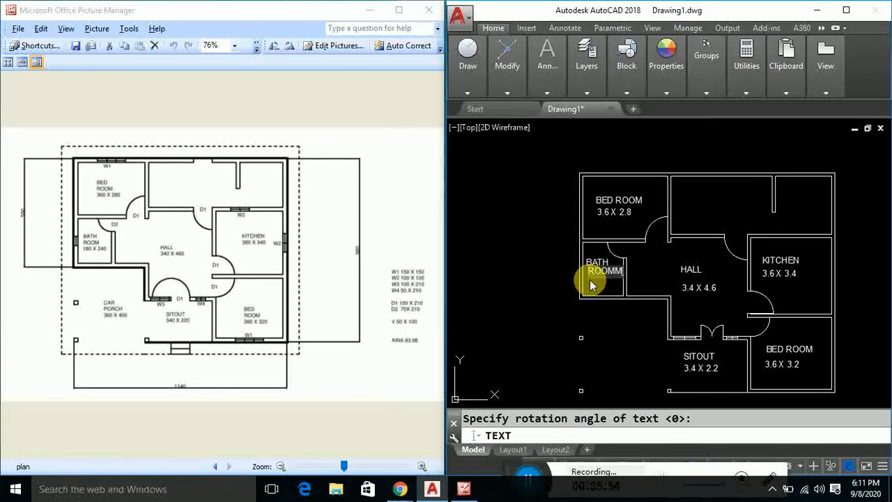
{"action": "key", "text": "BackSpace"}
{"action": "key", "text": "Return"}
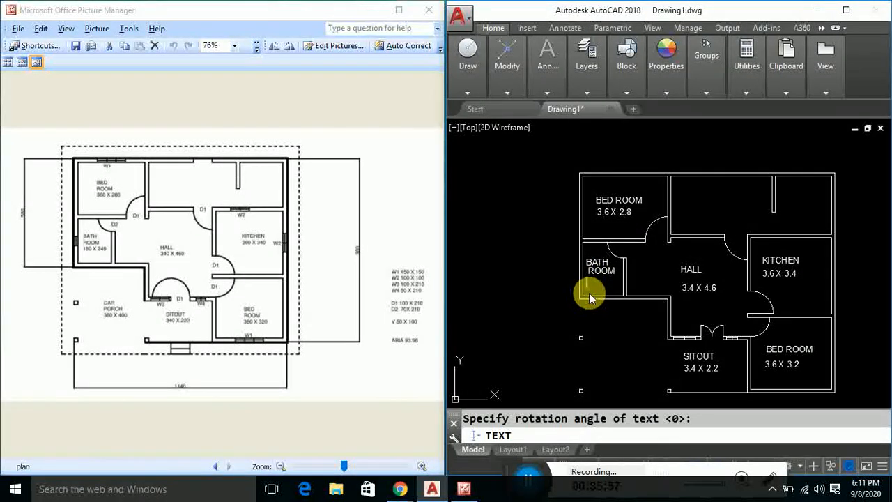
{"action": "type", "text": "1.8 X"}
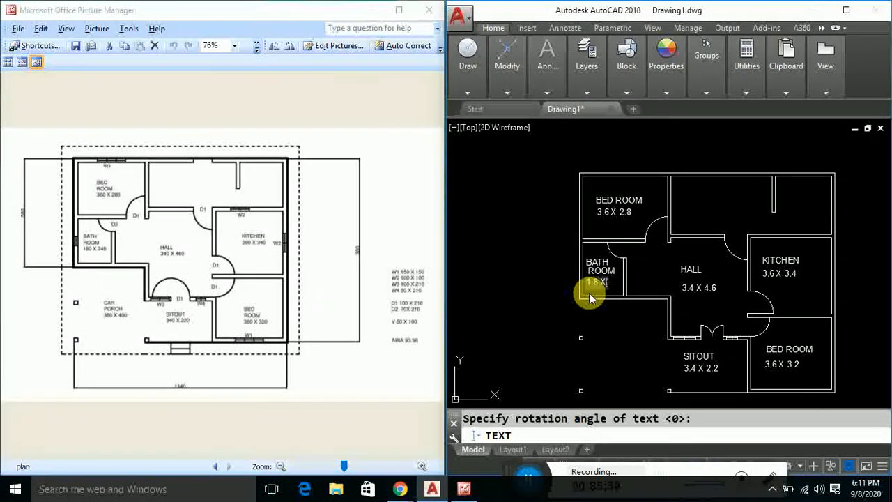
{"action": "type", "text": " 2.4"}
{"action": "left_click", "coordinate": [526, 336]}
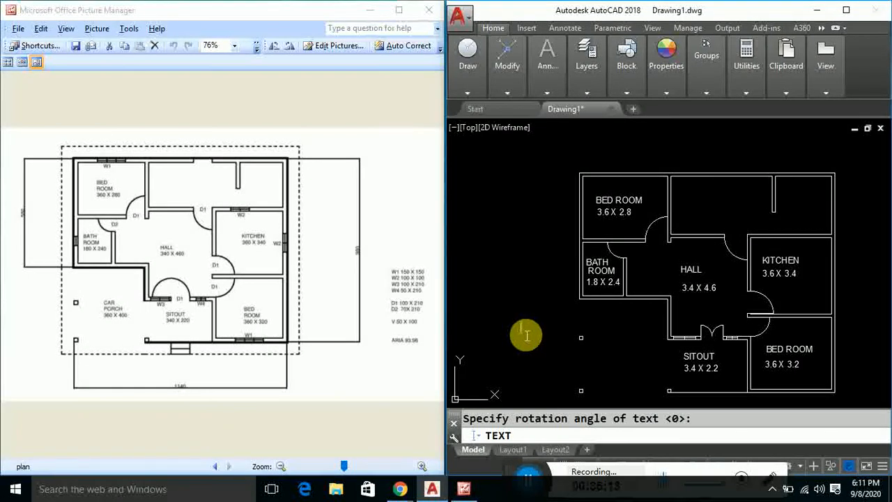
{"action": "key", "text": "Escape"}
- Draw a rectangle around the whole plan from the upper-left outer wall corner to the lower-right outer wall corner
{"action": "scroll", "coordinate": [524, 324], "scroll_direction": "down", "scroll_amount": 1}
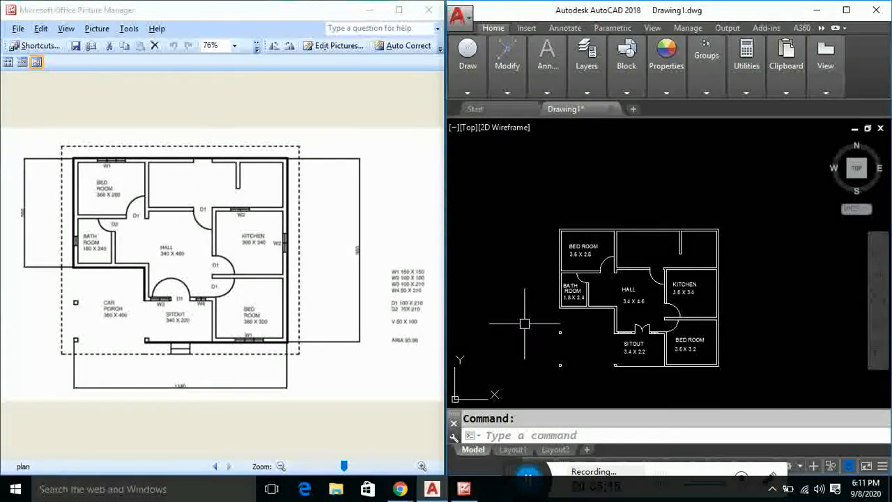
{"action": "scroll", "coordinate": [523, 319], "scroll_direction": "up", "scroll_amount": 2}
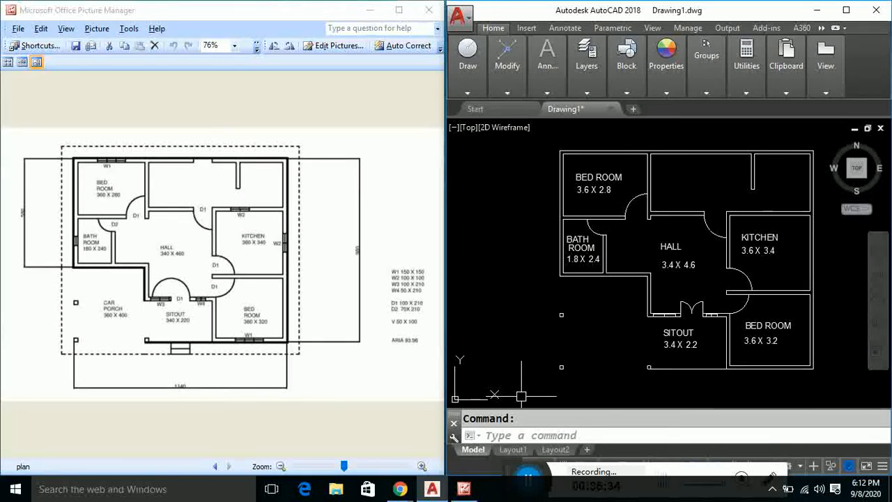
{"action": "type", "text": "REC"}
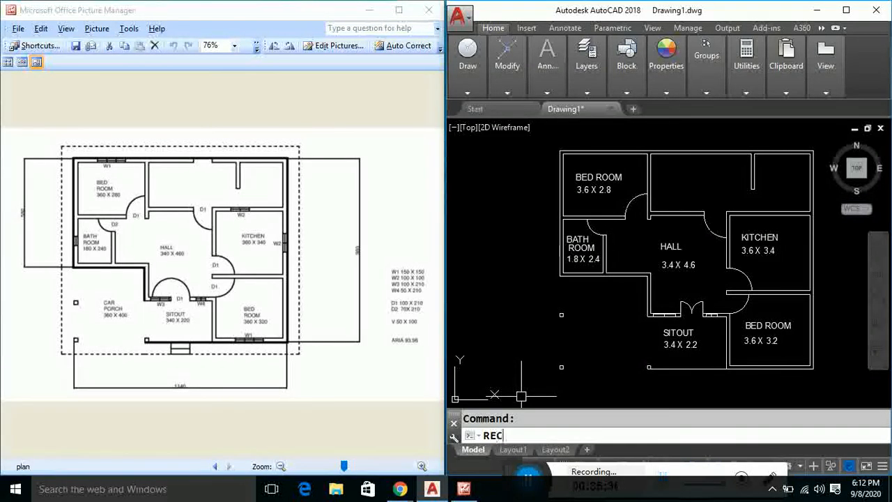
{"action": "key", "text": "Return"}
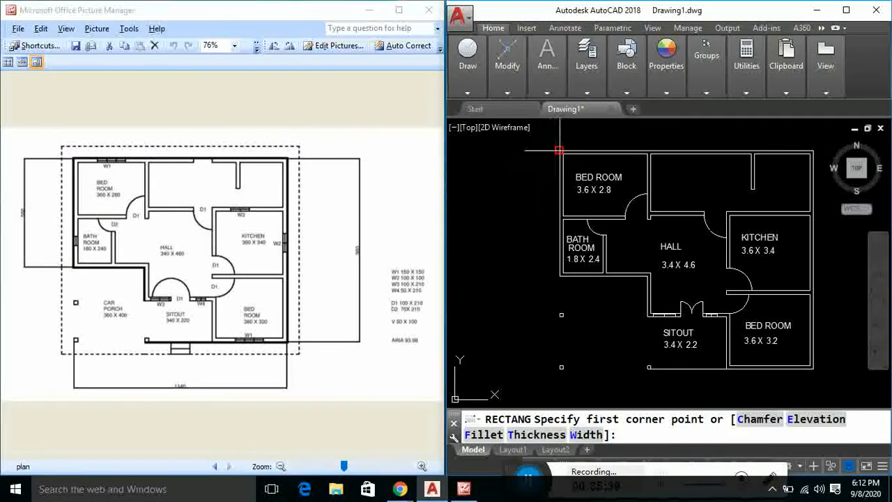
{"action": "left_click", "coordinate": [559, 150]}
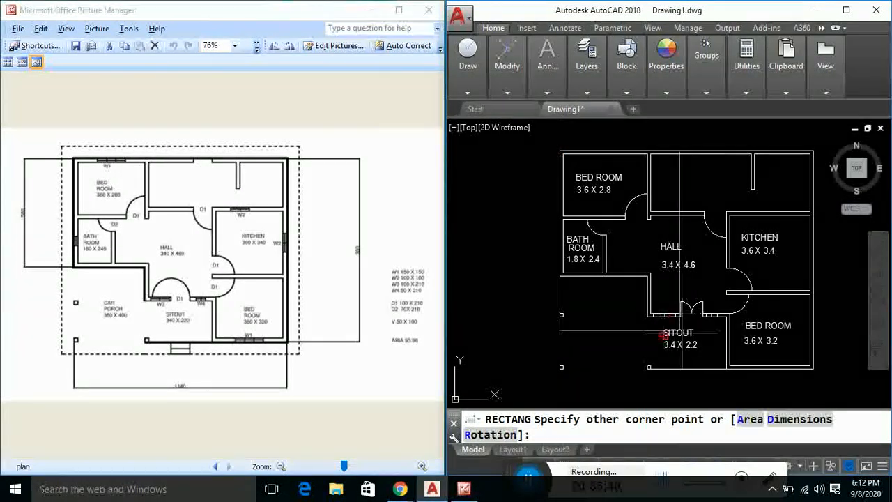
{"action": "left_click", "coordinate": [813, 369]}
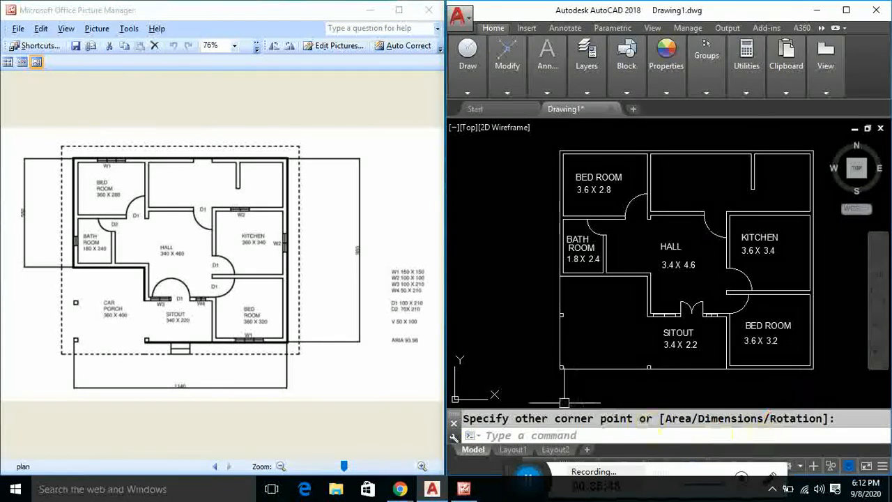
- Offset the rectangle around the plan outward by a distance of 1
{"action": "type", "text": "o"}
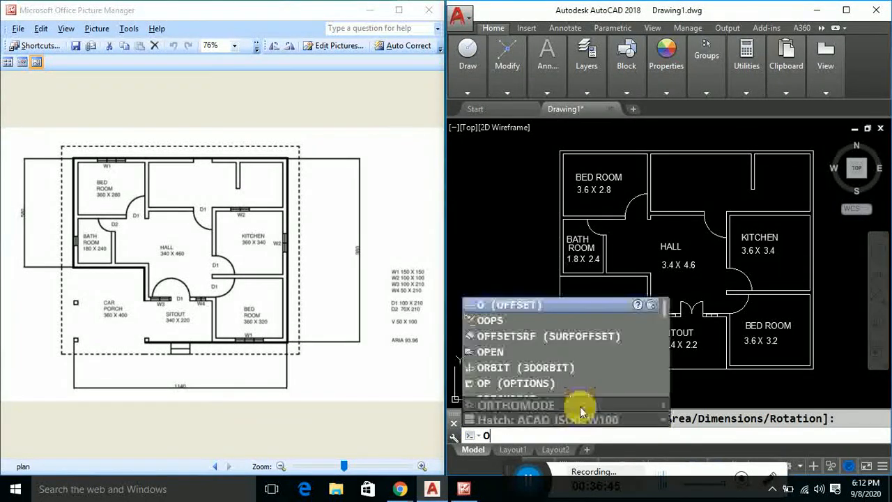
{"action": "key", "text": "Return"}
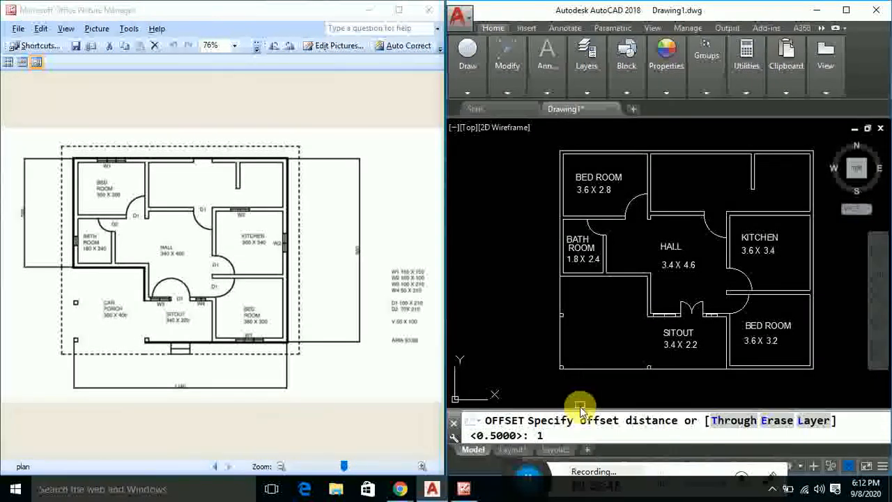
{"action": "key", "text": "Return"}
{"action": "left_click", "coordinate": [585, 369]}
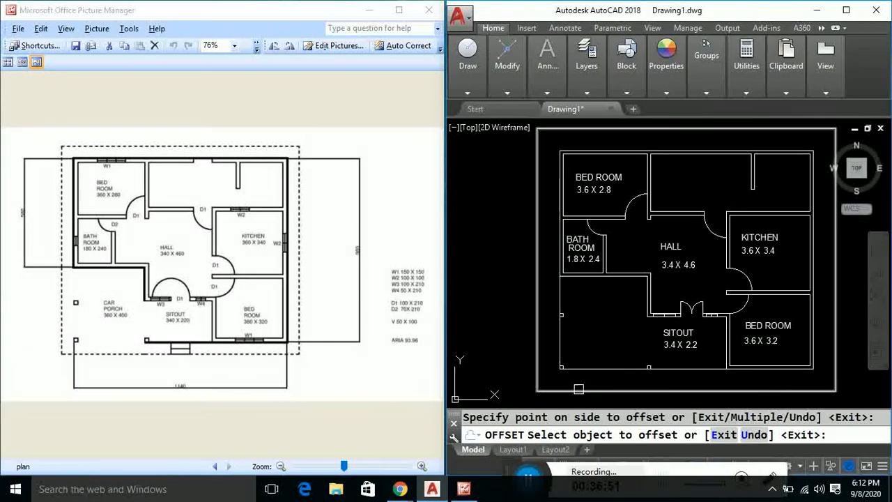
{"action": "key", "text": "Escape"}
- Delete the inner rectangle that runs along the outer walls, keeping only its outward offset copy
{"action": "left_click", "coordinate": [590, 369]}
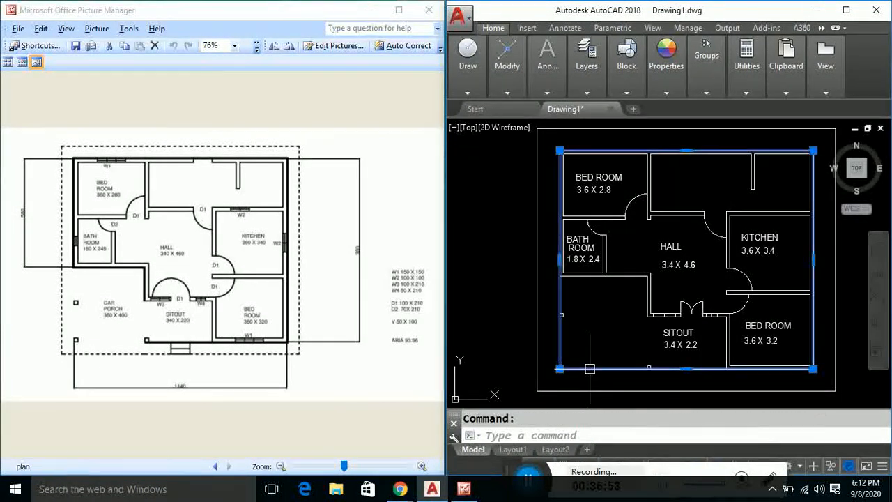
{"action": "key", "text": "Delete"}
{"action": "scroll", "coordinate": [589, 369], "scroll_direction": "down", "scroll_amount": 2}
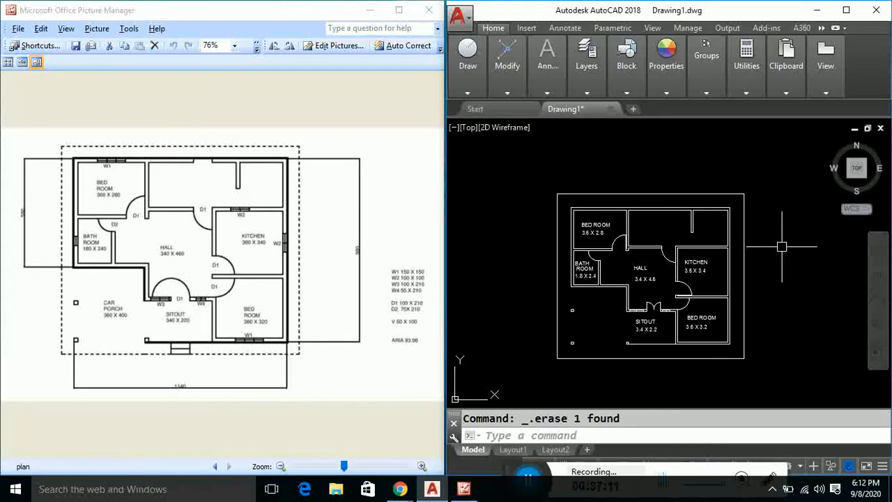
{"action": "left_click", "coordinate": [756, 85]}
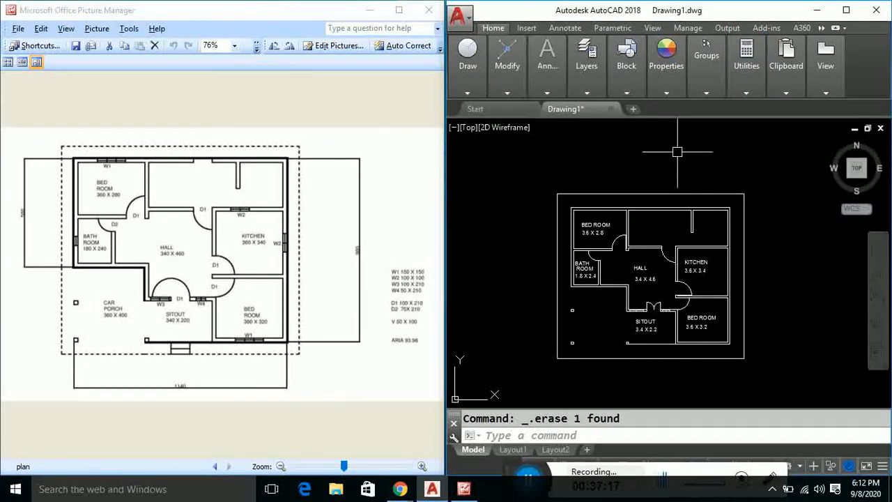
- Maximize the drawing window and load the ACAD_ISO02W100 (ISO dash) linetype from acad.lin
{"action": "left_click", "coordinate": [846, 11]}
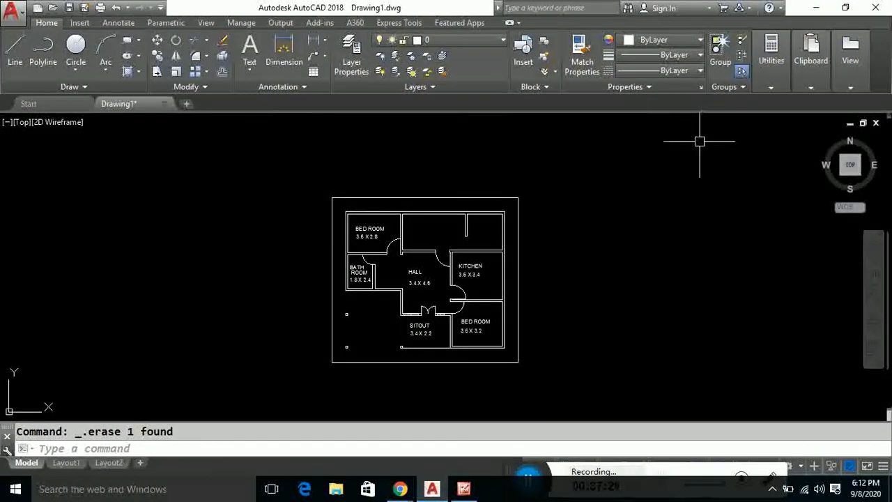
{"action": "left_click", "coordinate": [660, 72]}
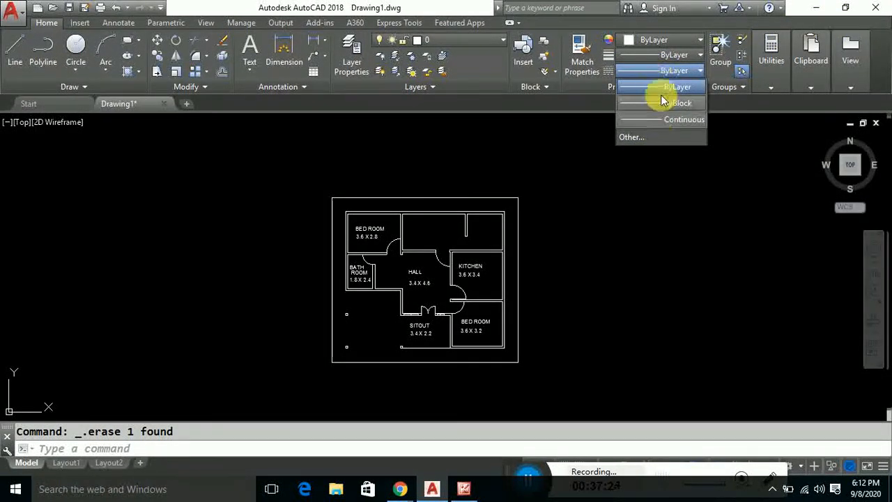
{"action": "left_click", "coordinate": [728, 102]}
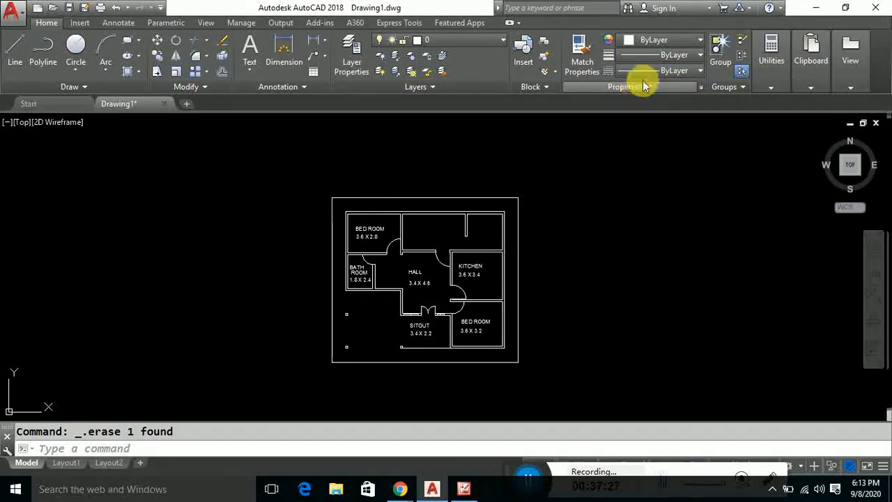
{"action": "left_click", "coordinate": [655, 71]}
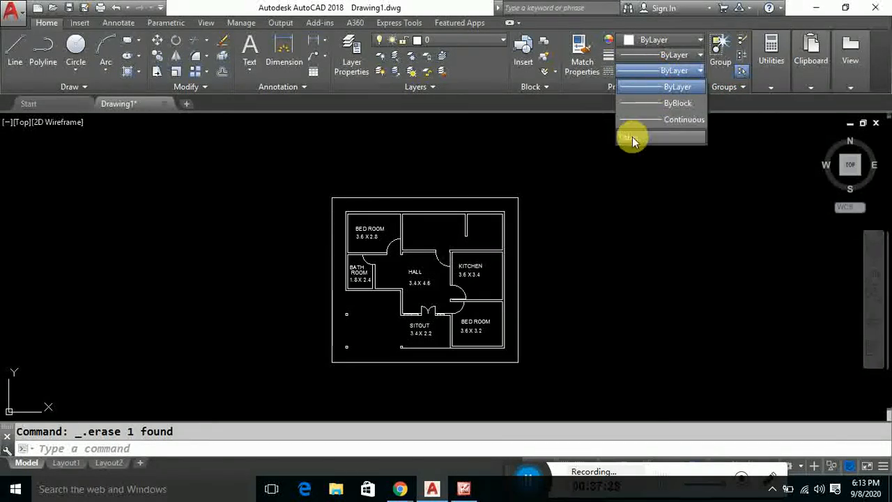
{"action": "left_click", "coordinate": [633, 137]}
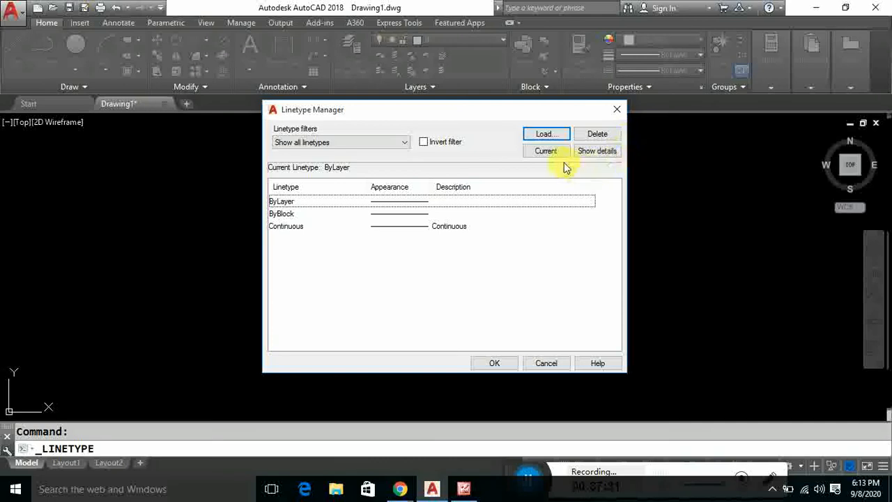
{"action": "left_click", "coordinate": [550, 135]}
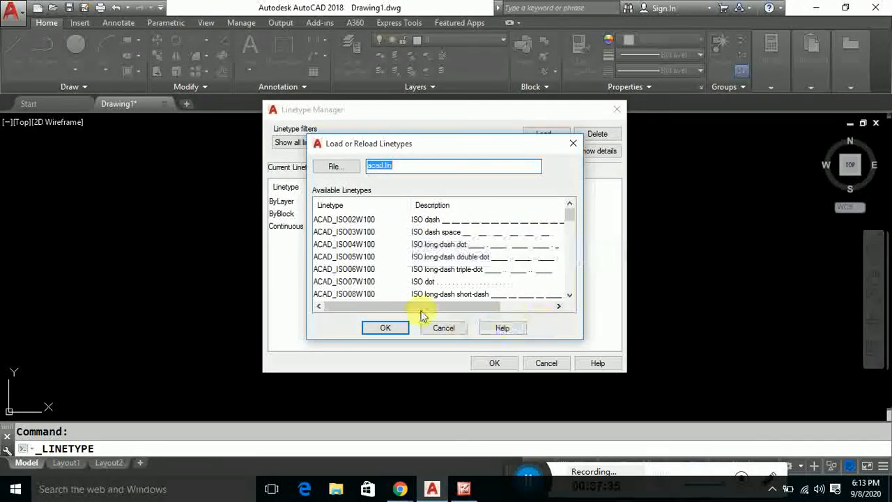
{"action": "left_click", "coordinate": [364, 222]}
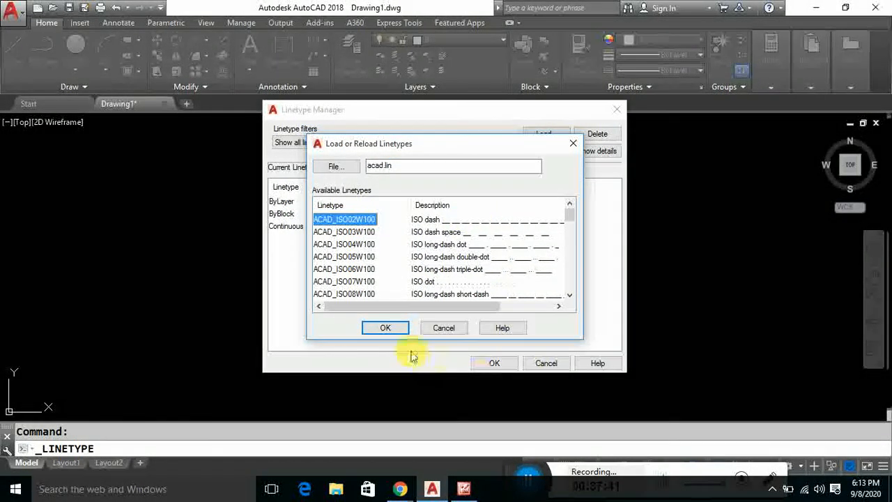
{"action": "left_click", "coordinate": [400, 332]}
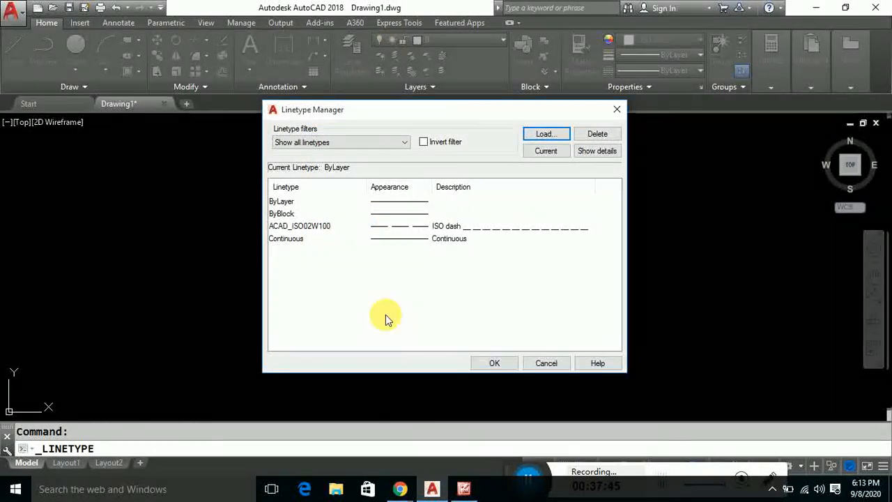
{"action": "left_click", "coordinate": [488, 363]}
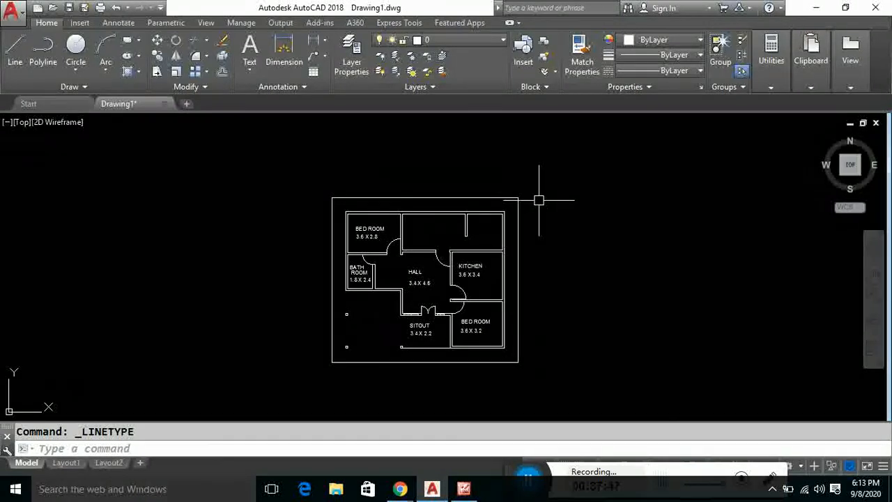
- Assign the ACAD_ISO02W100 linetype to the outer boundary rectangle around the plan and clear the selection
{"action": "left_click", "coordinate": [503, 197]}
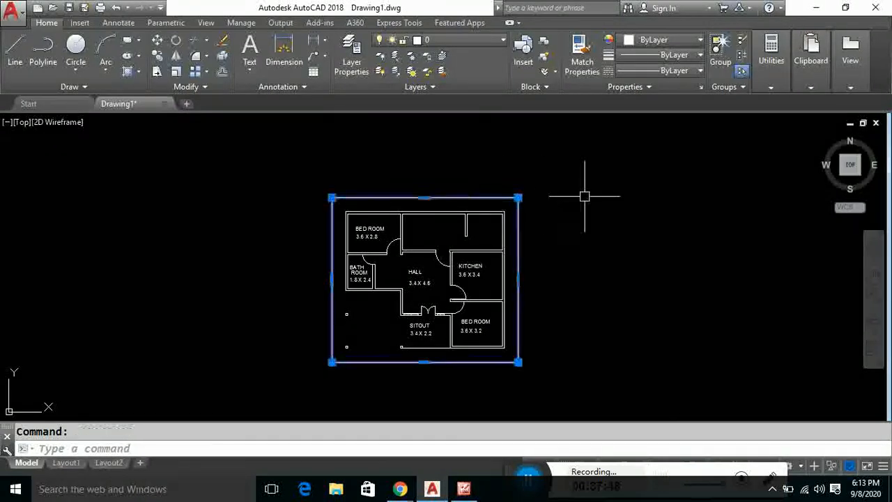
{"action": "left_click", "coordinate": [655, 71]}
{"action": "left_click", "coordinate": [649, 113]}
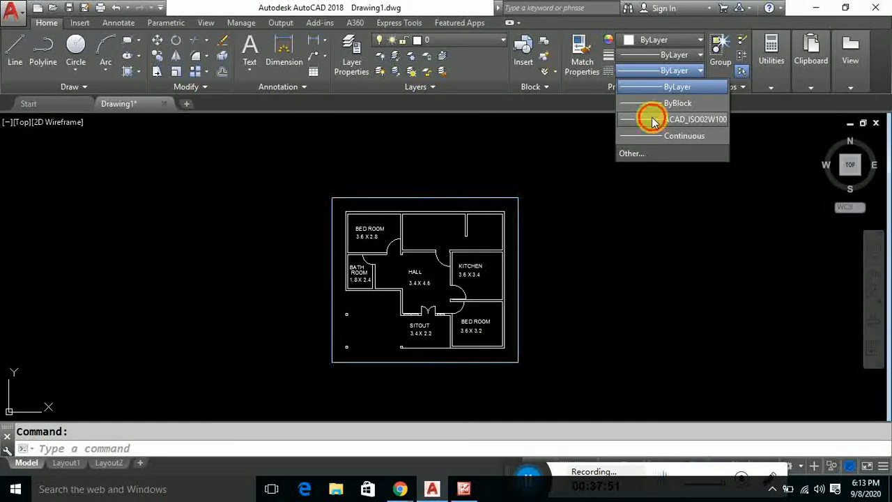
{"action": "key", "text": "Escape"}
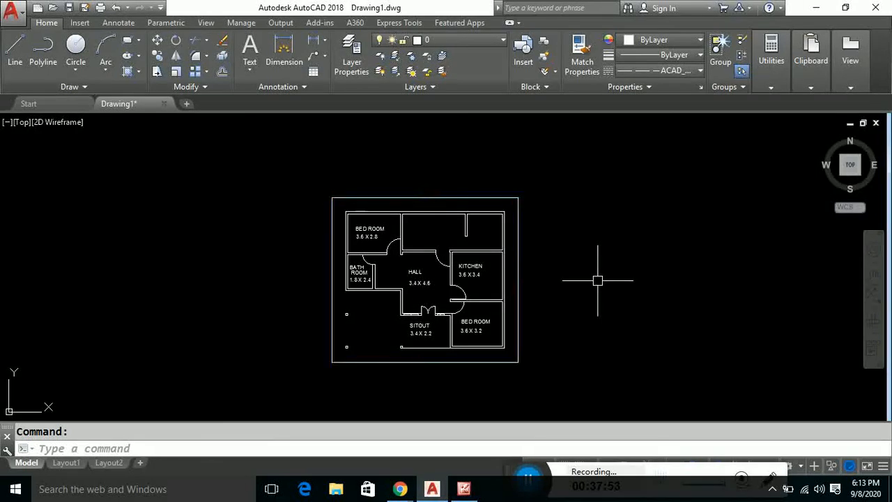
- With the outer rectangle selected, show the ACAD_ISO02W100 linetype details and set the global scale factor and current object scale to 5
{"action": "scroll", "coordinate": [591, 280], "scroll_direction": "up", "scroll_amount": 2}
{"action": "scroll", "coordinate": [582, 280], "scroll_direction": "down", "scroll_amount": 1}
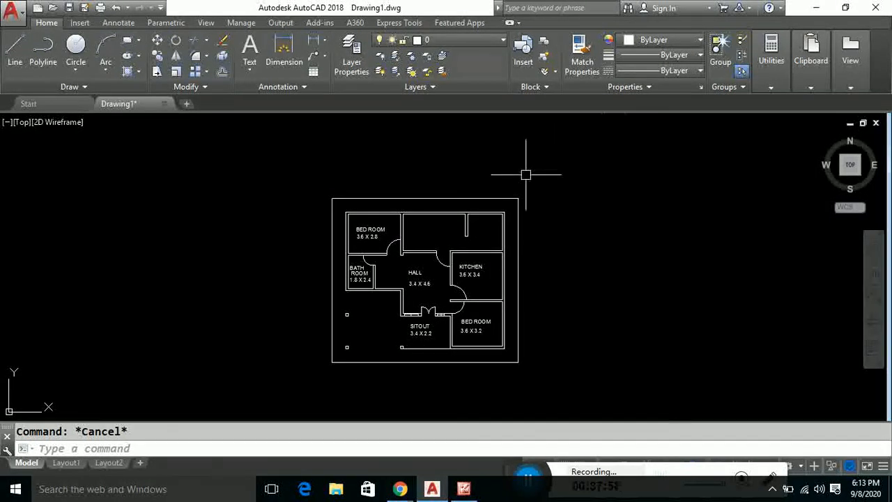
{"action": "left_click", "coordinate": [516, 198]}
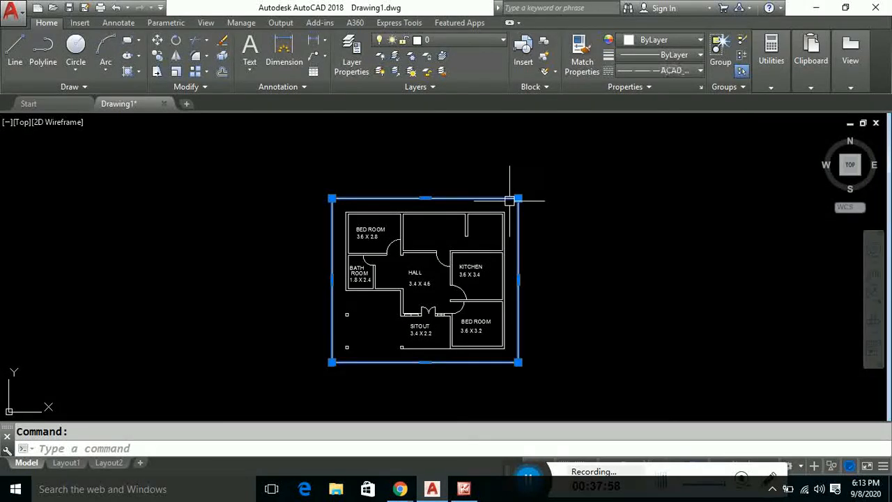
{"action": "left_click", "coordinate": [667, 71]}
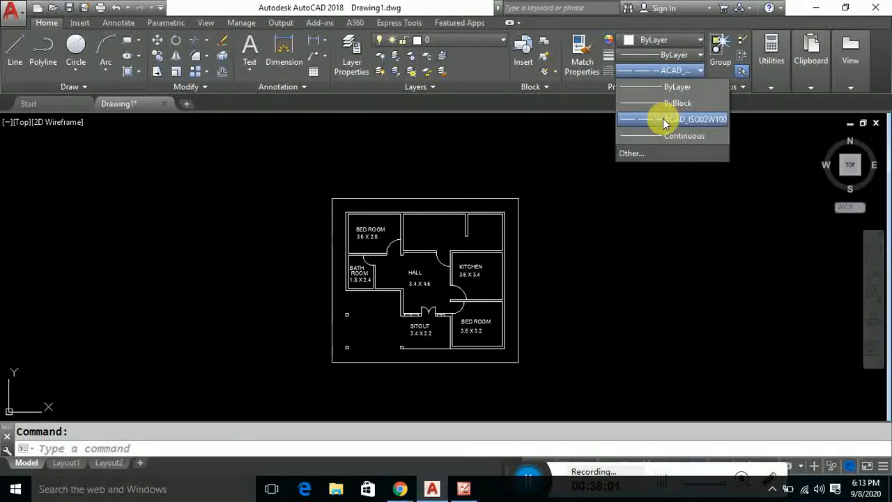
{"action": "left_click", "coordinate": [631, 154]}
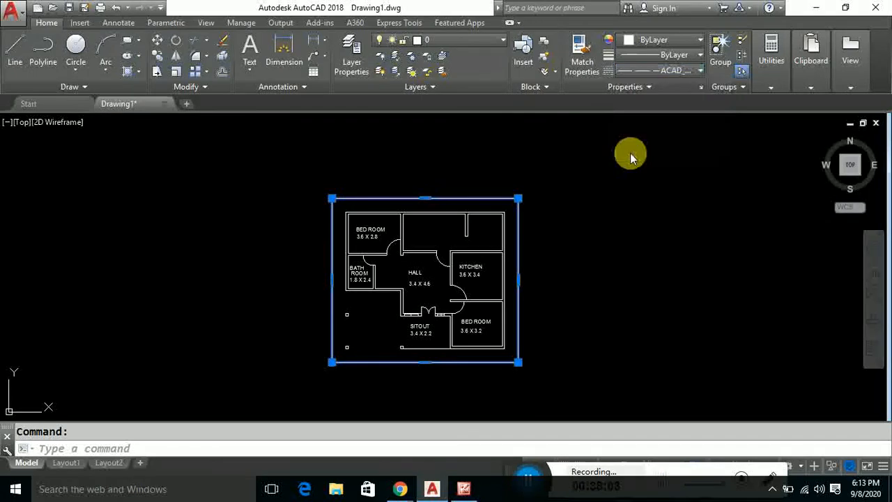
{"action": "left_click", "coordinate": [399, 225]}
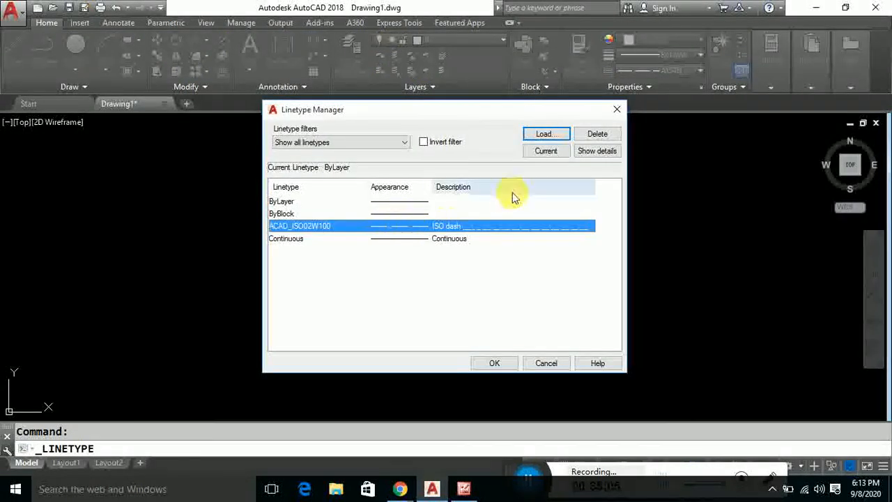
{"action": "left_click", "coordinate": [587, 154]}
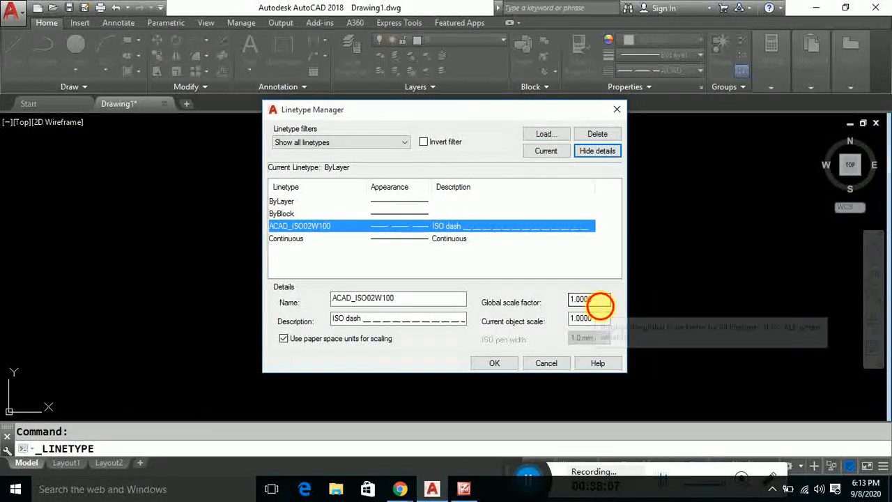
{"action": "left_click_drag", "start_coordinate": [603, 299], "coordinate": [549, 306]}
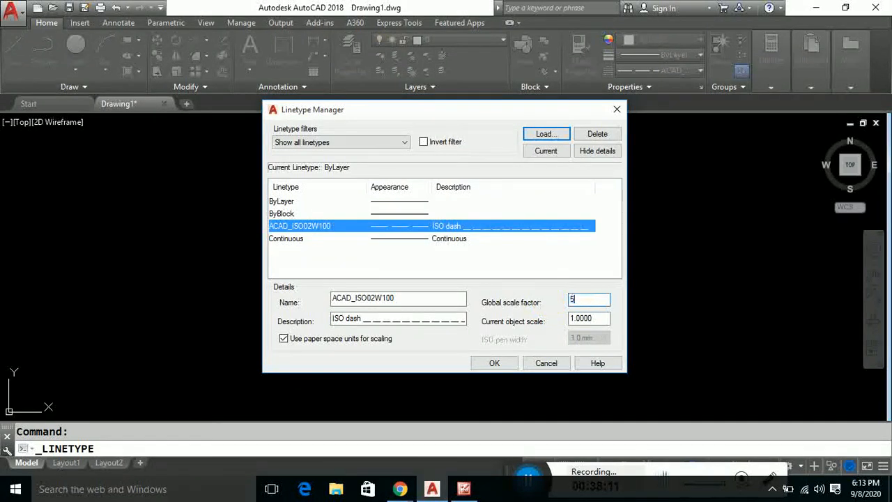
{"action": "left_click", "coordinate": [598, 318]}
{"action": "left_click_drag", "start_coordinate": [599, 317], "coordinate": [566, 319]}
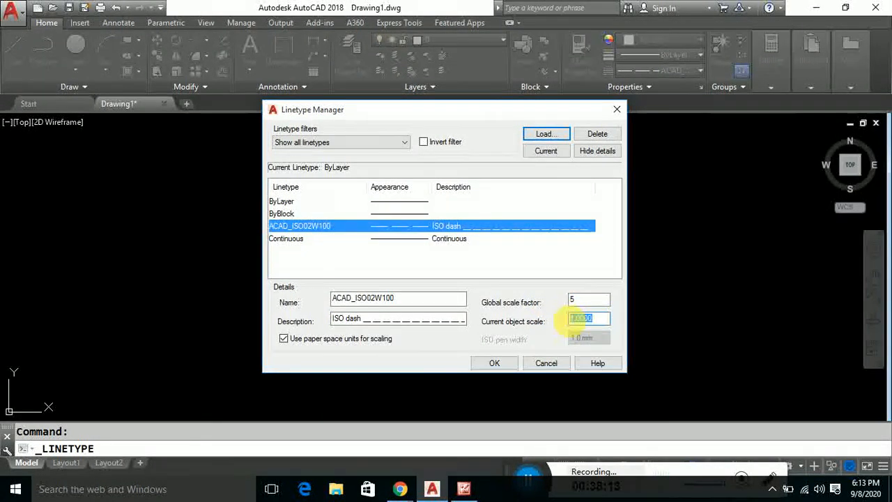
{"action": "left_click", "coordinate": [496, 362]}
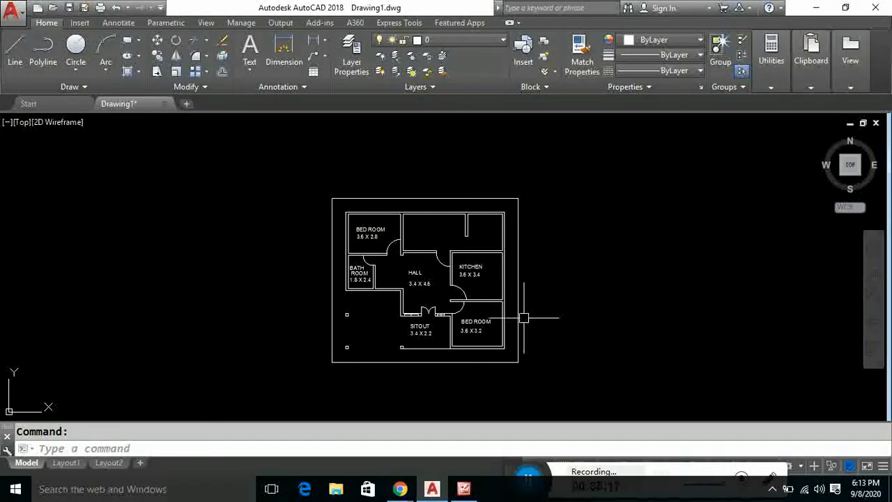
- With the outer rectangle selected, set the global scale factor and current object scale to 30 in the ACAD_ISO02W100 linetype details
{"action": "scroll", "coordinate": [518, 309], "scroll_direction": "up", "scroll_amount": 5}
{"action": "scroll", "coordinate": [518, 304], "scroll_direction": "up", "scroll_amount": 2}
{"action": "scroll", "coordinate": [518, 305], "scroll_direction": "down", "scroll_amount": 7}
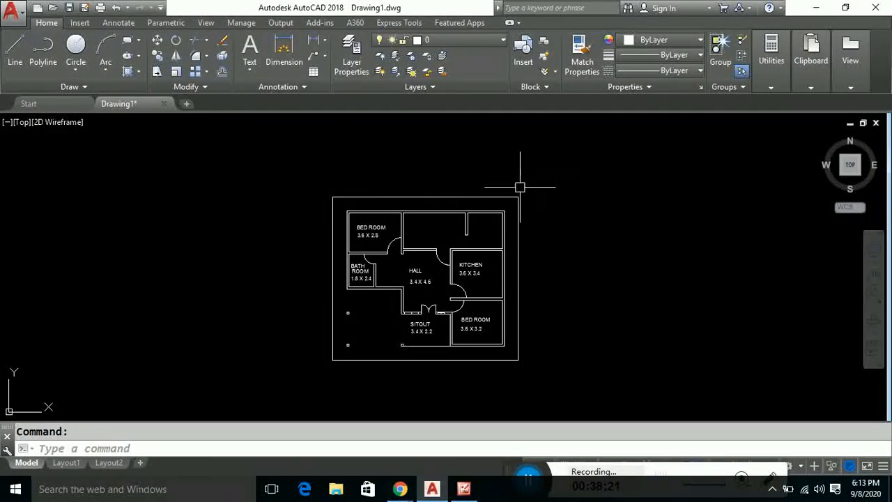
{"action": "left_click", "coordinate": [496, 198]}
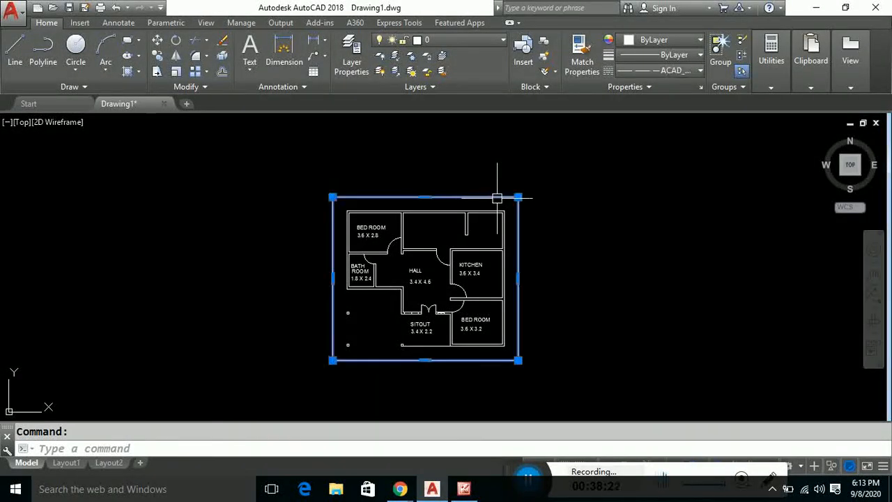
{"action": "left_click", "coordinate": [655, 70]}
{"action": "left_click", "coordinate": [649, 154]}
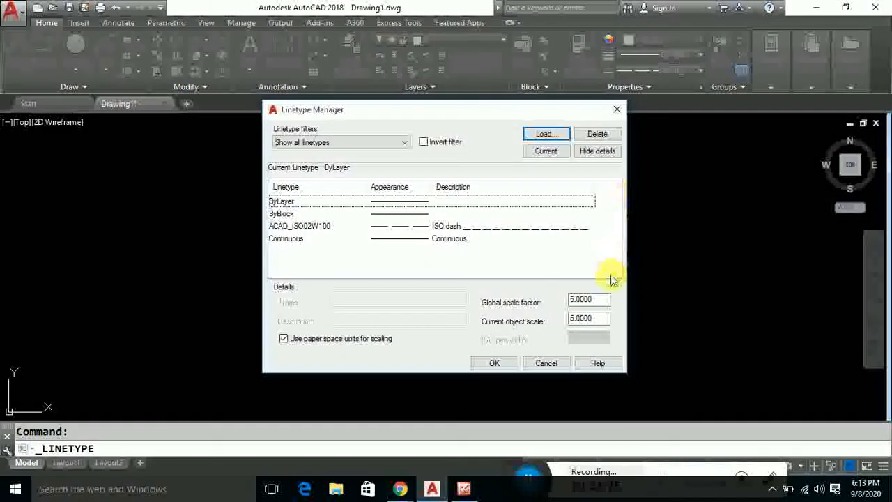
{"action": "left_click", "coordinate": [430, 228]}
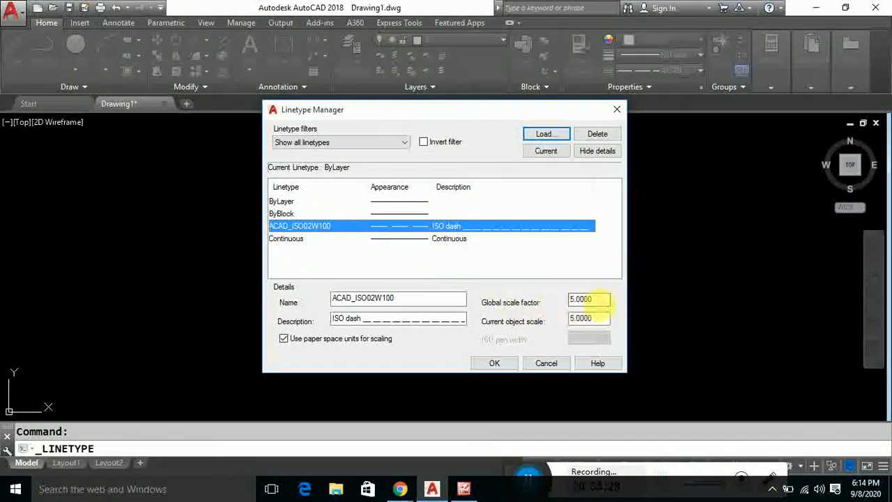
{"action": "double_click", "coordinate": [584, 299]}
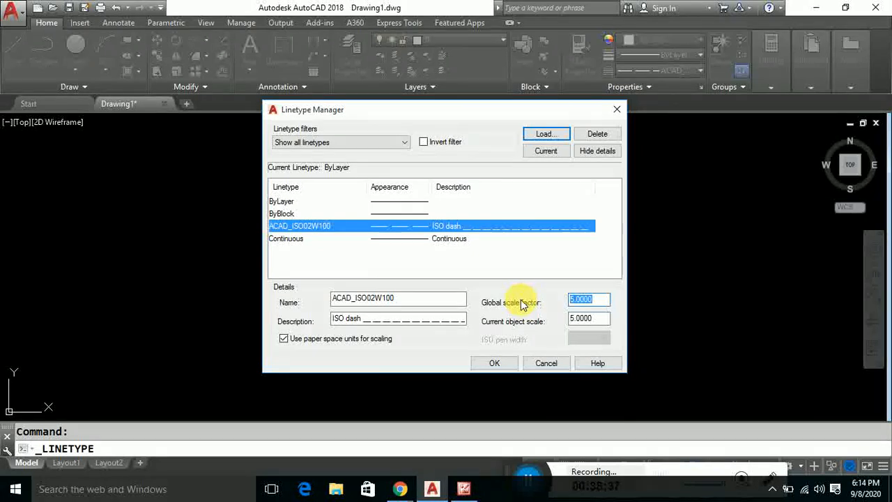
{"action": "type", "text": "30"}
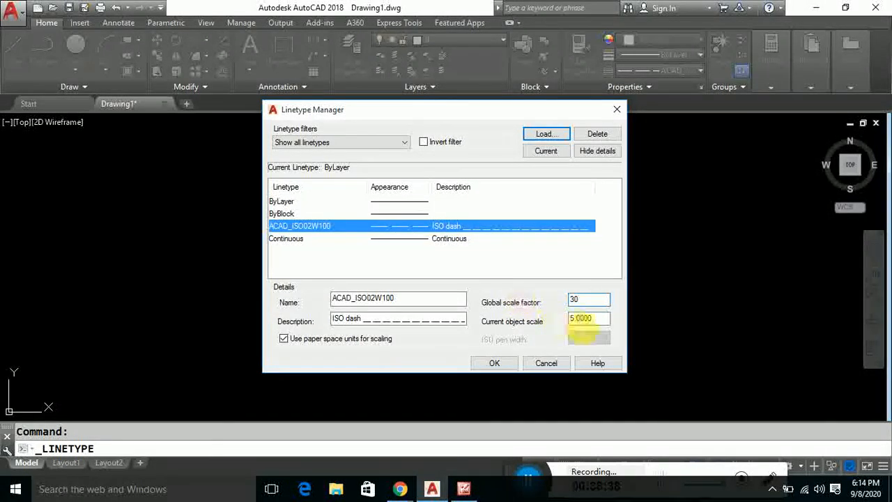
{"action": "key", "text": "Tab"}
{"action": "type", "text": "3"}
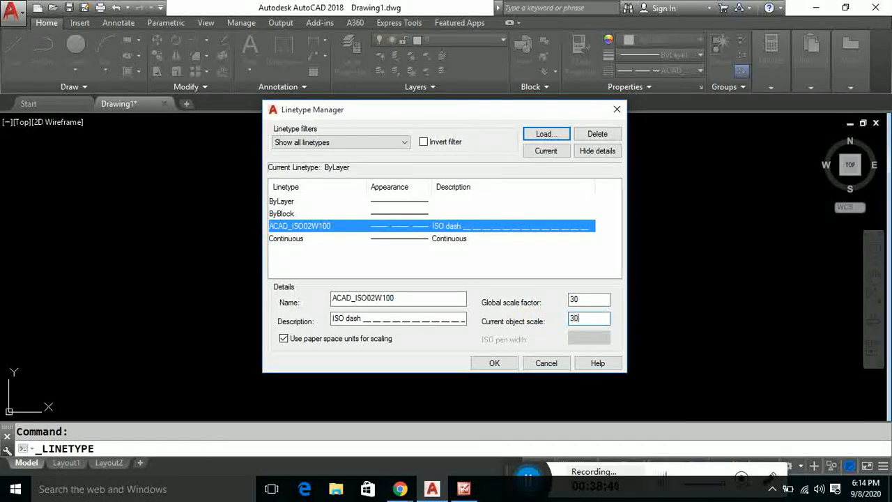
{"action": "left_click", "coordinate": [495, 363]}
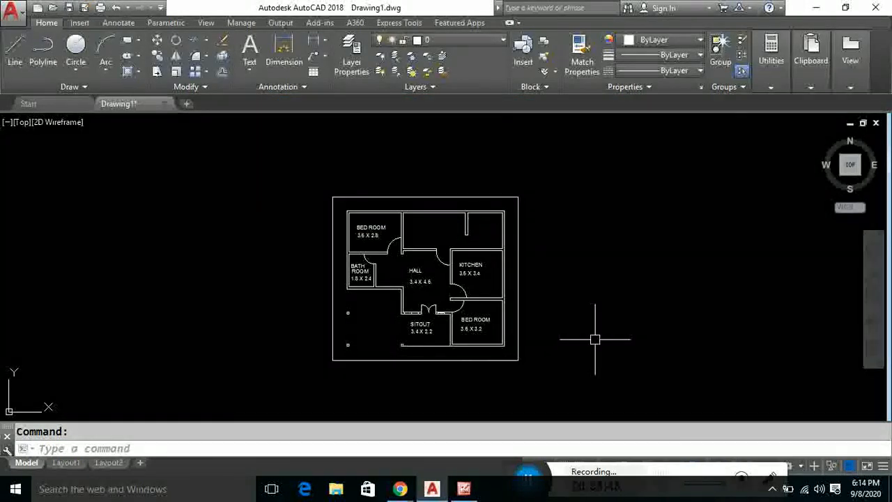
- Make ACAD_ISO02W100 the current linetype while drawing a test circle to the right of the plan, and delete the circle
{"action": "left_click", "coordinate": [76, 46]}
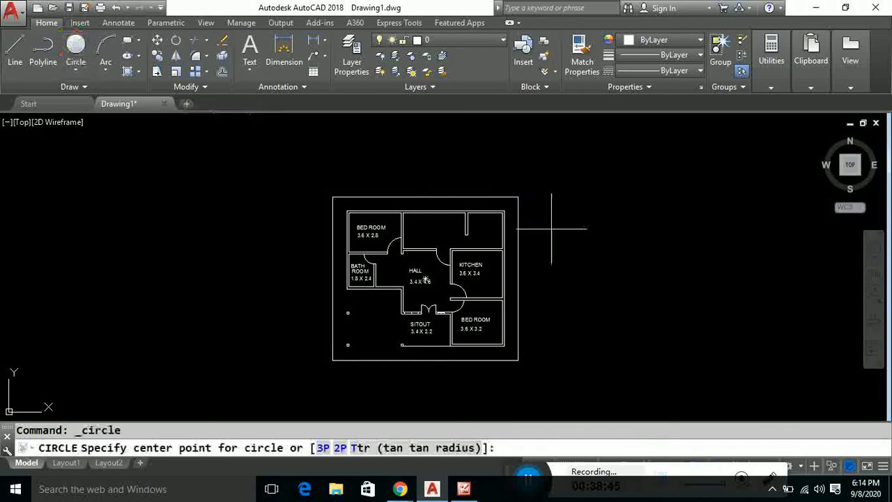
{"action": "left_click", "coordinate": [674, 71]}
{"action": "left_click", "coordinate": [672, 119]}
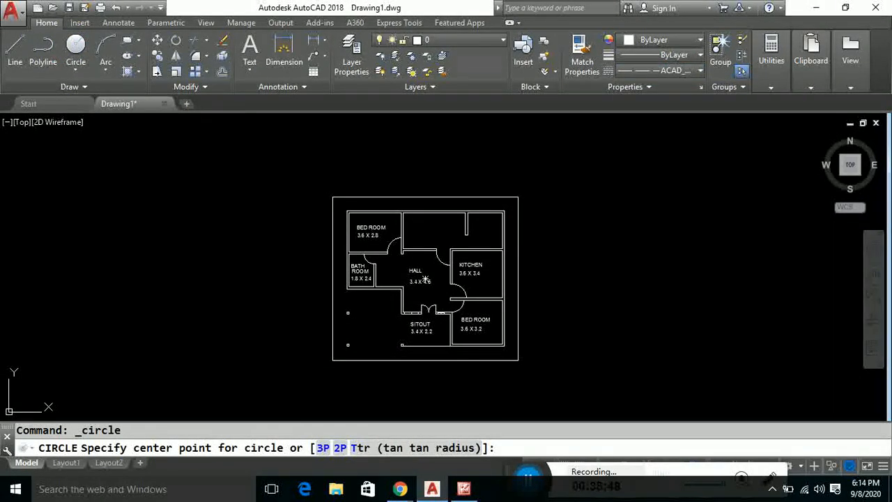
{"action": "left_click", "coordinate": [678, 267]}
{"action": "left_click", "coordinate": [697, 333]}
{"action": "left_click", "coordinate": [697, 333]}
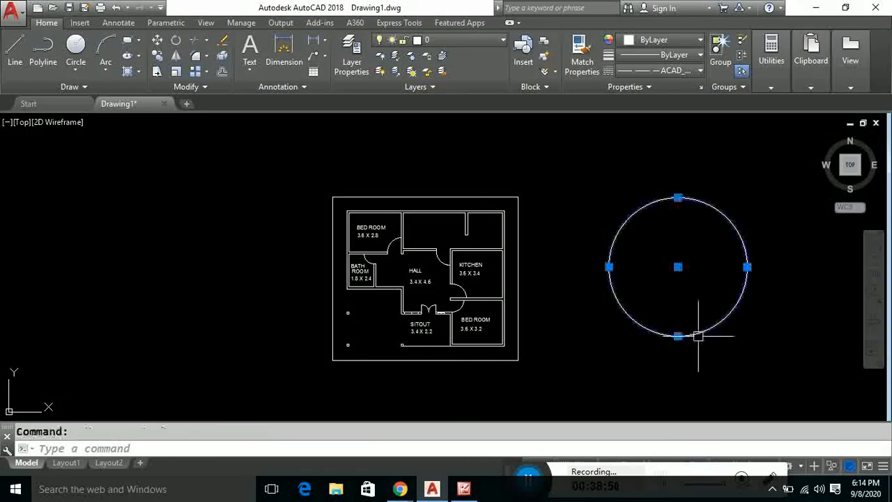
{"action": "key", "text": "Delete"}
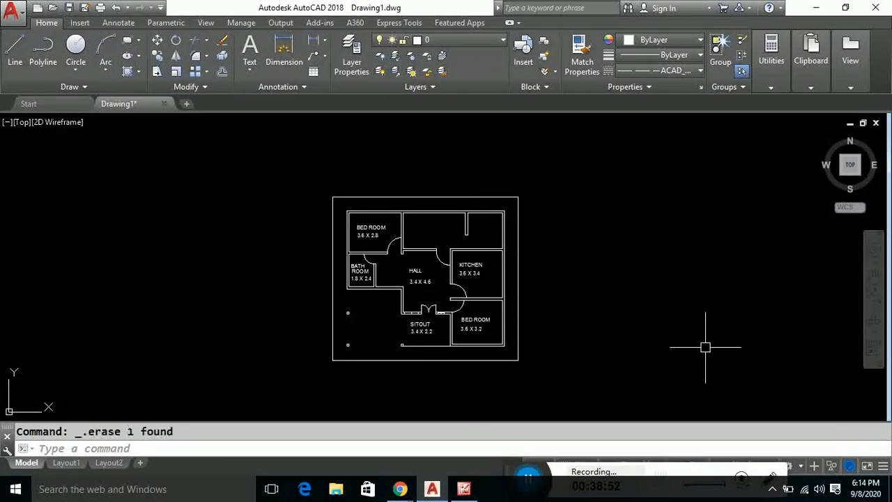
- Set the global scale factor of the ACAD_ISO02W100 linetype to 0.1 and accept the ISO linetype notice
{"action": "left_click", "coordinate": [674, 78]}
{"action": "left_click", "coordinate": [666, 156]}
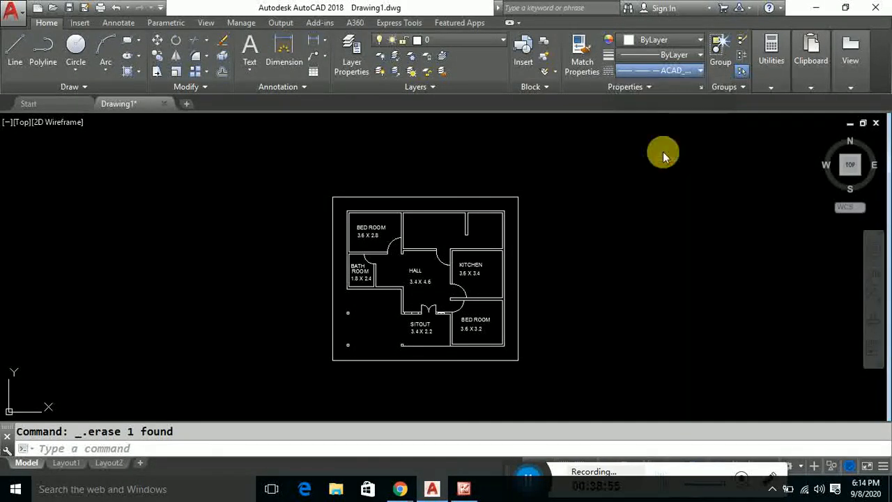
{"action": "left_click", "coordinate": [510, 227]}
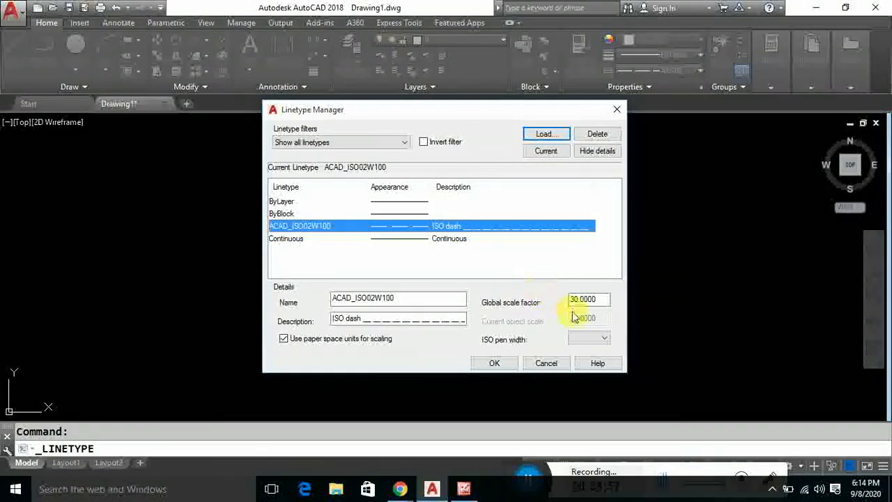
{"action": "left_click_drag", "start_coordinate": [604, 299], "coordinate": [572, 302]}
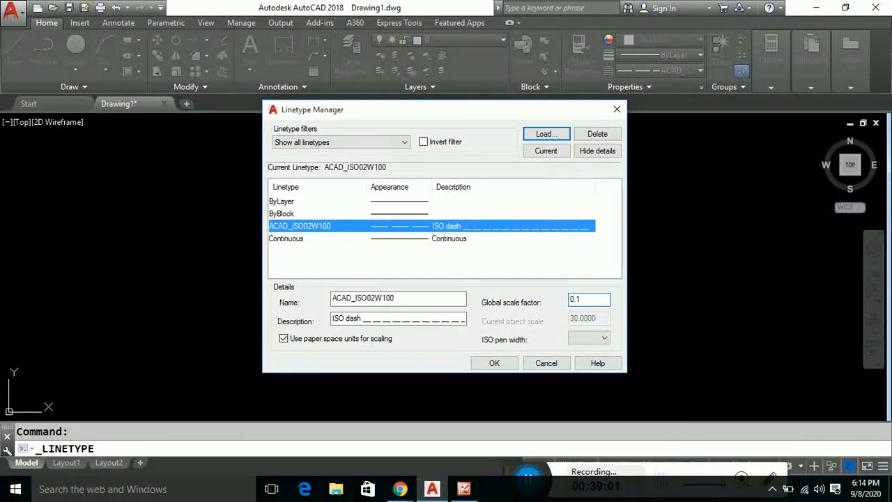
{"action": "left_click", "coordinate": [494, 365]}
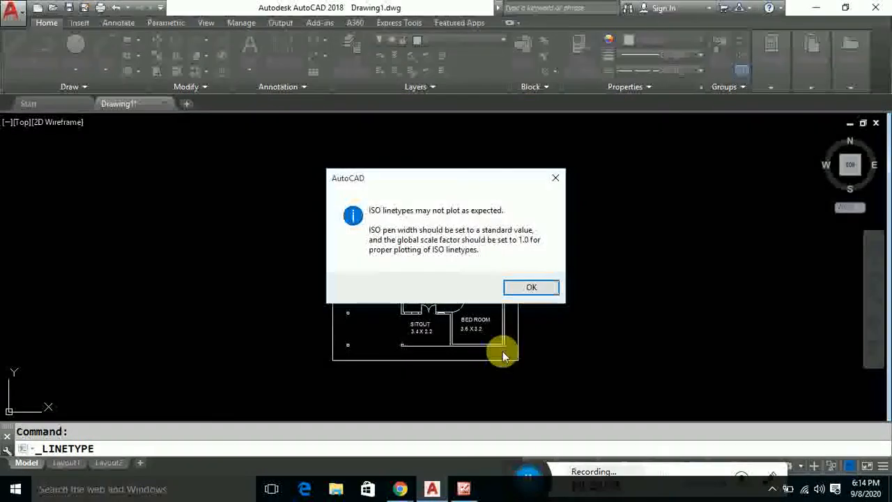
{"action": "left_click", "coordinate": [530, 289]}
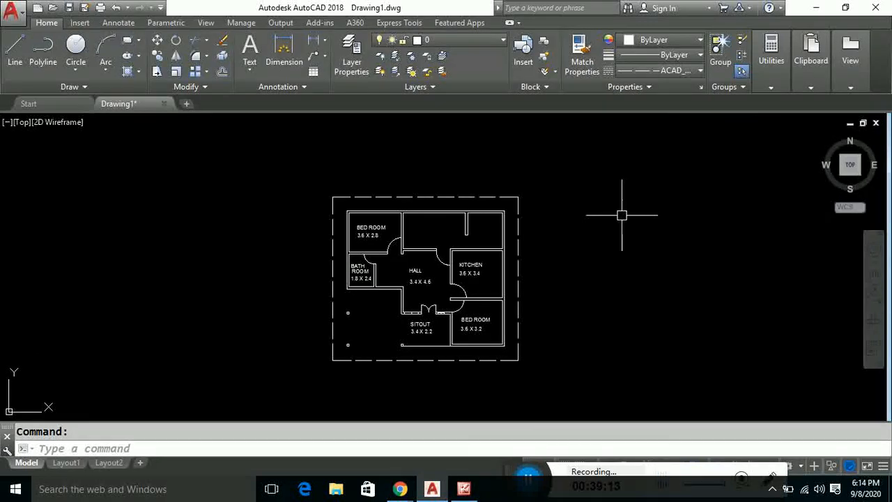
- With the outer boundary rectangle selected, set the global linetype scale factor to 0.05 and clear the selection
{"action": "left_click", "coordinate": [500, 198]}
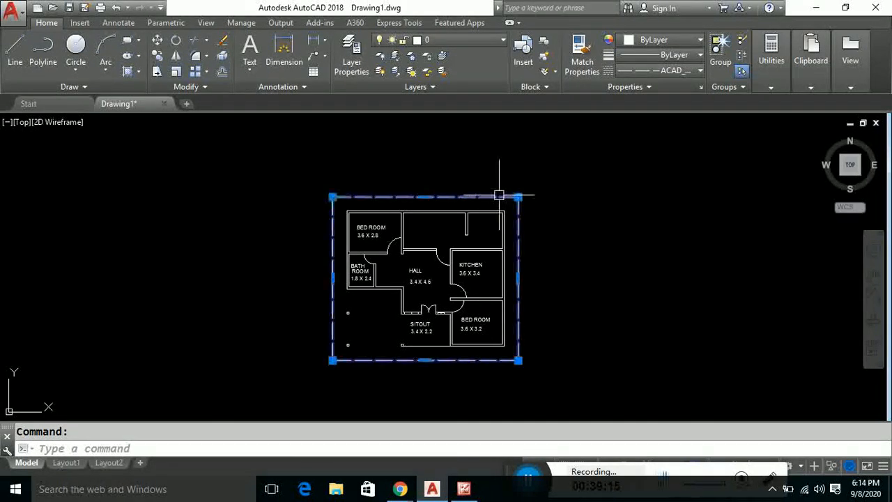
{"action": "left_click", "coordinate": [659, 70]}
{"action": "left_click", "coordinate": [655, 149]}
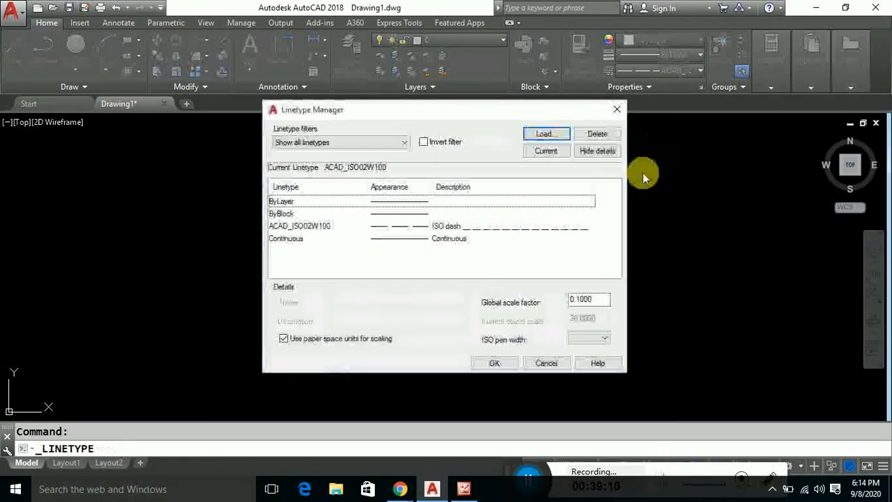
{"action": "left_click_drag", "start_coordinate": [601, 301], "coordinate": [591, 309]}
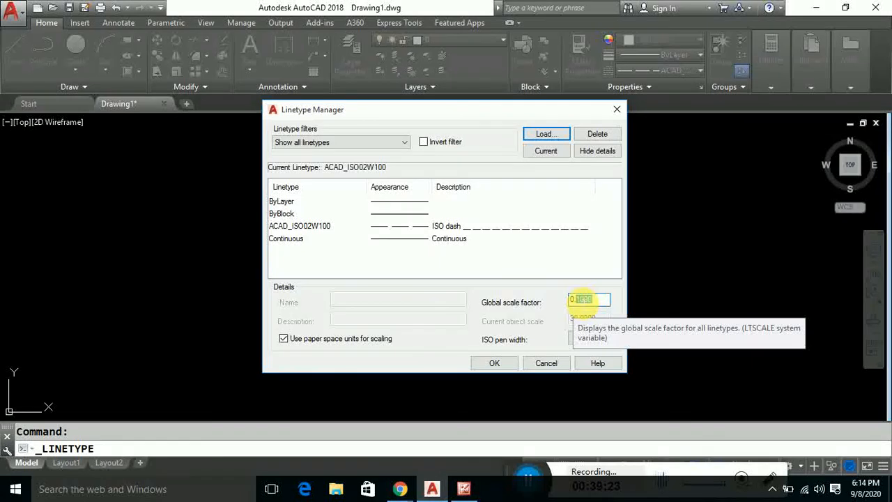
{"action": "type", "text": "0"}
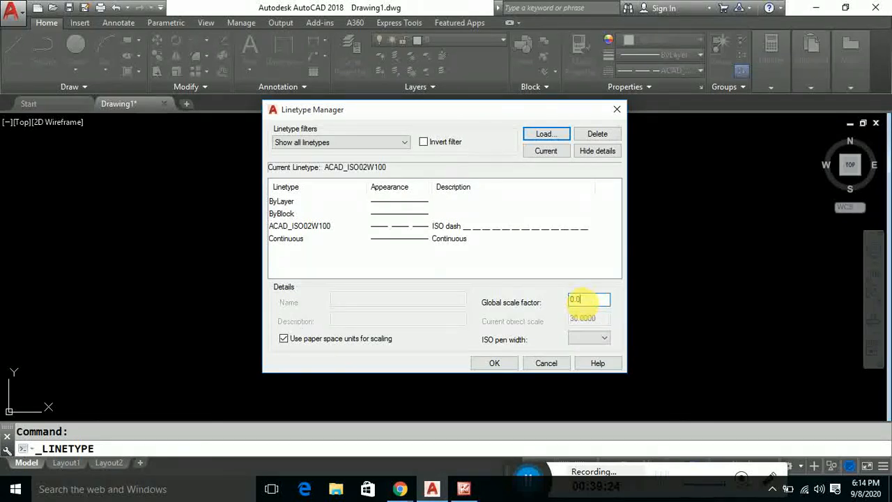
{"action": "type", "text": "5"}
{"action": "left_click", "coordinate": [495, 363]}
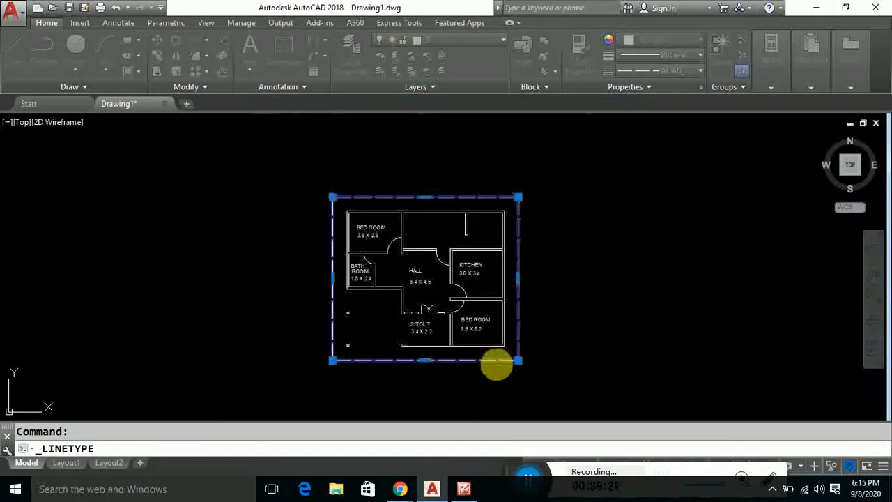
{"action": "left_click", "coordinate": [531, 286]}
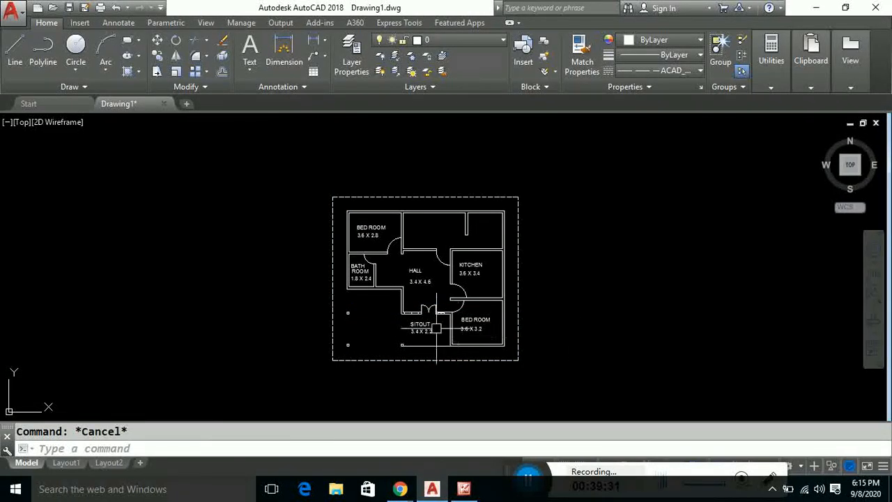
- Check the reference plan in Picture Manager, and copy the upper BED ROOM label to the empty area right of the plan
{"action": "scroll", "coordinate": [419, 313], "scroll_direction": "up", "scroll_amount": 2}
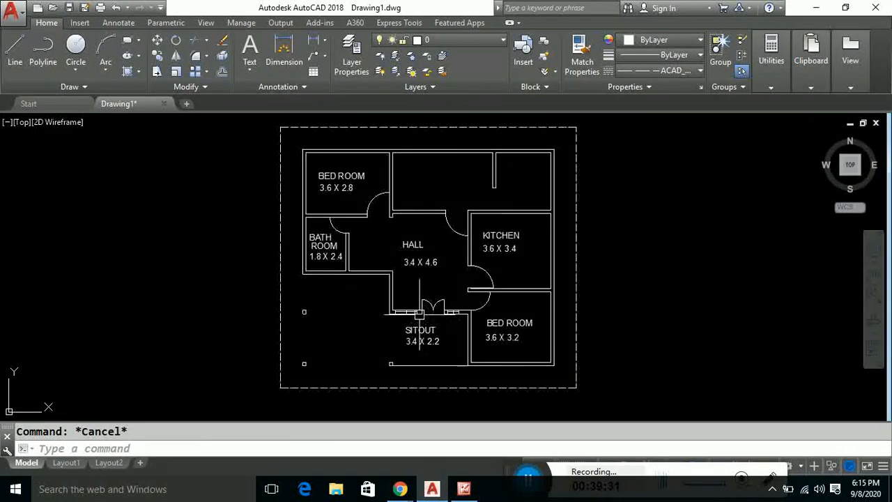
{"action": "left_click", "coordinate": [464, 488]}
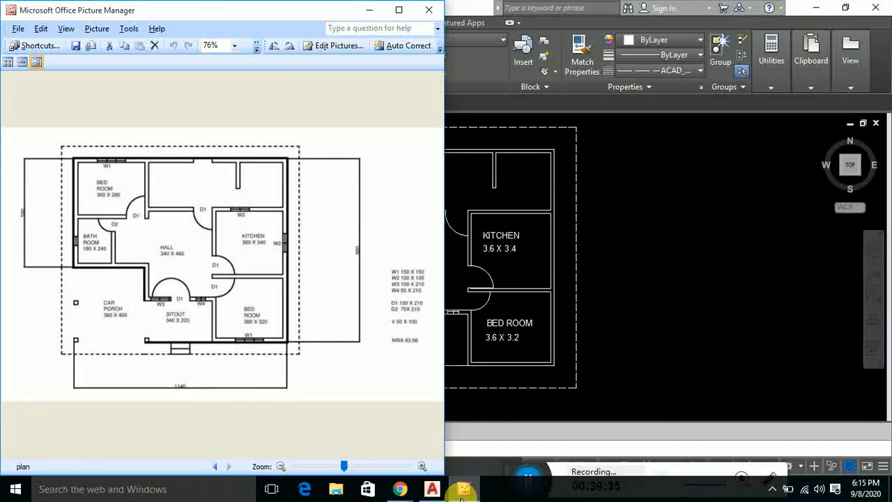
{"action": "left_click", "coordinate": [463, 488]}
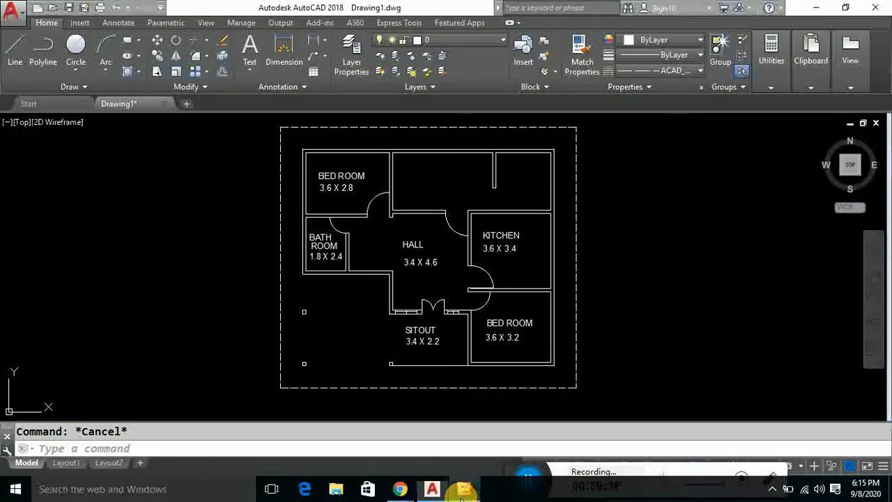
{"action": "left_click", "coordinate": [463, 490]}
{"action": "left_click", "coordinate": [463, 488]}
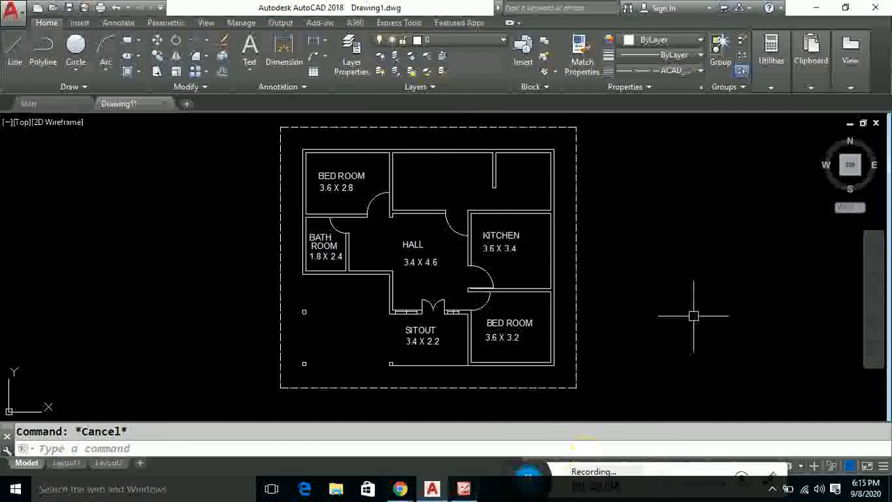
{"action": "left_click", "coordinate": [333, 176]}
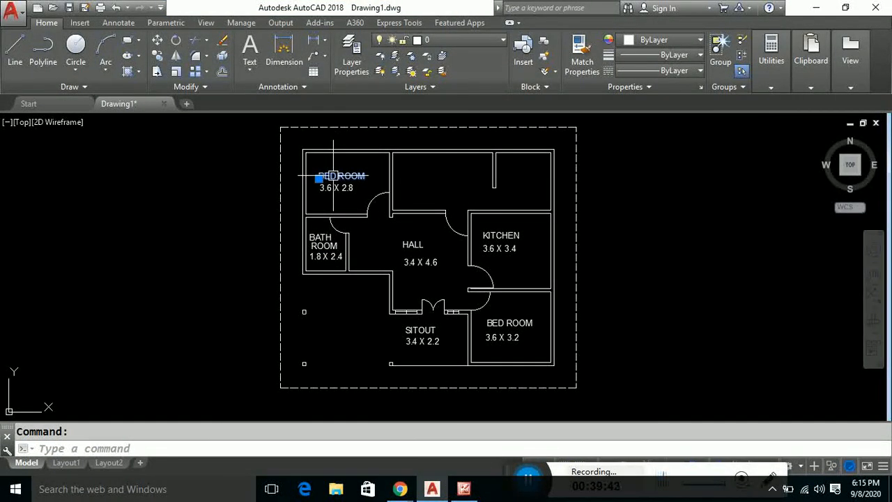
{"action": "key", "text": "ctrl+c"}
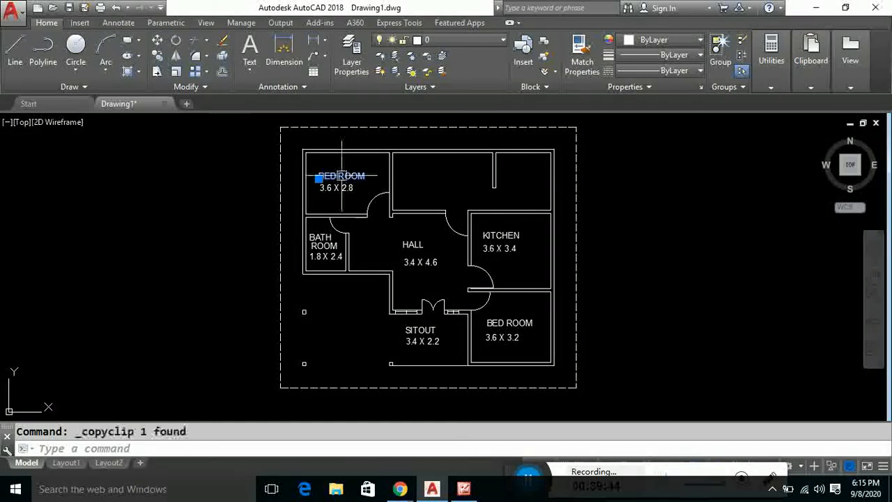
{"action": "key", "text": "Escape"}
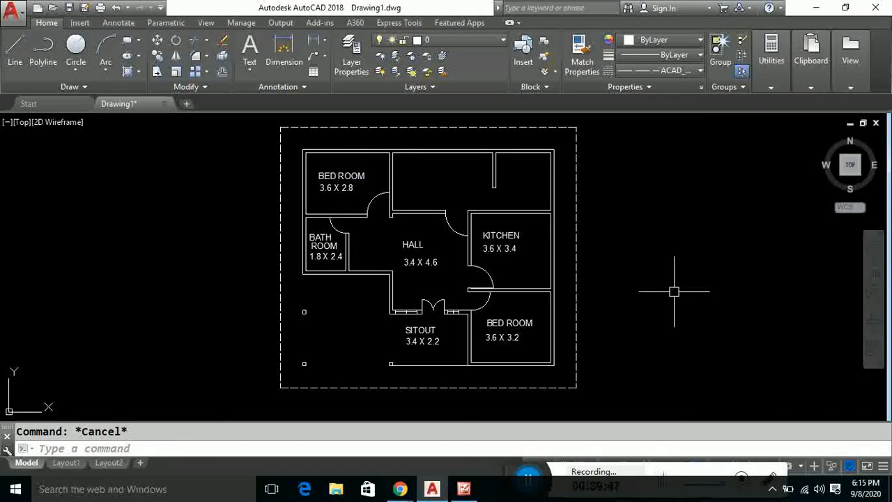
{"action": "key", "text": "ctrl+v"}
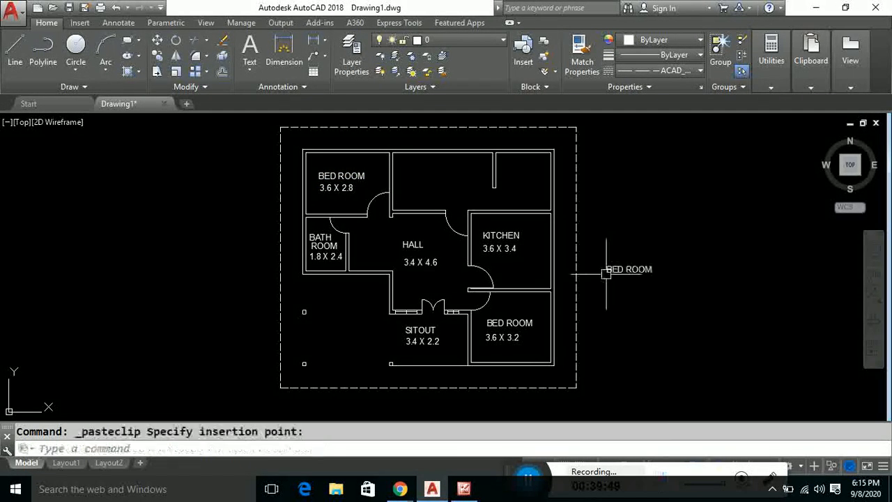
{"action": "left_click", "coordinate": [606, 273]}
- Rewrite the copied label beside the plan as "D1 -1 X 2.1", taking the door size from the reference image
{"action": "double_click", "coordinate": [640, 288]}
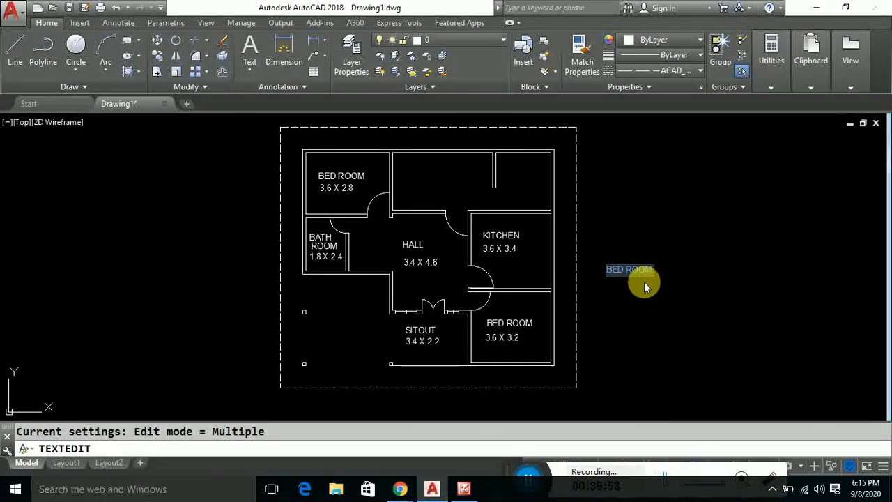
{"action": "type", "text": "D1"}
{"action": "type", "text": " ="}
{"action": "left_click", "coordinate": [464, 490]}
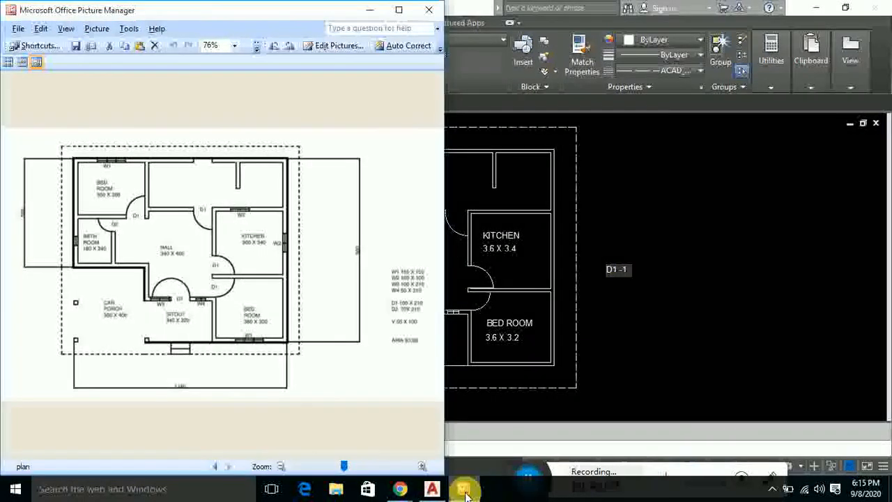
{"action": "left_click", "coordinate": [464, 489]}
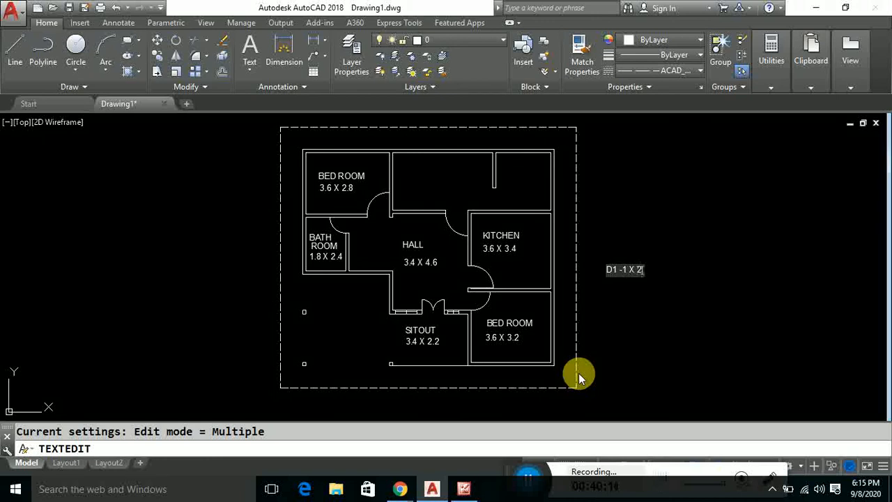
{"action": "type", "text": ".1"}
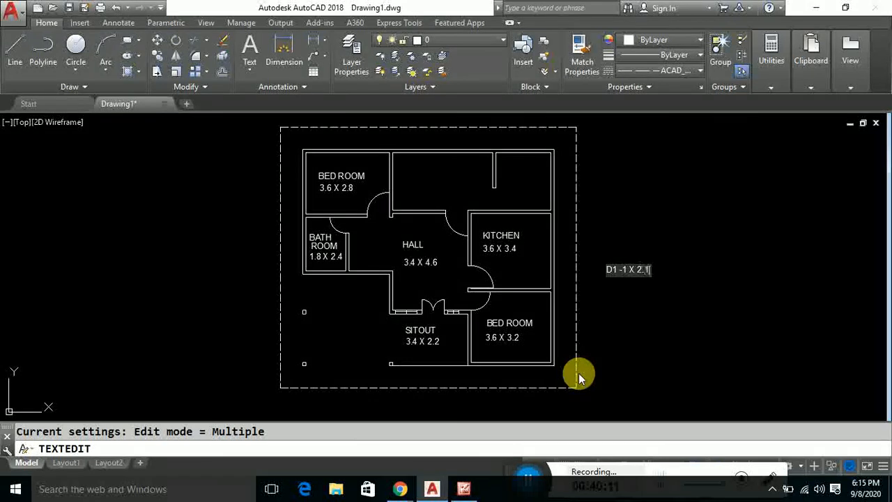
{"action": "left_click", "coordinate": [623, 308]}
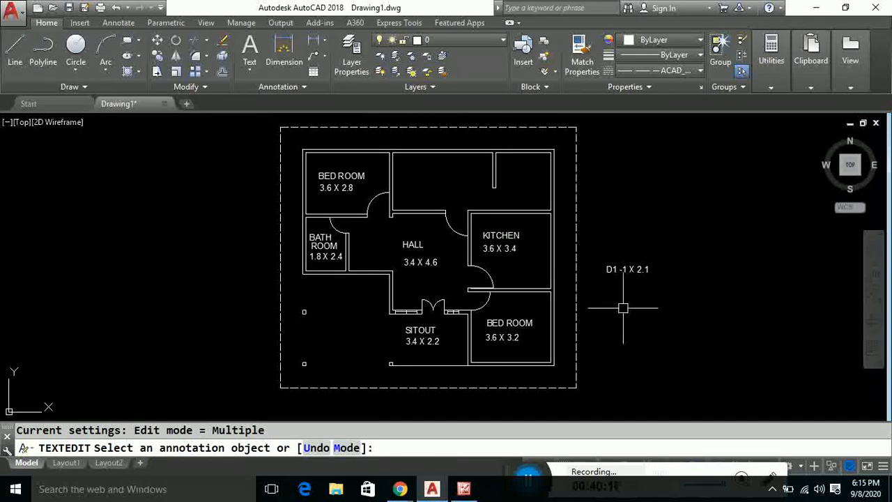
{"action": "key", "text": "Escape"}
- Duplicate the D1 size label directly below itself, and delete both labels beside the plan
{"action": "left_click", "coordinate": [625, 269]}
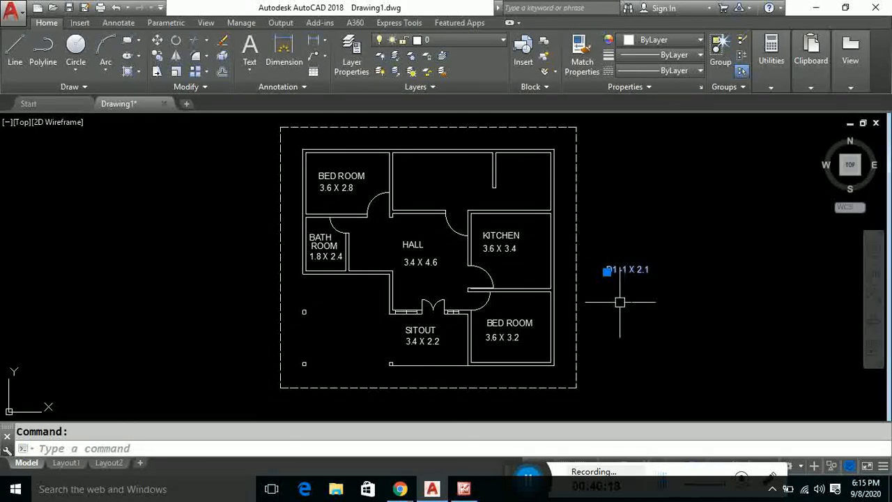
{"action": "key", "text": "ctrl+c"}
{"action": "key", "text": "Escape"}
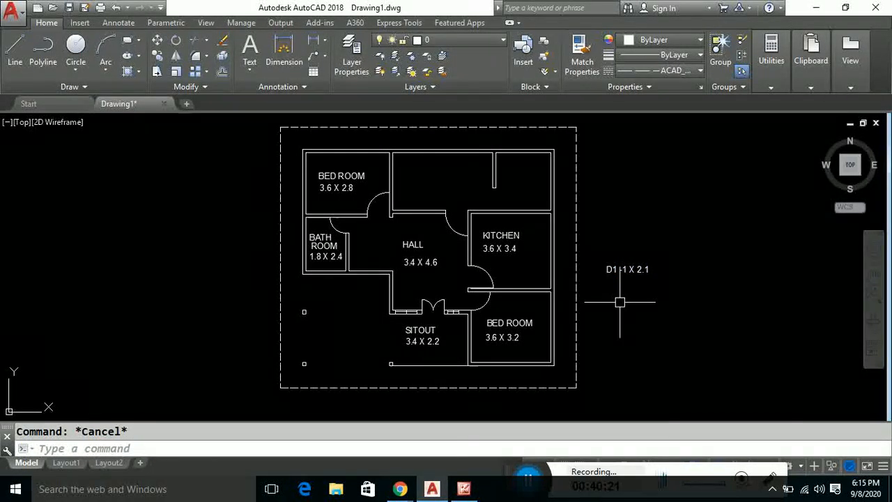
{"action": "key", "text": "ctrl+v"}
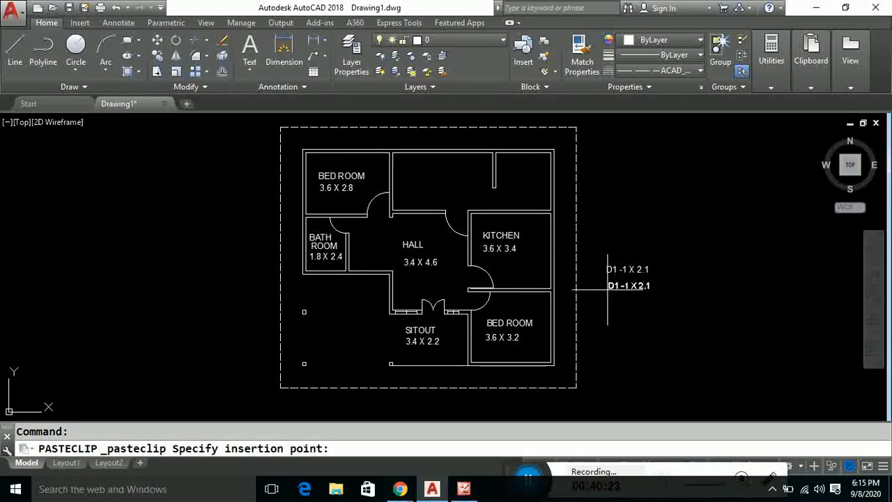
{"action": "left_click", "coordinate": [607, 287]}
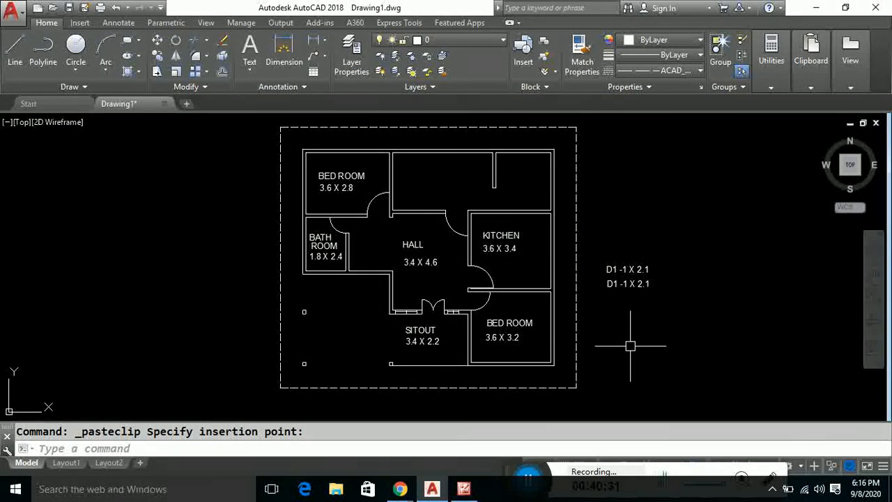
{"action": "mouse_move", "coordinate": [596, 267]}
{"action": "left_mouse_down"}
{"action": "mouse_move", "coordinate": [704, 279]}
{"action": "mouse_move", "coordinate": [618, 310]}
{"action": "left_mouse_up"}
{"action": "key", "text": "Delete"}
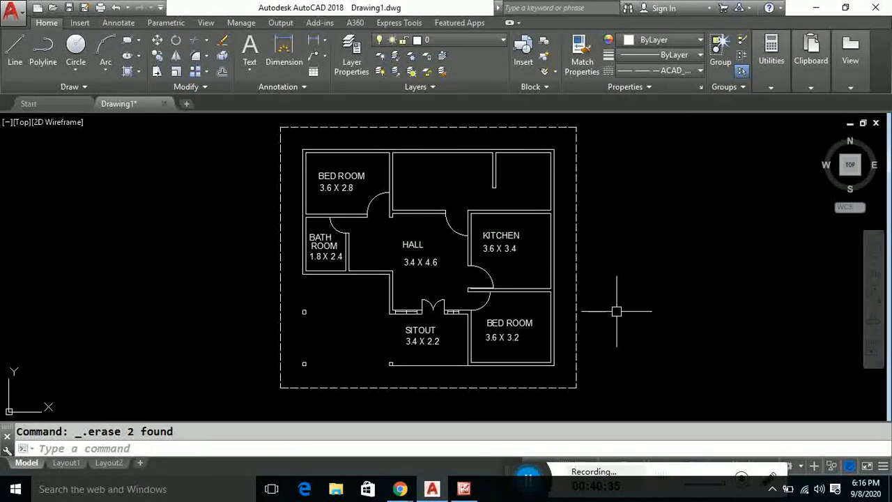
- Add single-line text reading "D1 - 1M X 2.1 M" in the empty area right of the plan, keeping the default rotation
{"action": "type", "text": "TEX"}
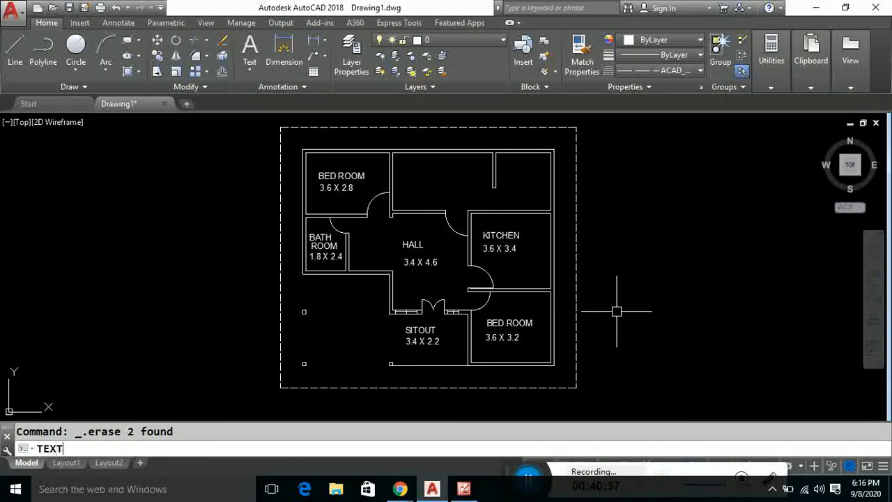
{"action": "type", "text": "T"}
{"action": "key", "text": "Return"}
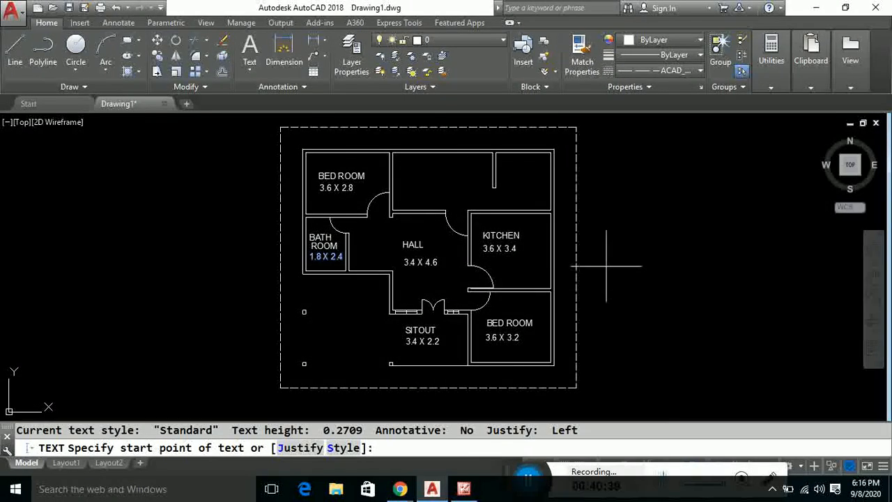
{"action": "left_click", "coordinate": [606, 266]}
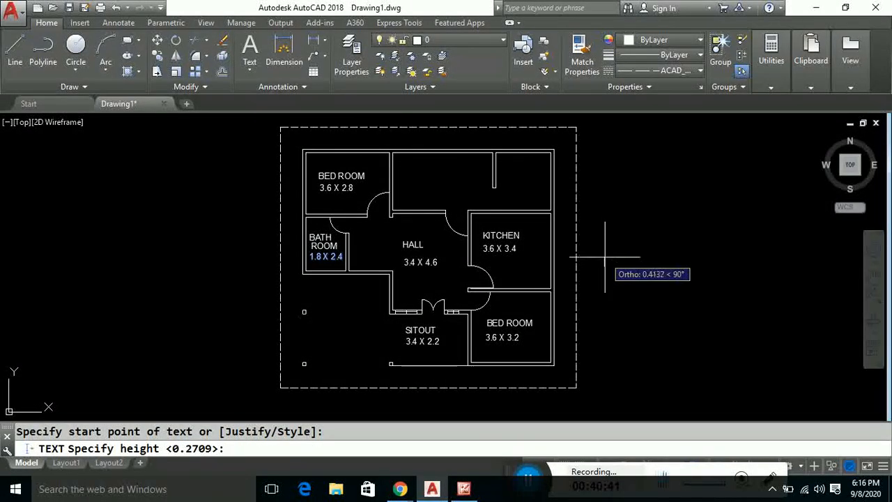
{"action": "left_click", "coordinate": [605, 259]}
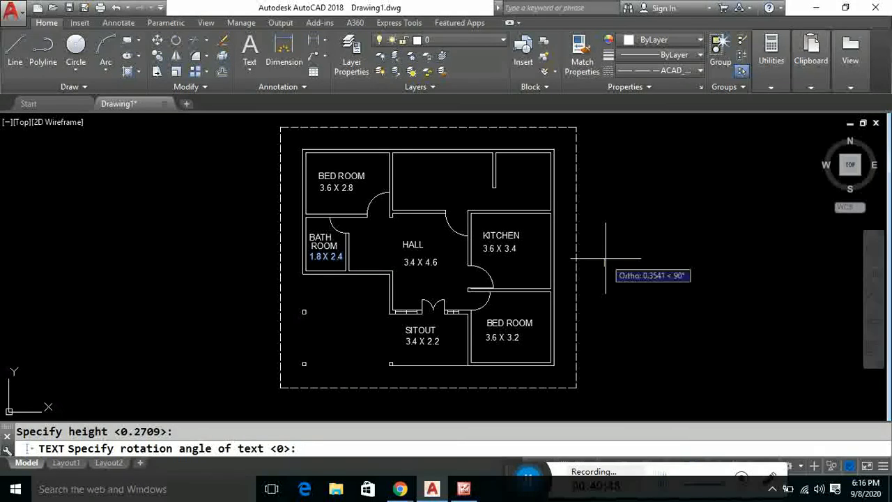
{"action": "key", "text": "Return"}
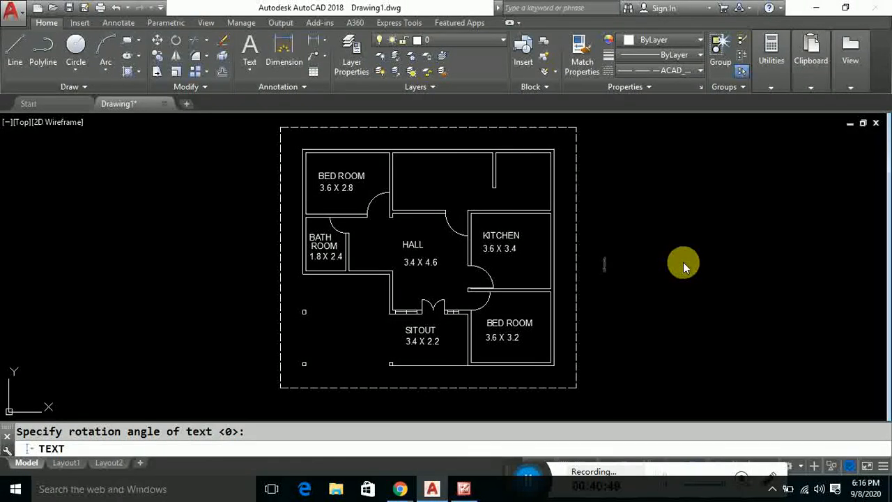
{"action": "type", "text": "DOO"}
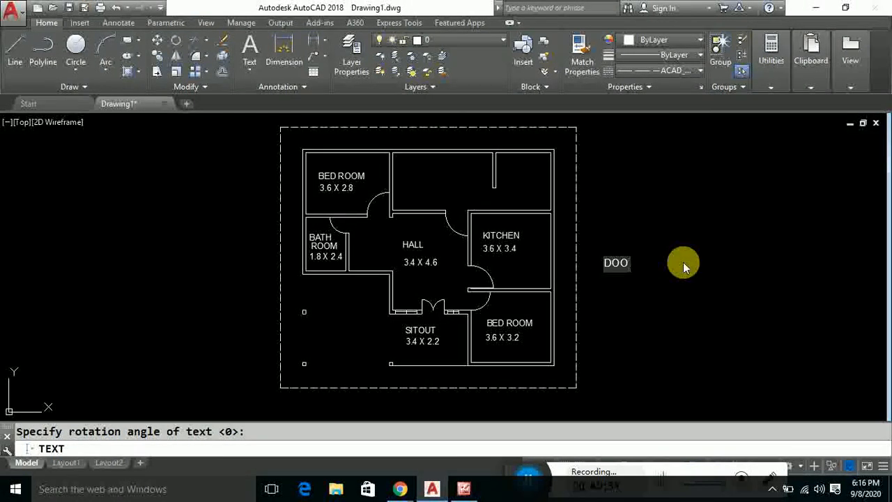
{"action": "key", "text": "BackSpace"}
{"action": "key", "text": "BackSpace"}
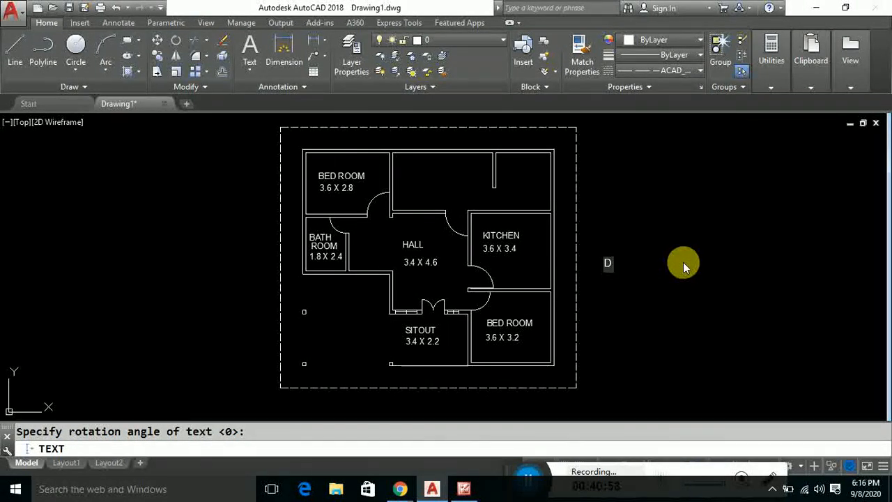
{"action": "type", "text": "1 - 1"}
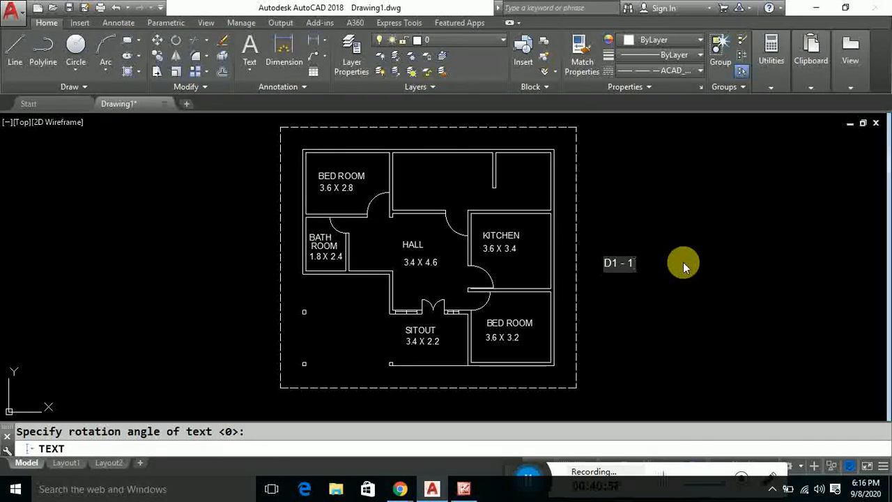
{"action": "type", "text": "M X 2.1 M"}
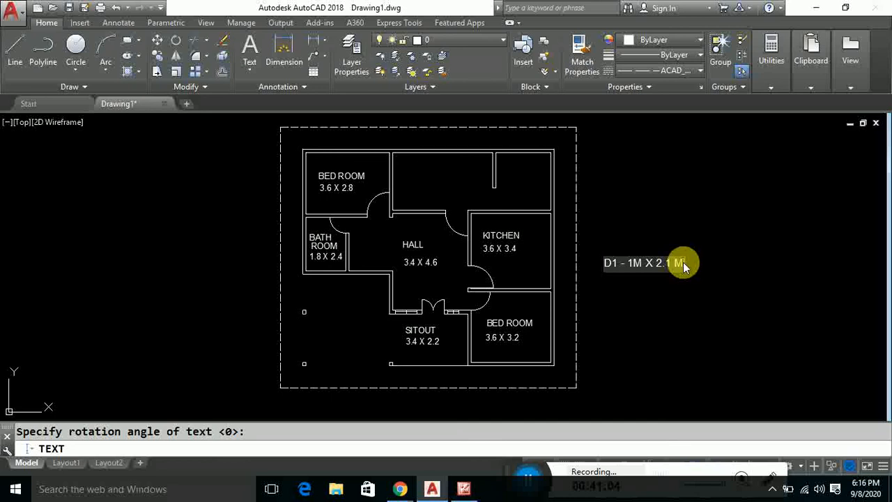
{"action": "left_click", "coordinate": [705, 296]}
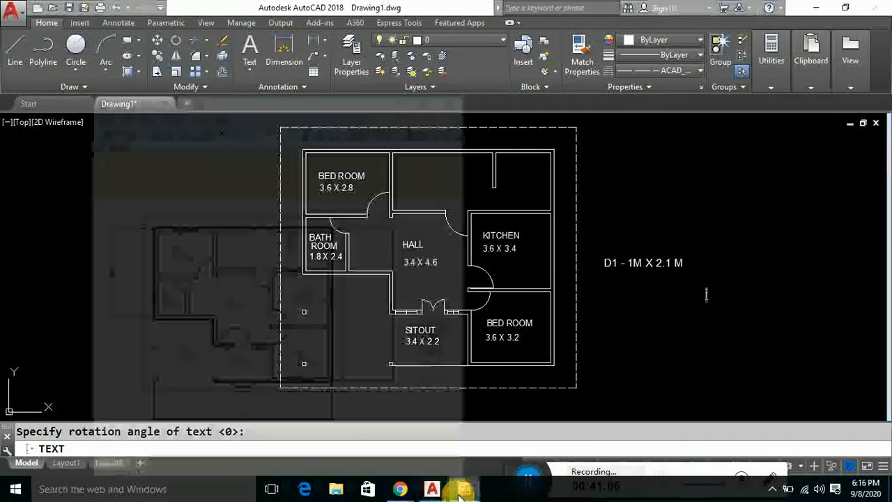
- Check the door and window sizes on the reference plan in Picture Manager, and return to the AutoCAD drawing
{"action": "left_click", "coordinate": [462, 488]}
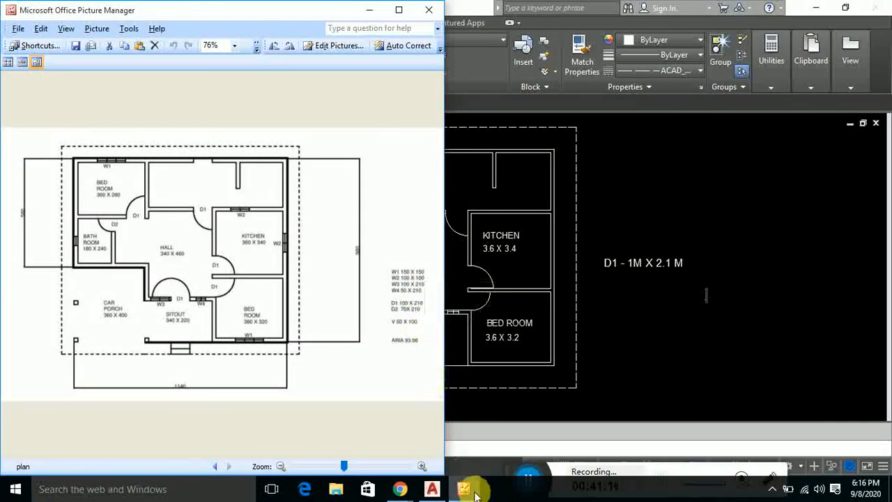
{"action": "left_click", "coordinate": [464, 488]}
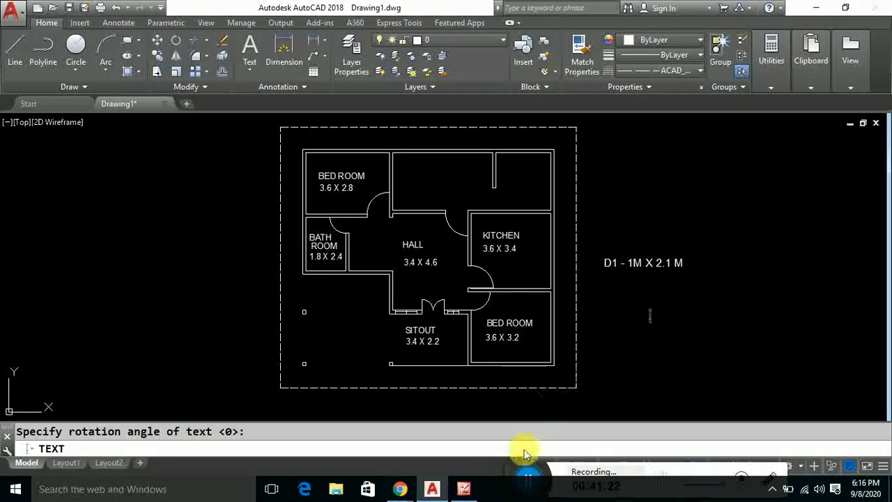
{"action": "mouse_move", "coordinate": [550, 428]}
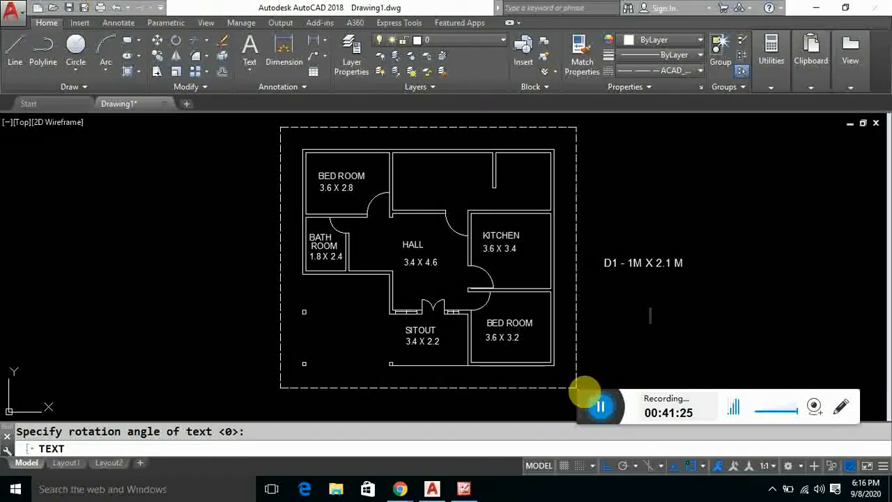
{"action": "left_click", "coordinate": [600, 408]}
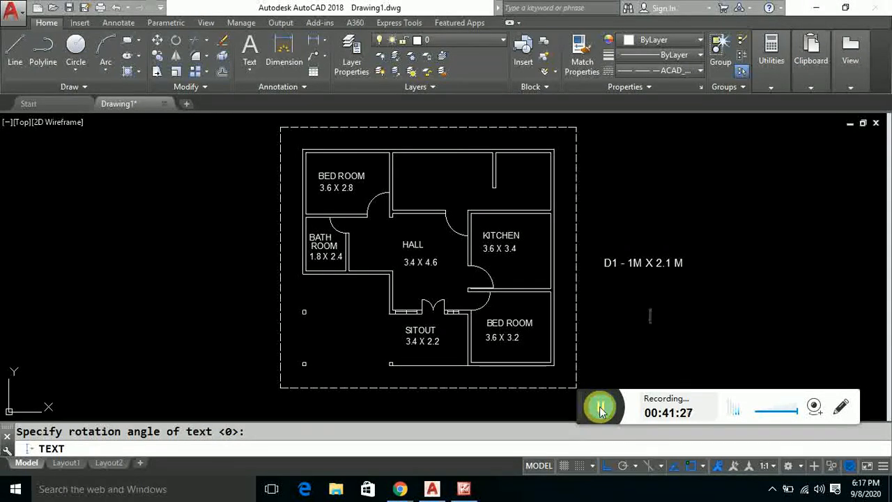